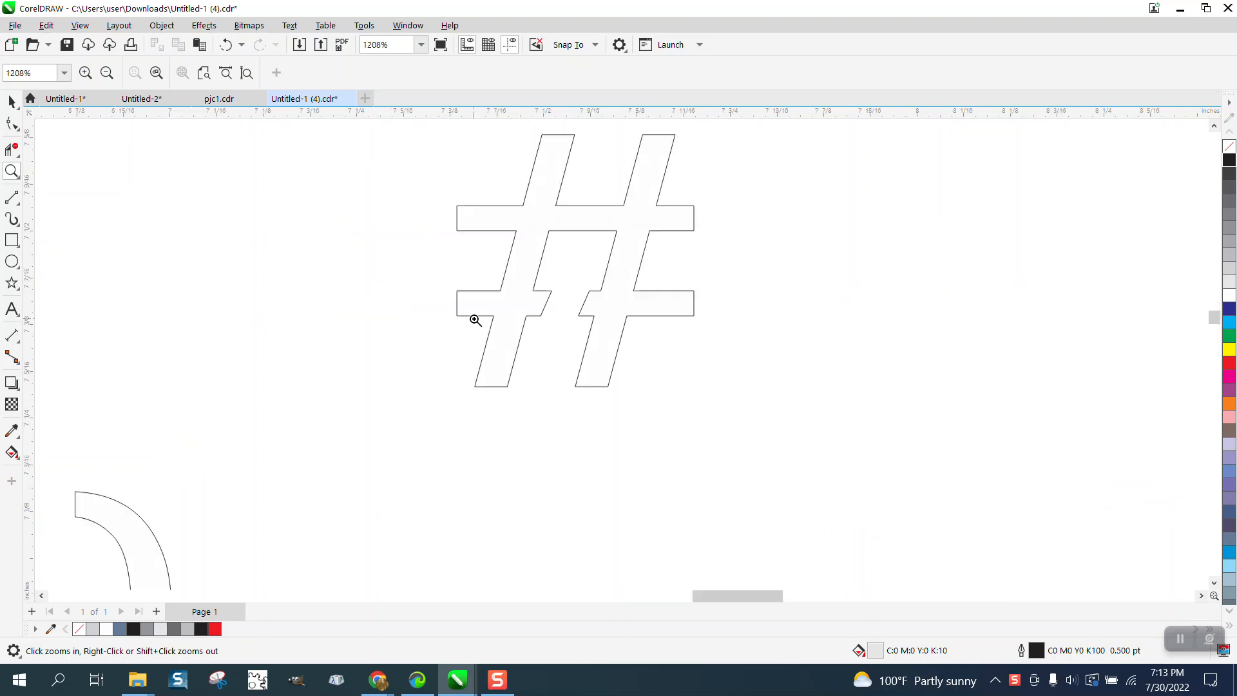
Set both the horizontal and vertical duplicate distances of the document to 0.0 inches.
scroll(354, 323, down, 6)
scroll(810, 343, down, 5)
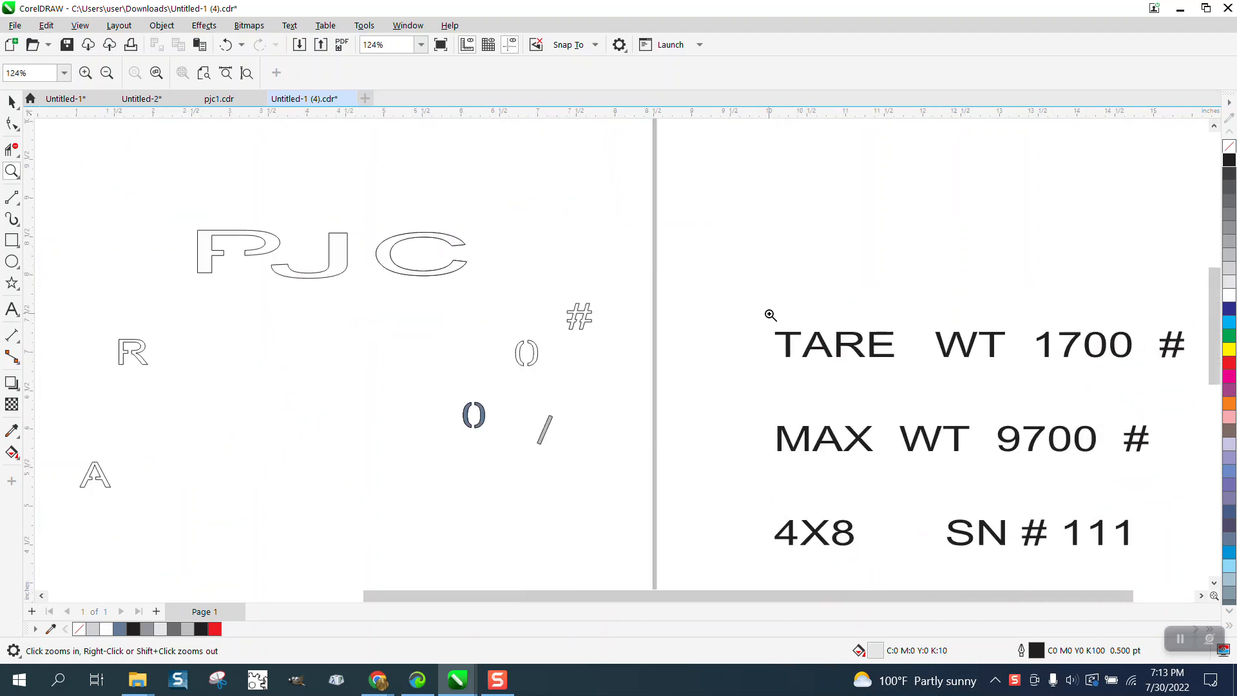
drag(748, 296, 1020, 469)
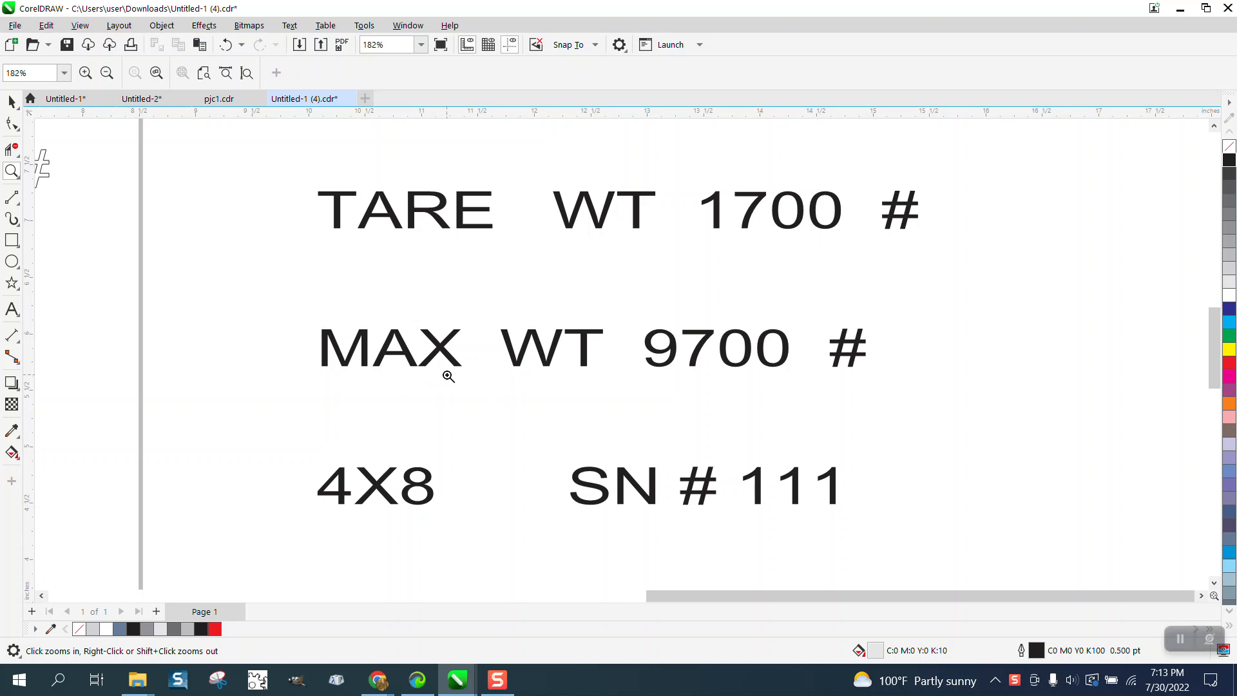
click(11, 103)
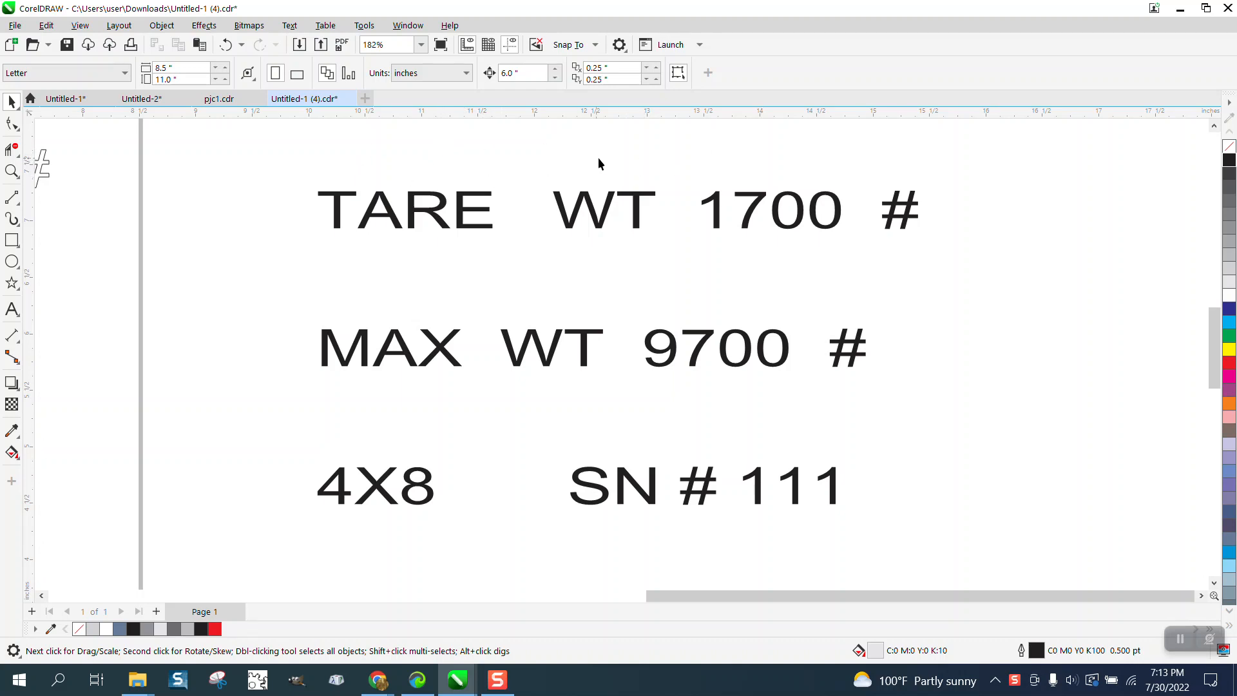
double_click(612, 68)
text(0)
drag(610, 79, 592, 81)
text(0)
key(Return)
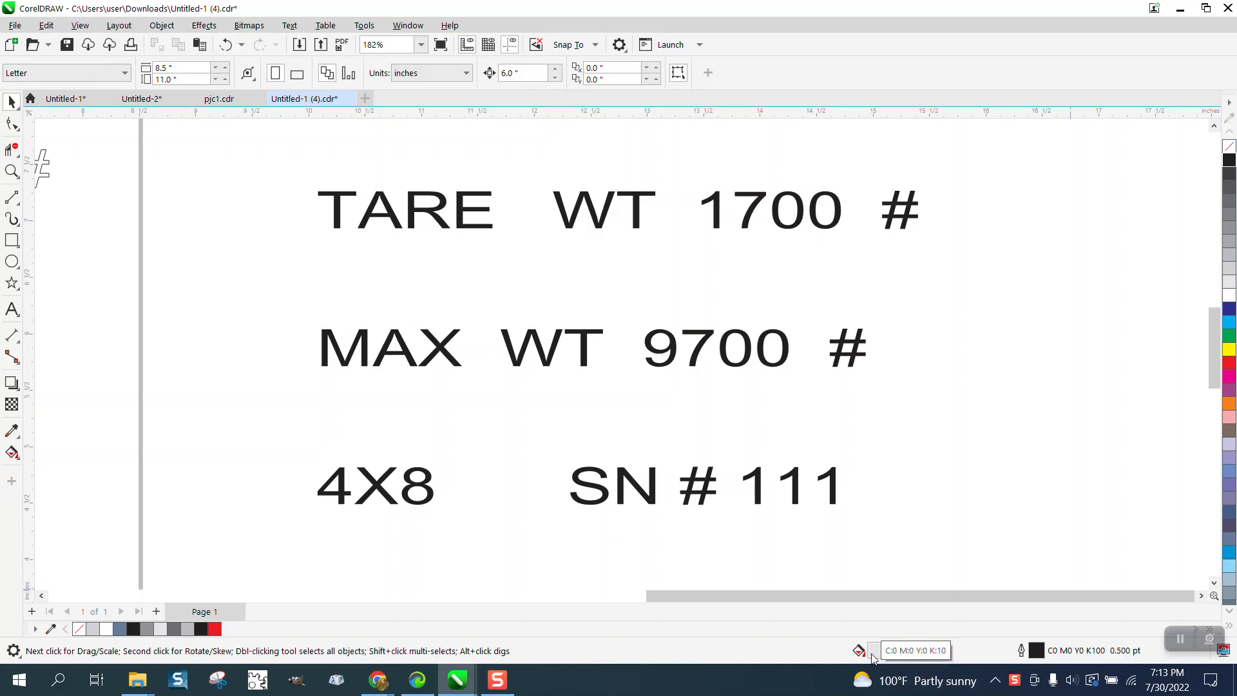
Draw a test rectangle about 0.33 by 0.69 inches beside the text lines to check the default fill, and delete it.
click(12, 240)
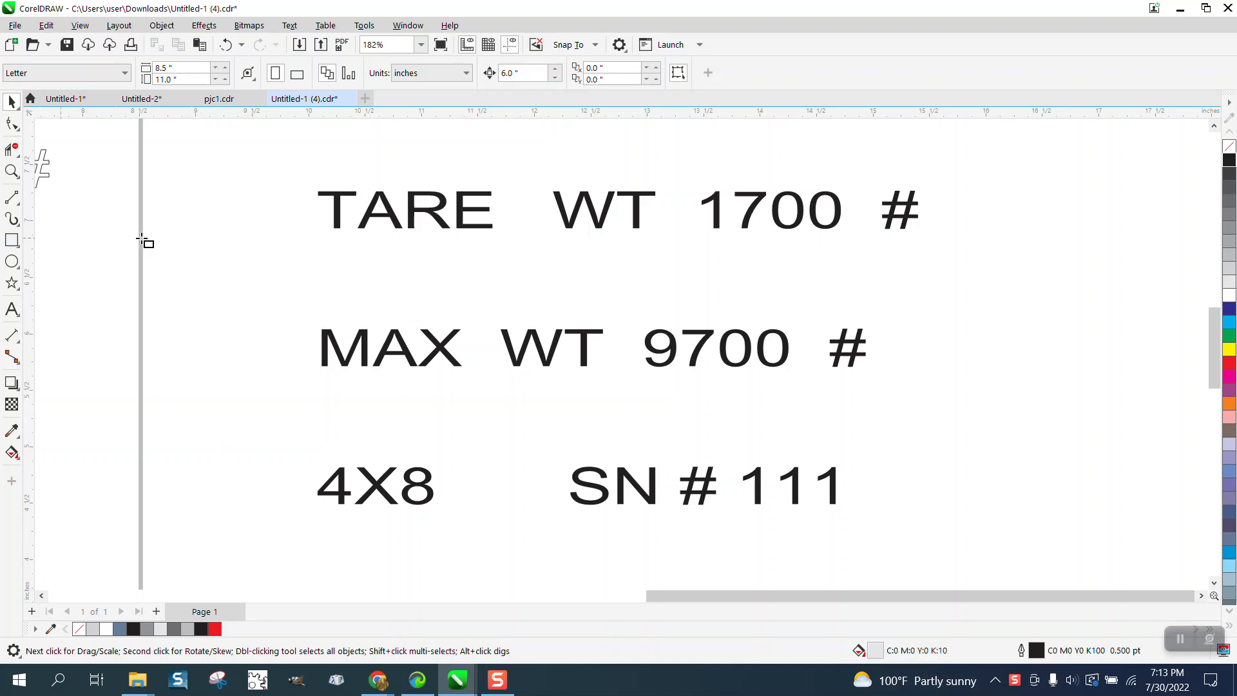
drag(269, 247, 307, 325)
click(11, 101)
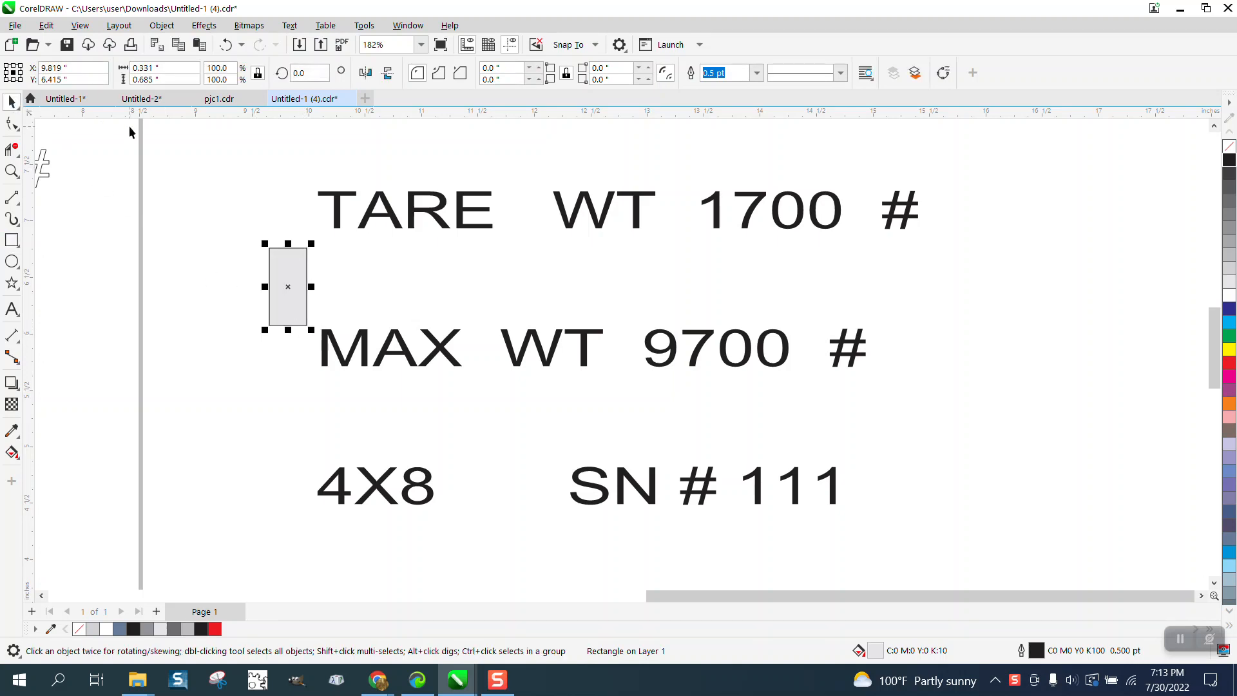
key(Delete)
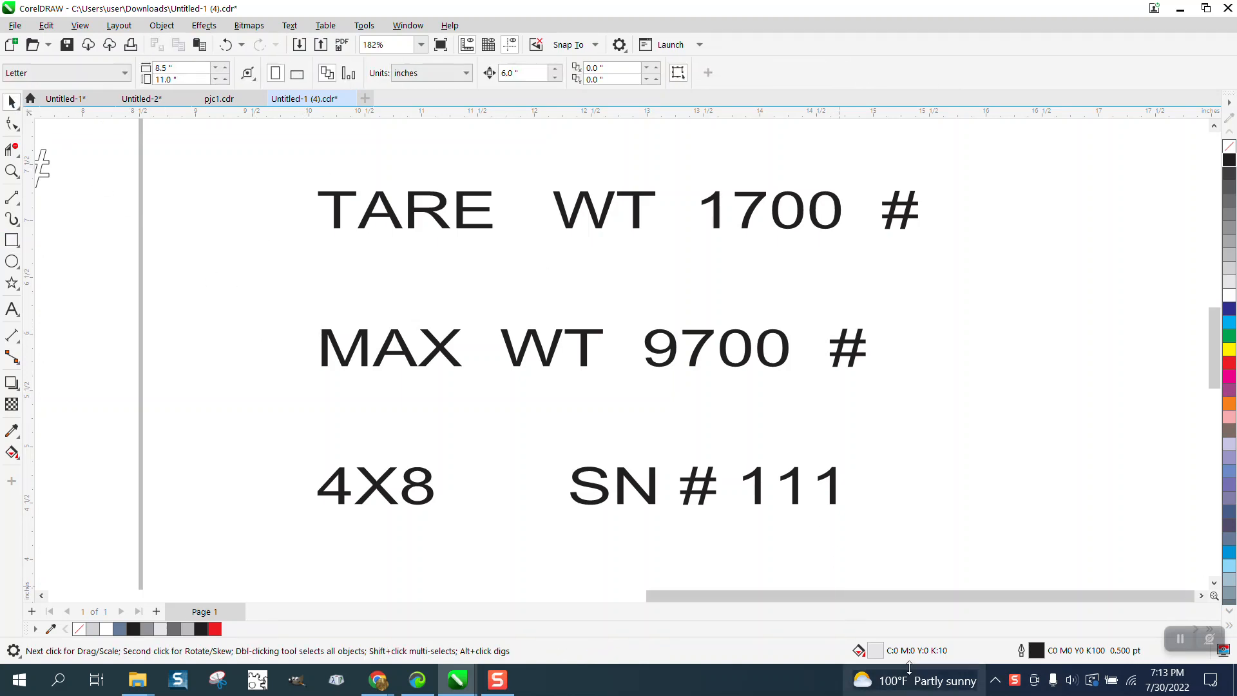
Change the document's default fill for graphic objects to no fill.
double_click(876, 656)
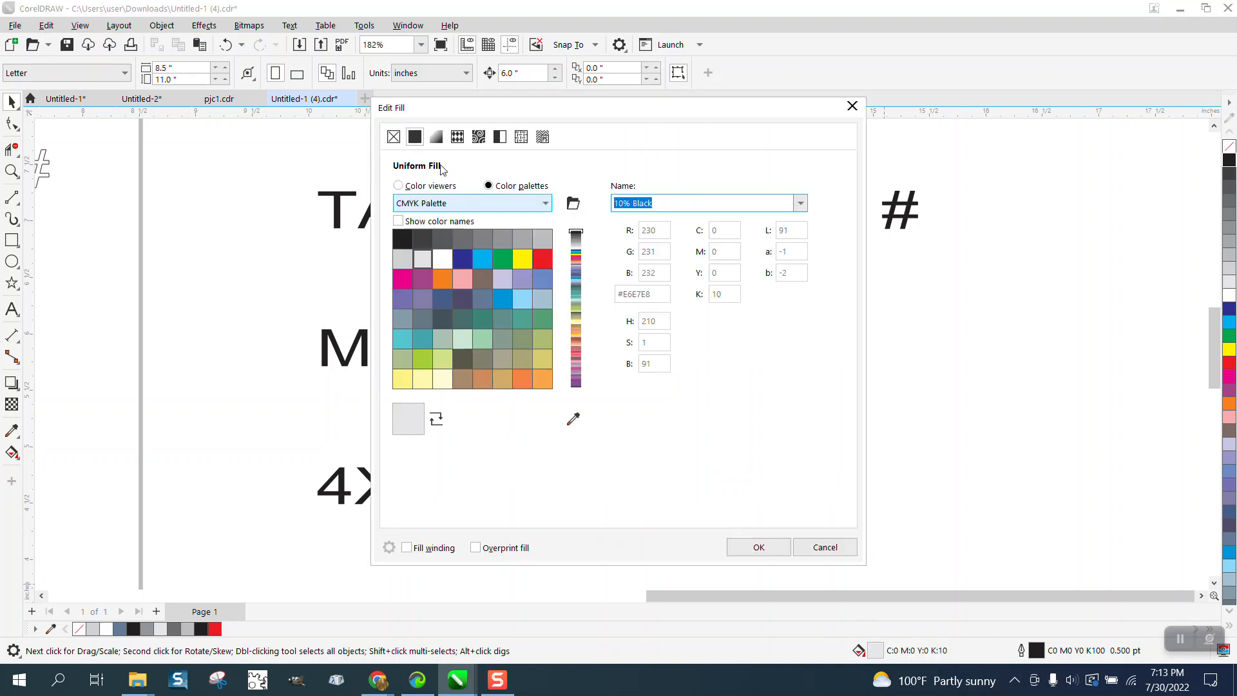
click(548, 207)
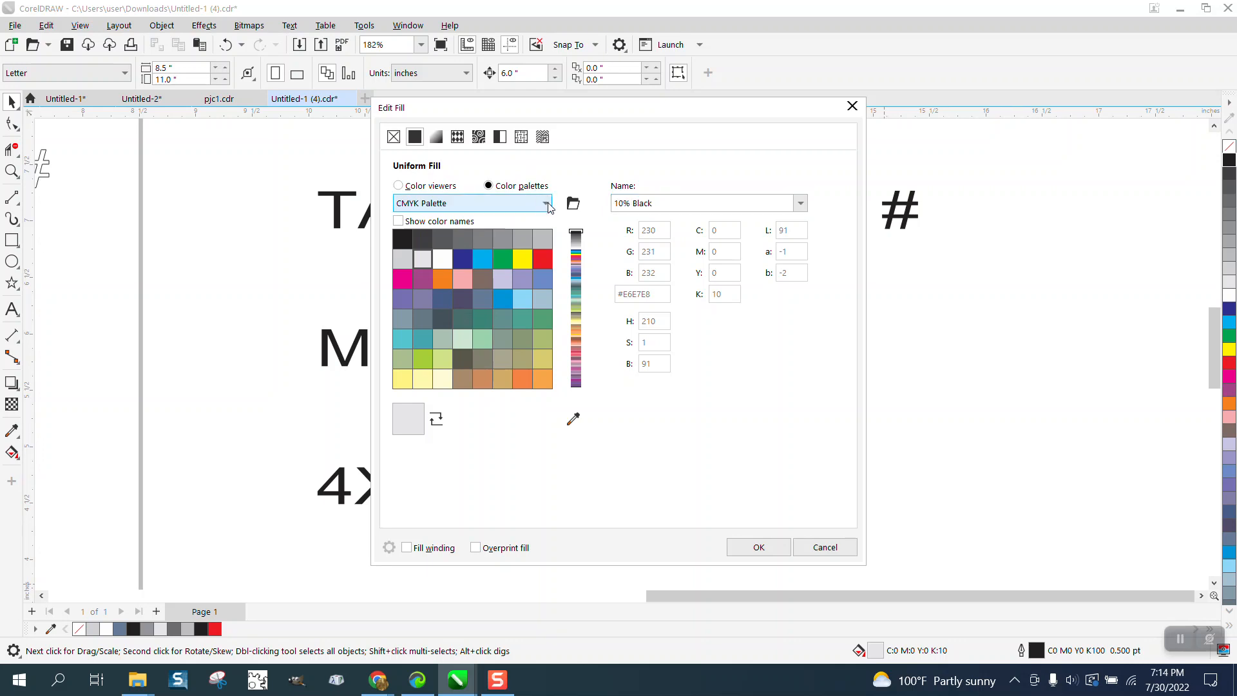
click(473, 432)
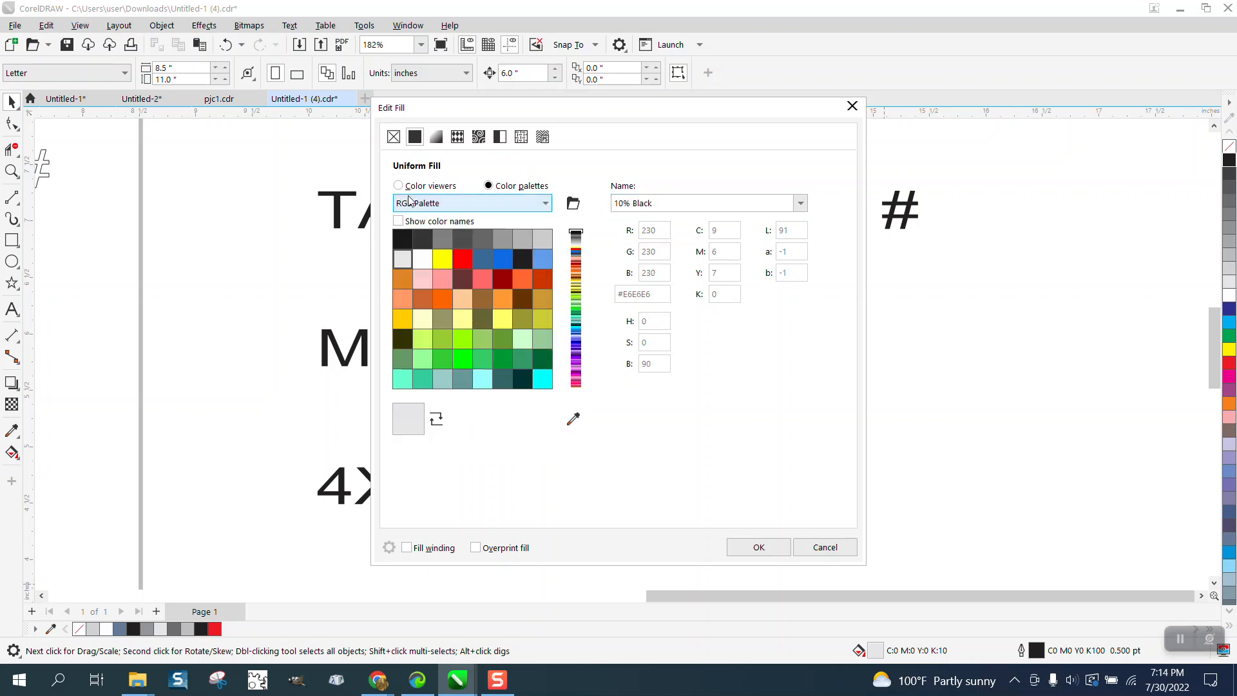
click(393, 138)
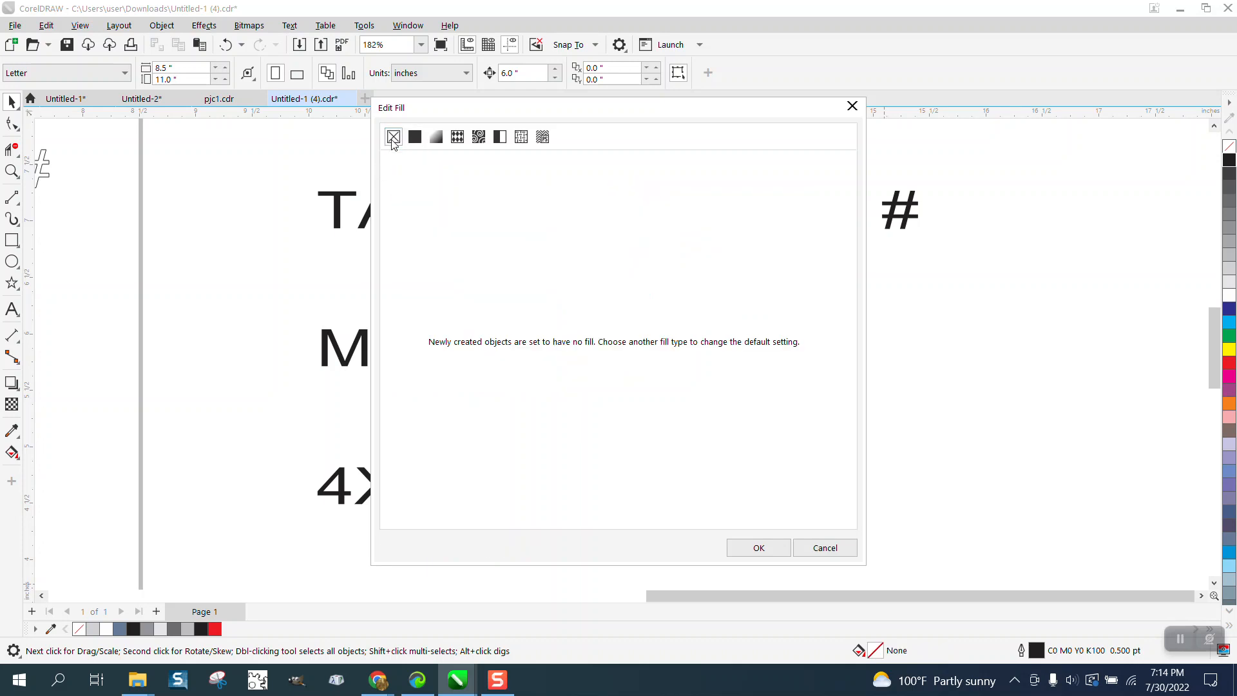
click(759, 548)
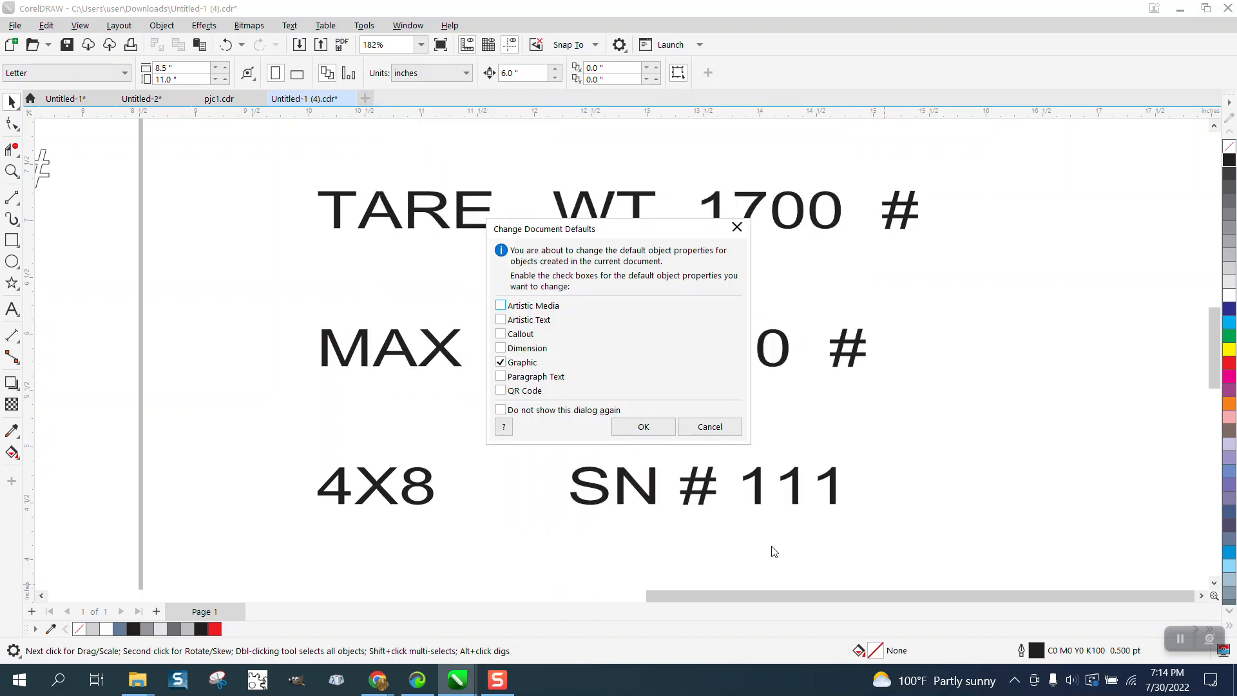
click(647, 428)
Draw a test rectangle about 0.89 by 0.94 inches beside the text lines with the new default fill, and delete it.
click(11, 239)
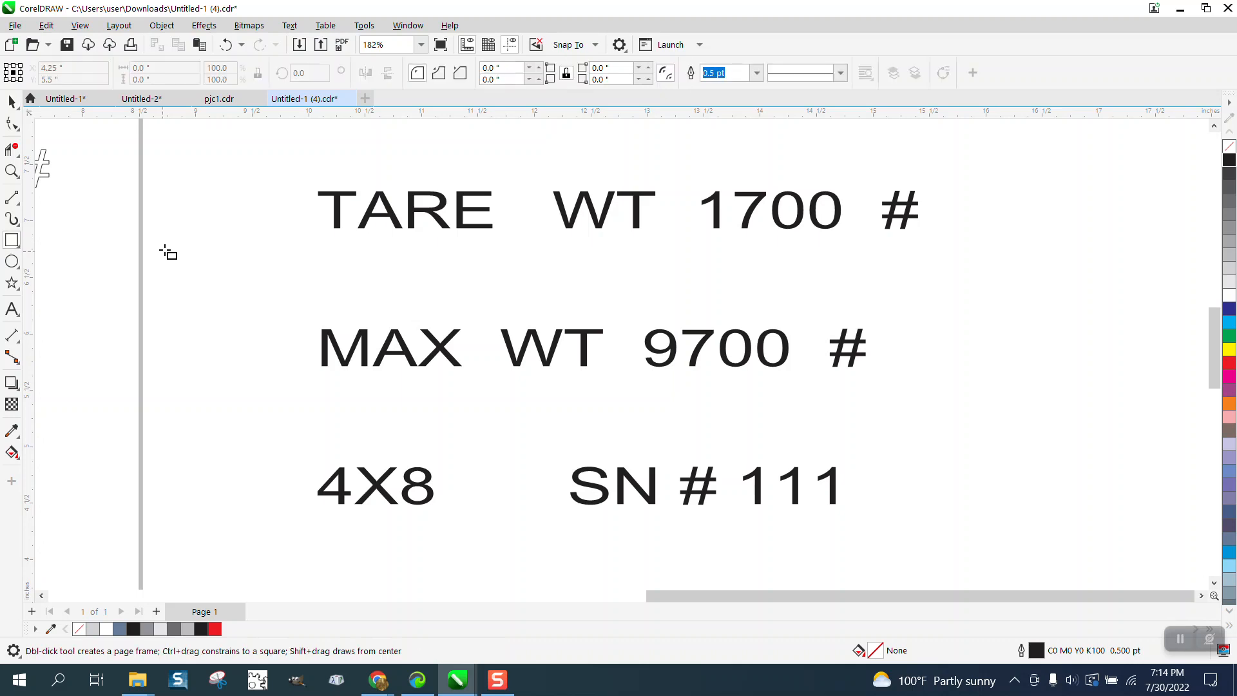
drag(167, 252, 267, 359)
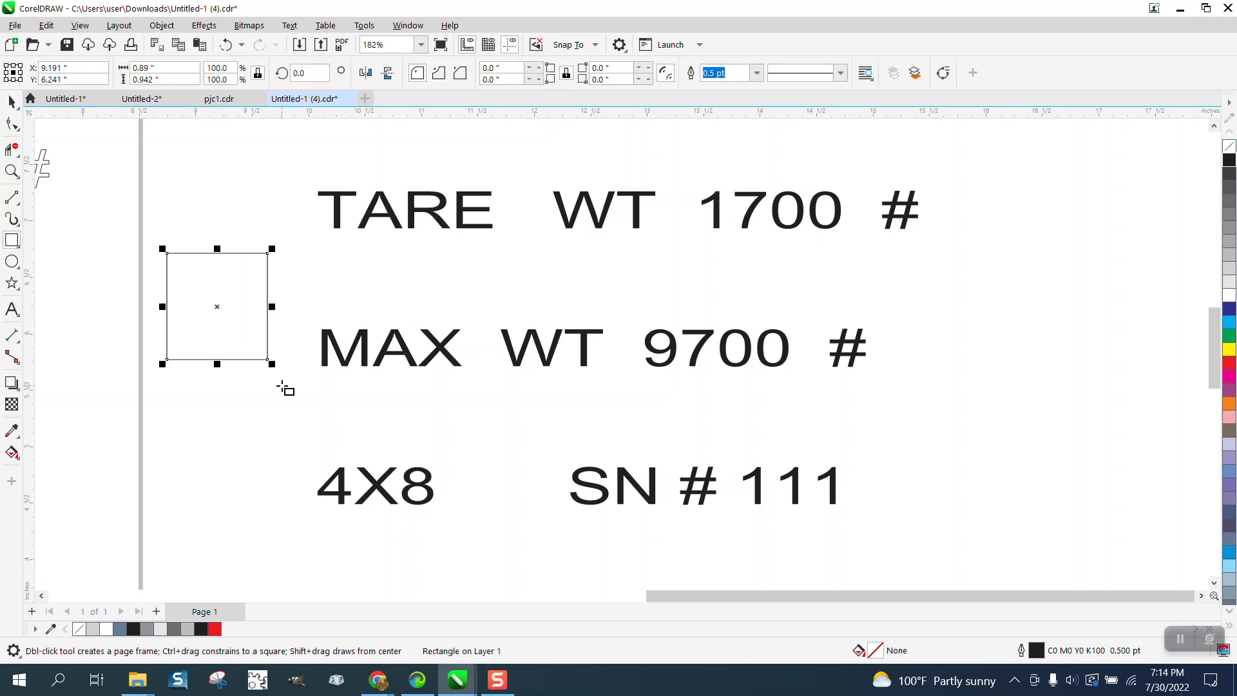
click(12, 101)
key(Delete)
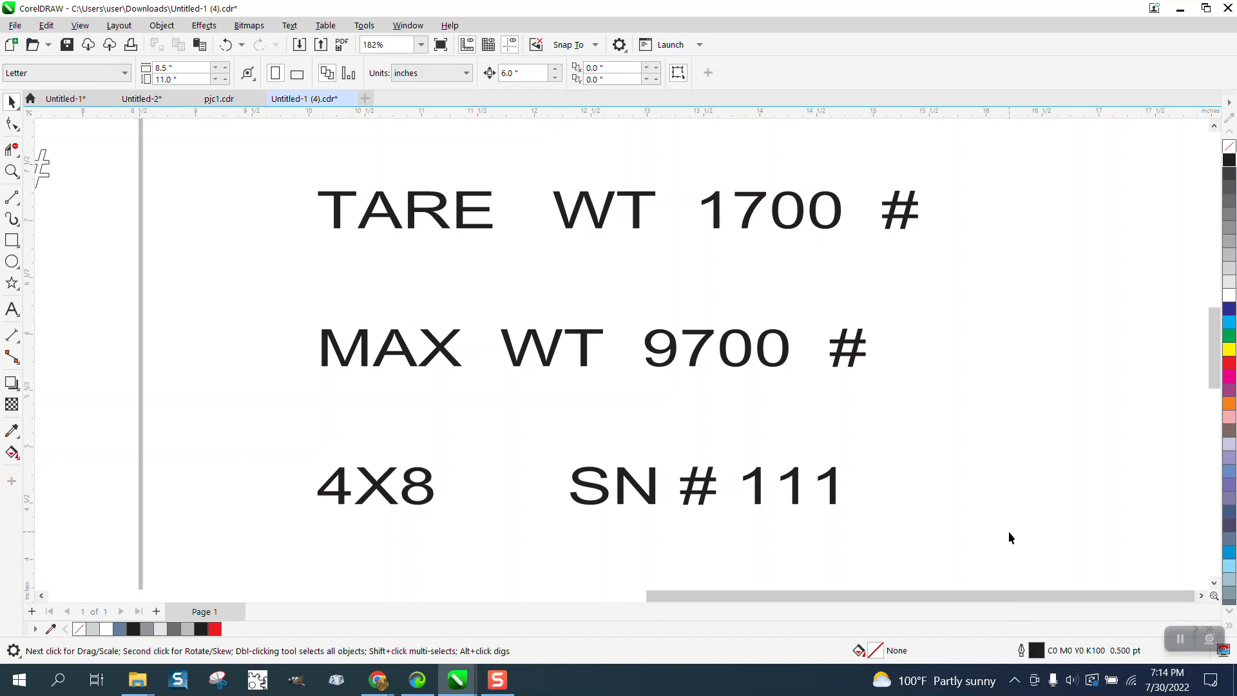
Change the document's default outline for graphic objects to hairline width and red (C0 M100 Y100 K0).
double_click(1039, 649)
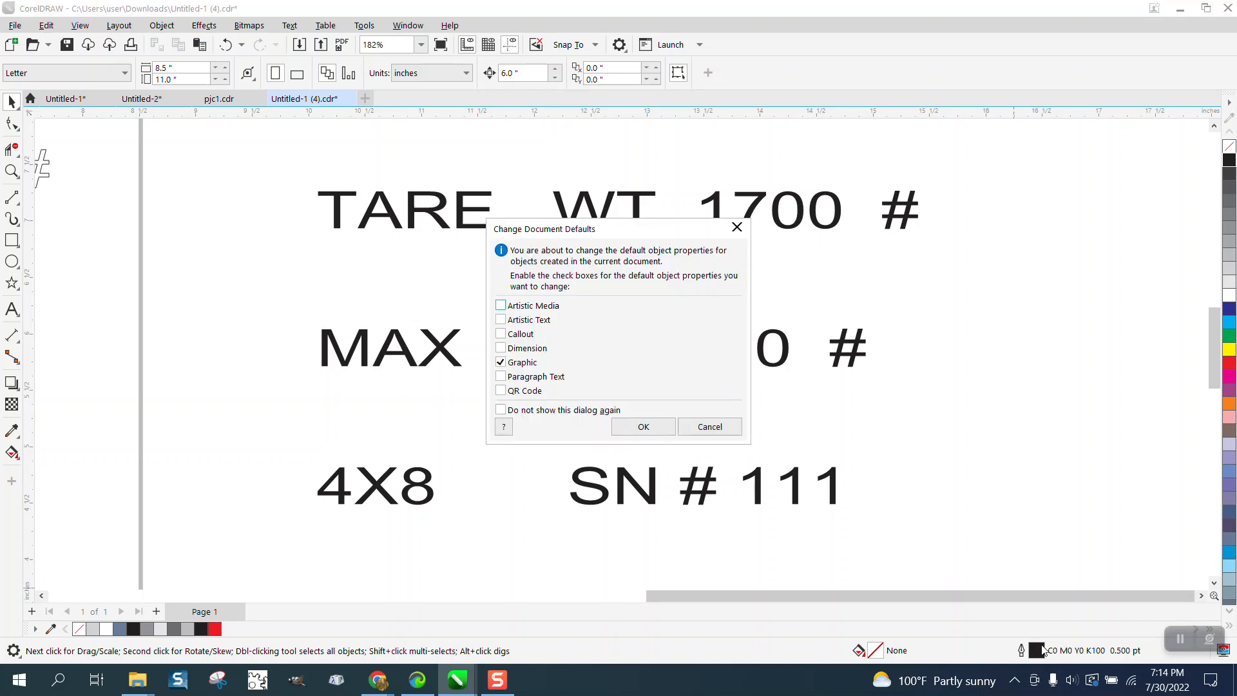
click(641, 427)
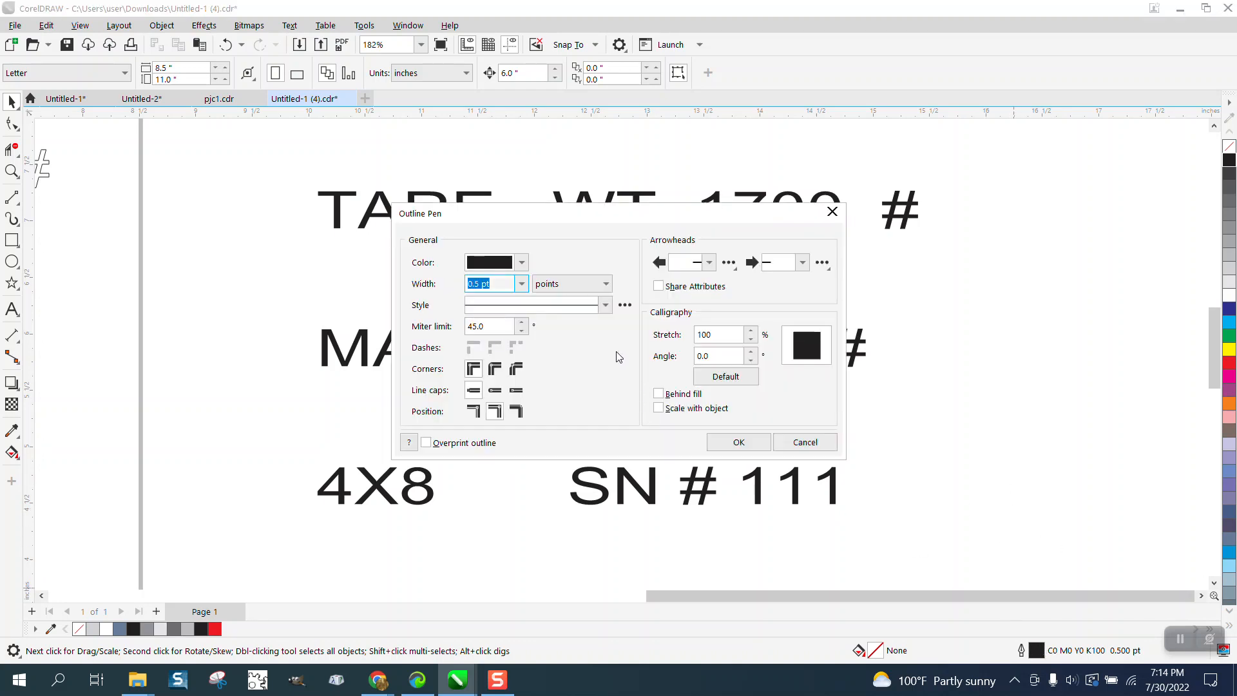
click(521, 284)
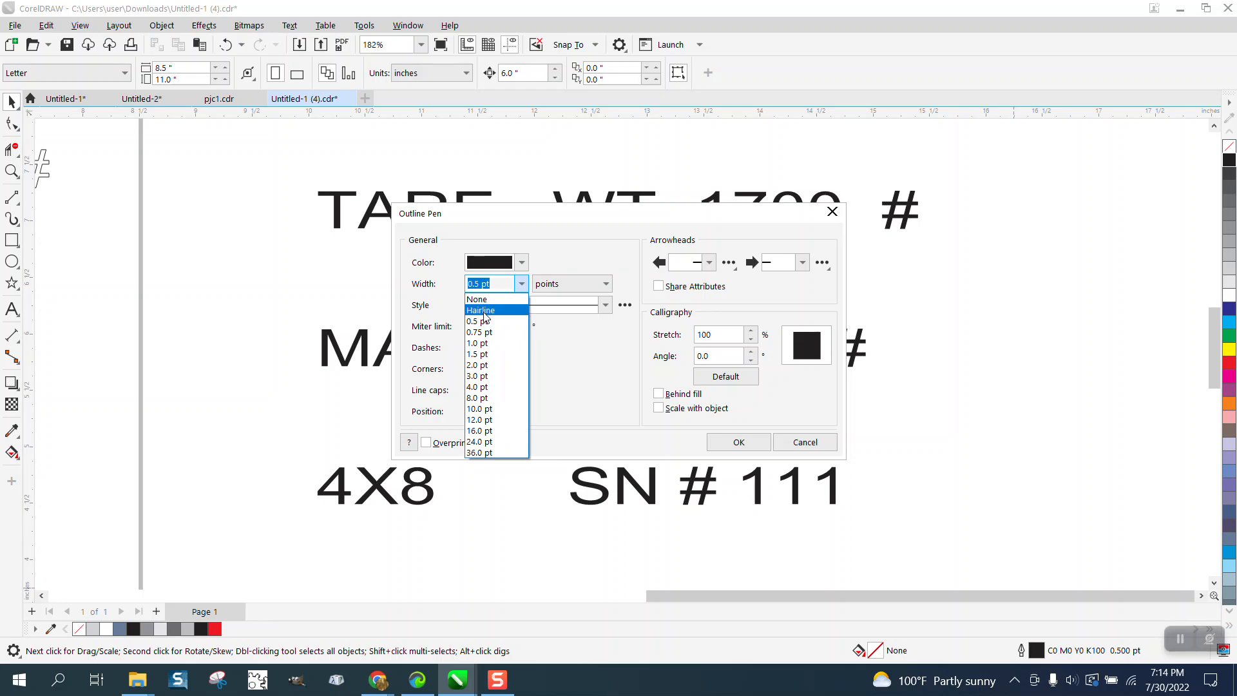
click(484, 298)
click(521, 262)
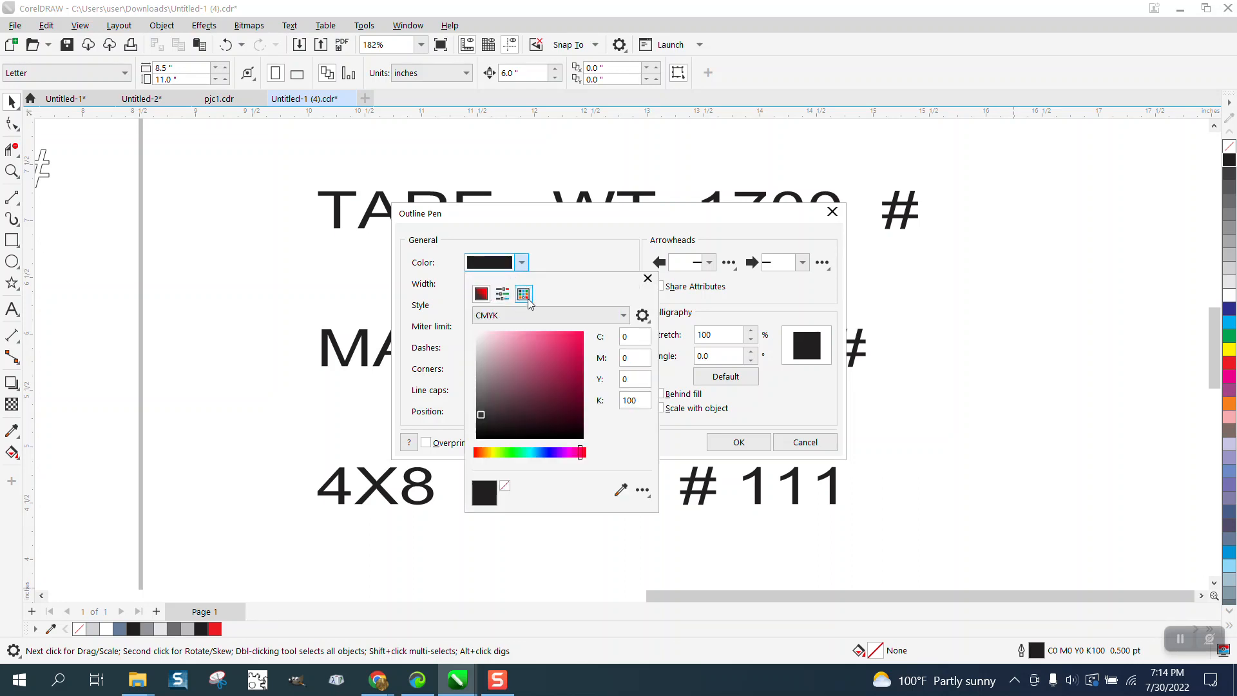
click(612, 314)
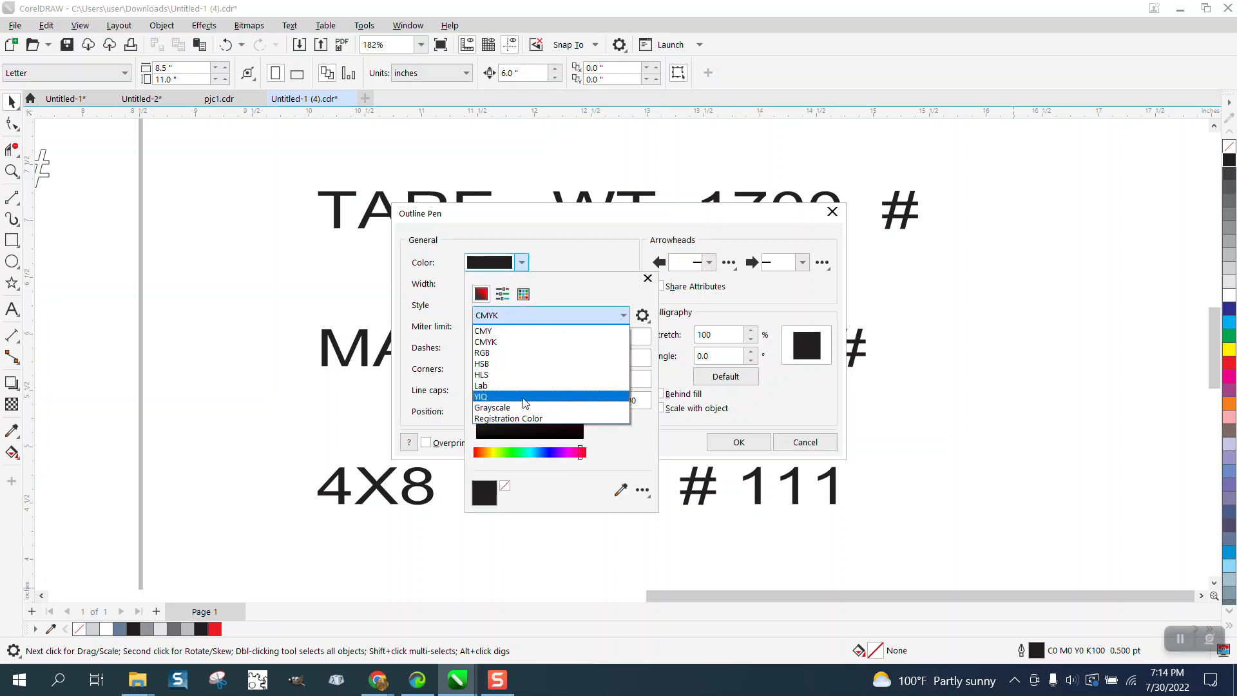
click(488, 354)
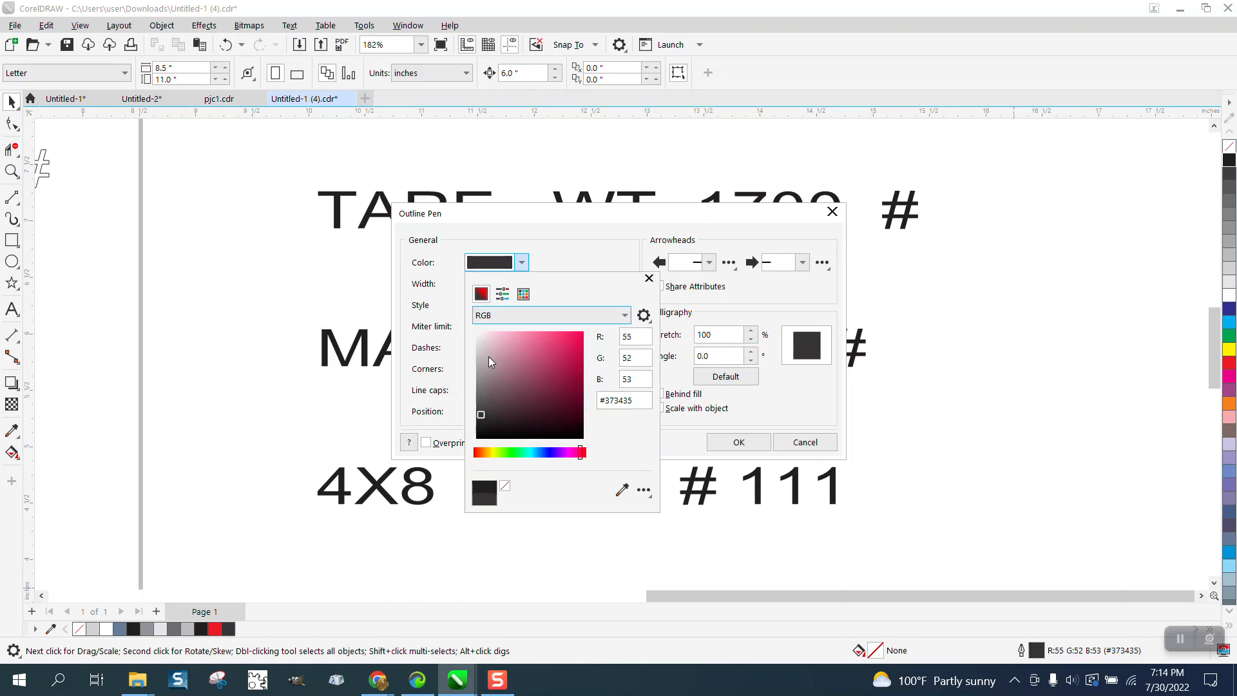
click(523, 294)
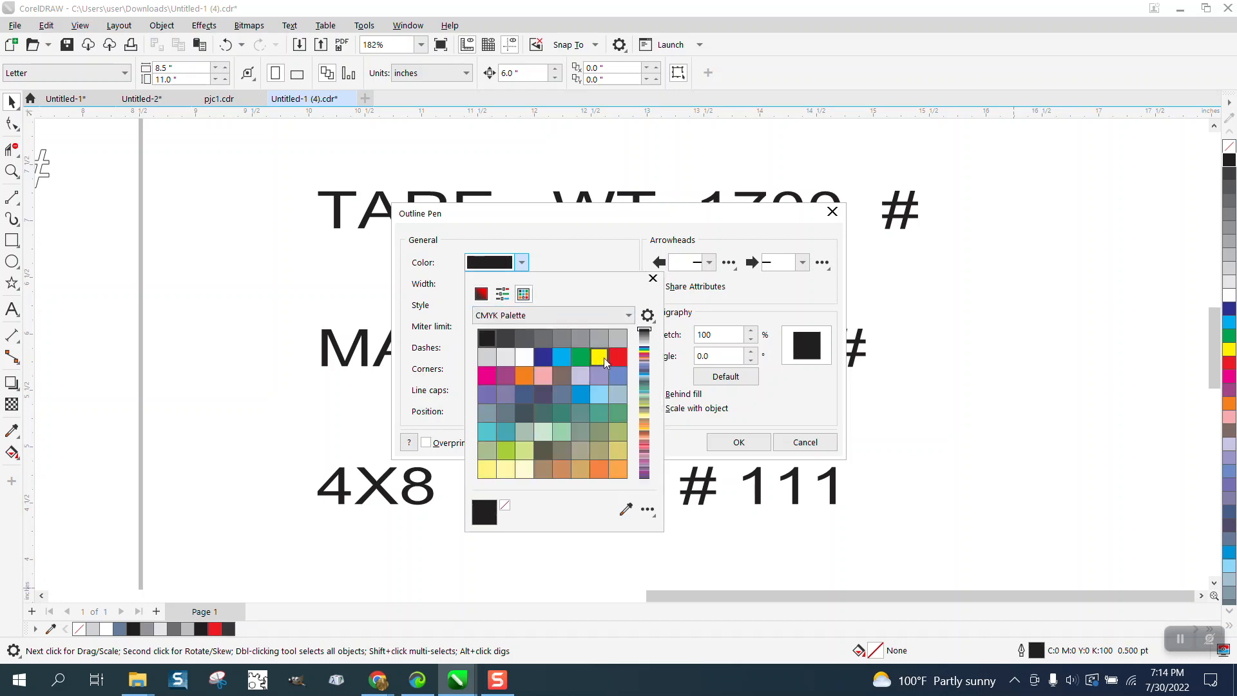
click(617, 356)
click(734, 443)
click(739, 442)
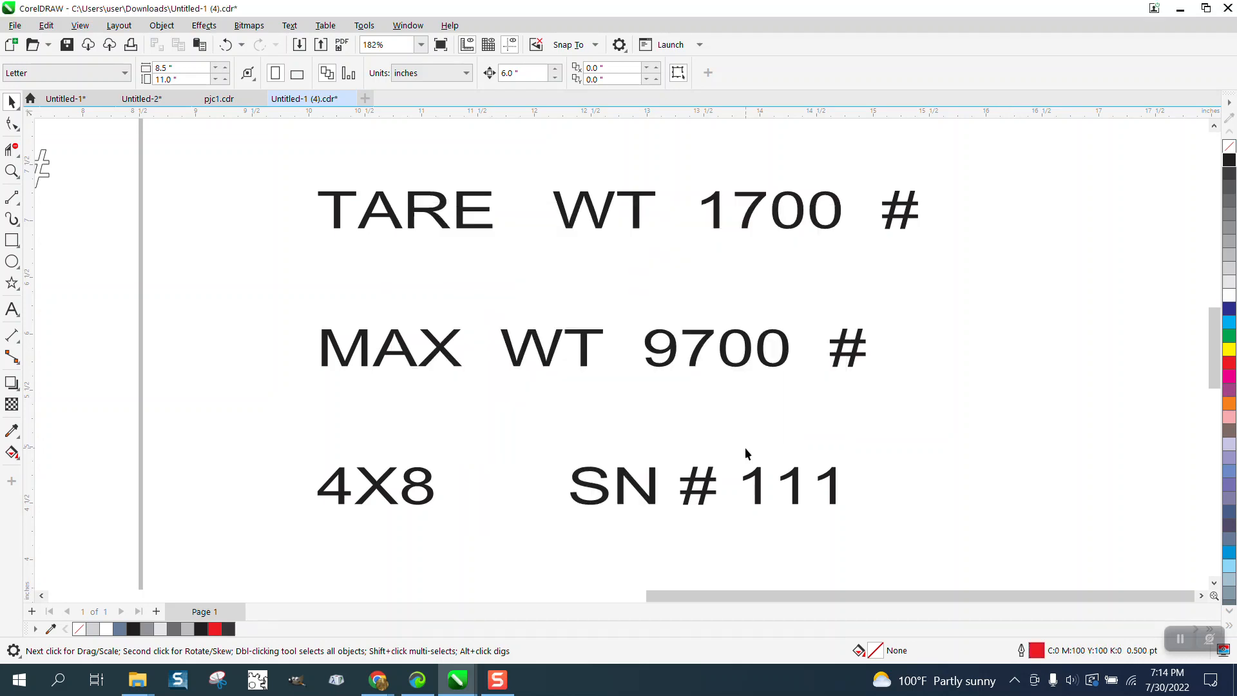
Change the font of all characters in the "TARE WT 1700 #" line to Arial (Regular, Normal).
scroll(427, 336, down, 2)
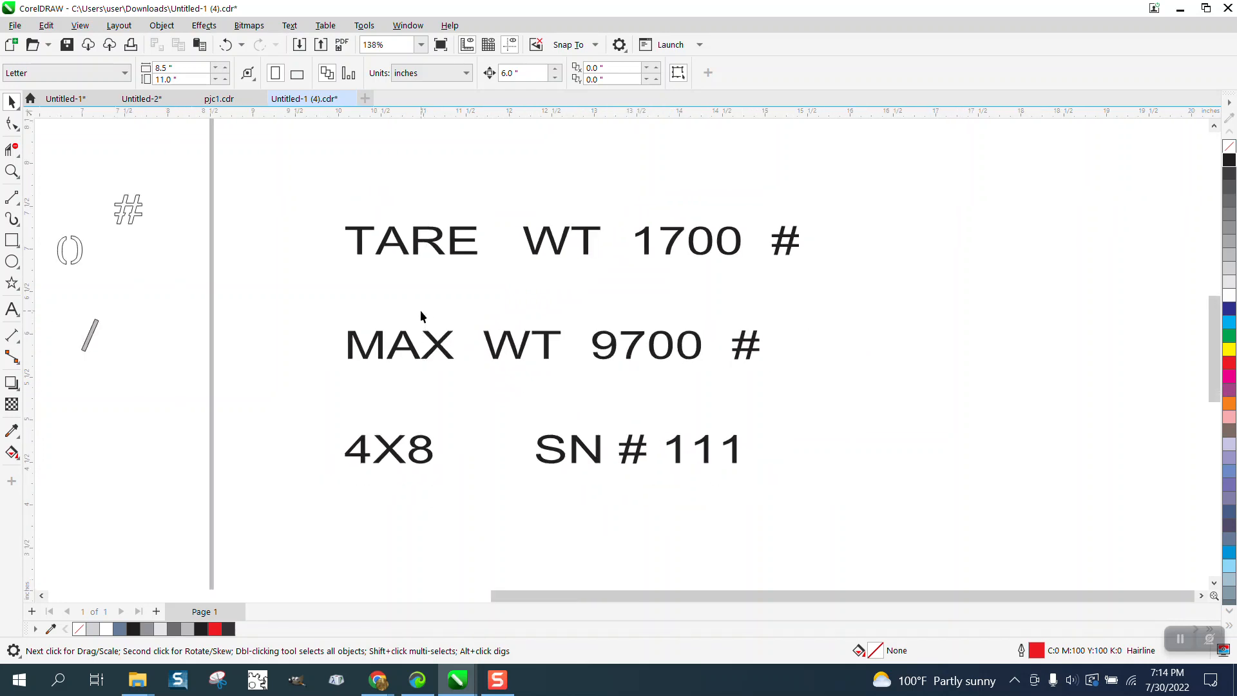
click(414, 255)
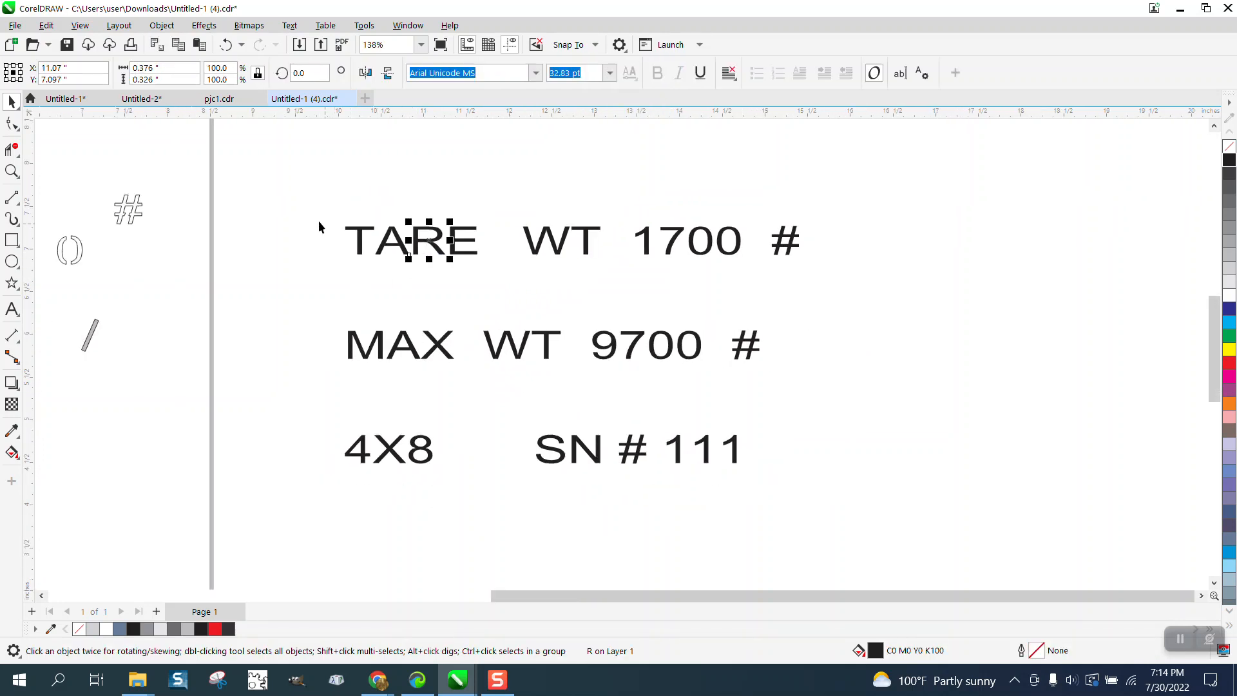
drag(290, 207, 869, 302)
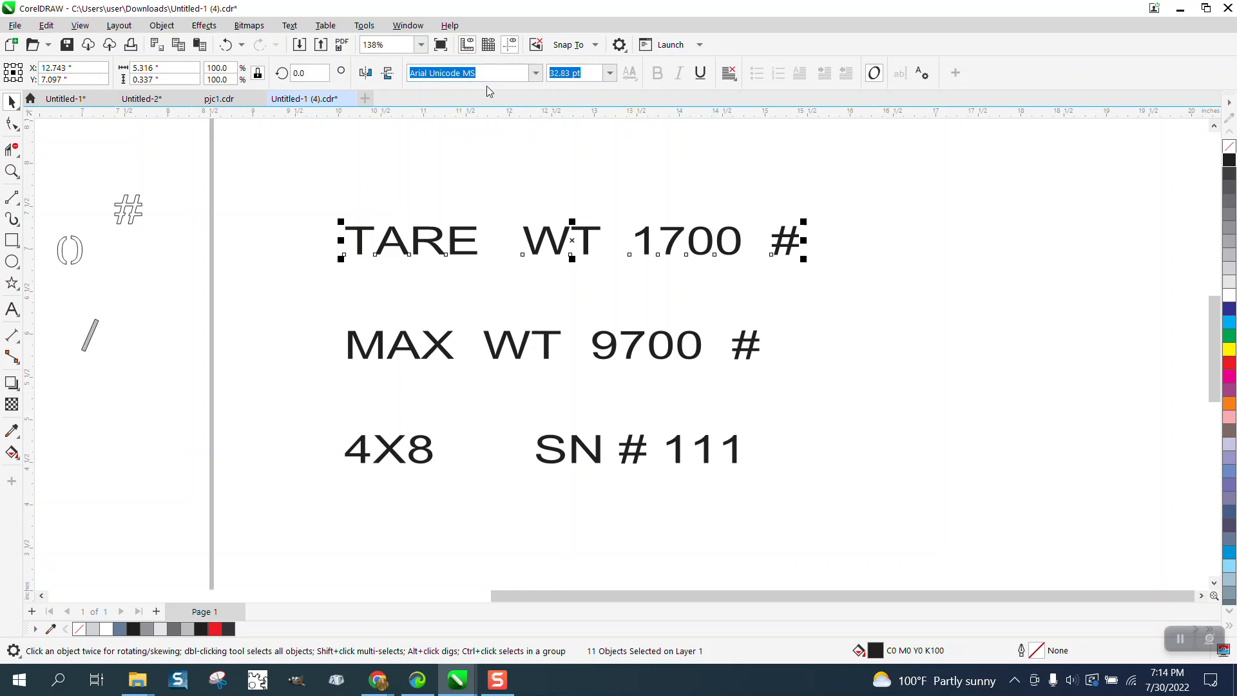
click(536, 74)
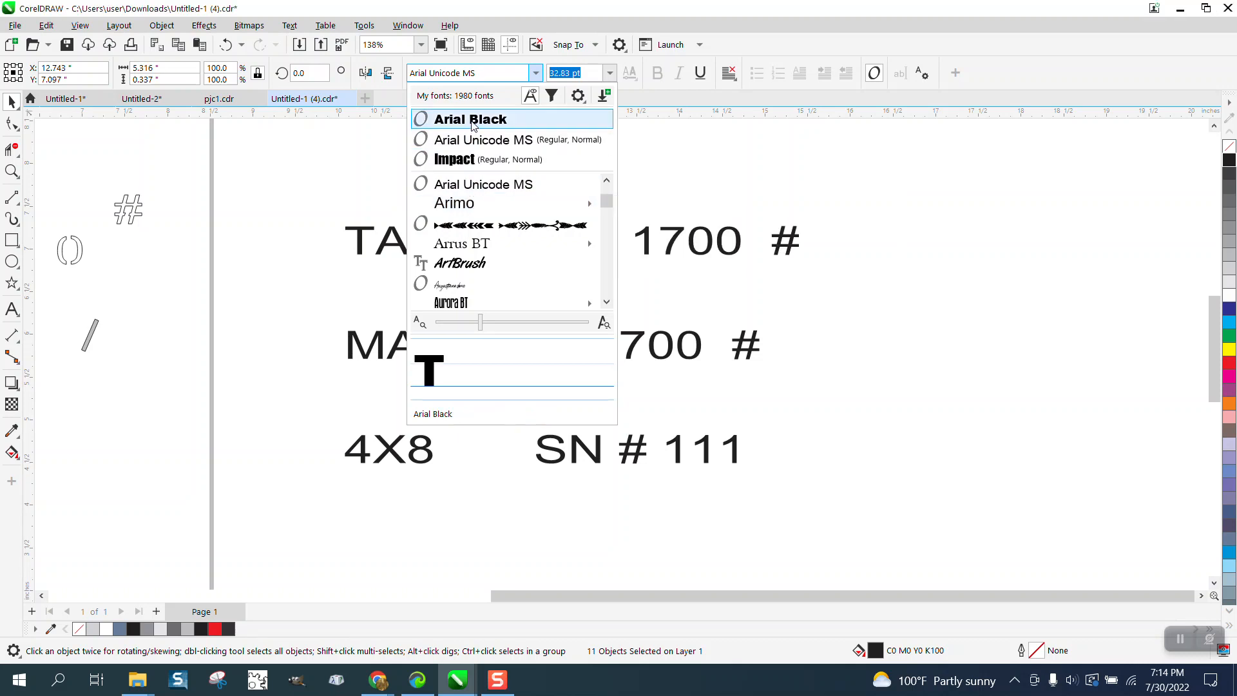
click(606, 181)
click(606, 181)
mouse_move(474, 199)
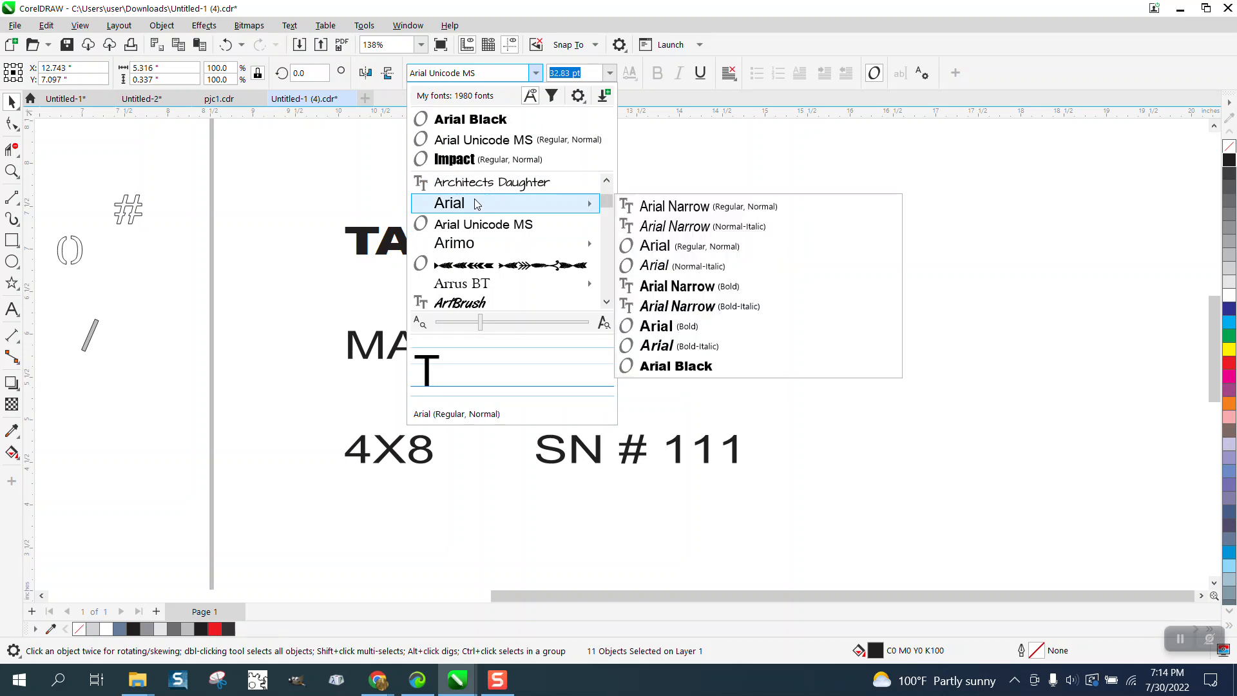
click(682, 247)
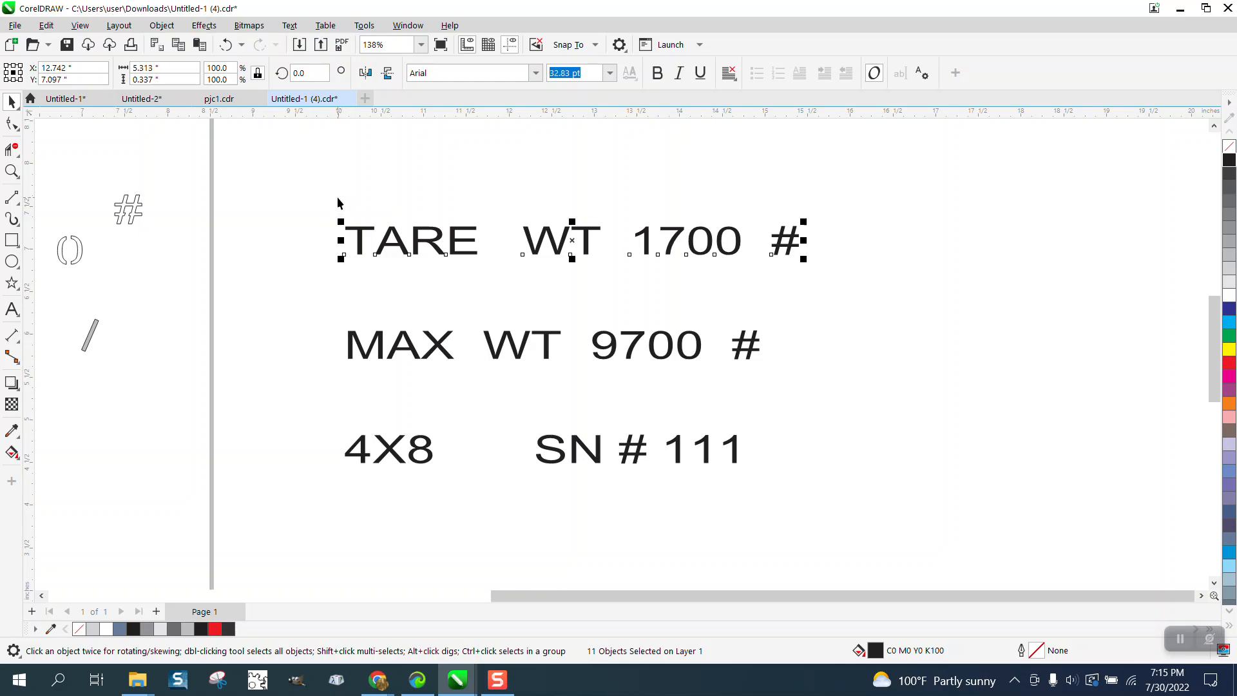
Change the font of all three text lines to Arial Black and inspect the letter spacing of "TARE" up close.
drag(307, 182, 918, 512)
click(535, 73)
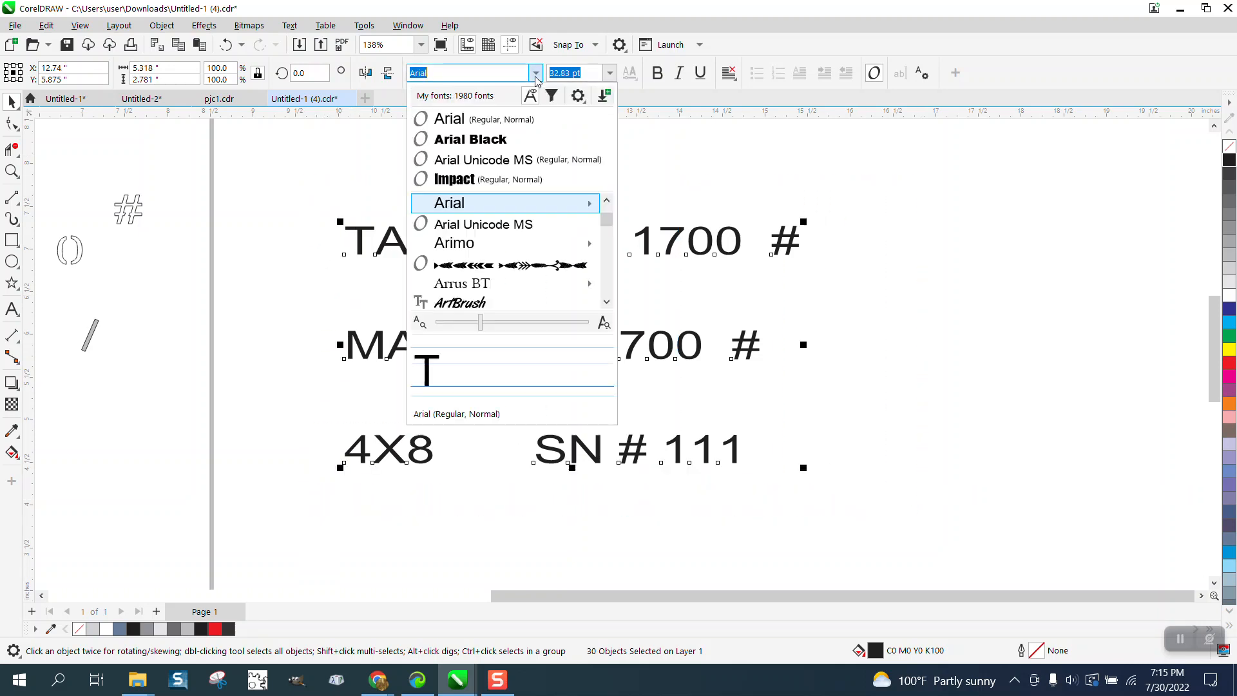
click(497, 132)
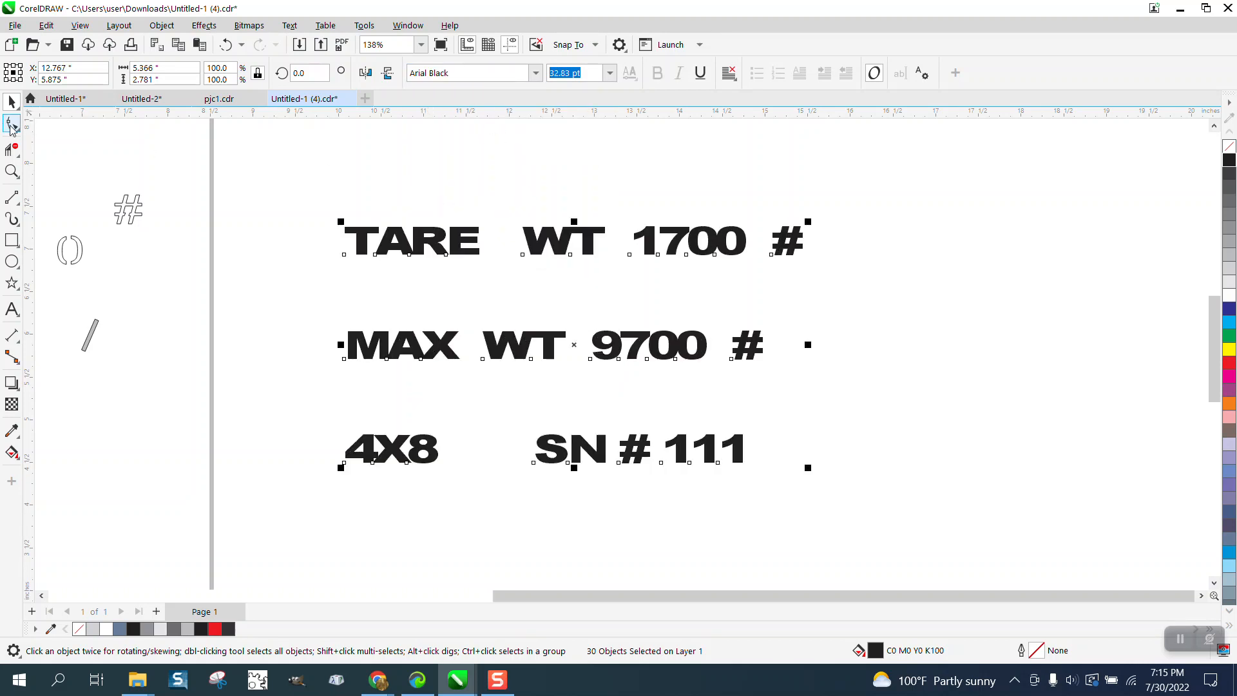
click(12, 170)
drag(344, 228, 519, 290)
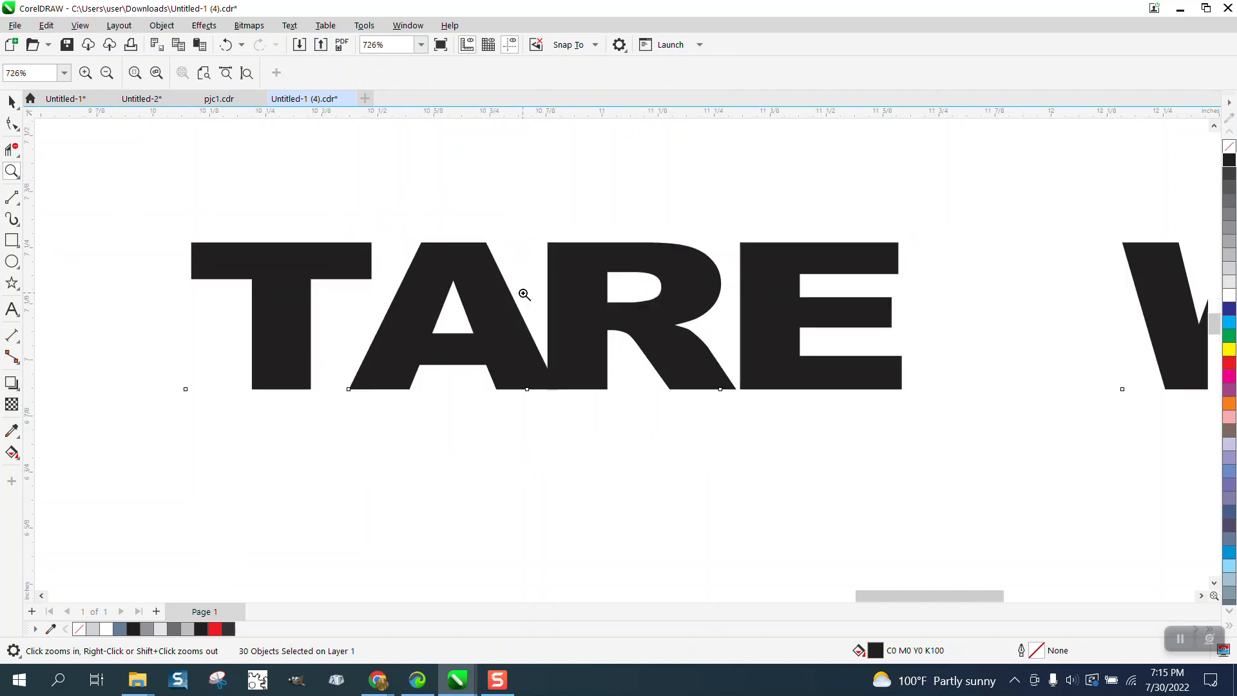
scroll(479, 233, down, 4)
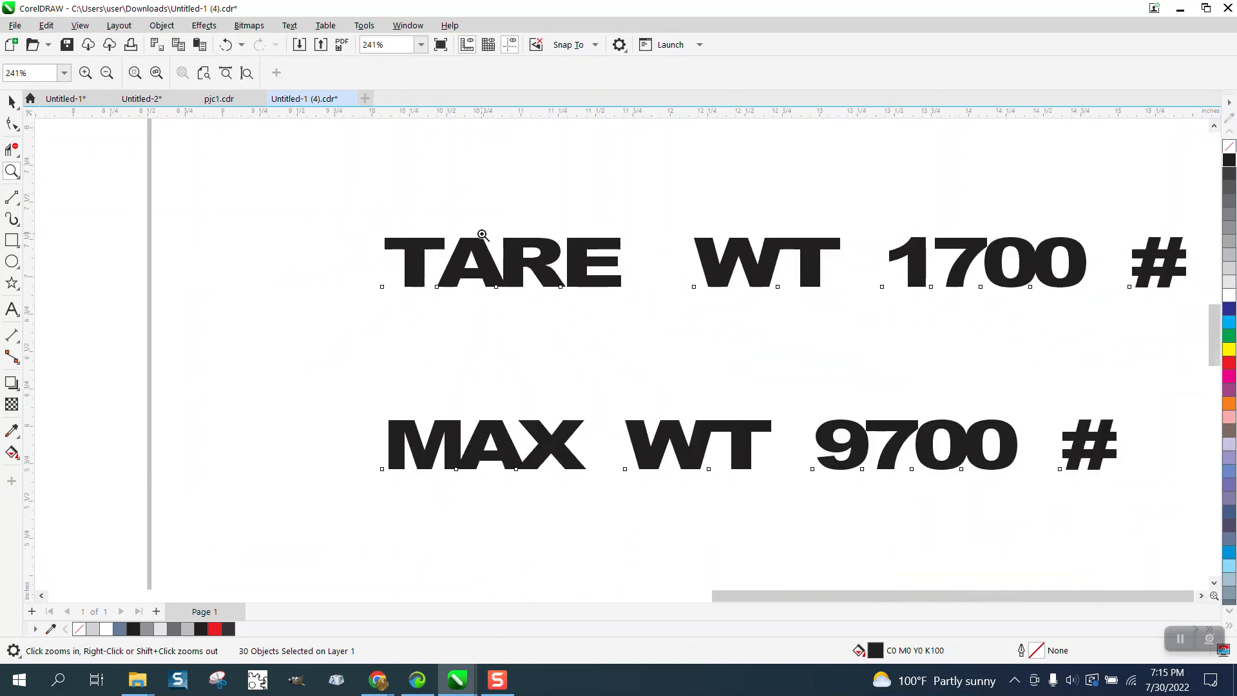
Remove the fill from all three text lines and give them a black outline.
click(12, 102)
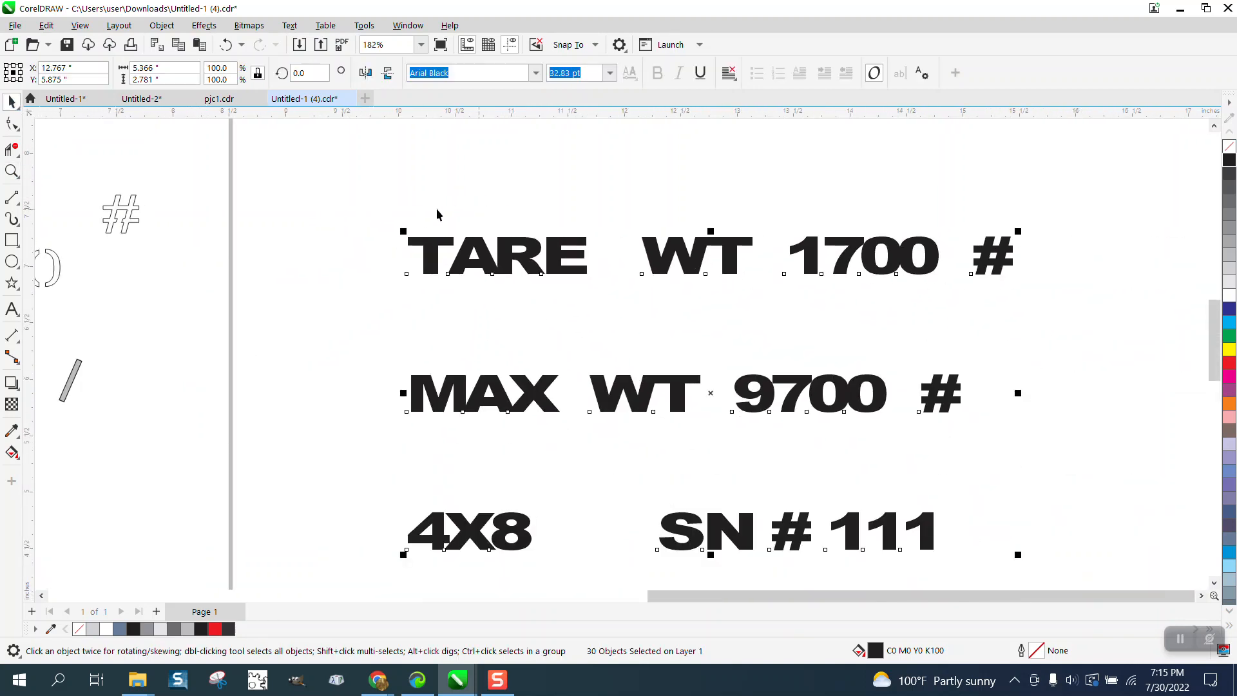
scroll(369, 200, down, 2)
drag(359, 174, 833, 447)
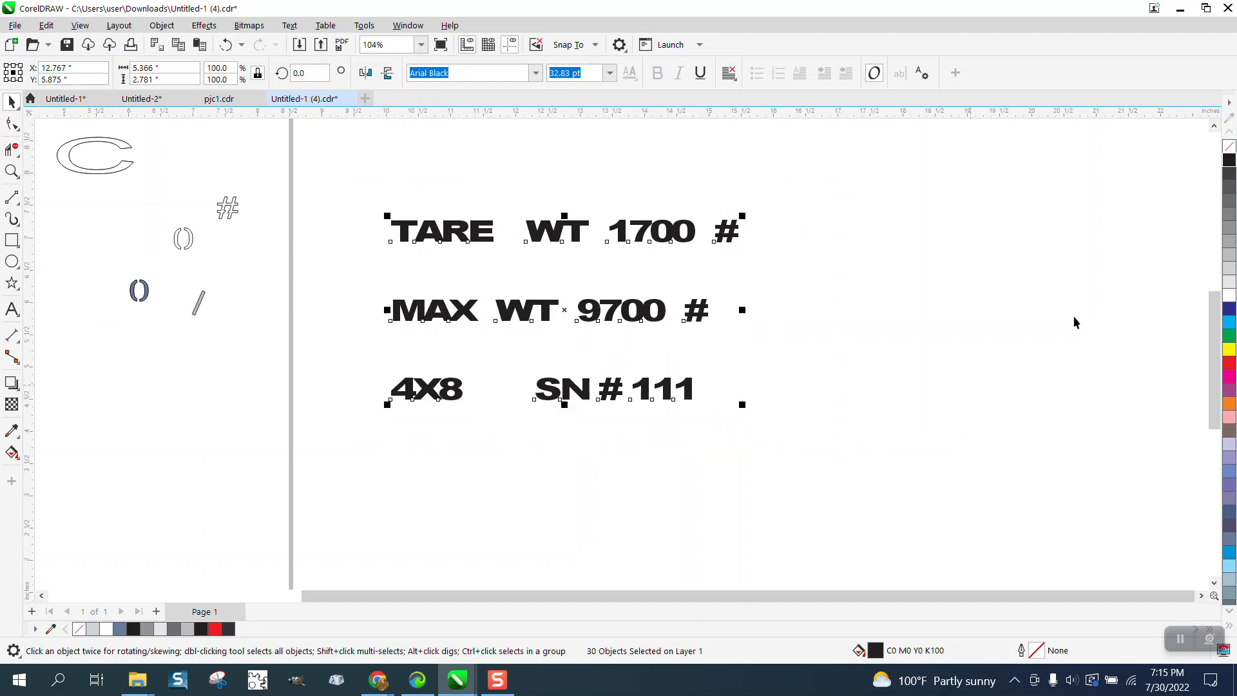
click(1228, 146)
right_click(1228, 160)
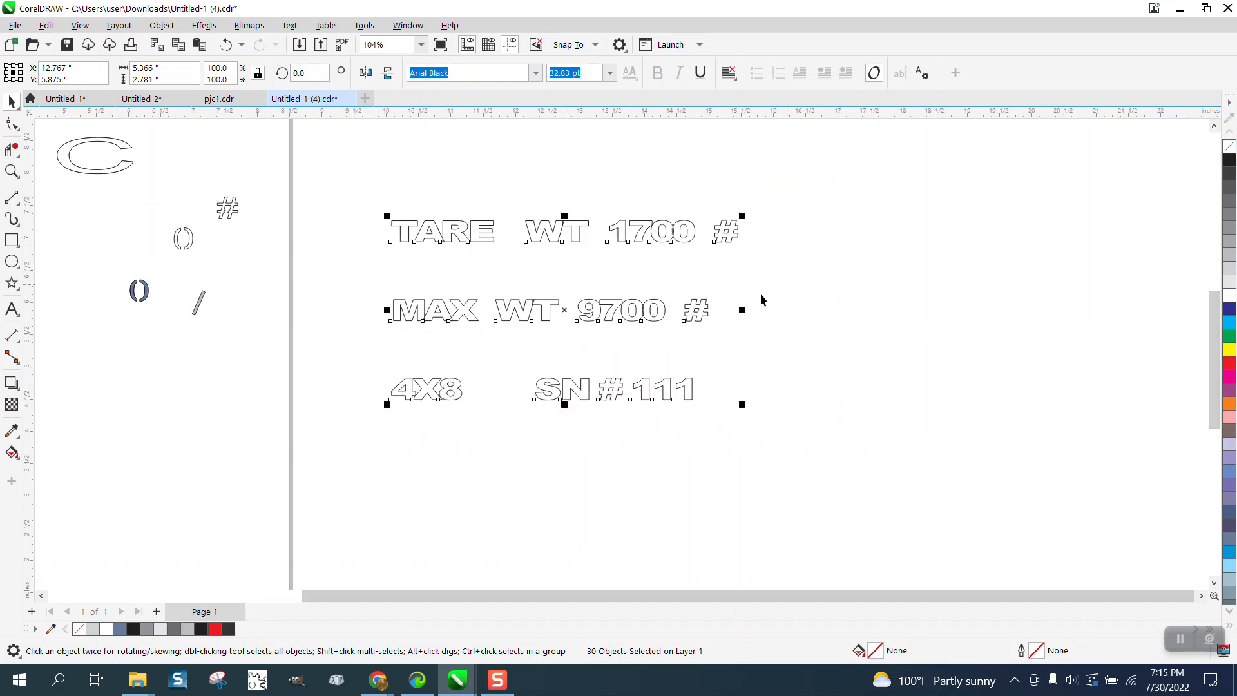
Examine up close where the W and T outlines overlap in the "TARE WT 1700 #" line.
key(z)
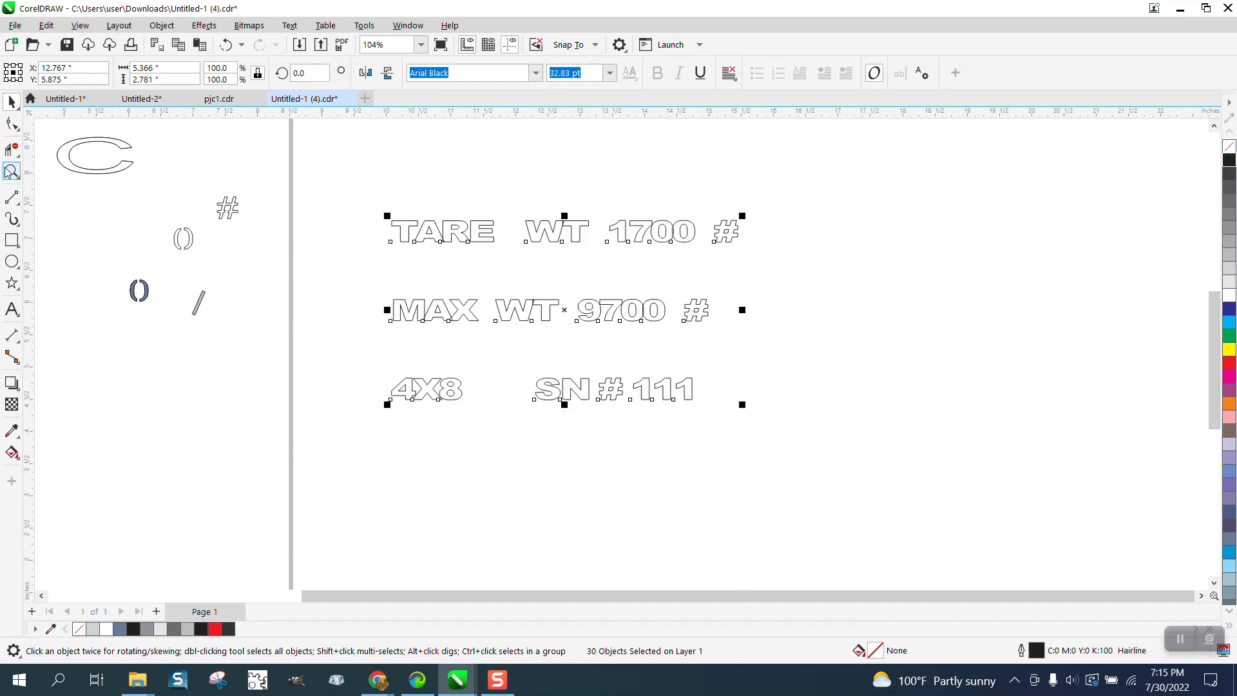
drag(543, 216, 604, 255)
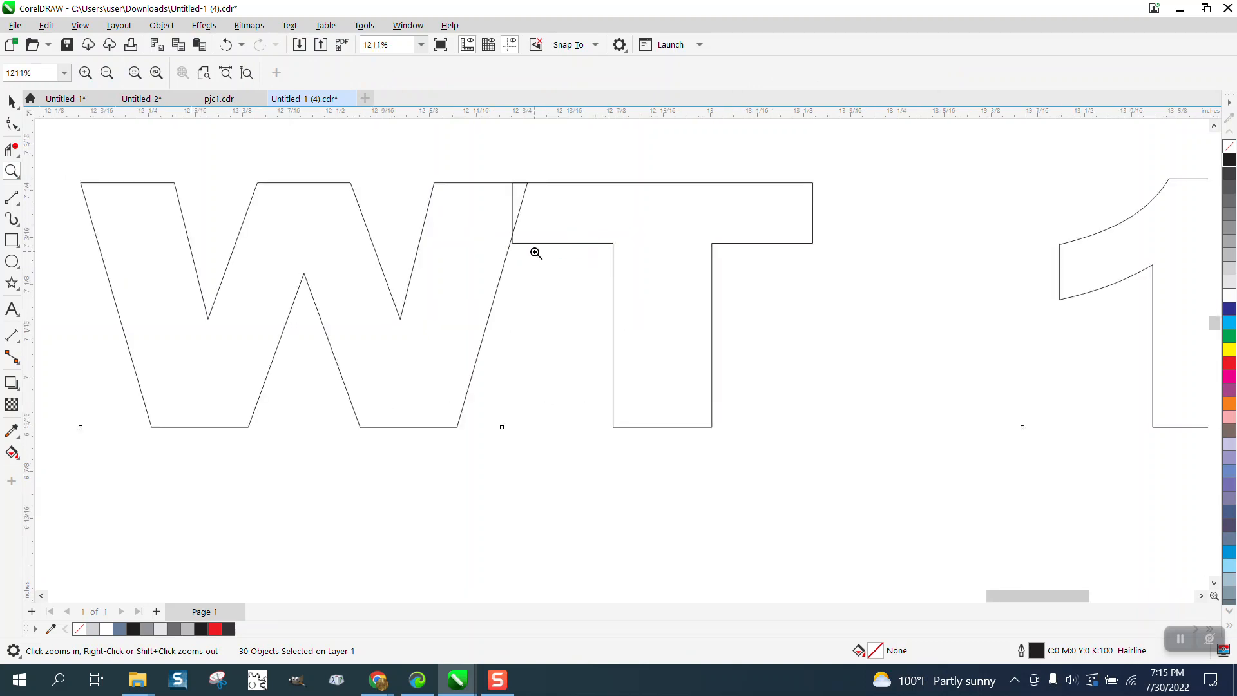
scroll(532, 251, down, 1)
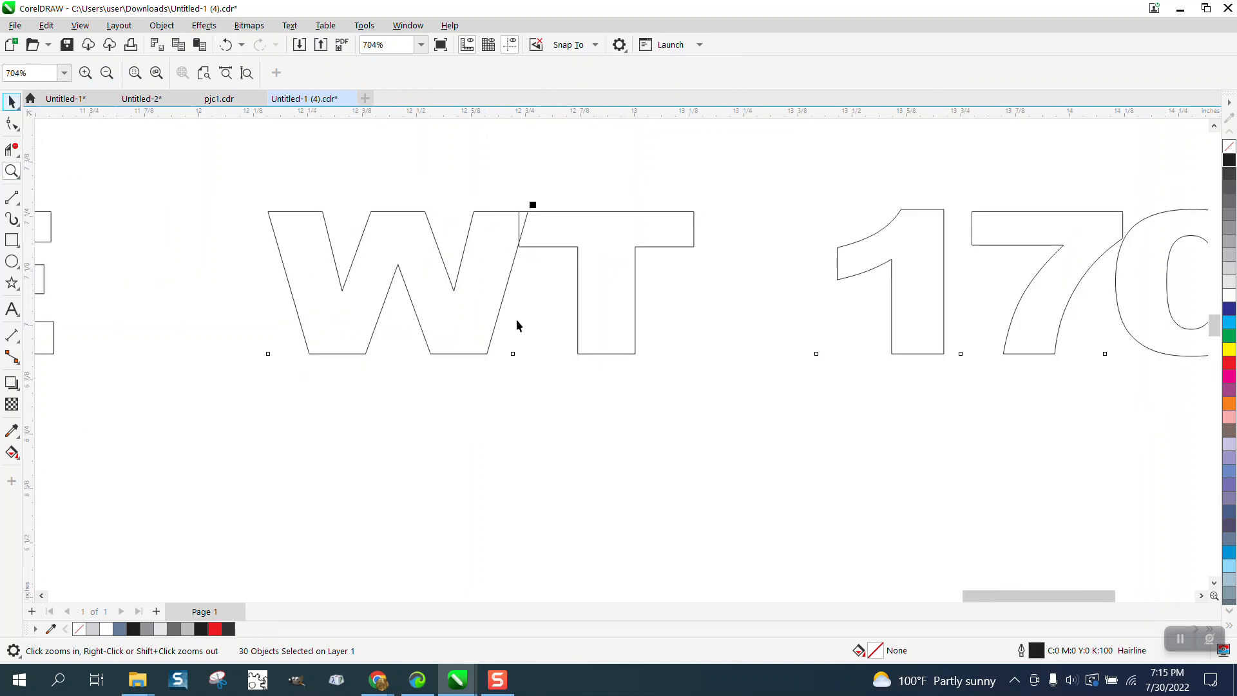
key(space)
scroll(523, 356, down, 2)
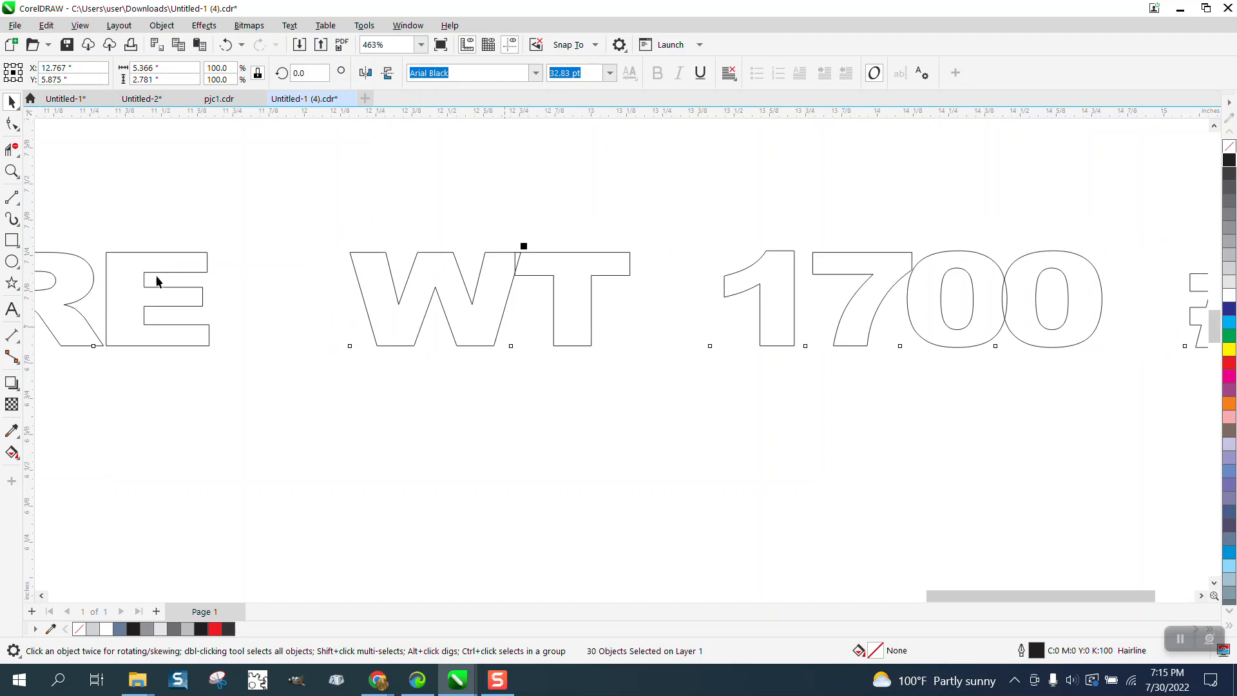
click(19, 152)
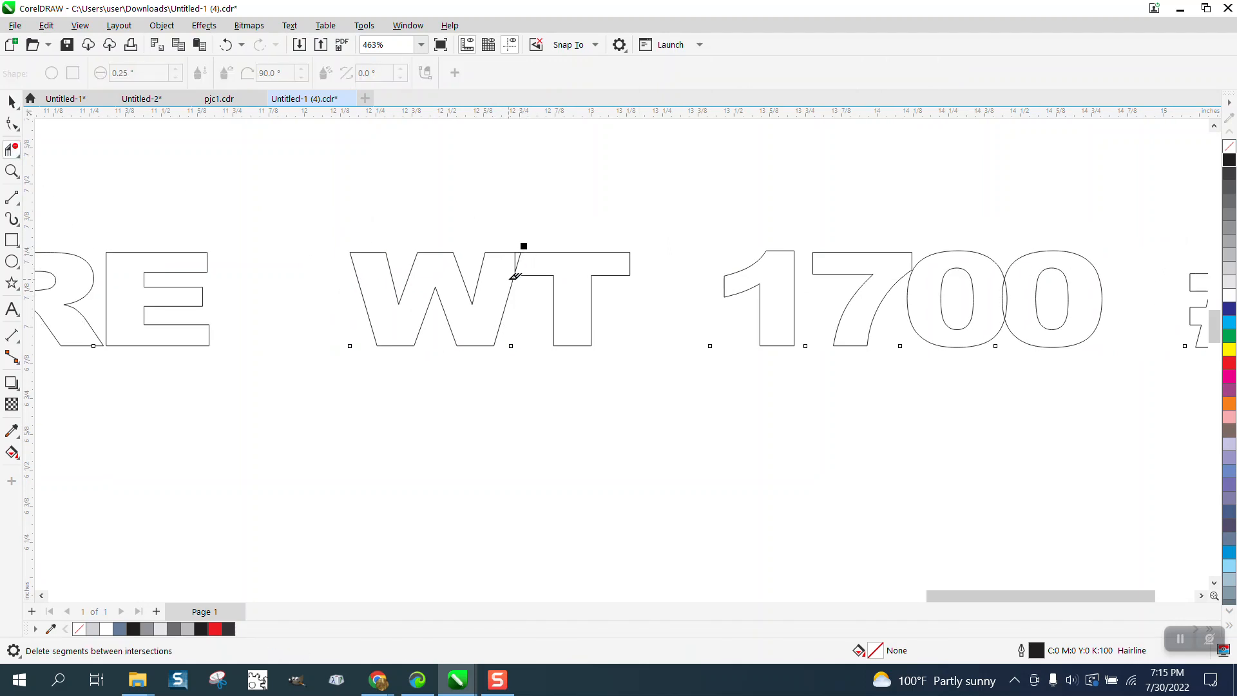
scroll(519, 261, down, 7)
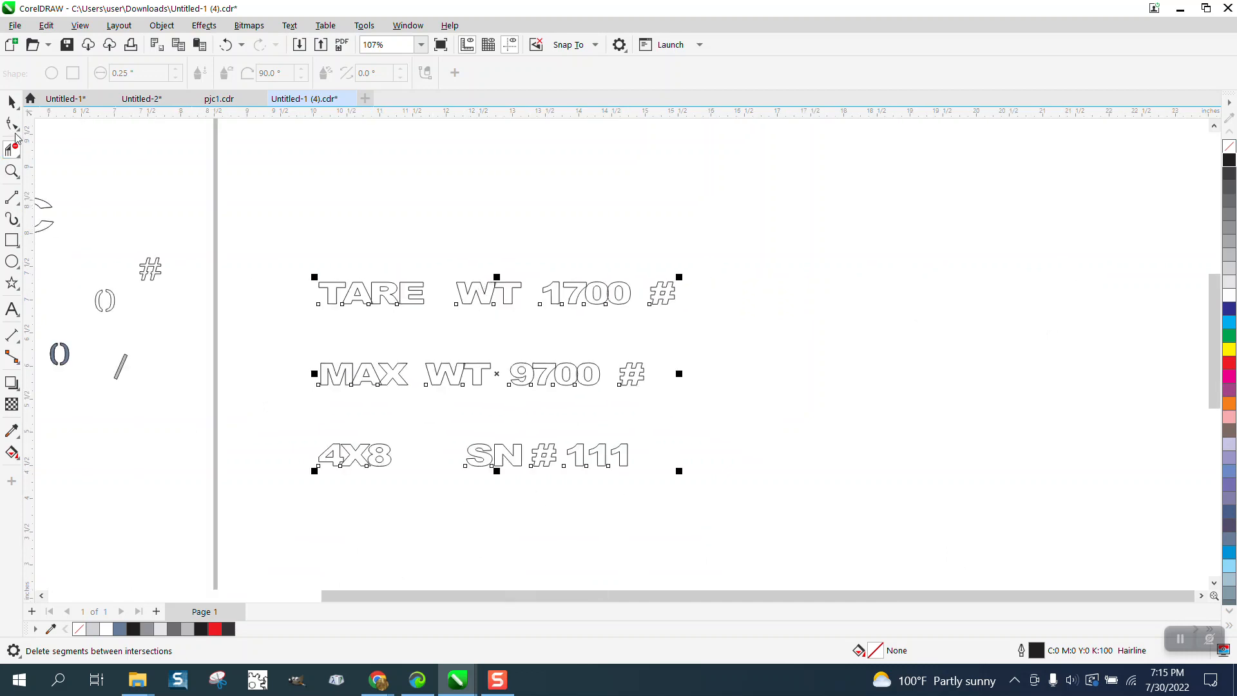
Convert all three text lines to curves.
click(12, 101)
drag(288, 249, 833, 529)
click(162, 25)
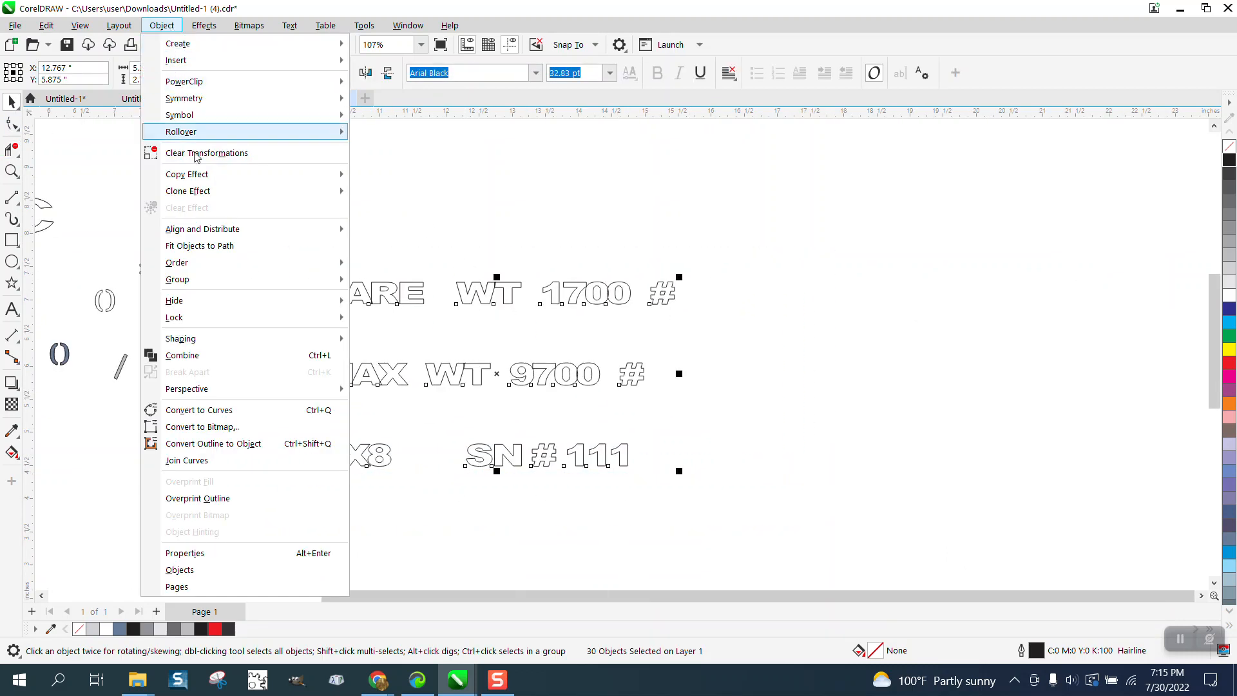
click(233, 411)
Remove the overlapping segments between the W and T of "TARE WT 1700 #" using Virtual Segment Delete.
click(12, 170)
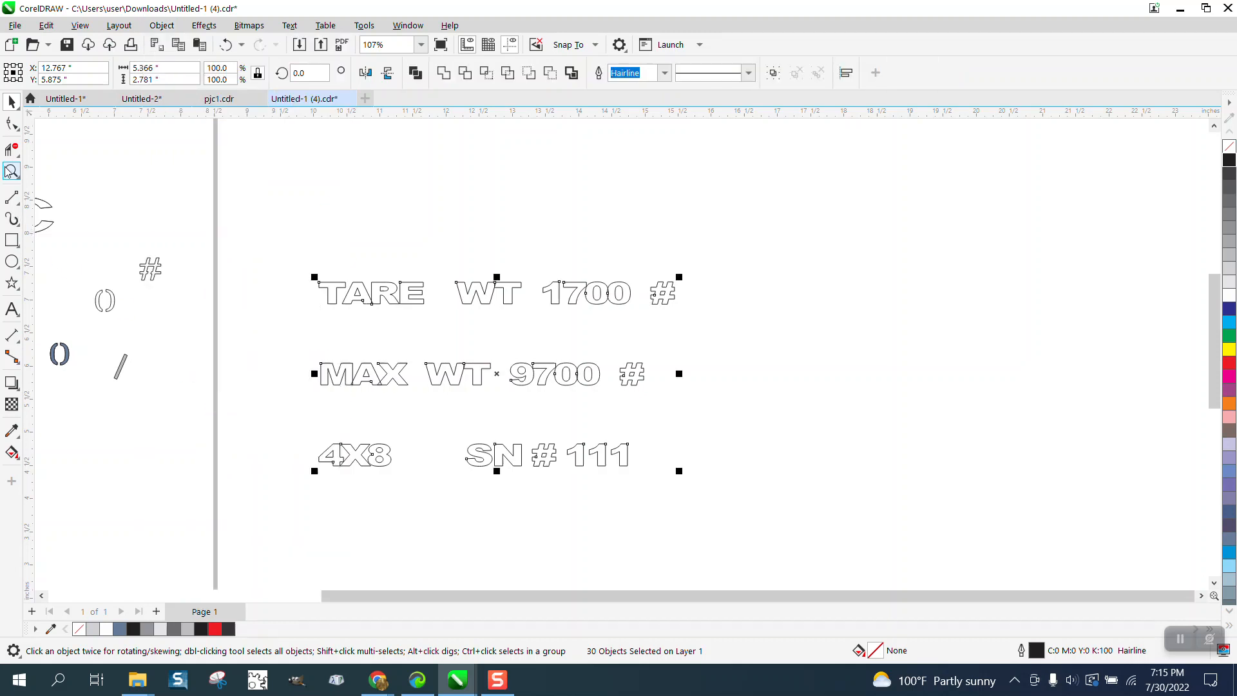
click(620, 326)
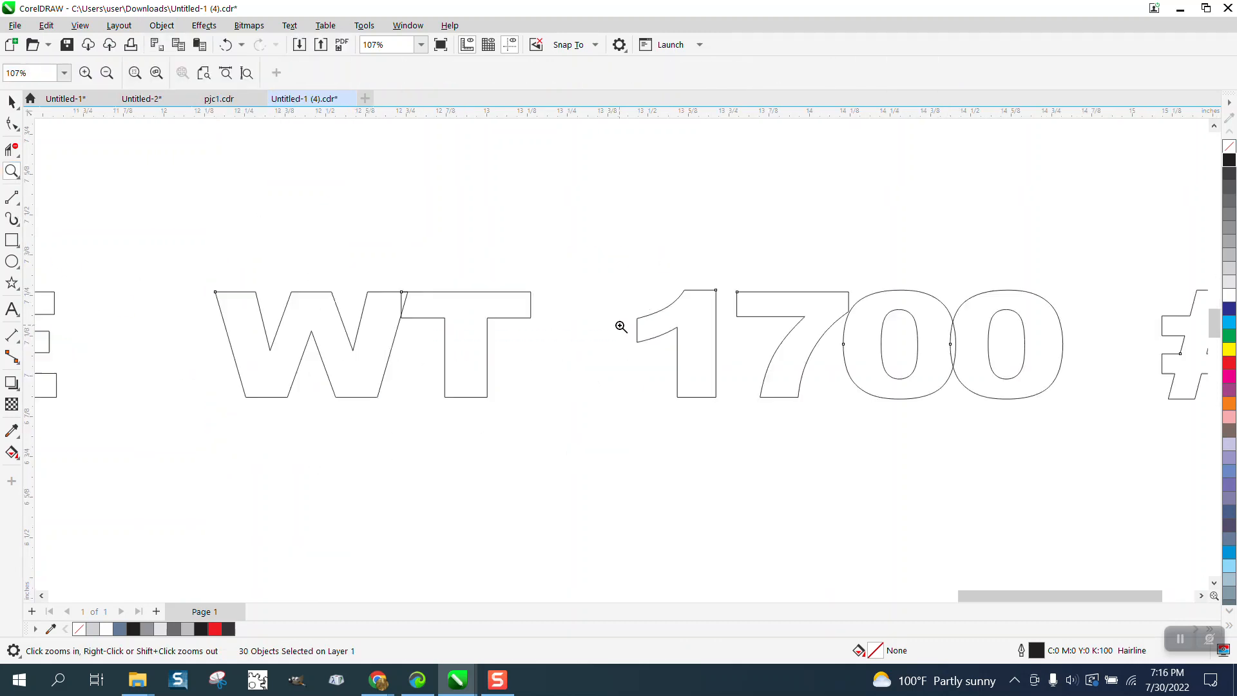
click(12, 150)
click(405, 300)
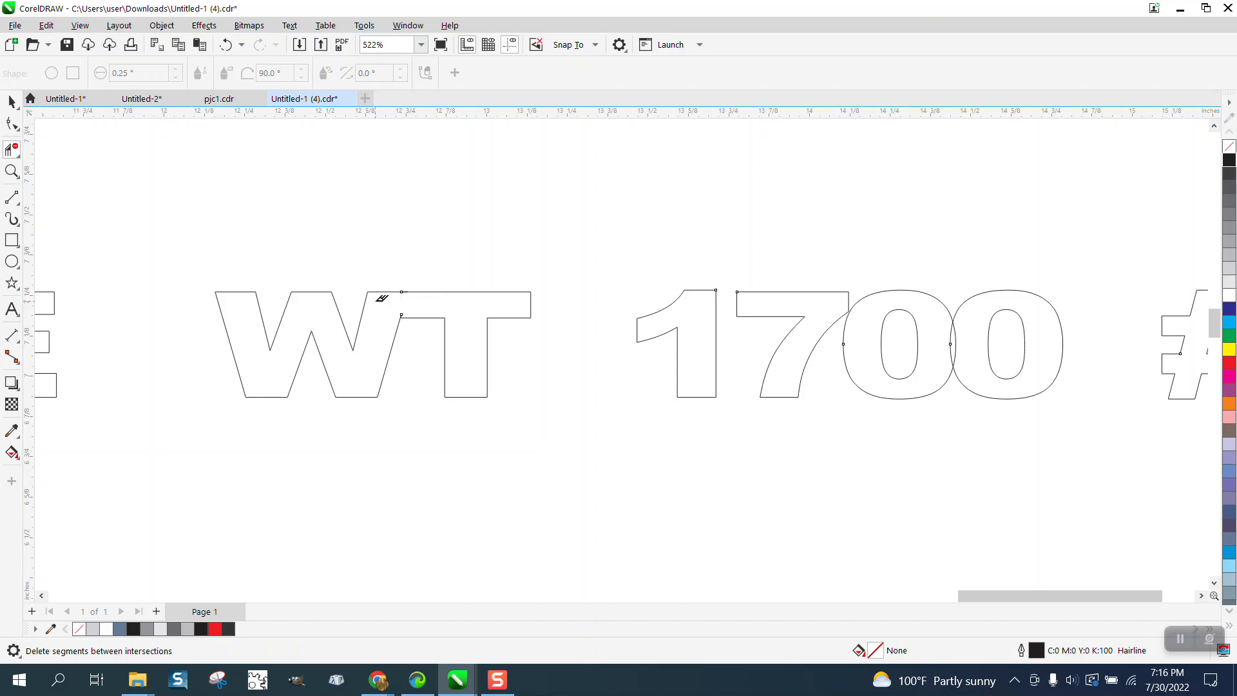
Delete the T's leftover node at the lower W-T junction, undoing the extra deletion of the W's end node.
click(11, 171)
drag(400, 291, 469, 345)
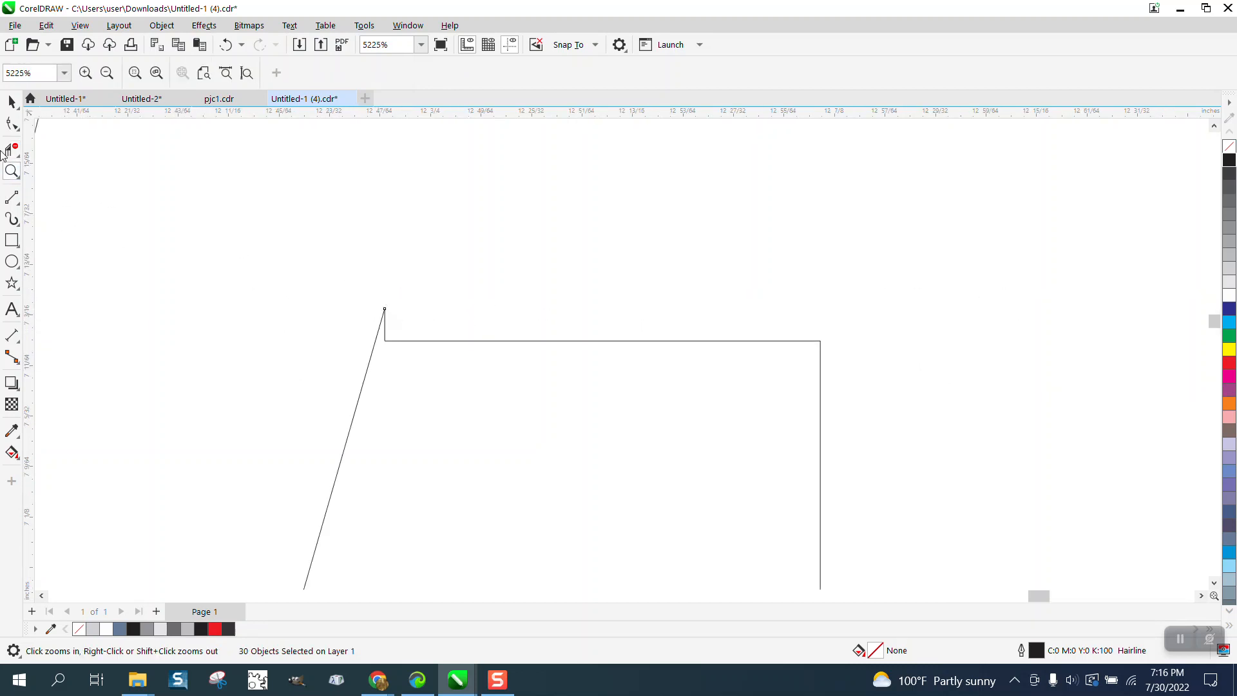
click(385, 309)
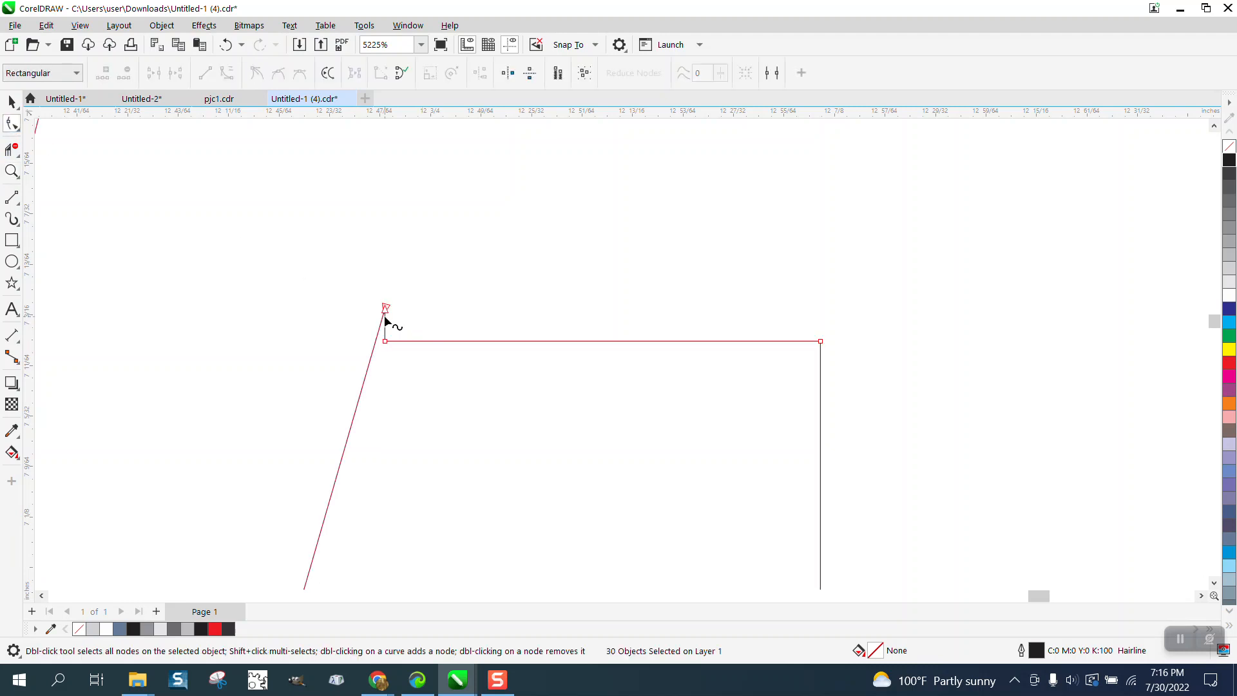
key(Delete)
click(386, 307)
key(Delete)
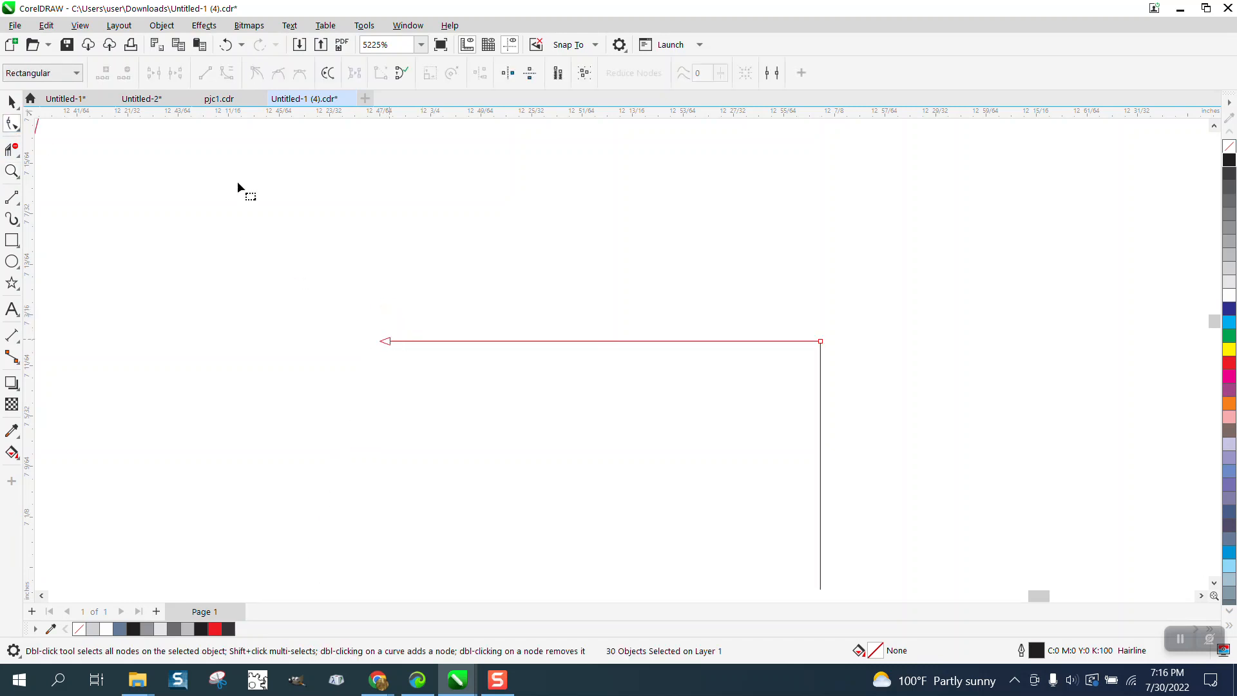
click(226, 45)
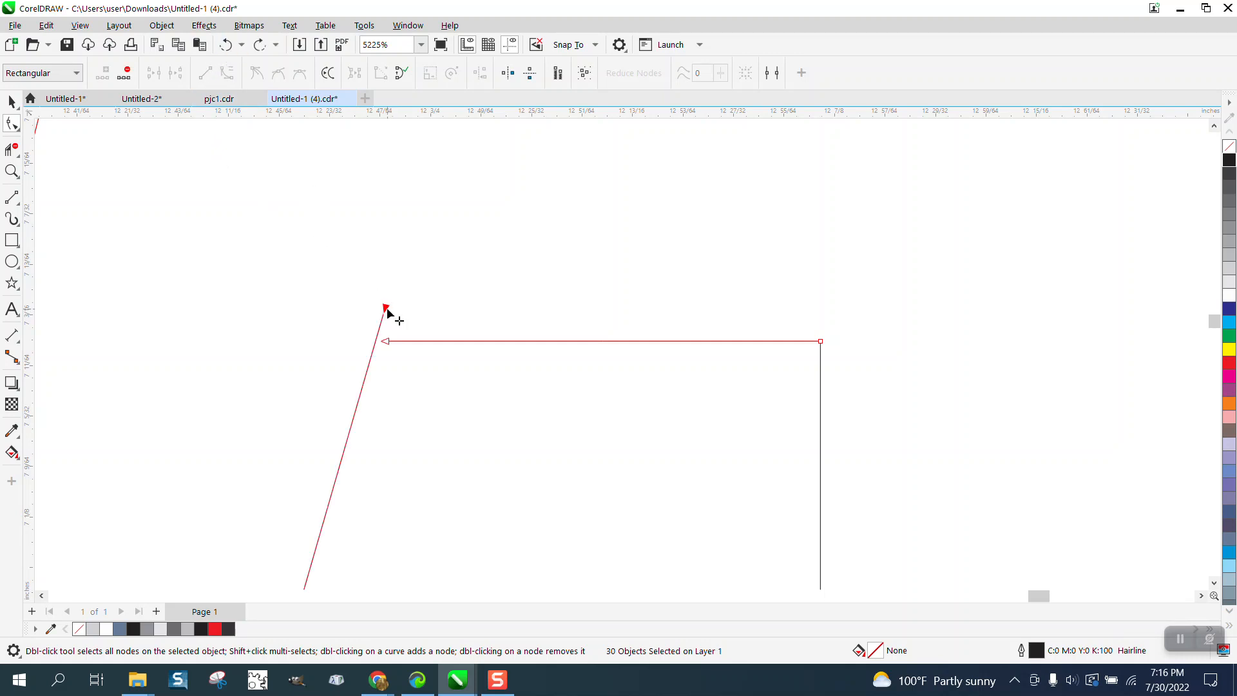
Move the W's loose end node down onto the adjoining corner of the T so their outlines meet.
drag(386, 308, 388, 340)
scroll(278, 218, down, 1)
scroll(277, 216, down, 2)
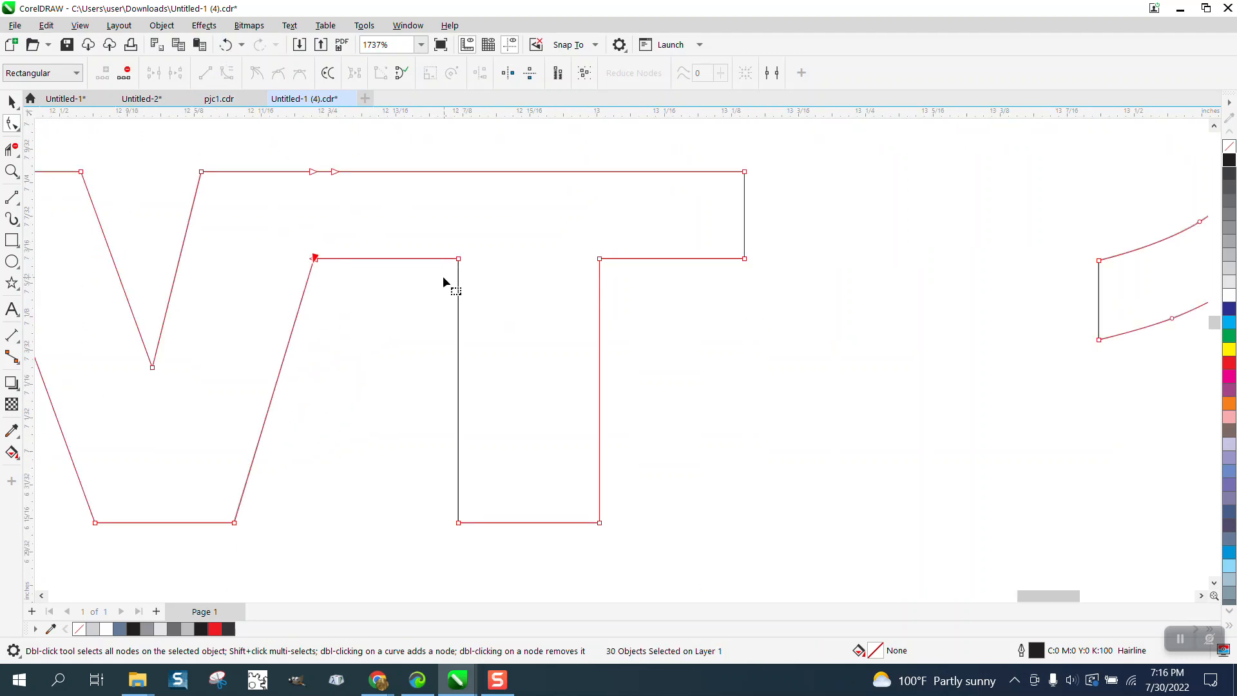
scroll(438, 274, down, 1)
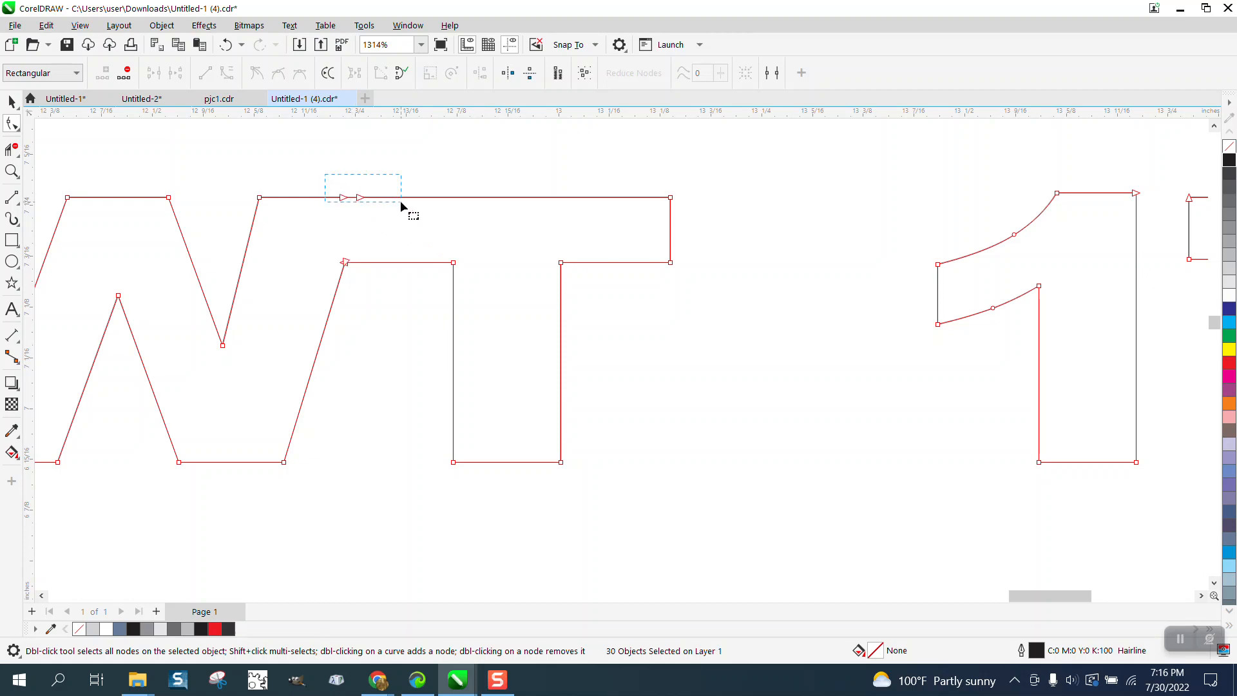
scroll(400, 200, down, 1)
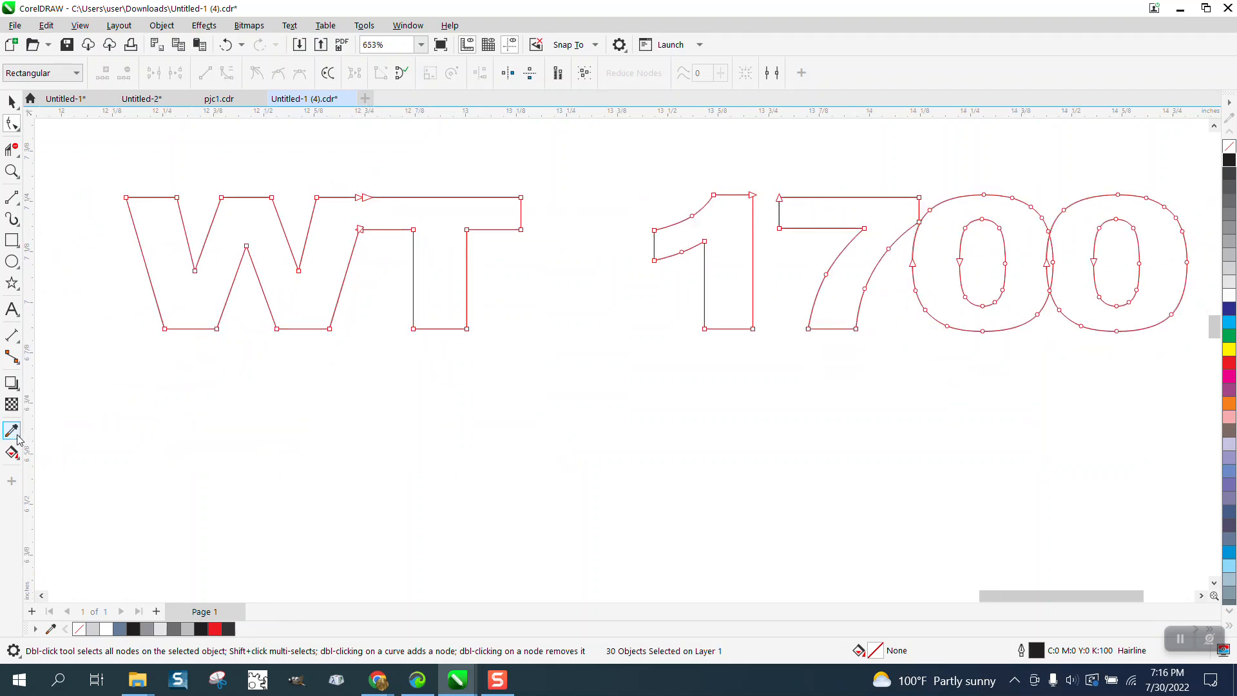
Create a yellow shape with no outline from the joined WT letters of the "TARE WT 1700 #" line using Smart Fill.
click(12, 452)
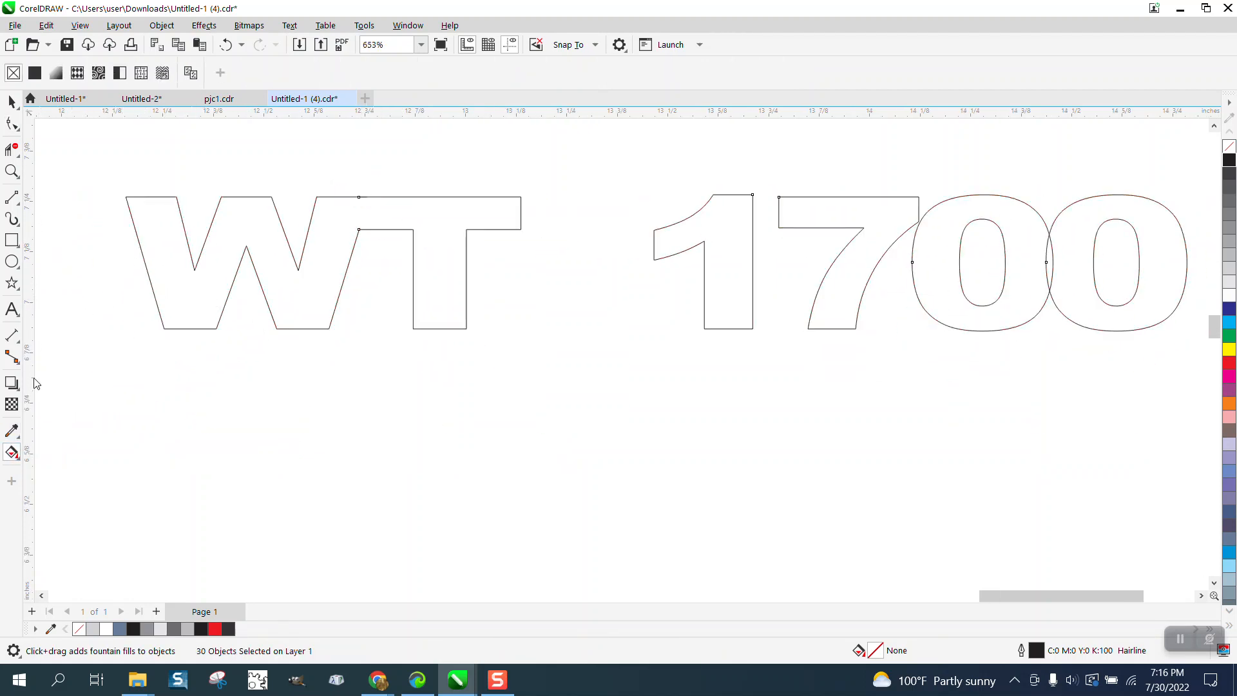
click(18, 458)
click(51, 469)
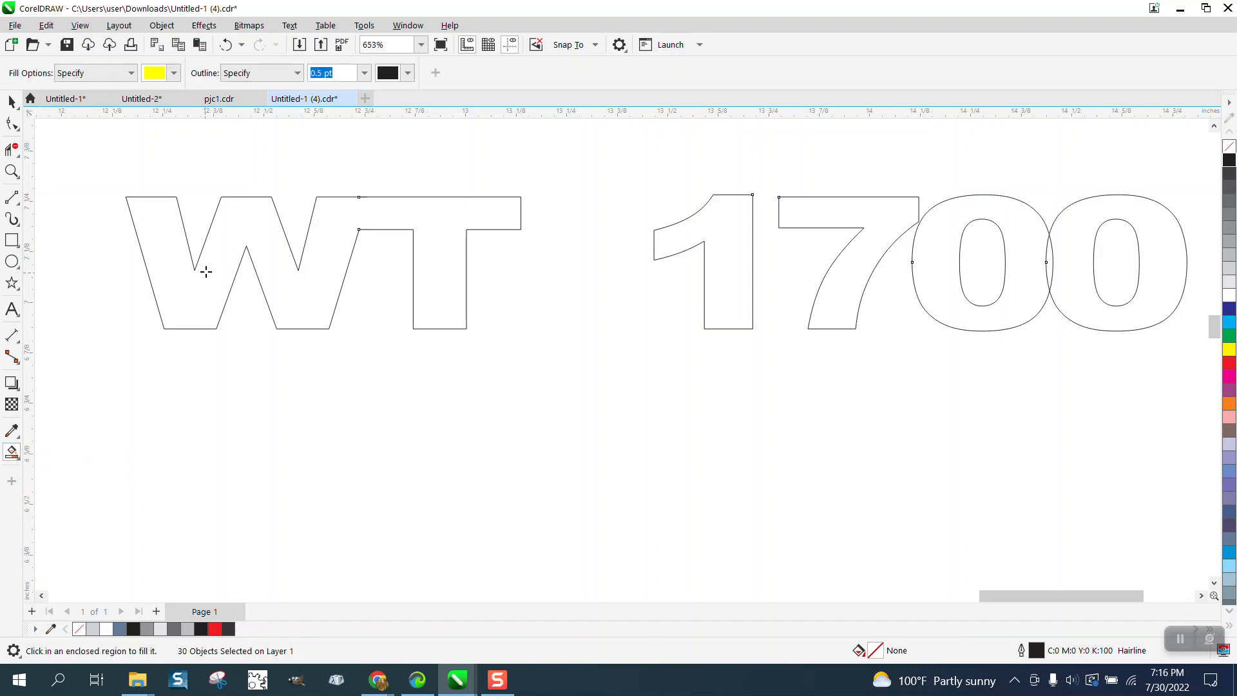
click(209, 271)
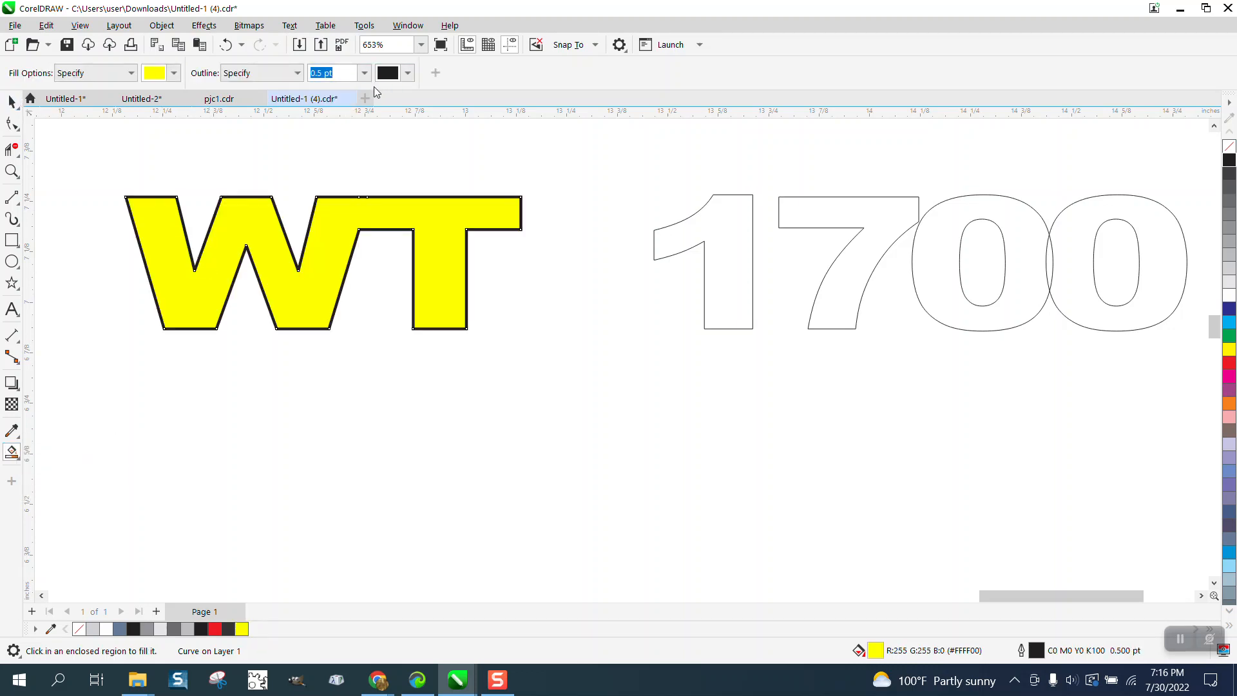
click(222, 46)
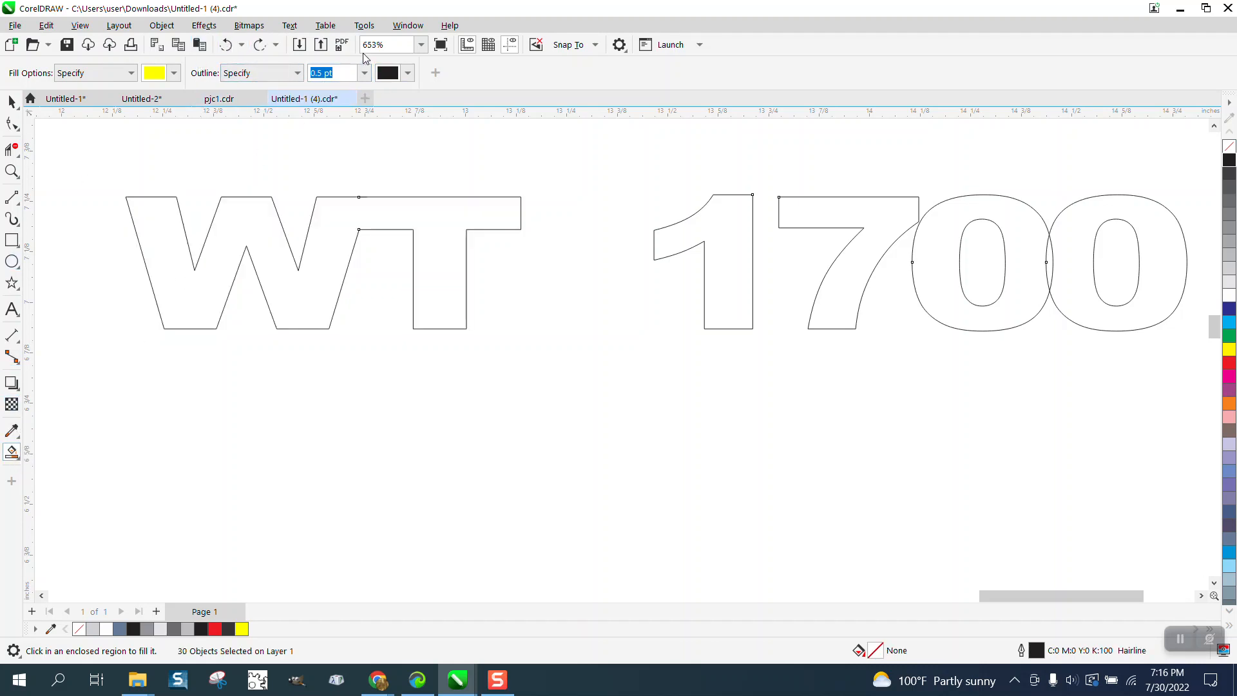
click(296, 73)
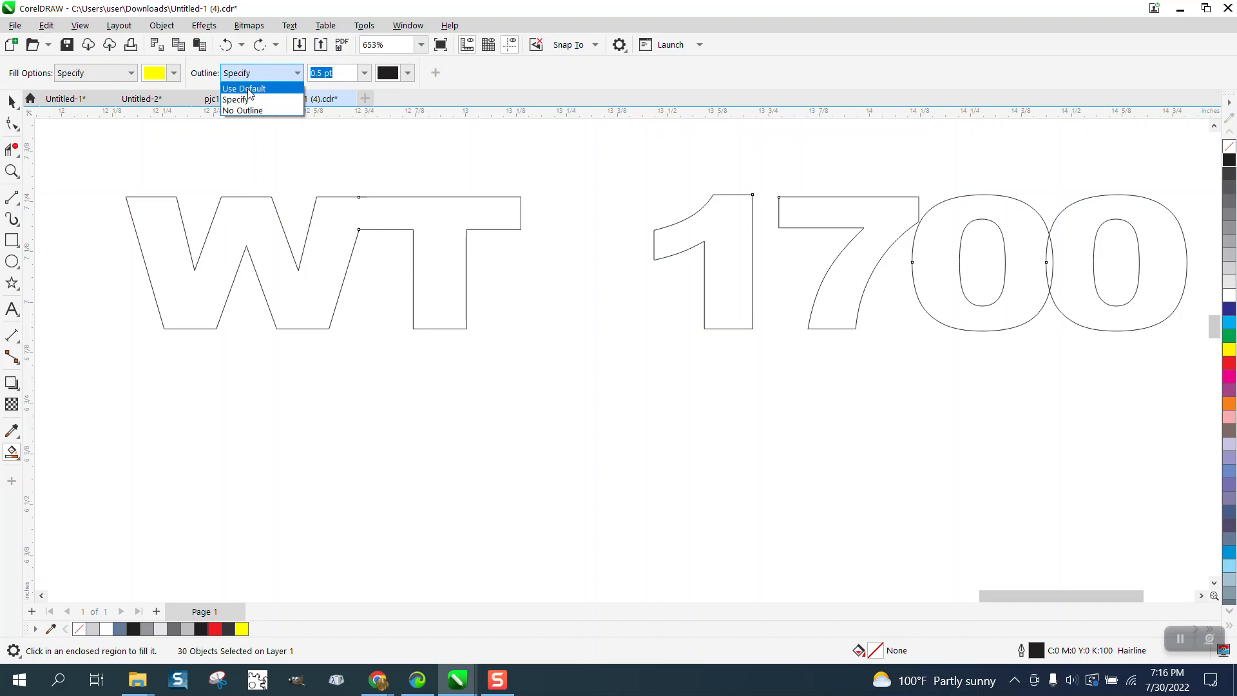
click(250, 110)
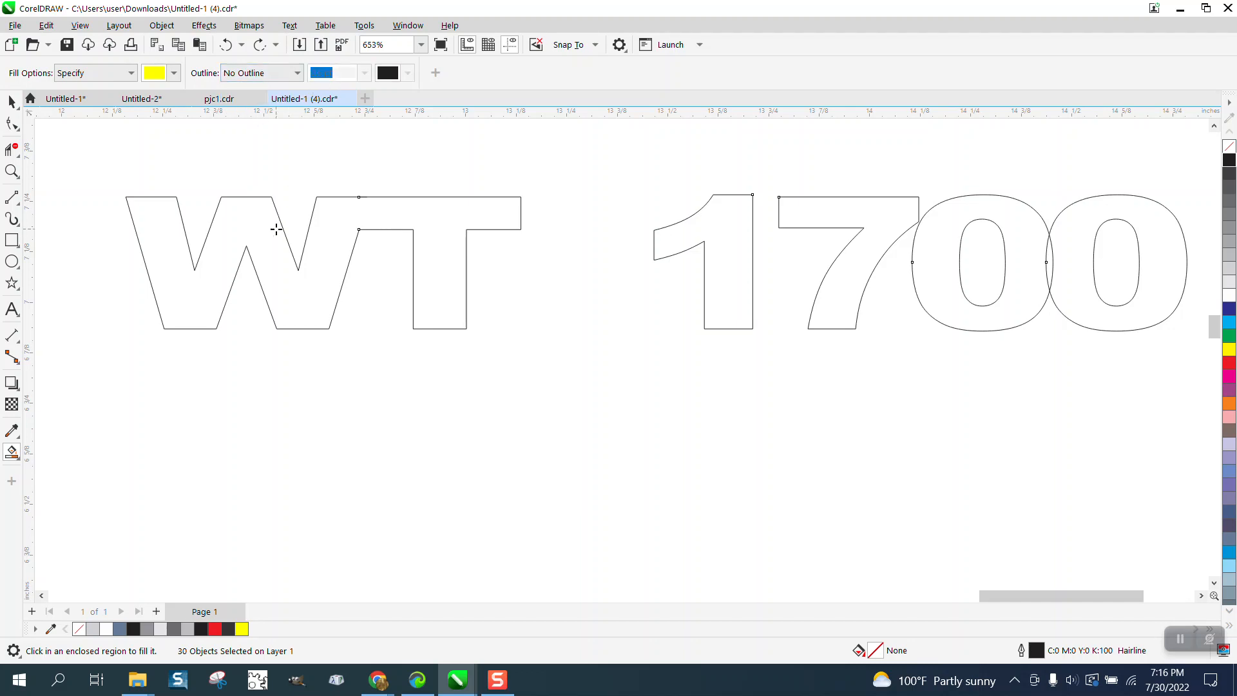
click(260, 244)
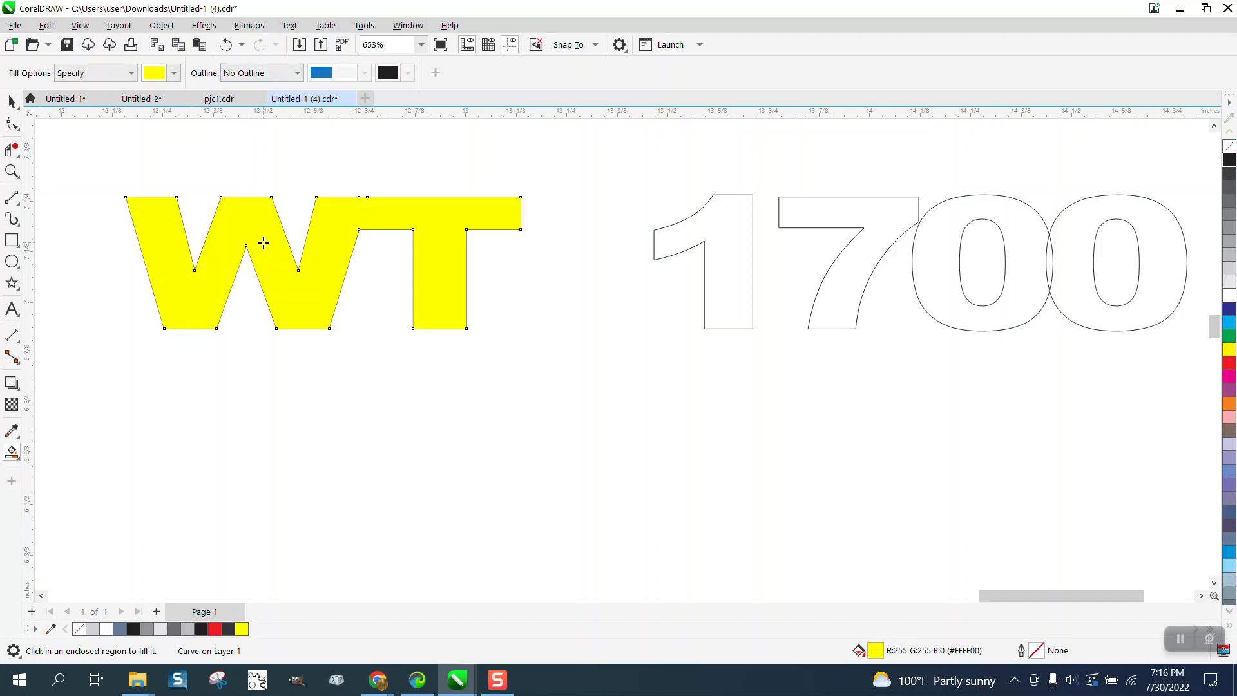
scroll(421, 255, down, 2)
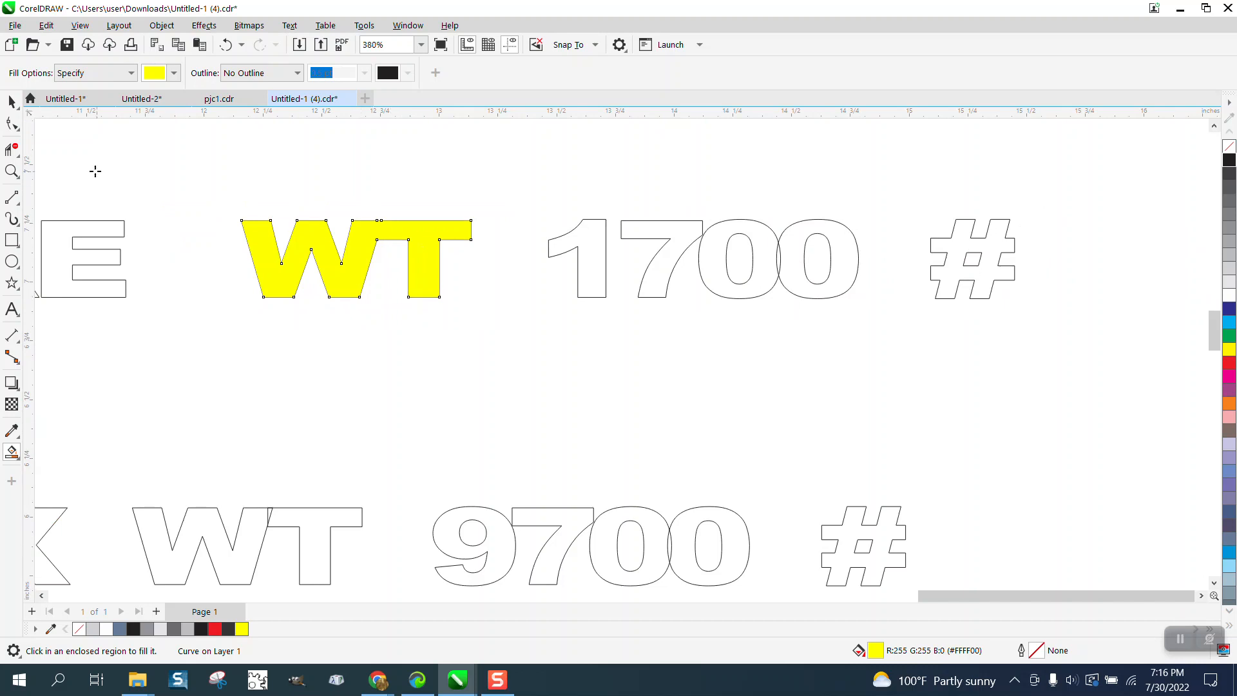
Move the new WT shape 6 inches down, clear of the text lines, and restyle it with no fill and a red outline.
click(12, 101)
key(ctrl+z)
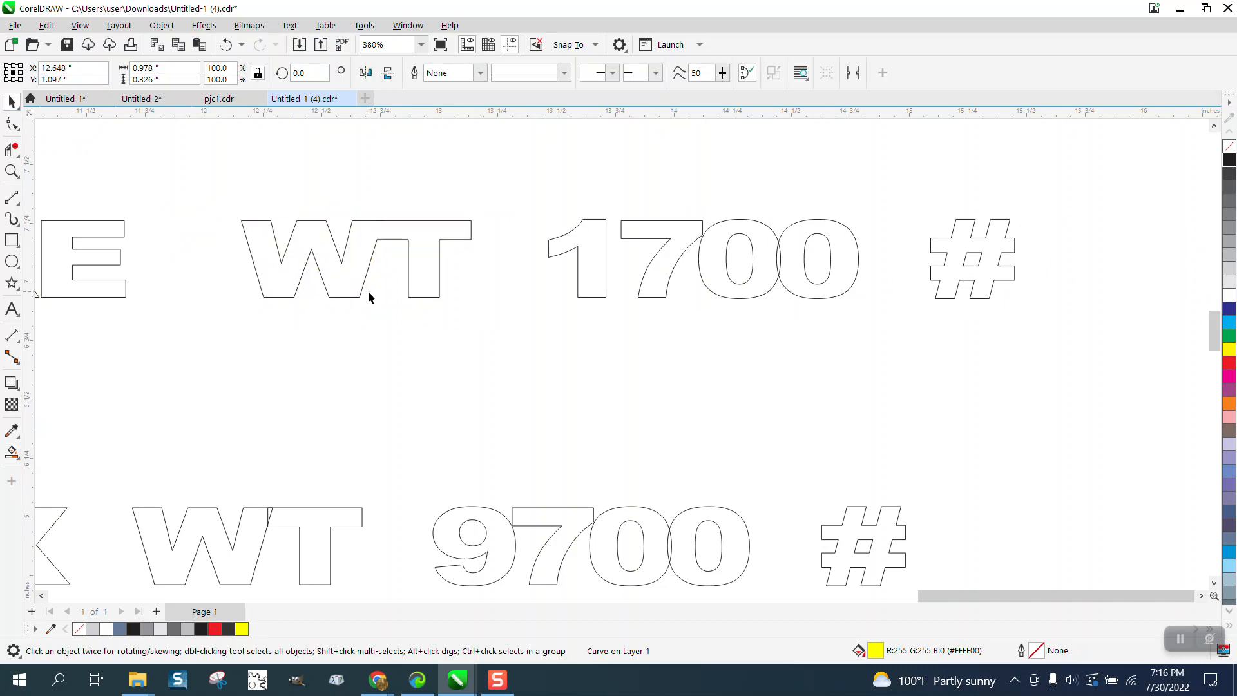
scroll(368, 291, down, 6)
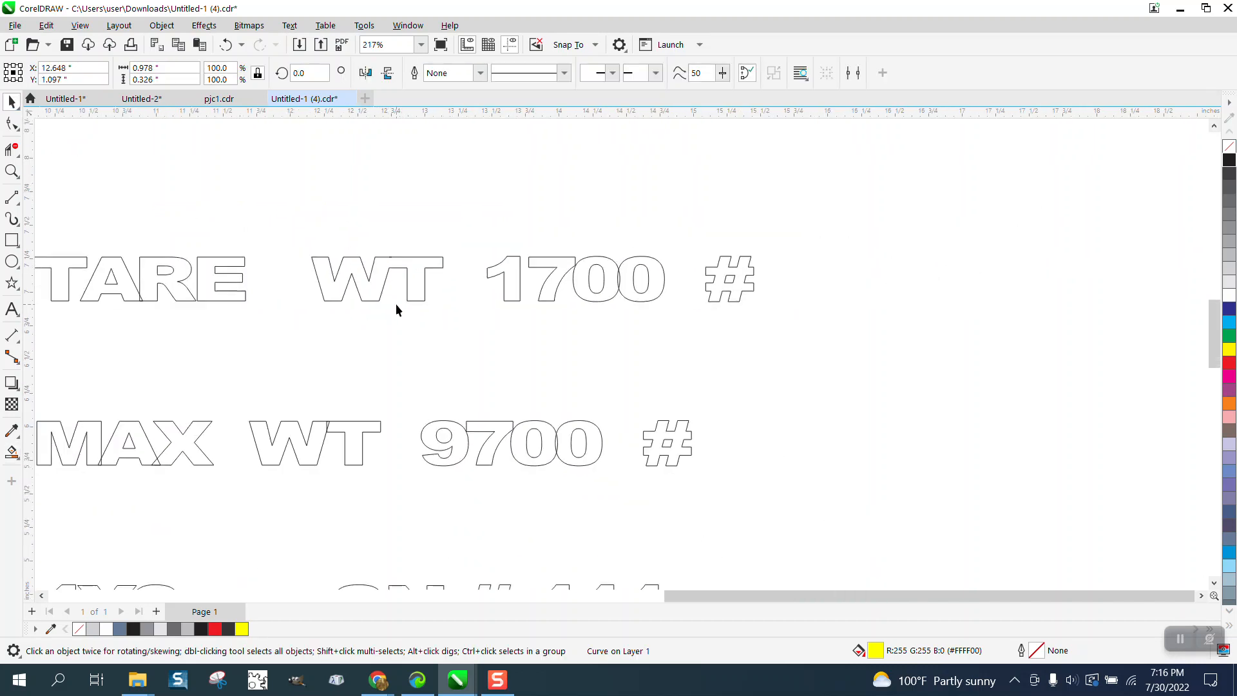
scroll(395, 304, down, 1)
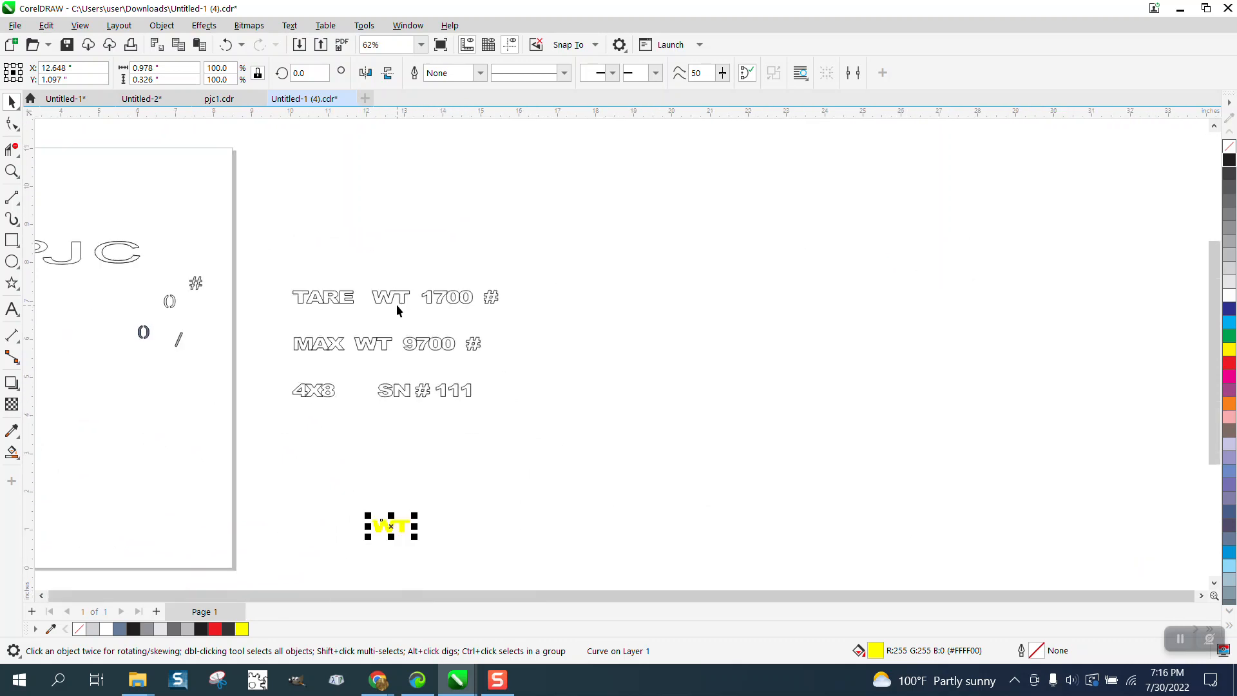
click(1230, 148)
right_click(1229, 361)
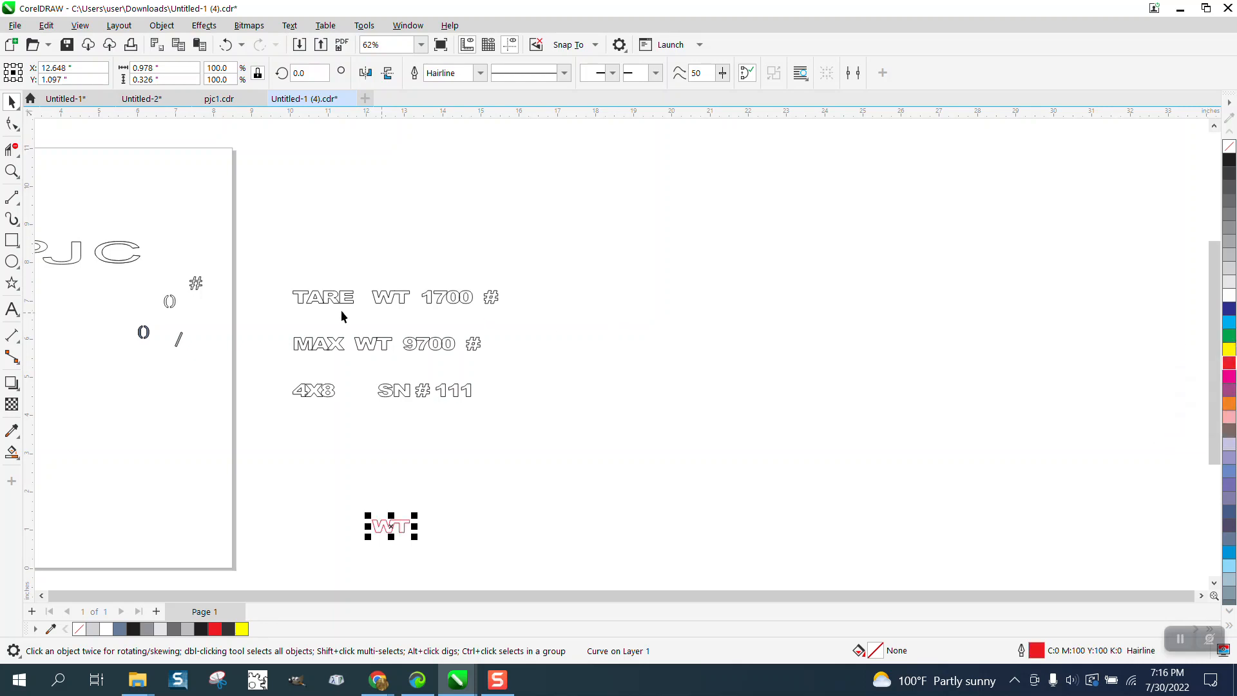
Delete the original W and T from "TARE WT 1700 #" and move the red WT shape 6 inches up into their place.
click(398, 298)
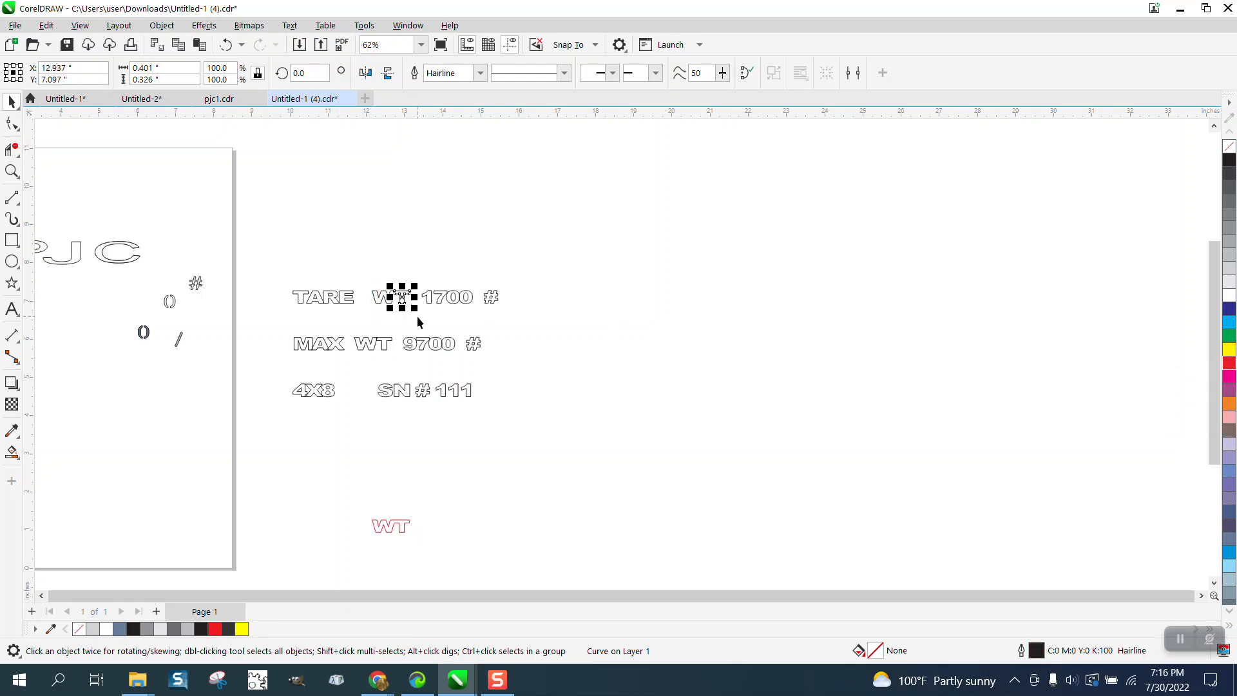
key(Delete)
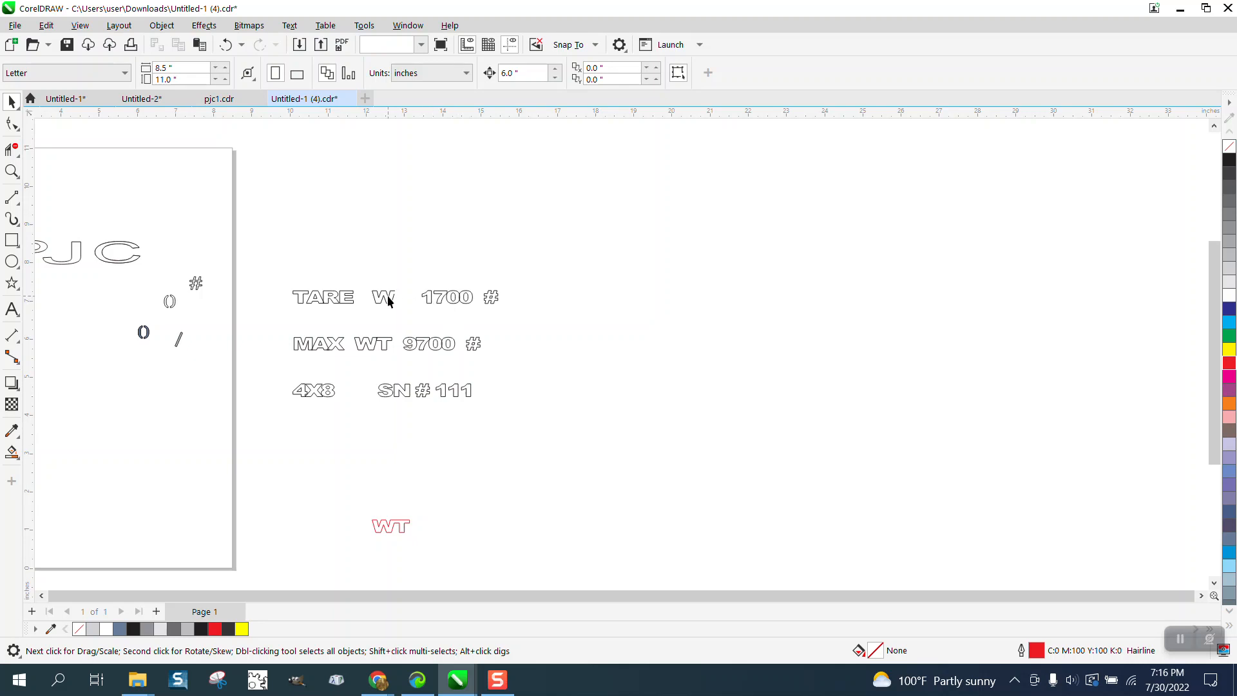
click(386, 298)
key(Delete)
drag(441, 551, 443, 550)
key(Up)
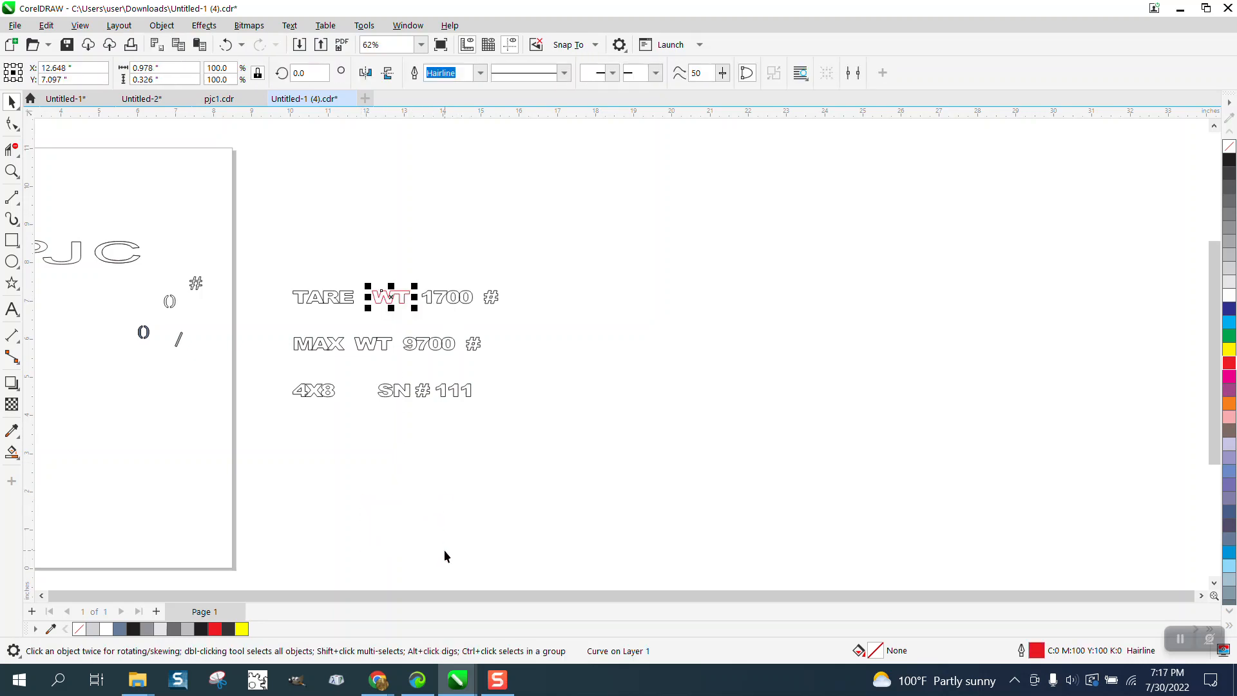
Examine the outline of the red WT shape between the neighbouring letters of the "TARE WT 1700 #" line.
click(18, 172)
drag(360, 270, 483, 346)
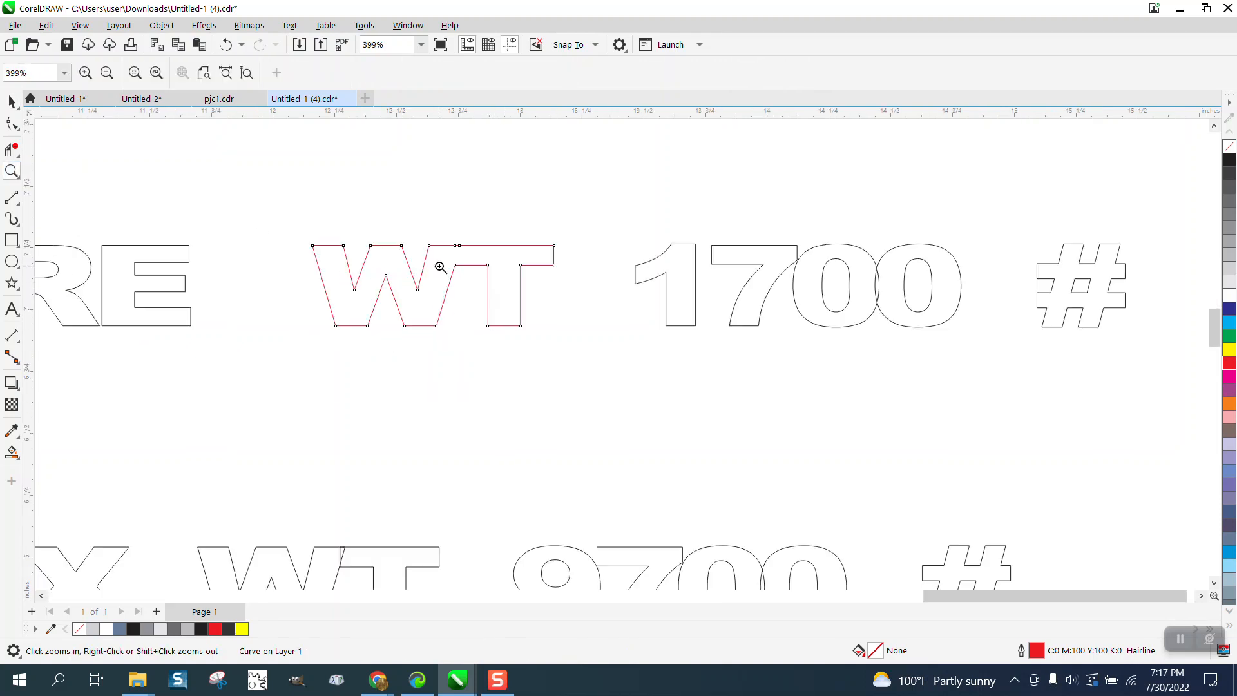
scroll(556, 255, down, 2)
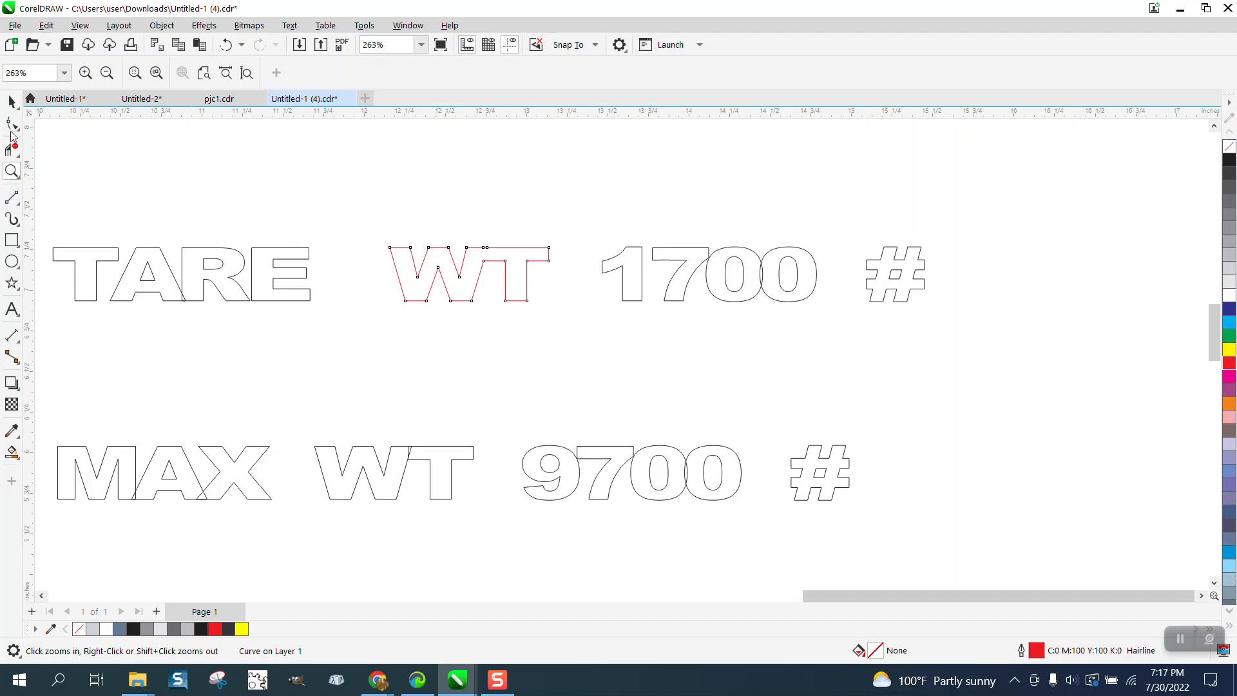
click(12, 102)
scroll(364, 310, down, 1)
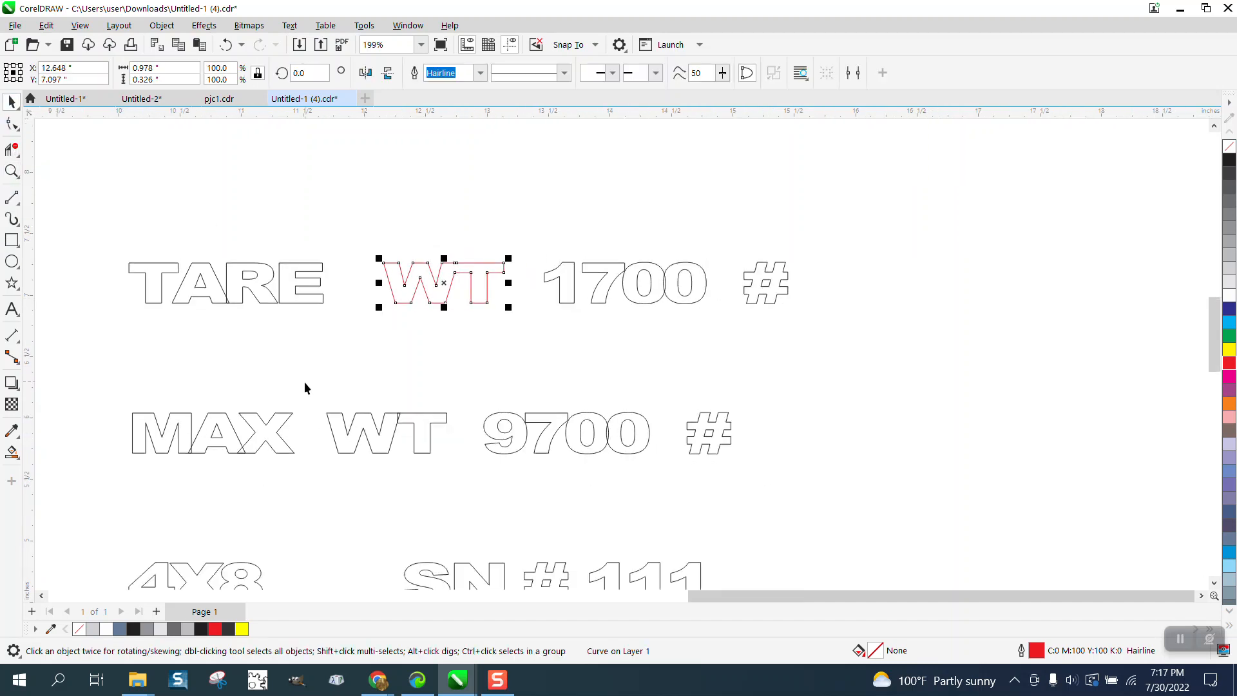
Spread the overlapping W and T of the "MAX WT 9700 #" line apart by moving each about 0.05 inch outward.
drag(310, 404, 485, 477)
click(438, 426)
click(437, 423)
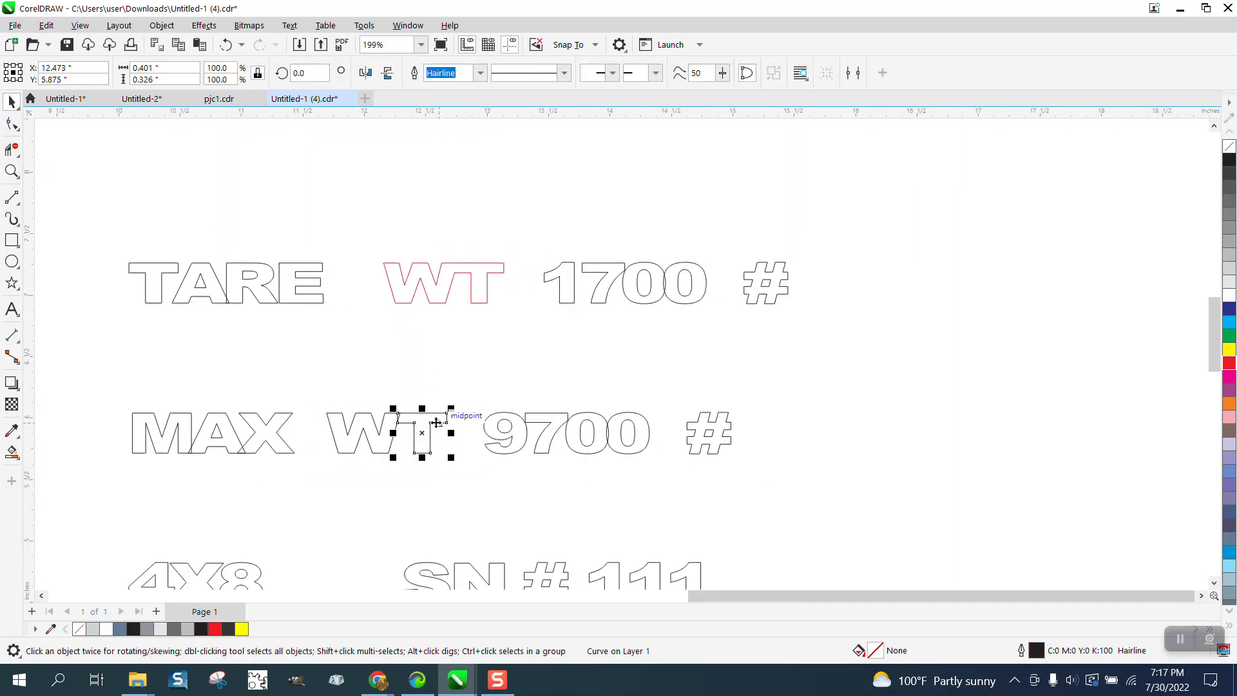
click(13, 171)
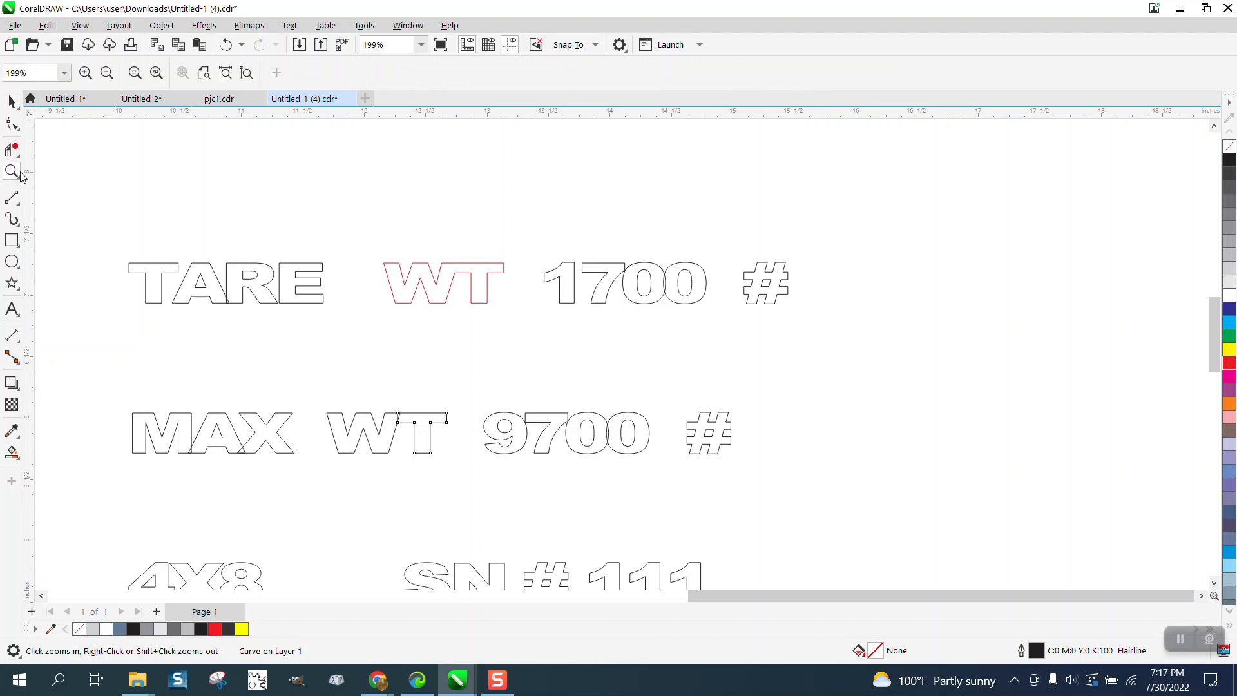
drag(293, 391, 566, 496)
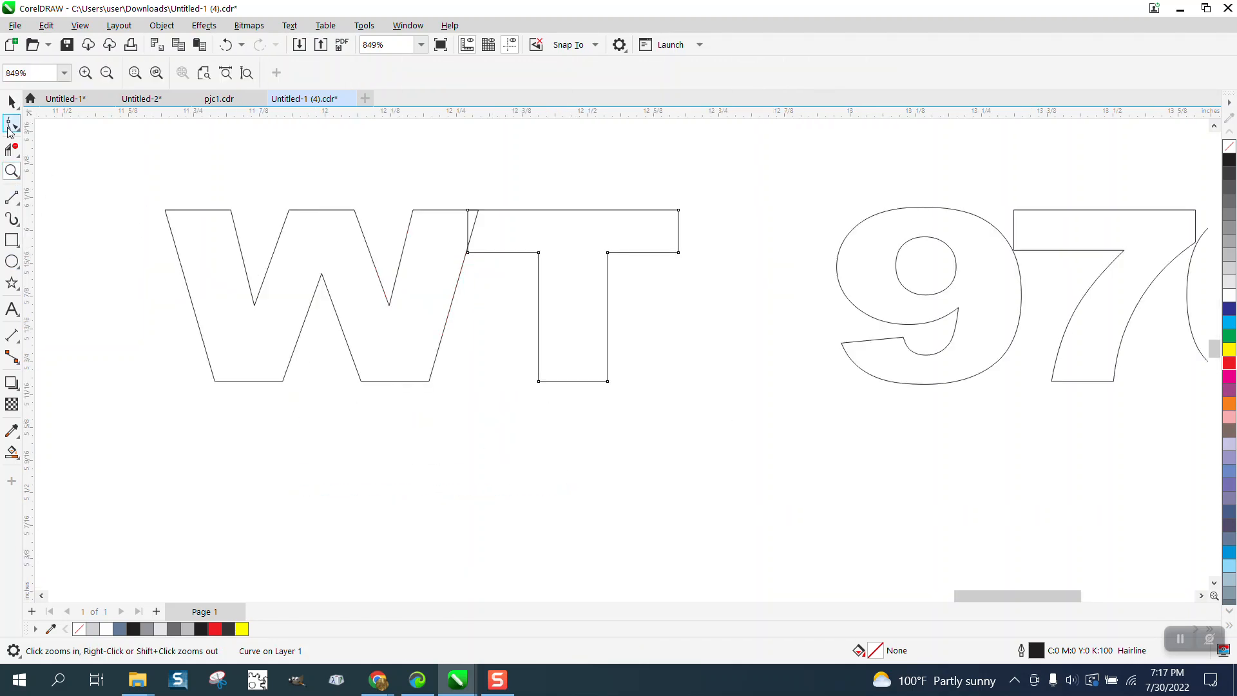
click(11, 126)
click(285, 376)
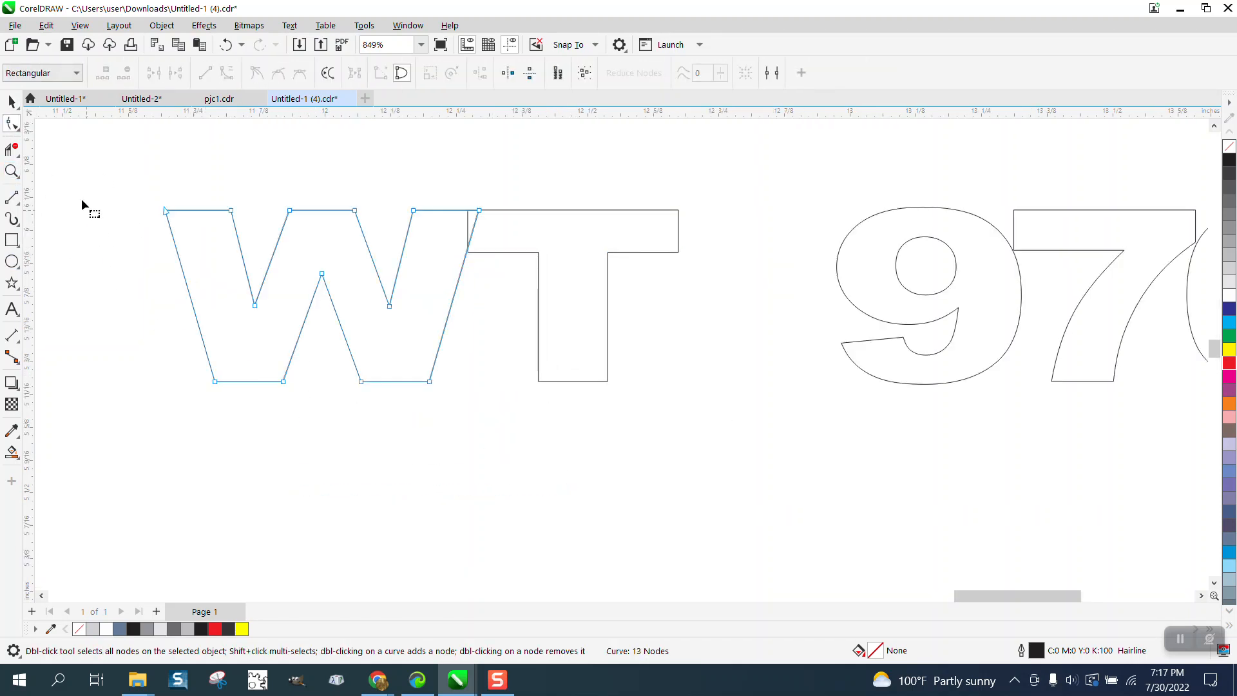
click(12, 102)
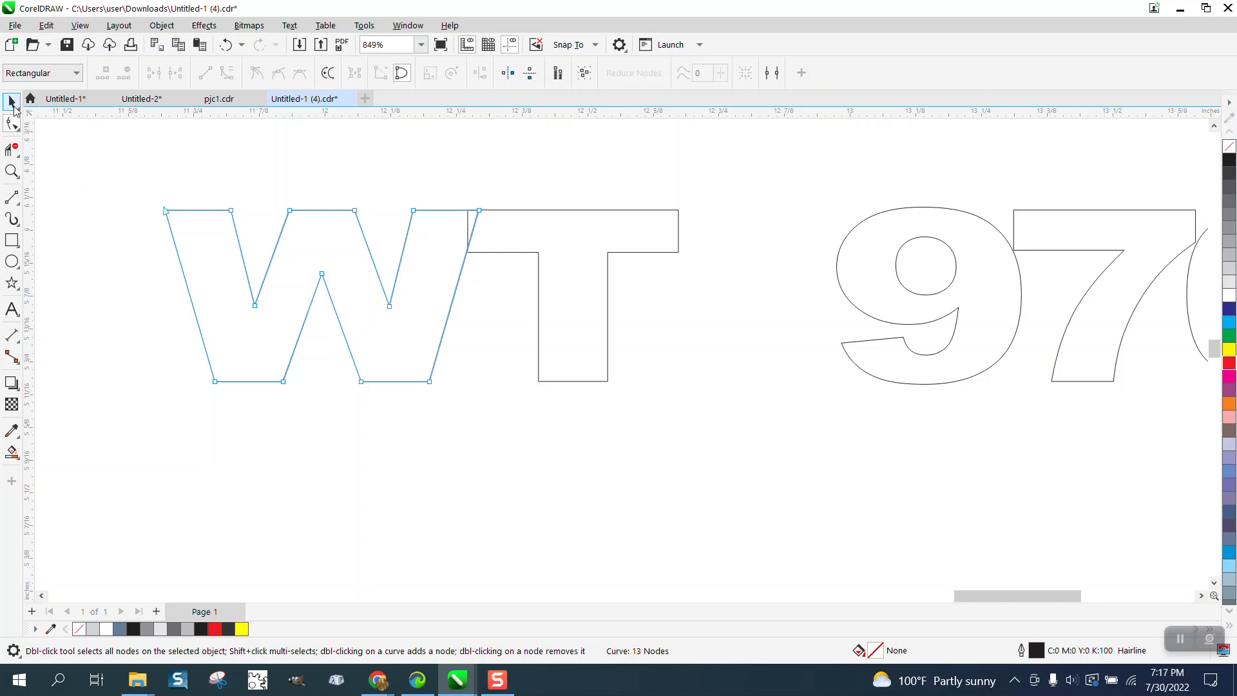
click(528, 262)
click(533, 252)
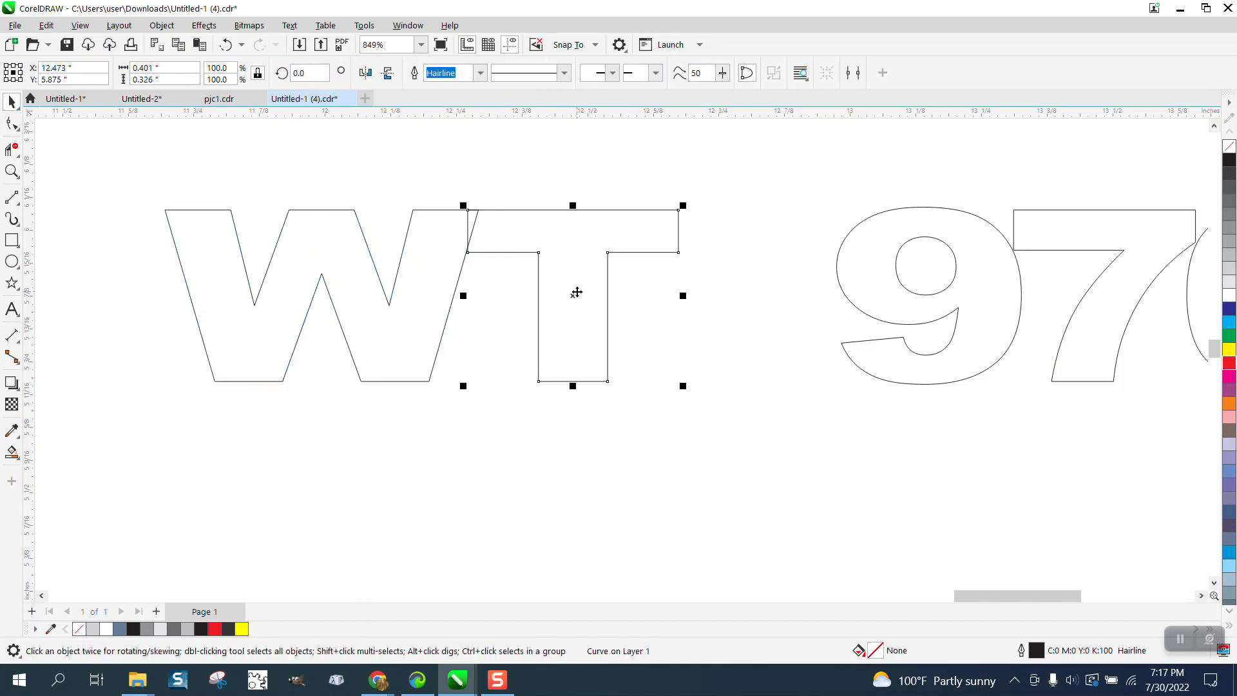
drag(574, 295, 600, 295)
click(457, 288)
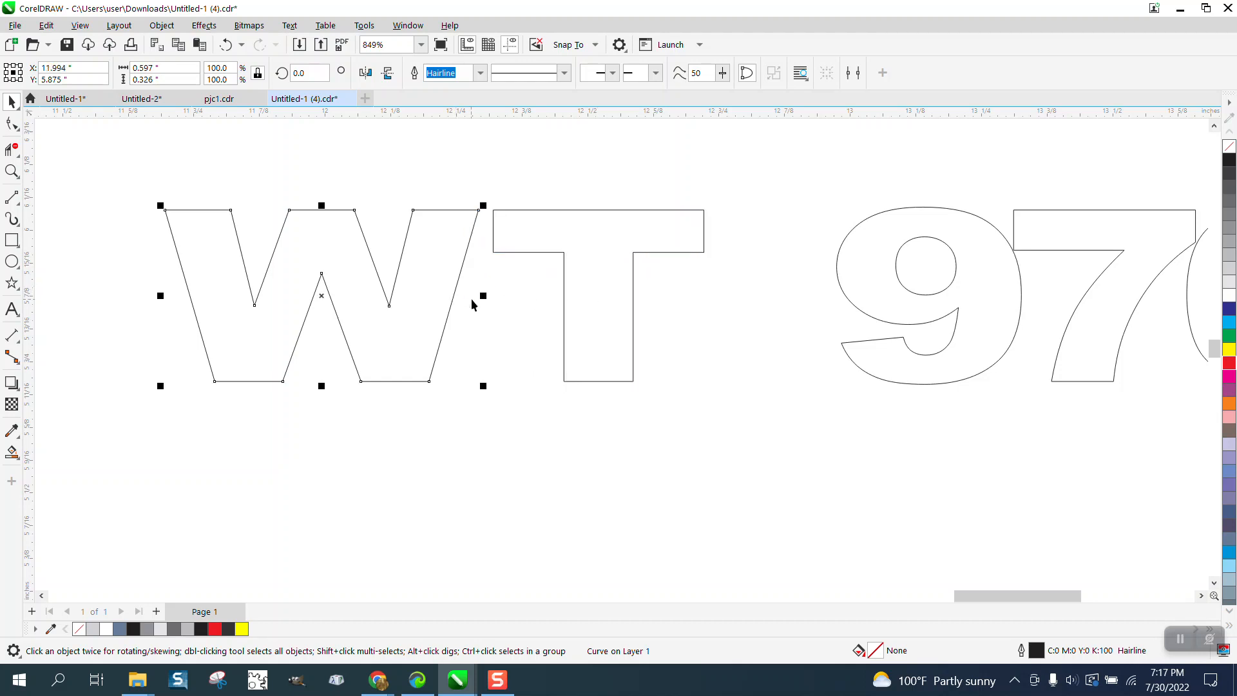
drag(321, 296, 295, 299)
Delete the overlapping segments where the A and R of TARE cross, using Virtual Segment Delete.
scroll(472, 380, down, 4)
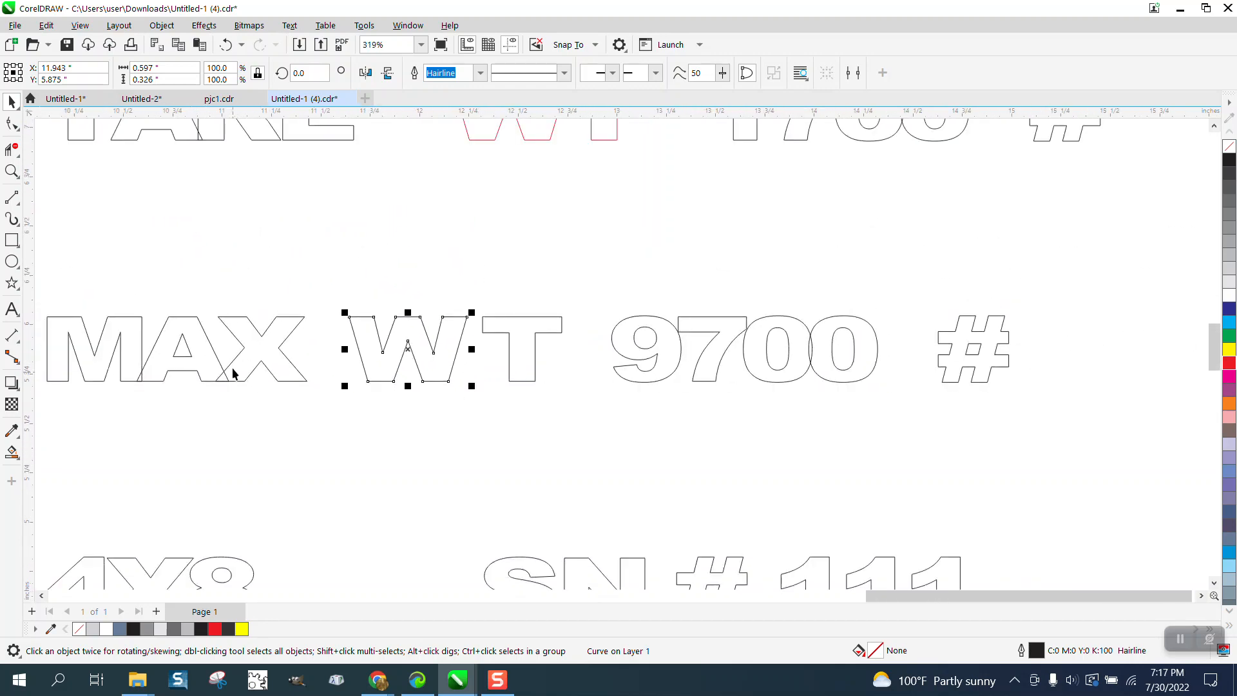
scroll(208, 358, down, 2)
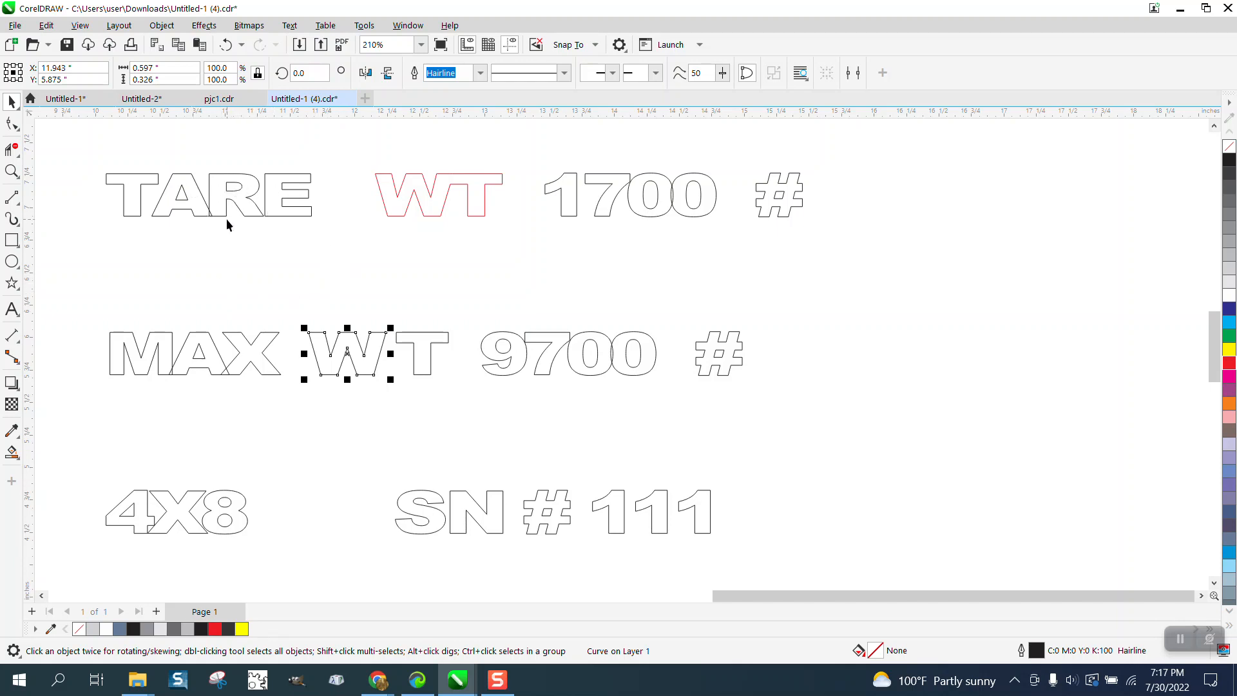
click(12, 170)
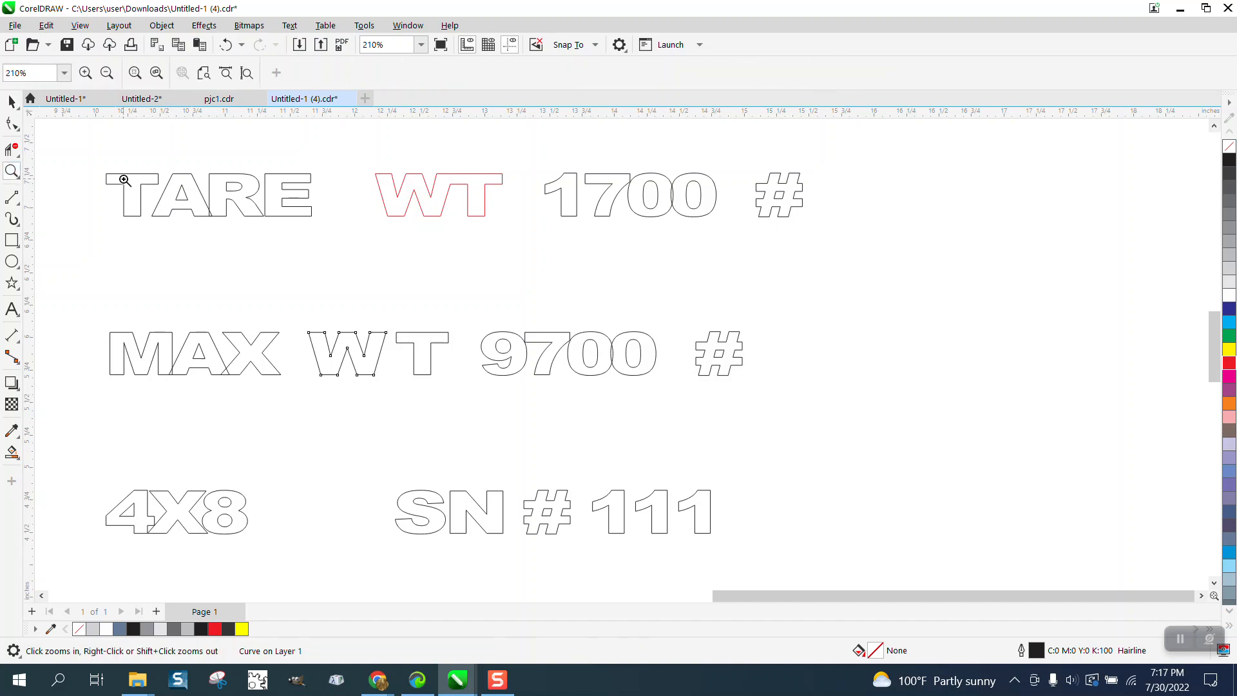
drag(96, 158, 429, 279)
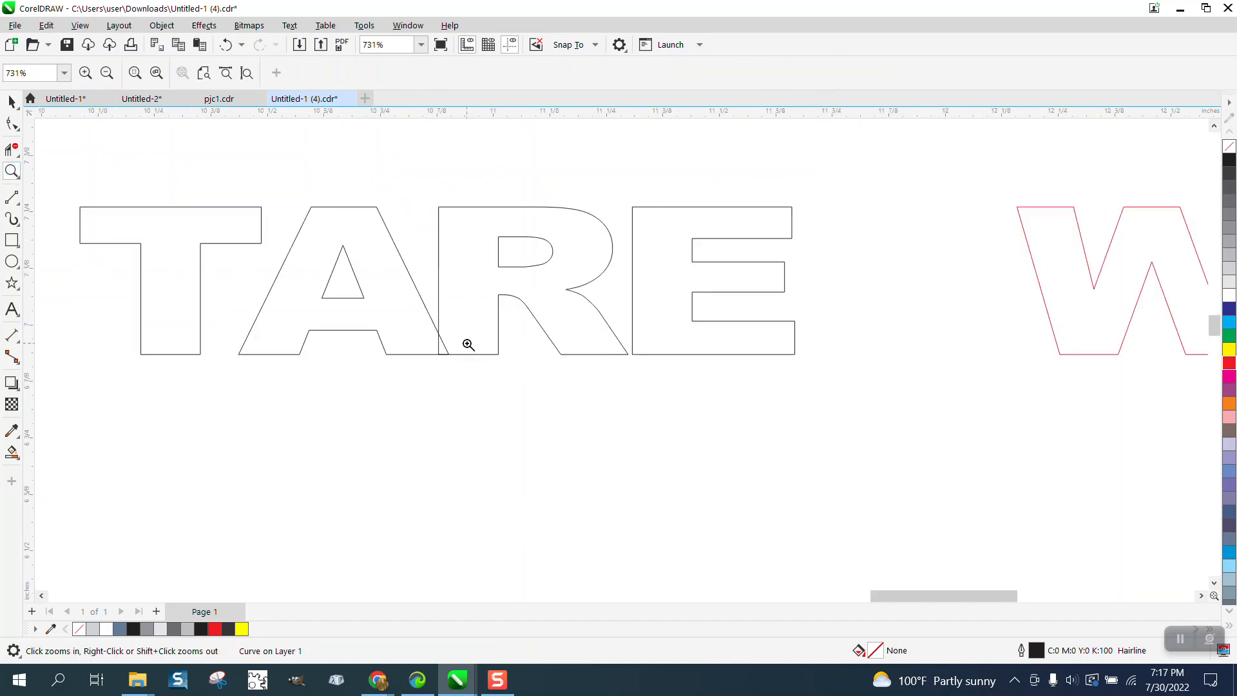
click(12, 149)
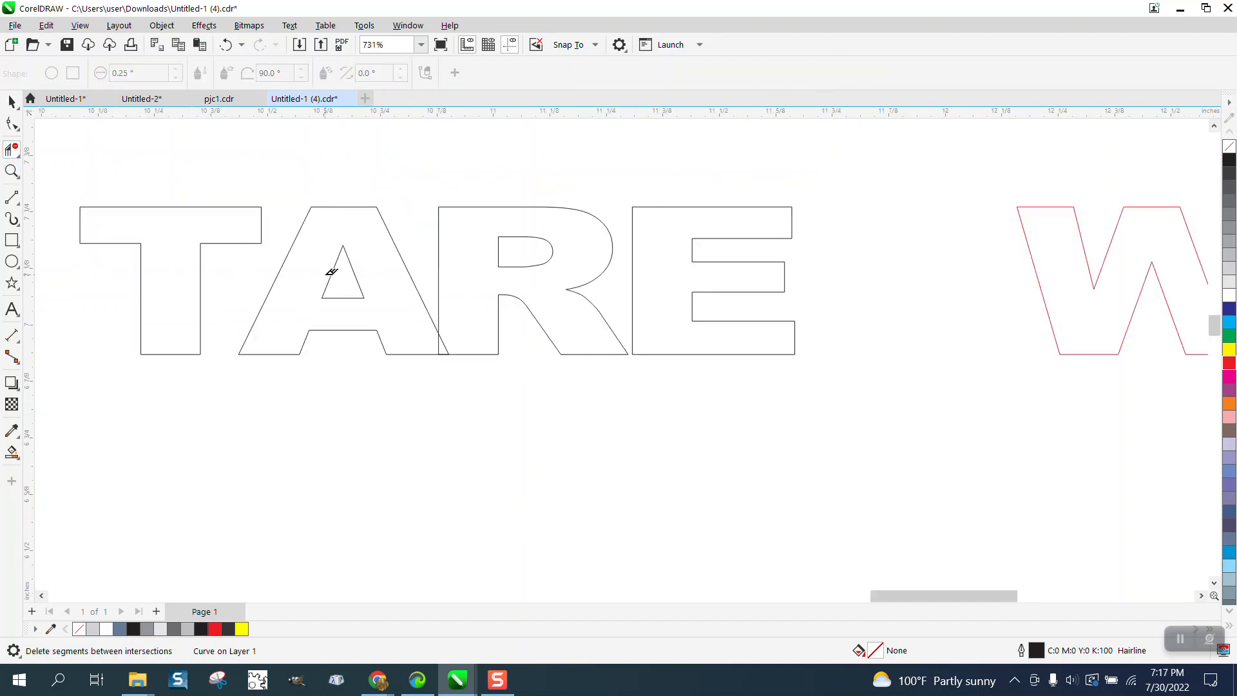
click(443, 342)
scroll(341, 244, down, 1)
click(12, 101)
scroll(261, 230, down, 1)
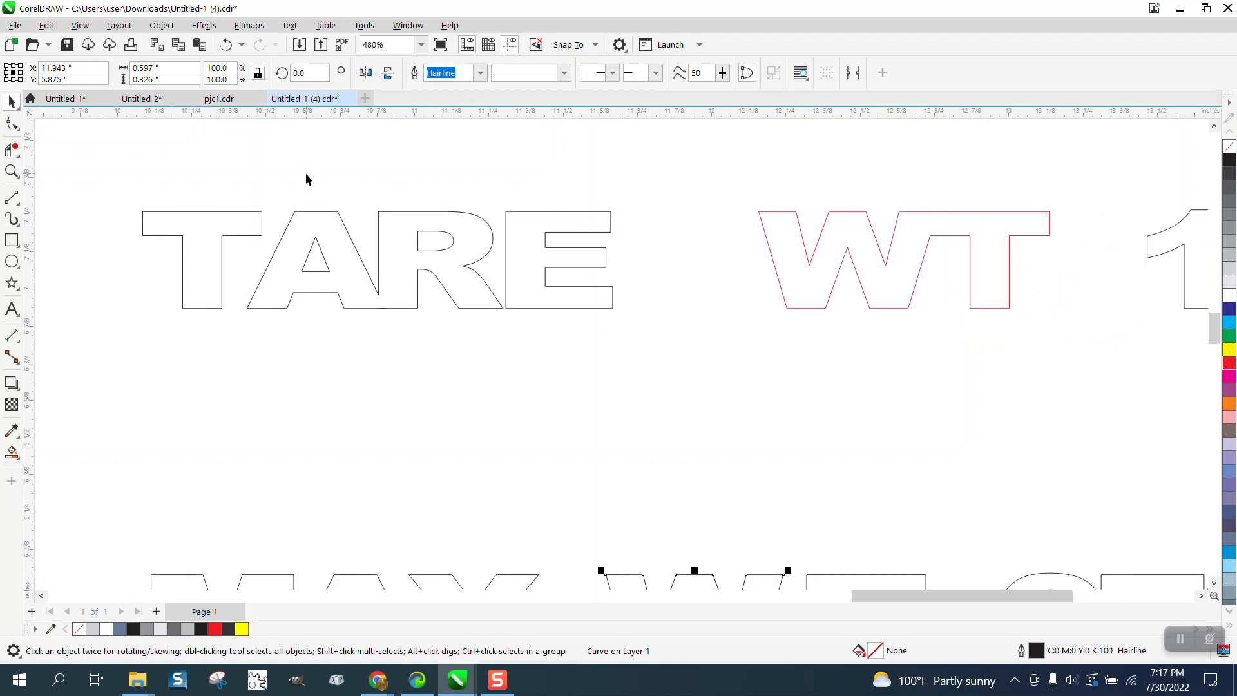
Draw a rectangle about 2.18 by 0.79 inches around TARE and Smart Fill the area around the letters in yellow with no outline.
scroll(306, 179, down, 1)
scroll(331, 184, down, 3)
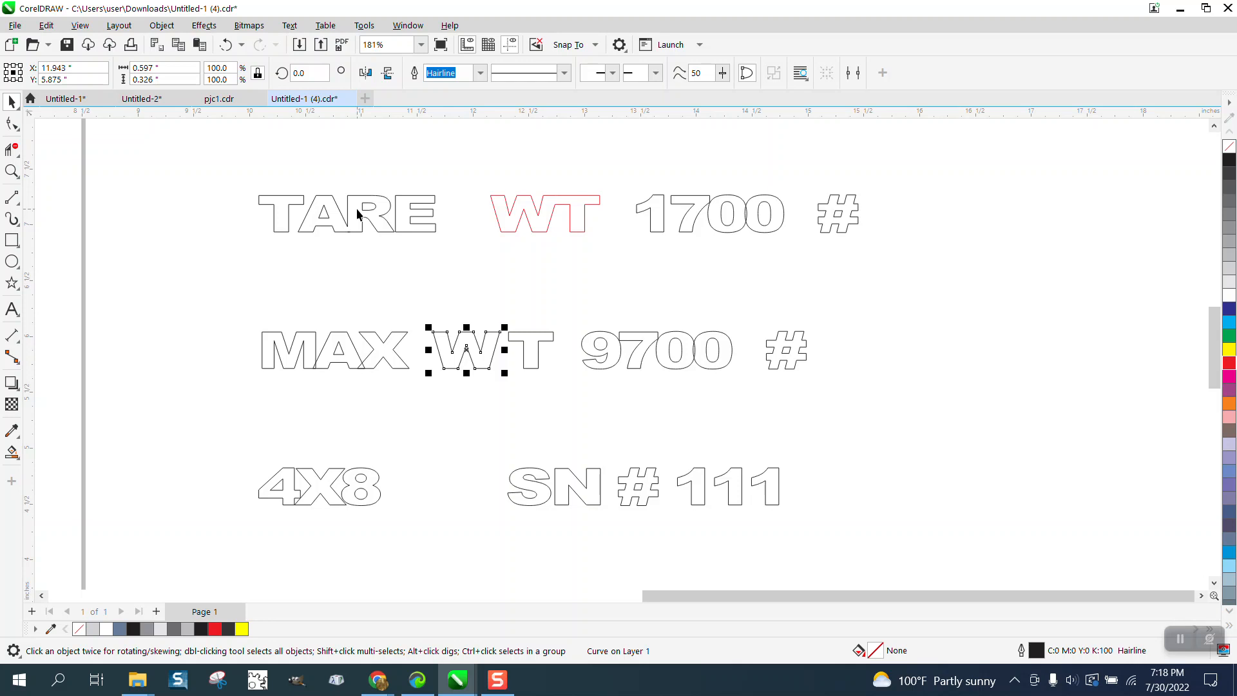
scroll(356, 213, down, 1)
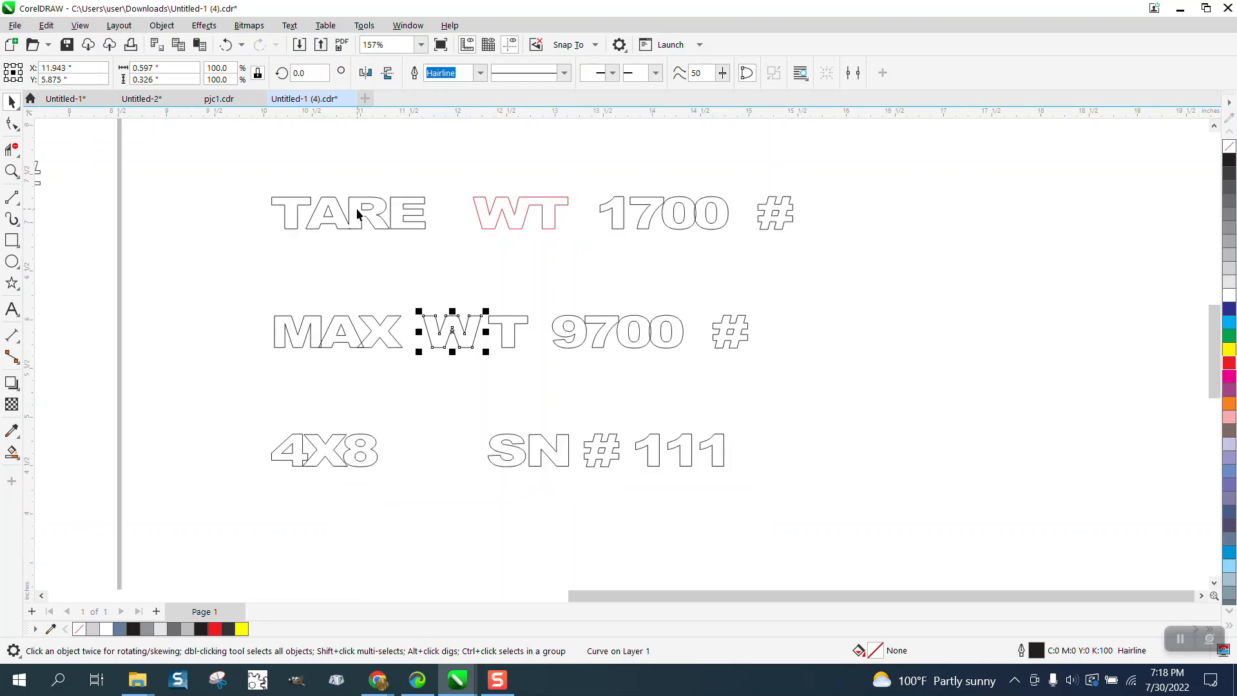
click(12, 239)
drag(232, 184, 444, 260)
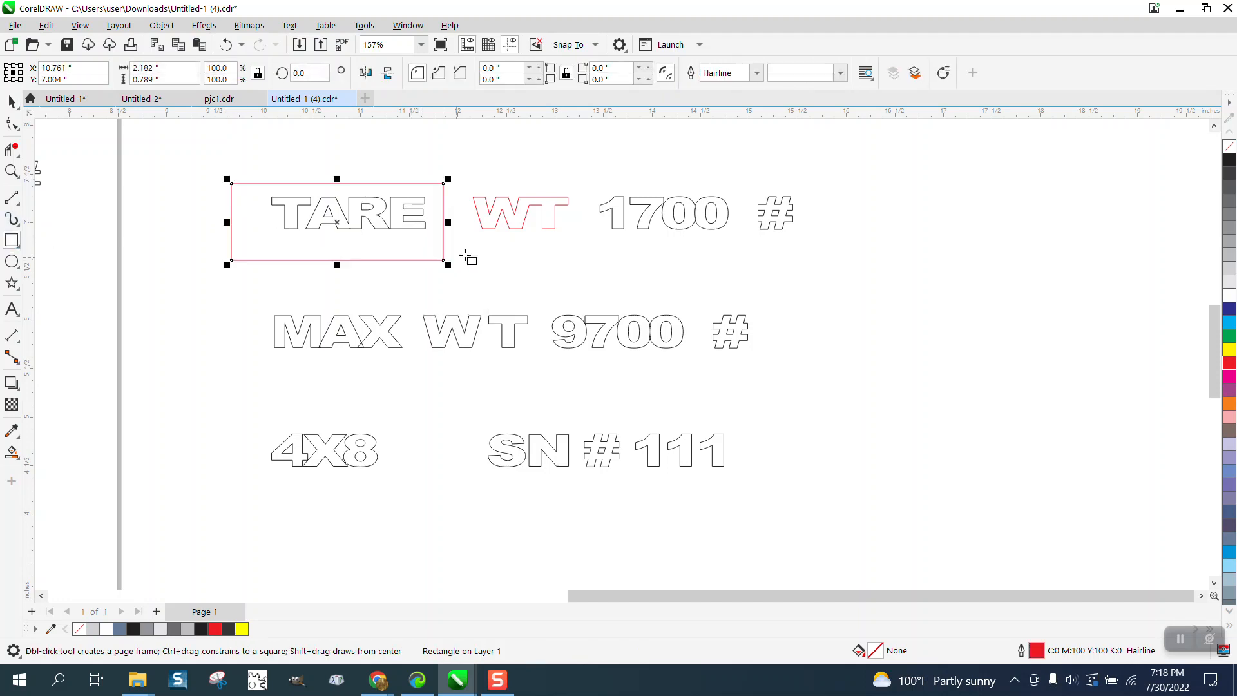
click(11, 451)
click(316, 252)
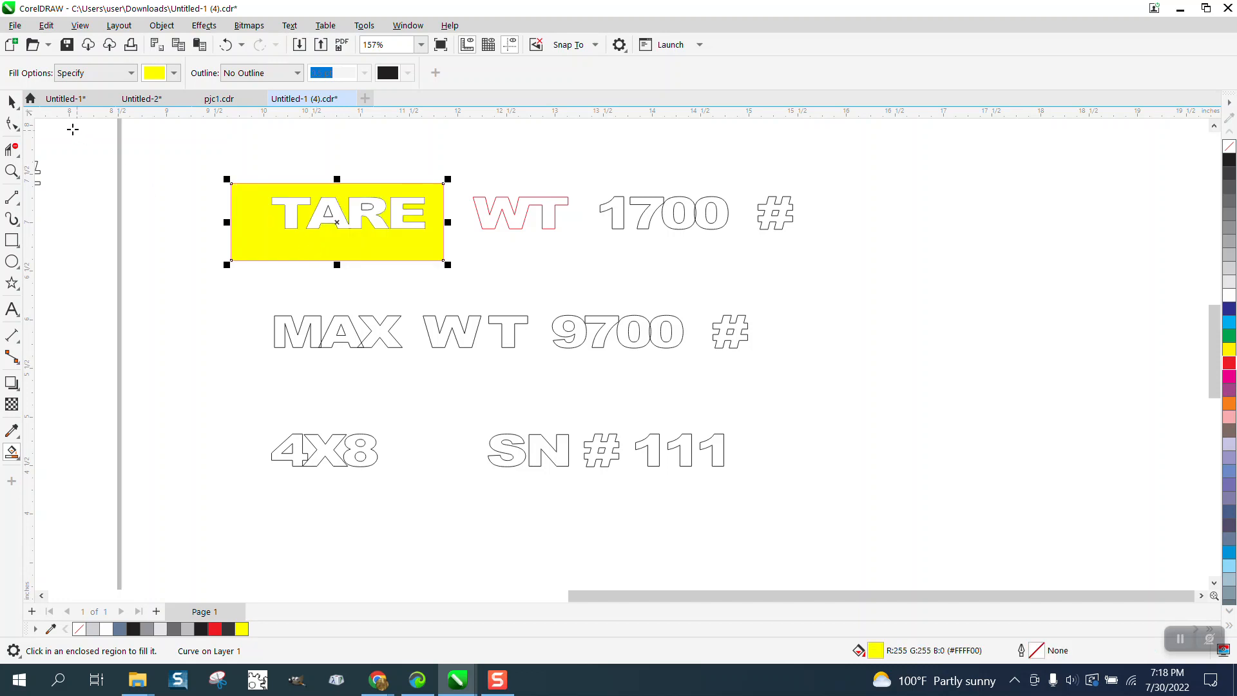
Move the yellow background shape off the TARE letters, inspect its letter cutouts, and delete it.
click(11, 101)
drag(355, 248, 196, 333)
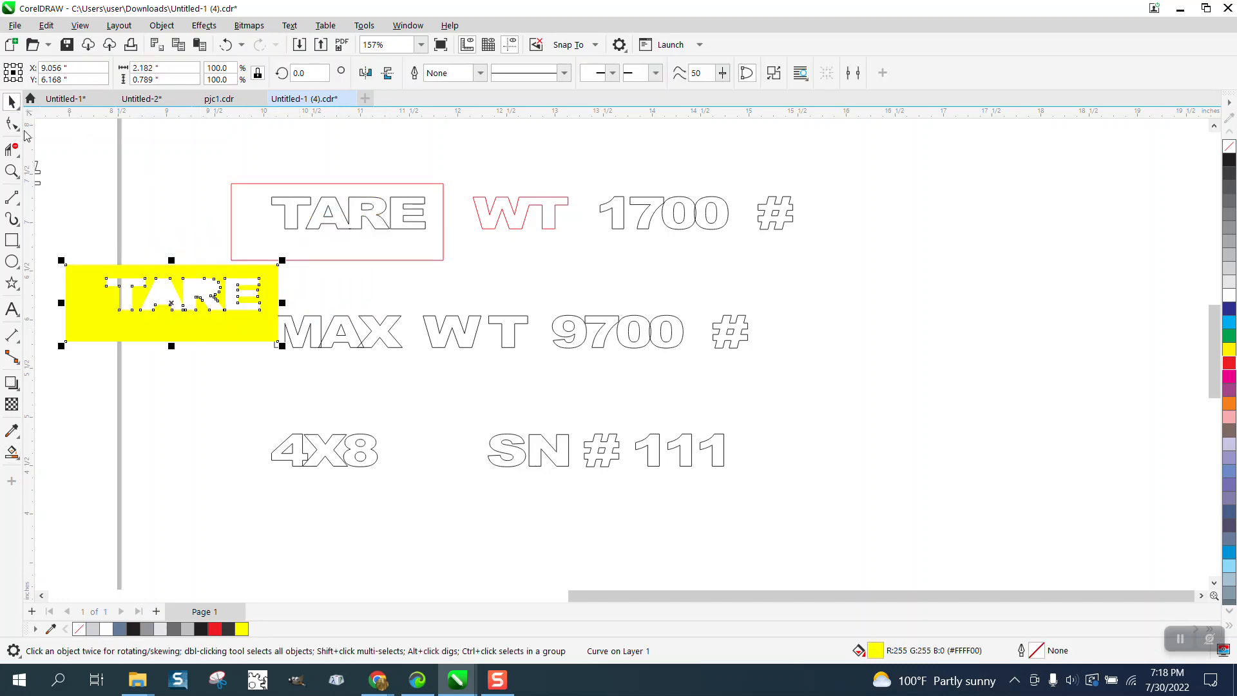
click(11, 171)
drag(166, 276, 267, 338)
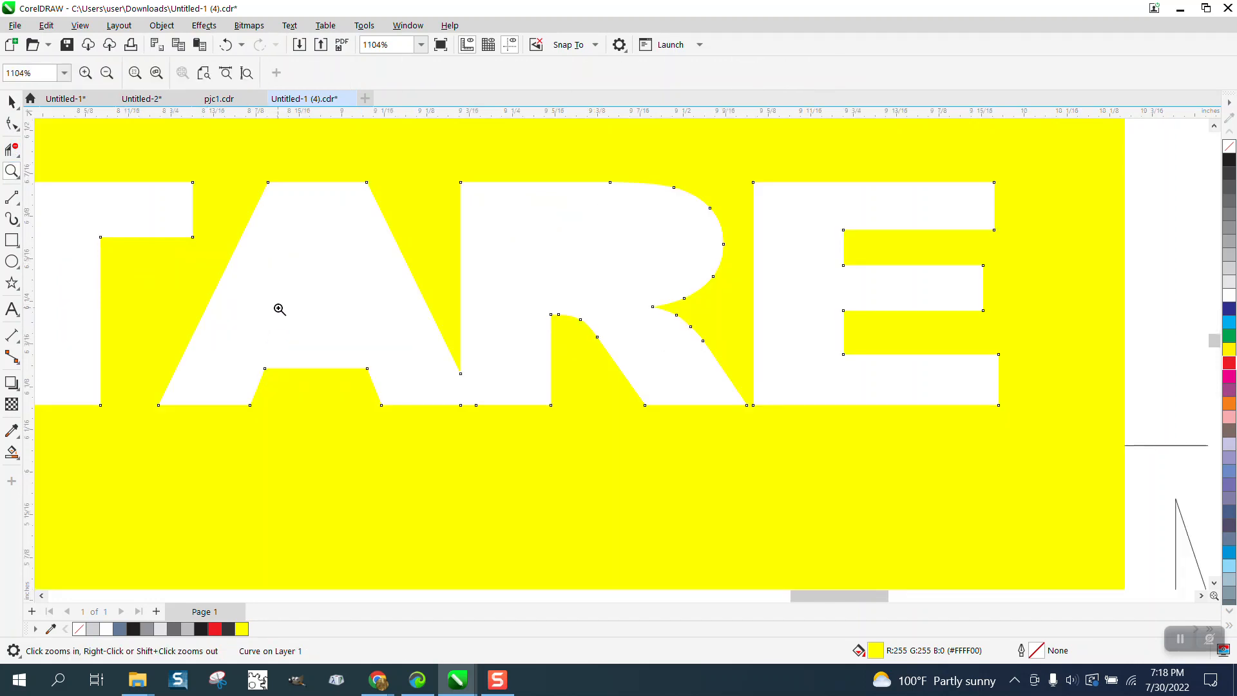
right_click(277, 305)
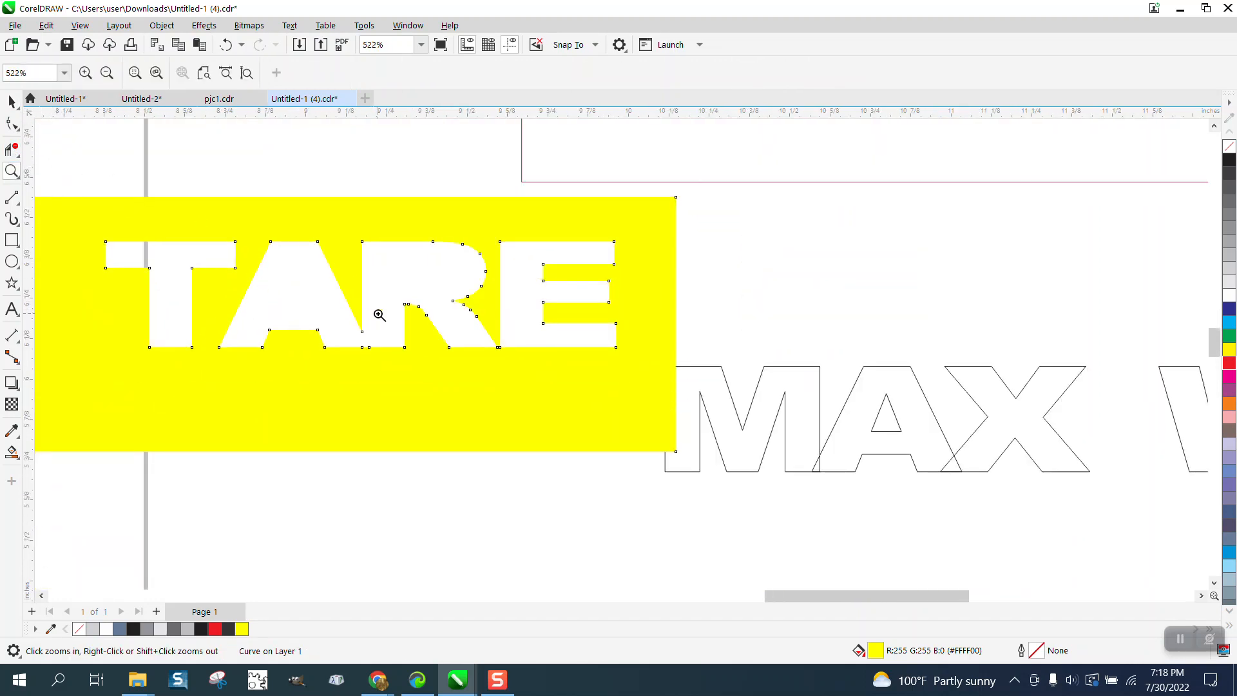
click(12, 101)
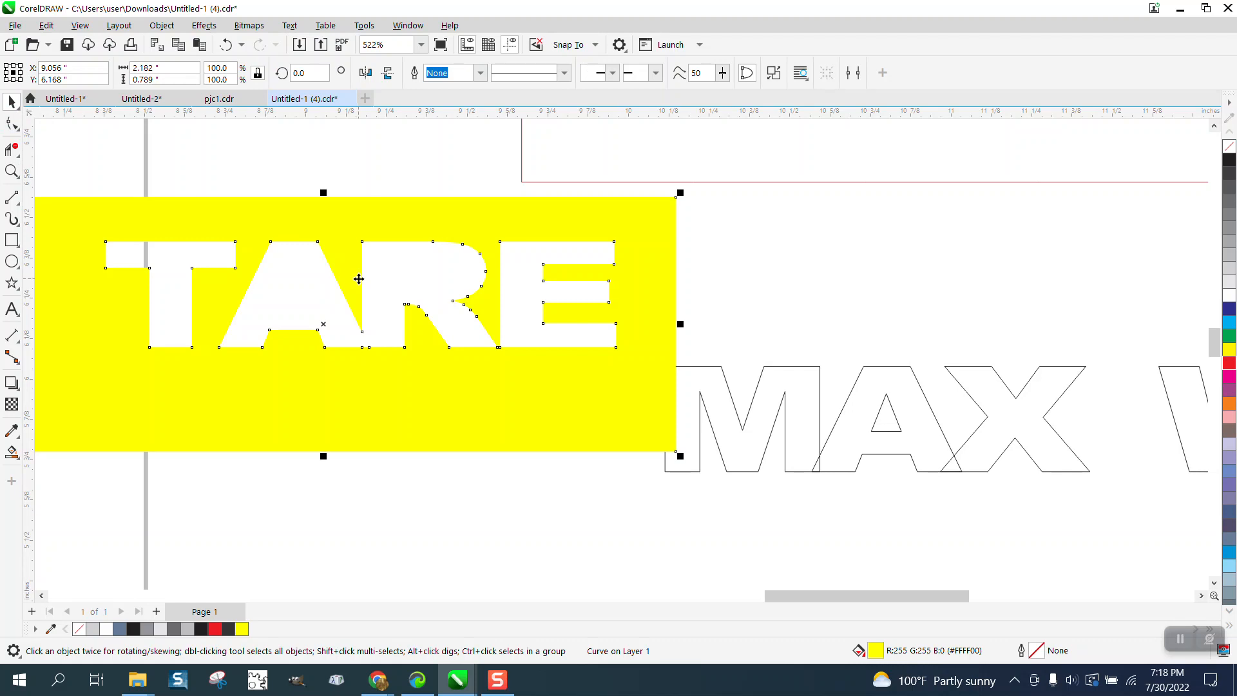
key(Delete)
scroll(432, 311, down, 4)
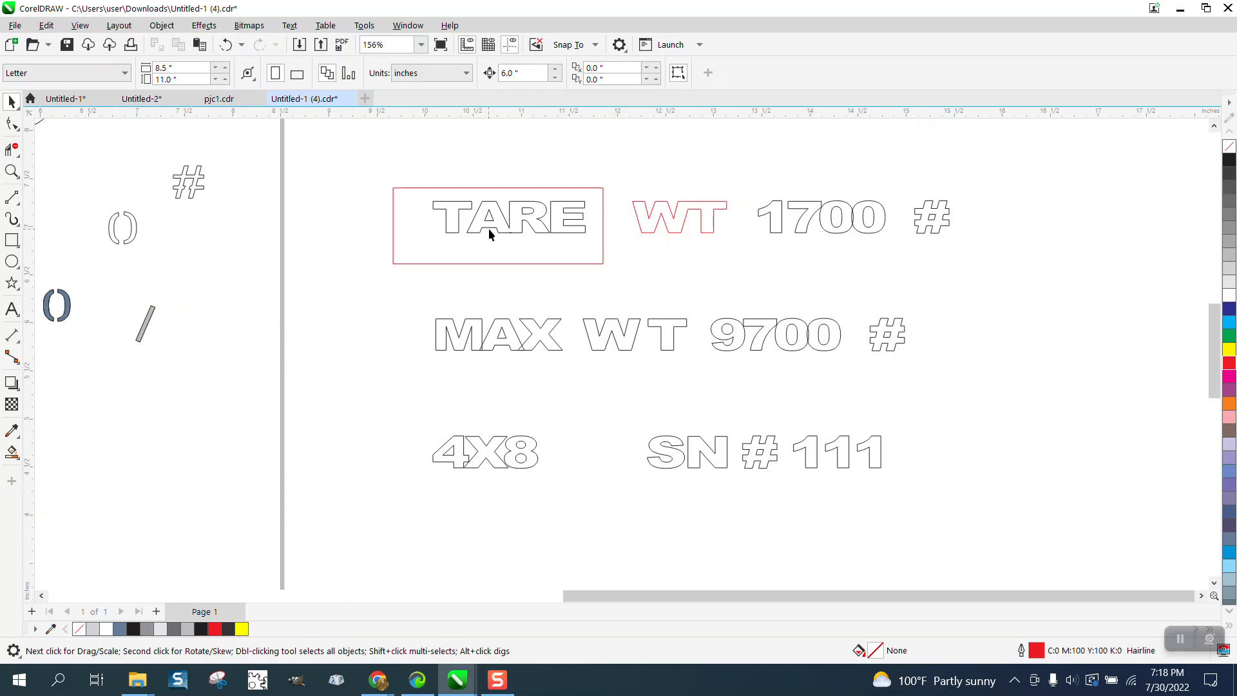
Smart Fill the T, the joined AR and the E of TARE in yellow with no outline.
click(11, 171)
drag(425, 175, 598, 252)
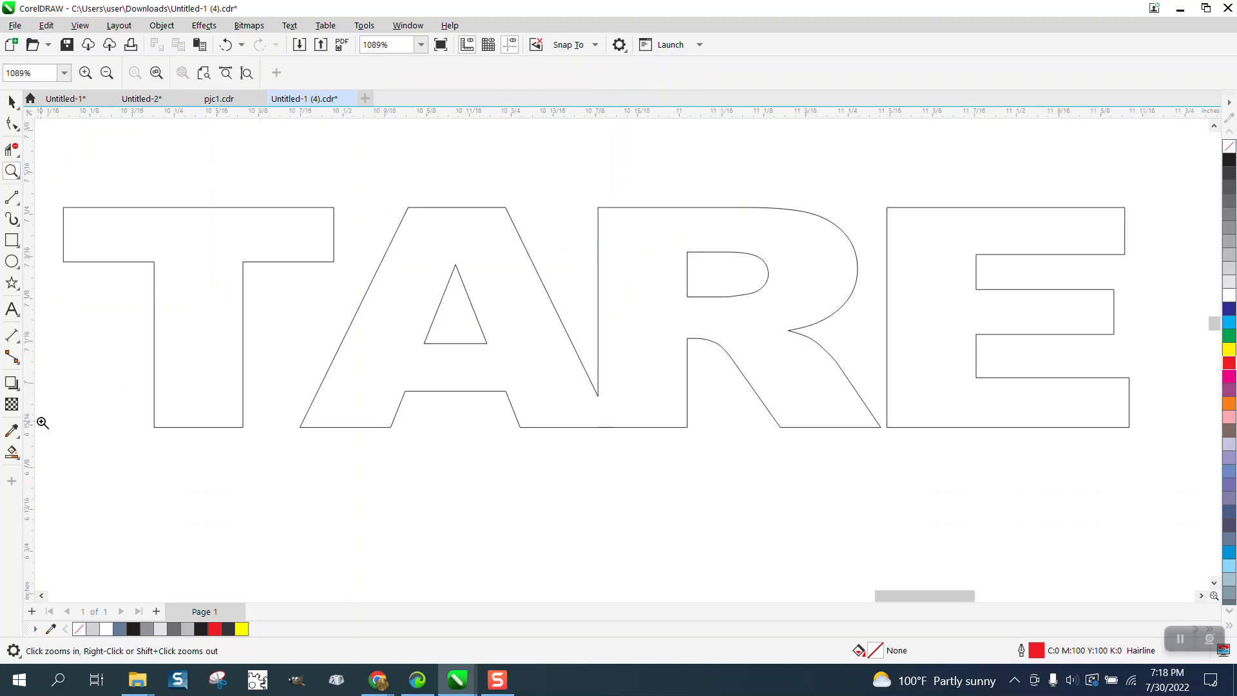
click(11, 453)
click(187, 304)
click(415, 301)
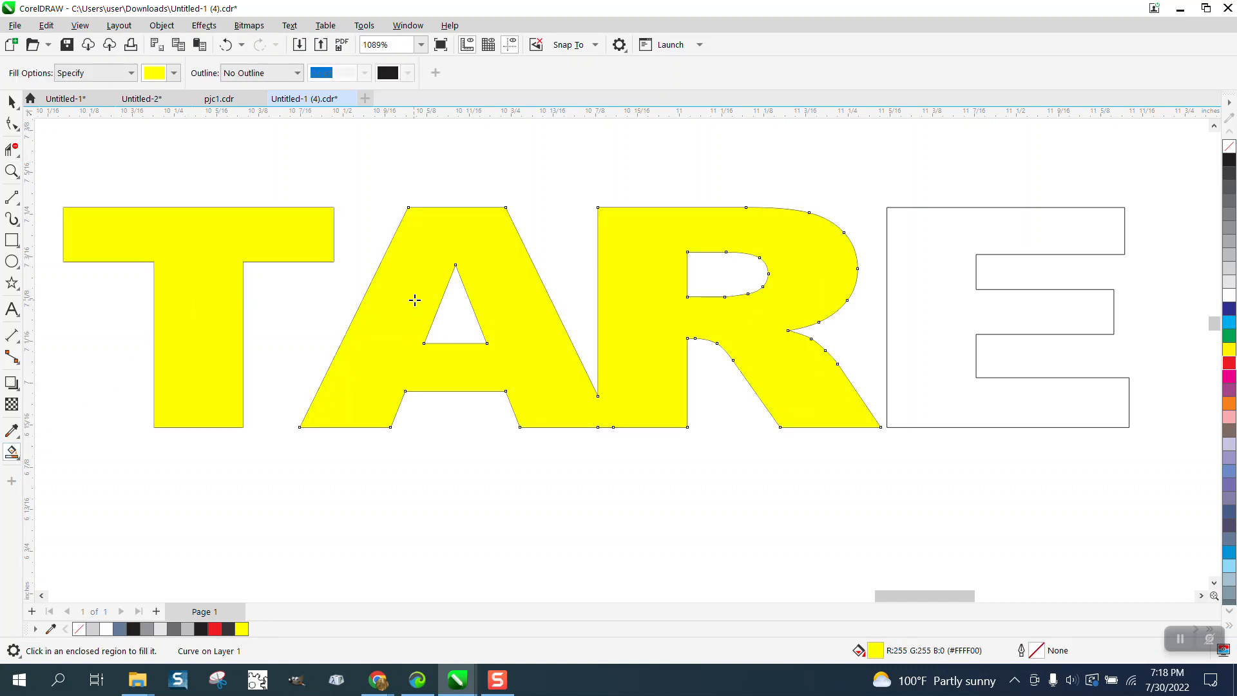
click(968, 293)
scroll(315, 253, down, 2)
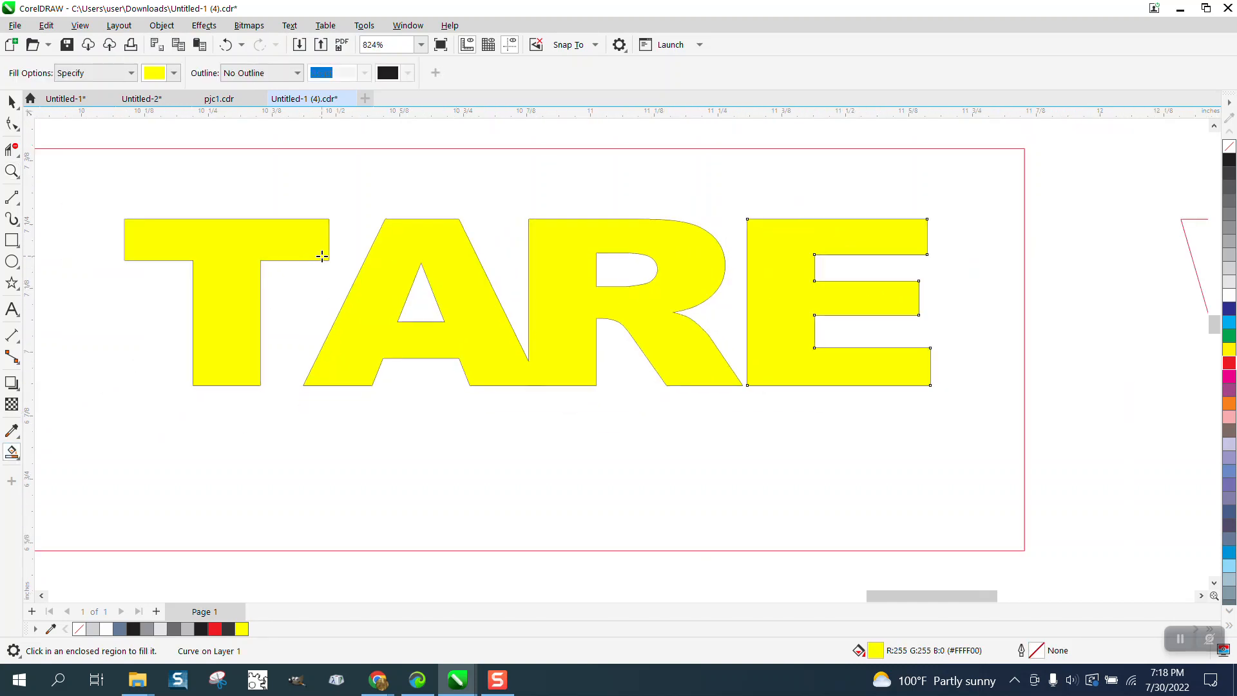
Undo the yellow Smart Fills of the T, the joined AR and the E in TARE.
click(12, 102)
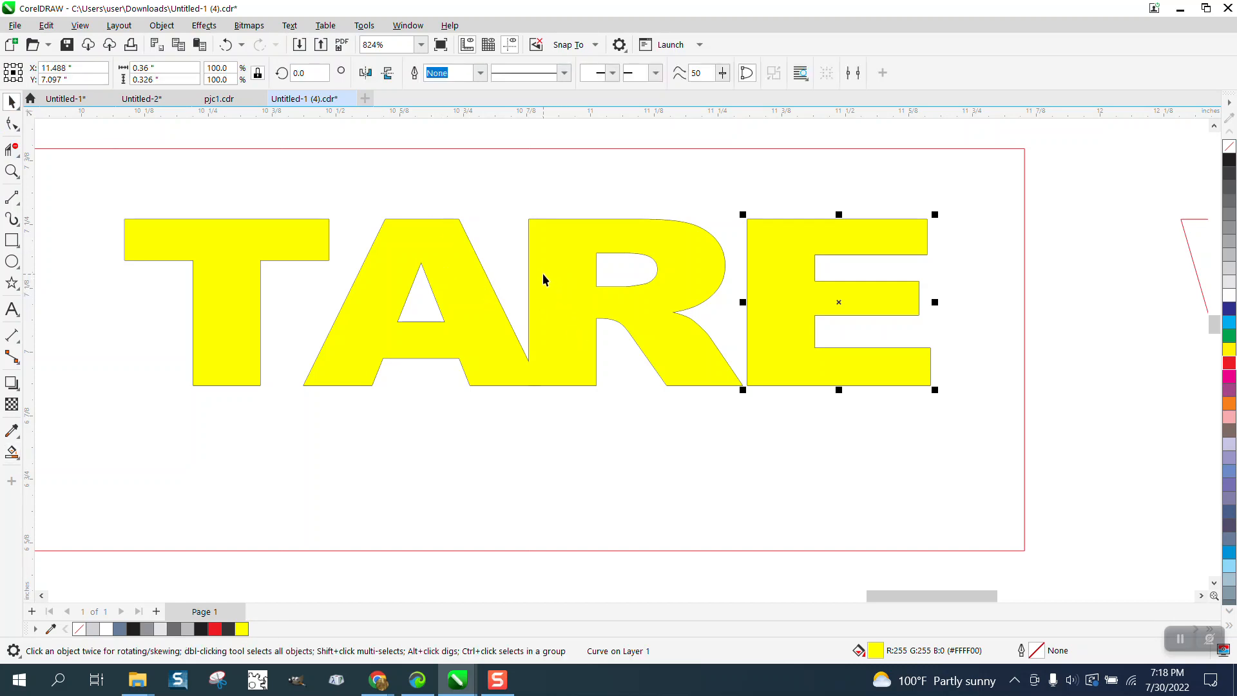
scroll(543, 276, down, 4)
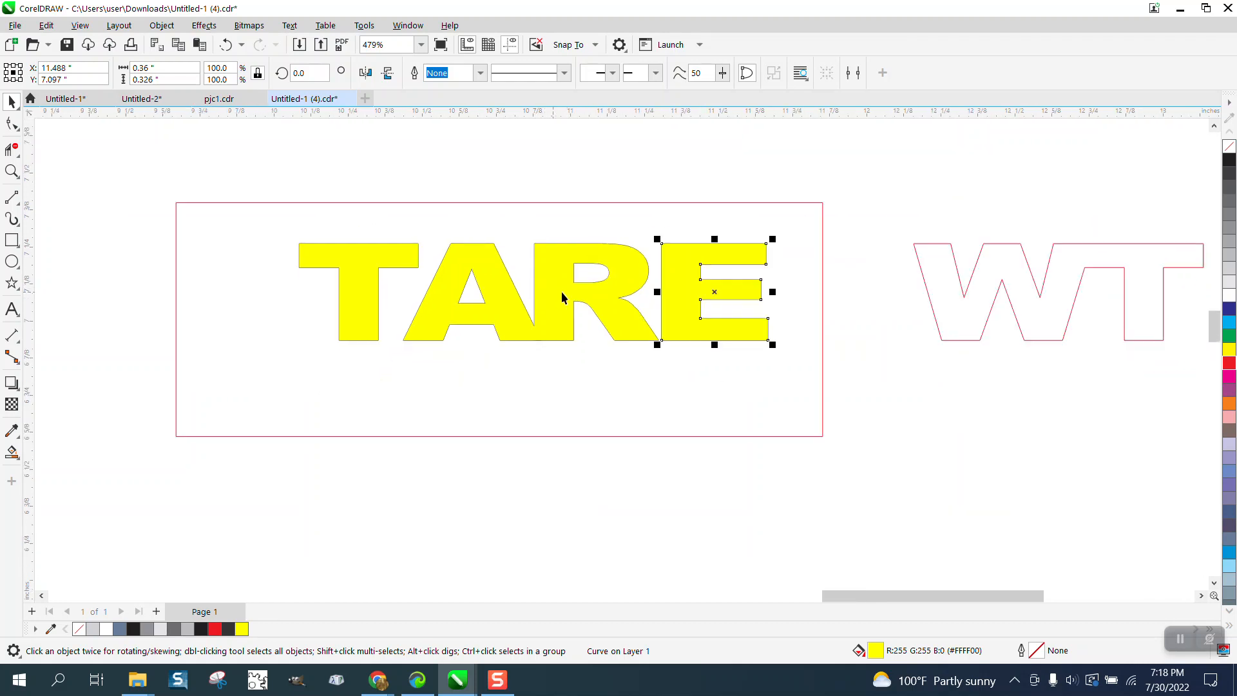
click(15, 106)
click(225, 45)
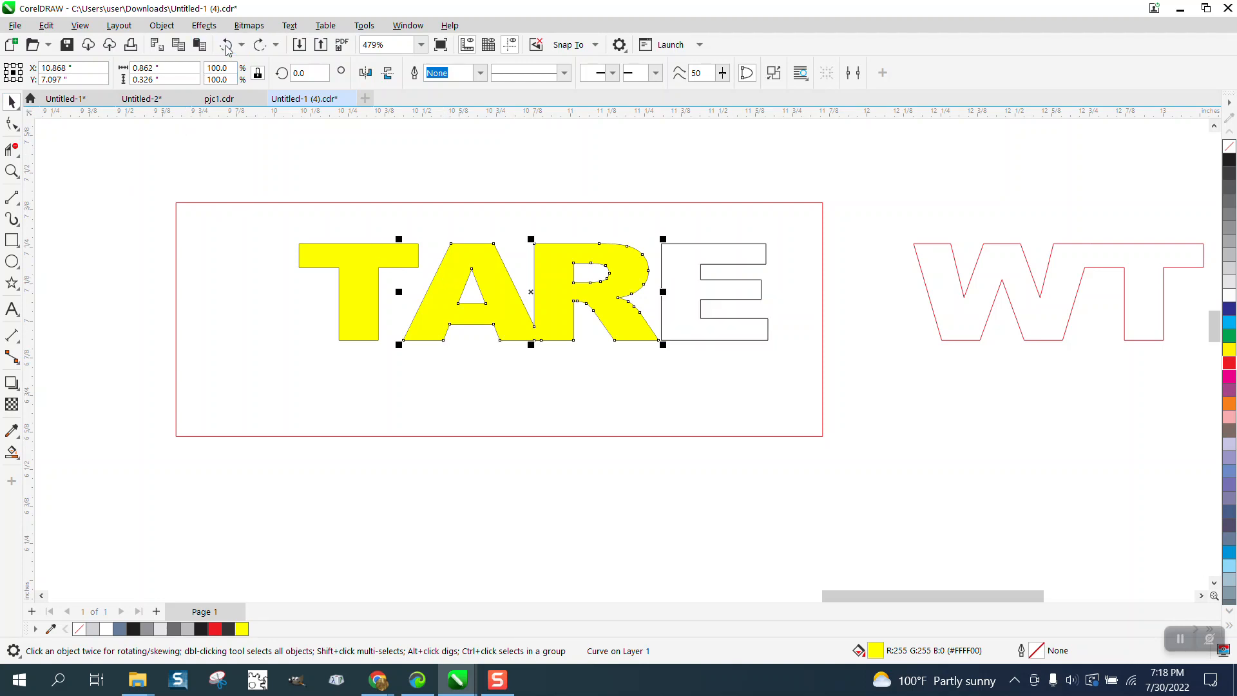
click(226, 46)
click(226, 46)
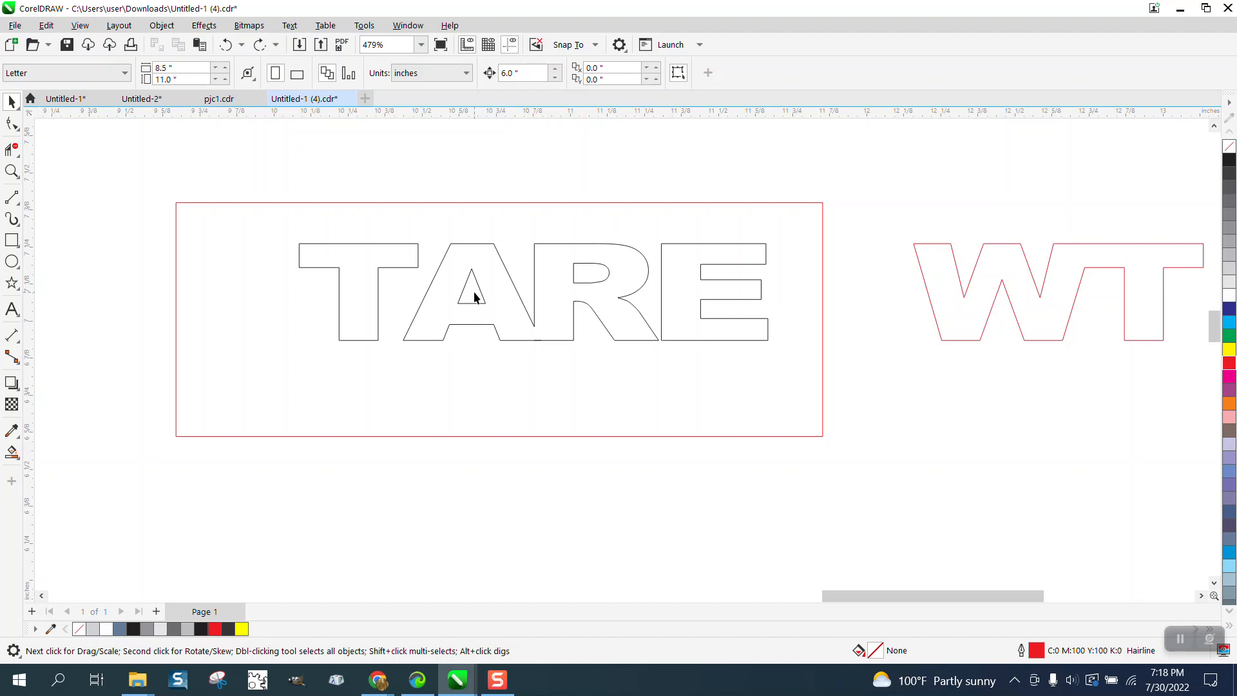
Draw a rectangle about 0.07 by 0.163 inch just before the T of TARE and delete the large rectangle around the word.
click(11, 239)
drag(236, 278, 257, 325)
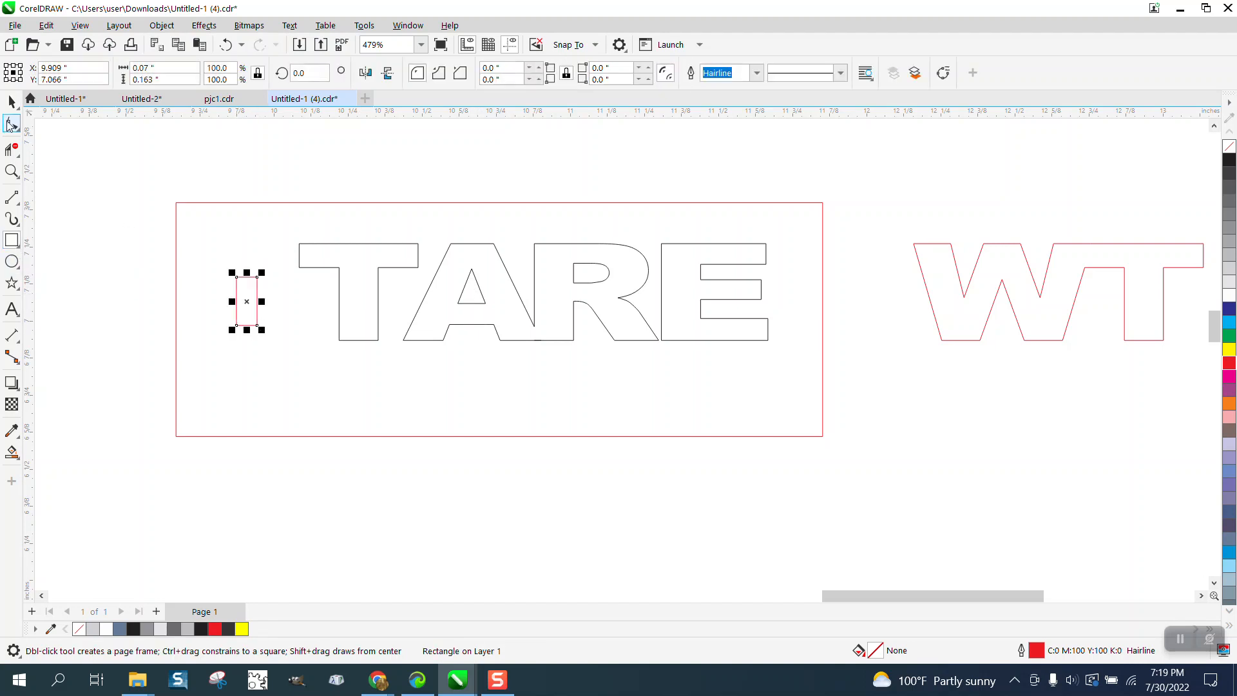
click(12, 101)
click(245, 203)
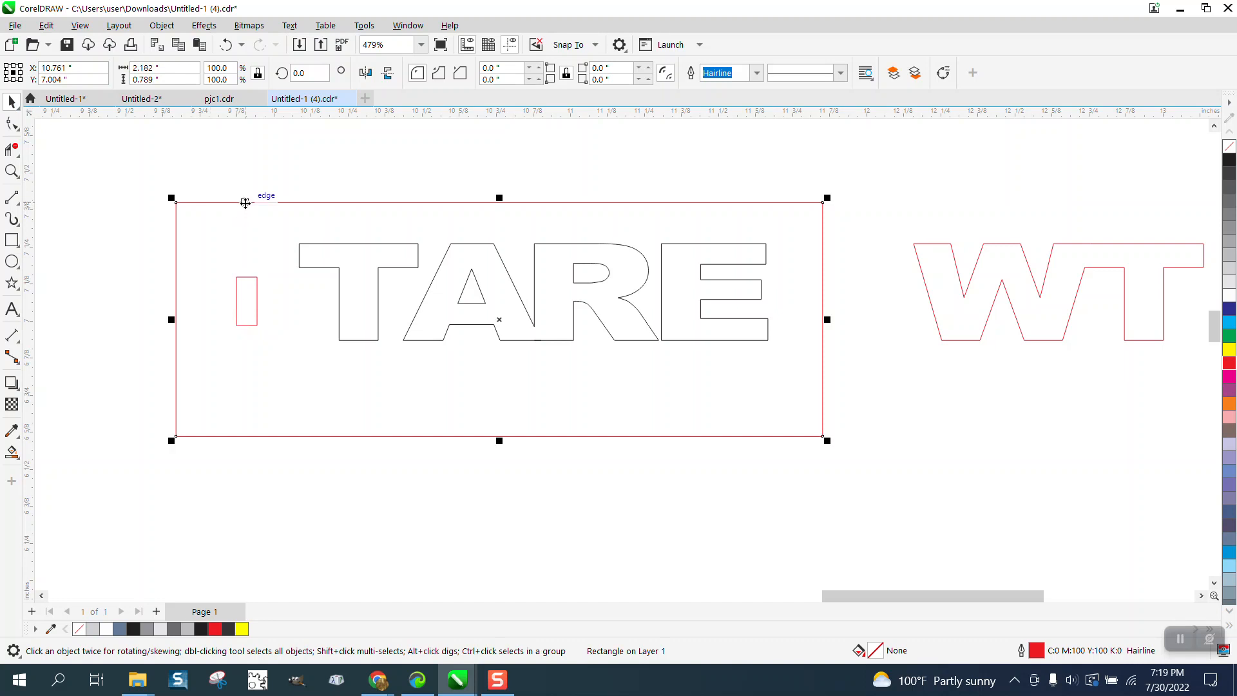
key(Delete)
click(256, 291)
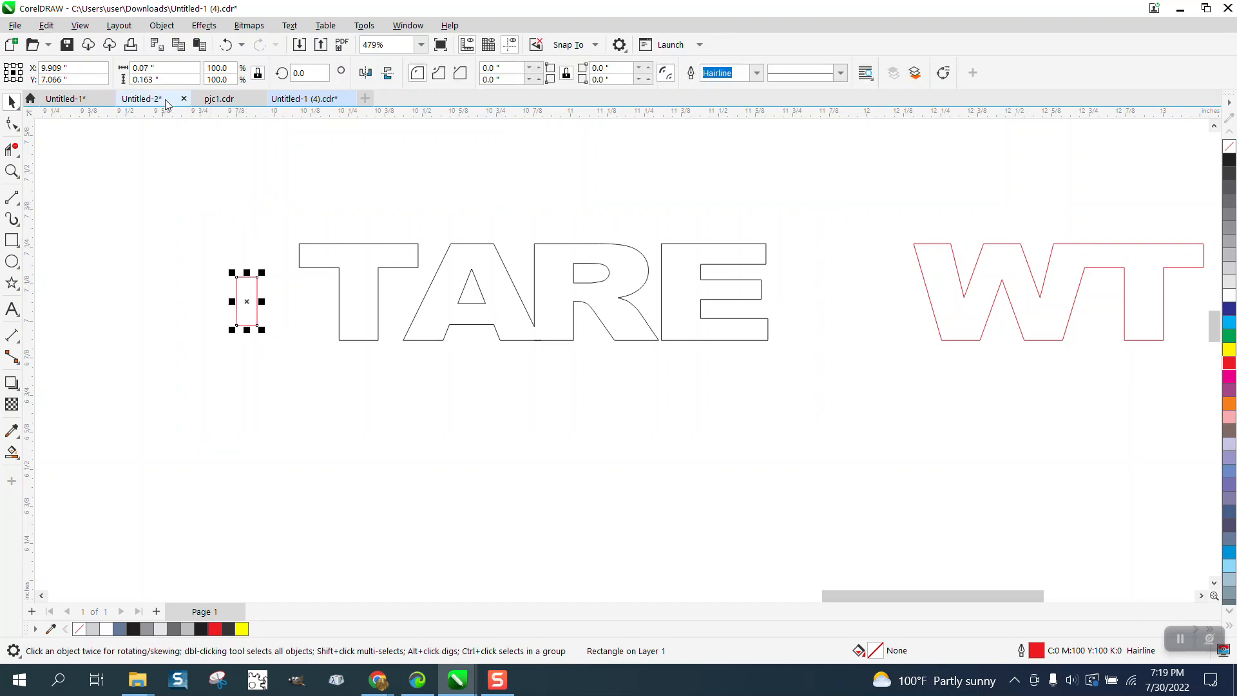
Set the width of the small rectangle before the T of TARE to 0.25 inch.
double_click(164, 67)
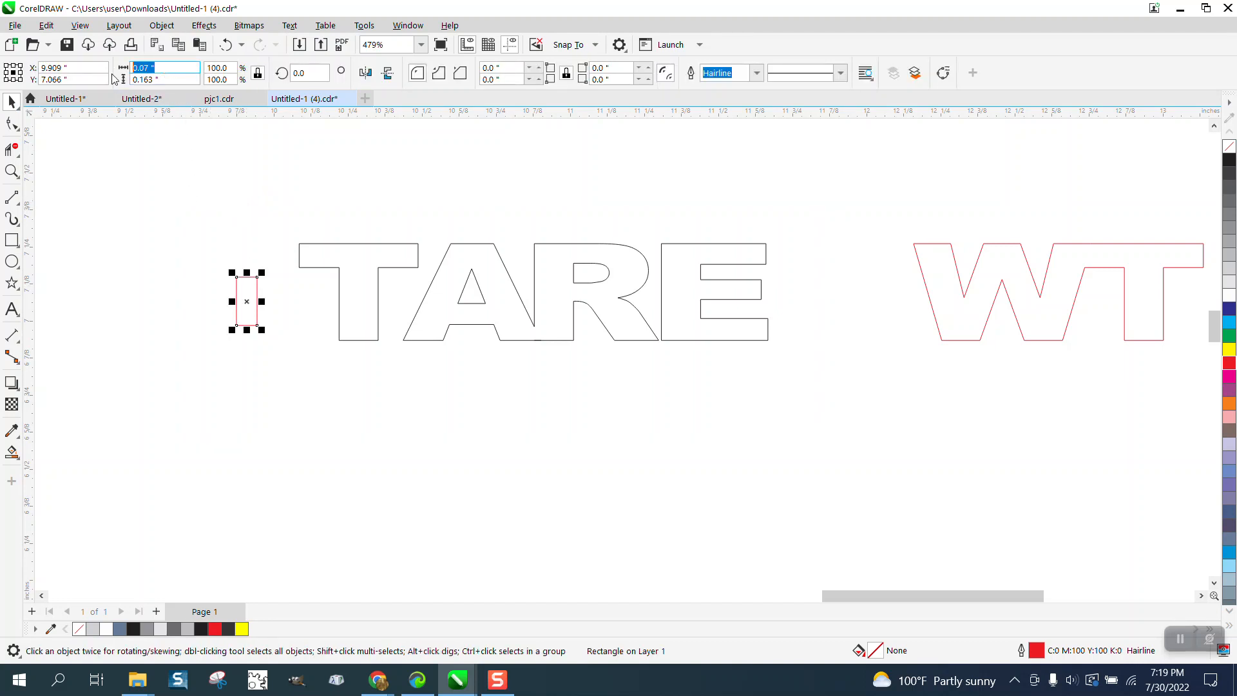
text(.25)
key(Return)
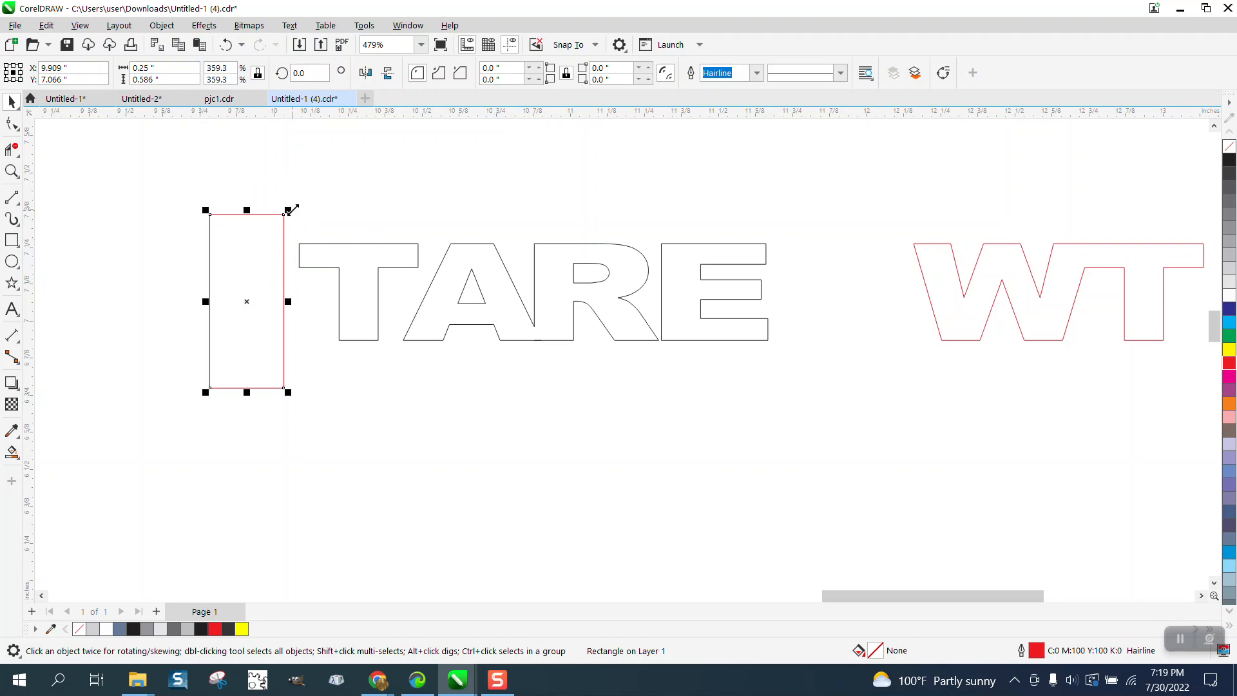
Shrink the rectangle to about 0.048 by 0.112 inch, placing one copy across the A's crossbar and another below the R.
drag(288, 210, 445, 373)
click(12, 170)
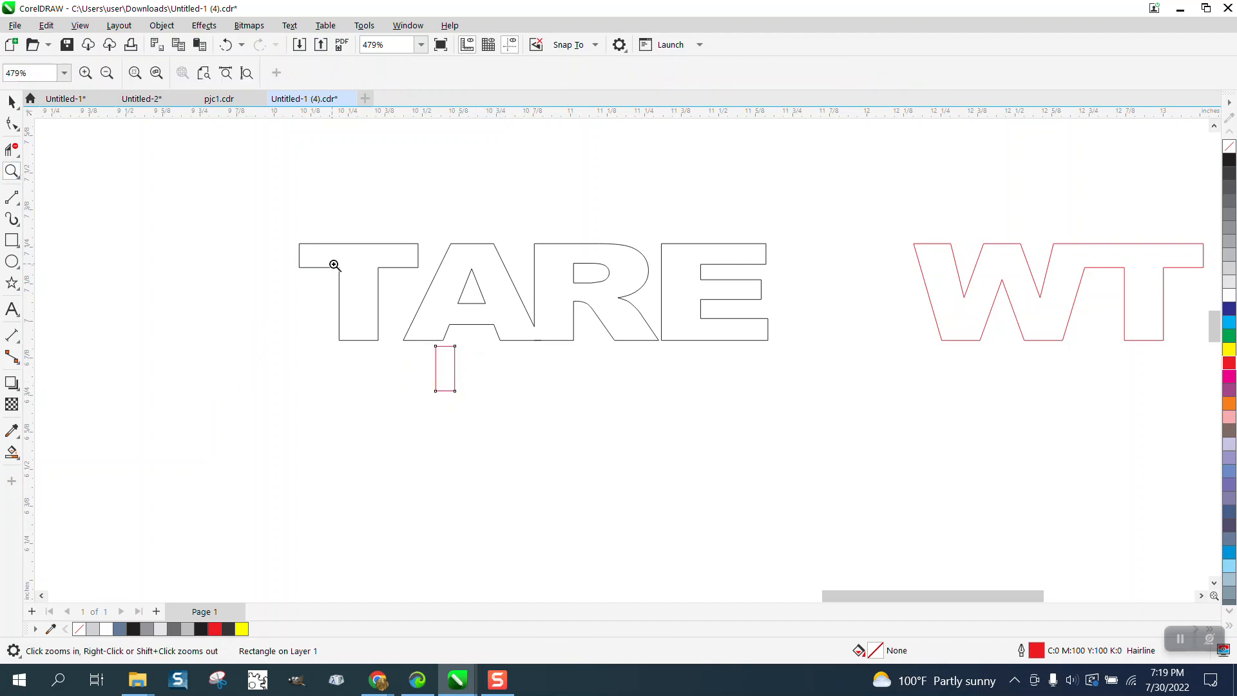
drag(327, 212, 661, 449)
click(12, 102)
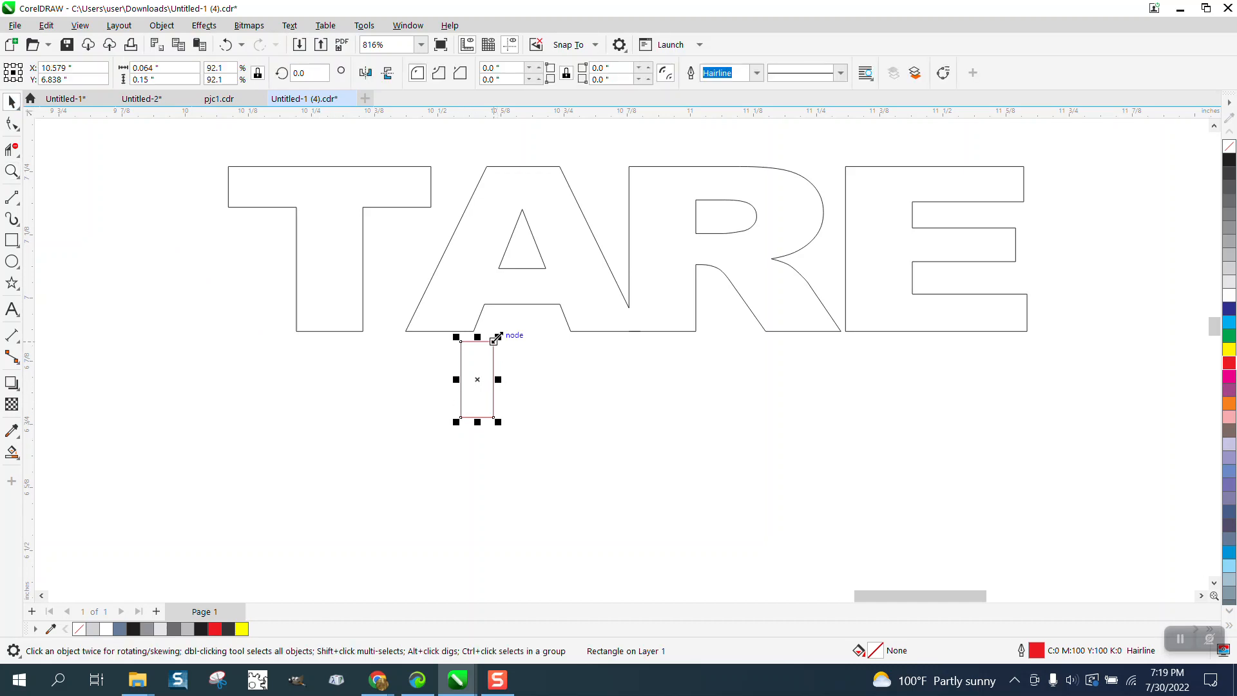
drag(498, 337, 710, 390)
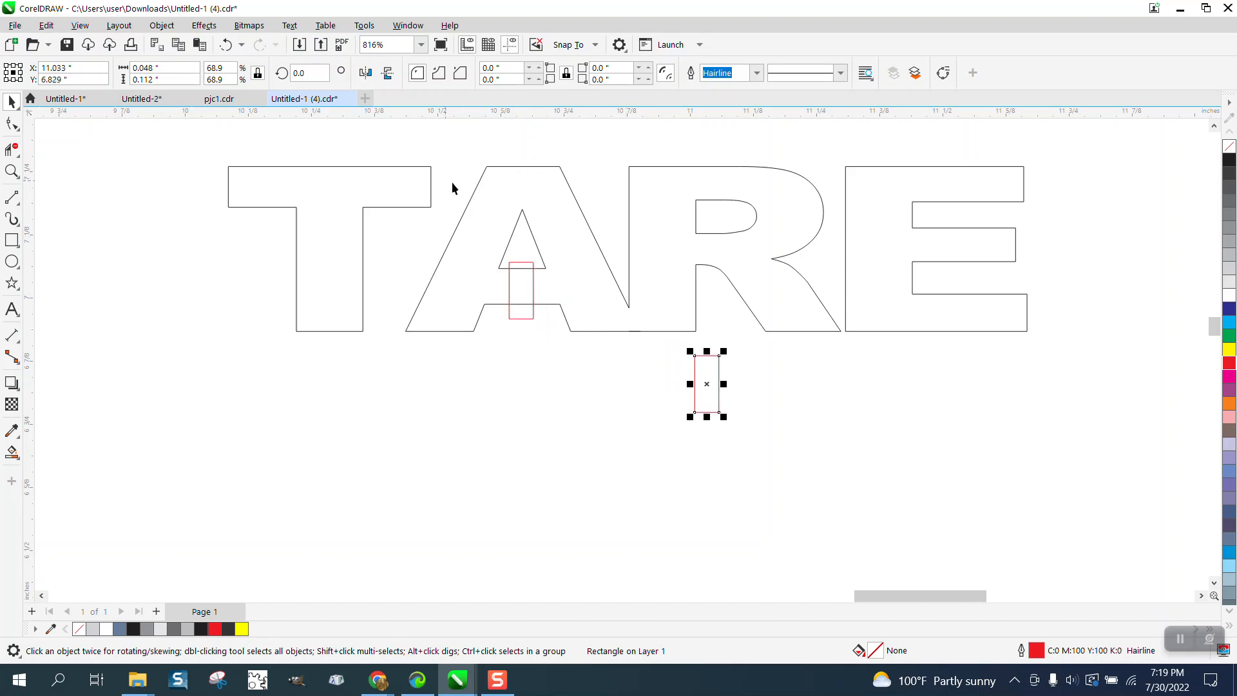
Weld the rectangle on the A's crossbar to the joined AR outline and delete its leftover closing segment.
scroll(451, 181, down, 1)
drag(395, 152, 803, 324)
click(446, 73)
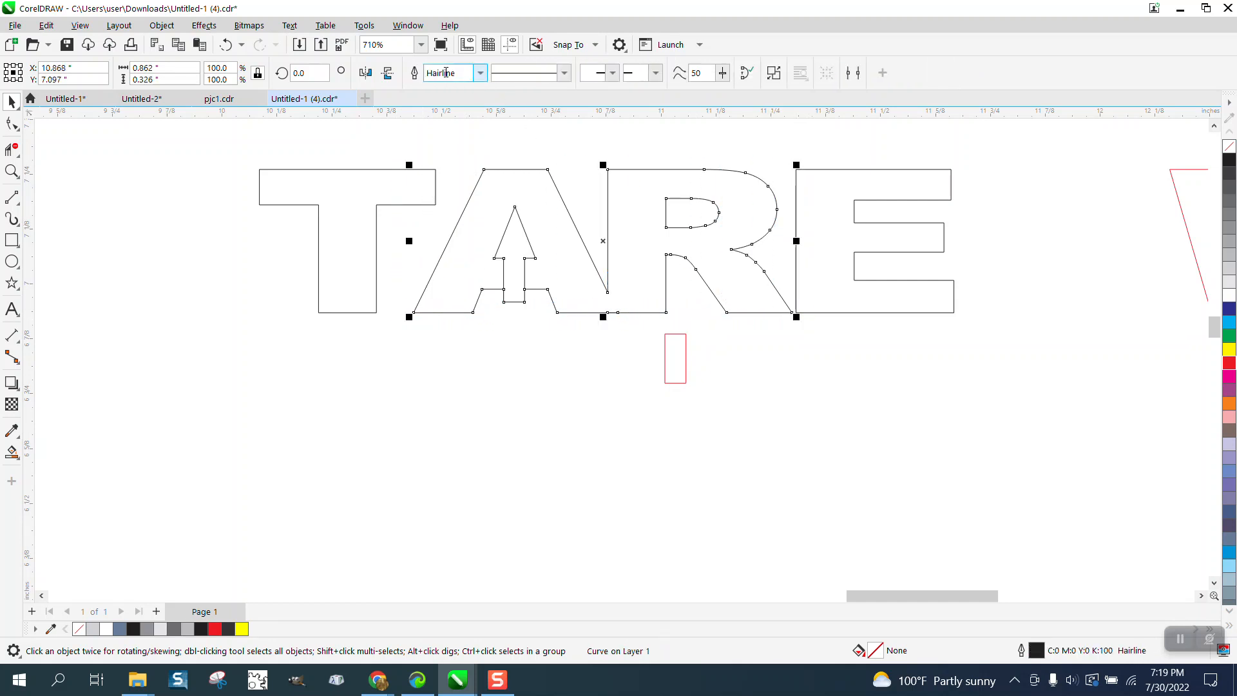
click(12, 150)
click(514, 298)
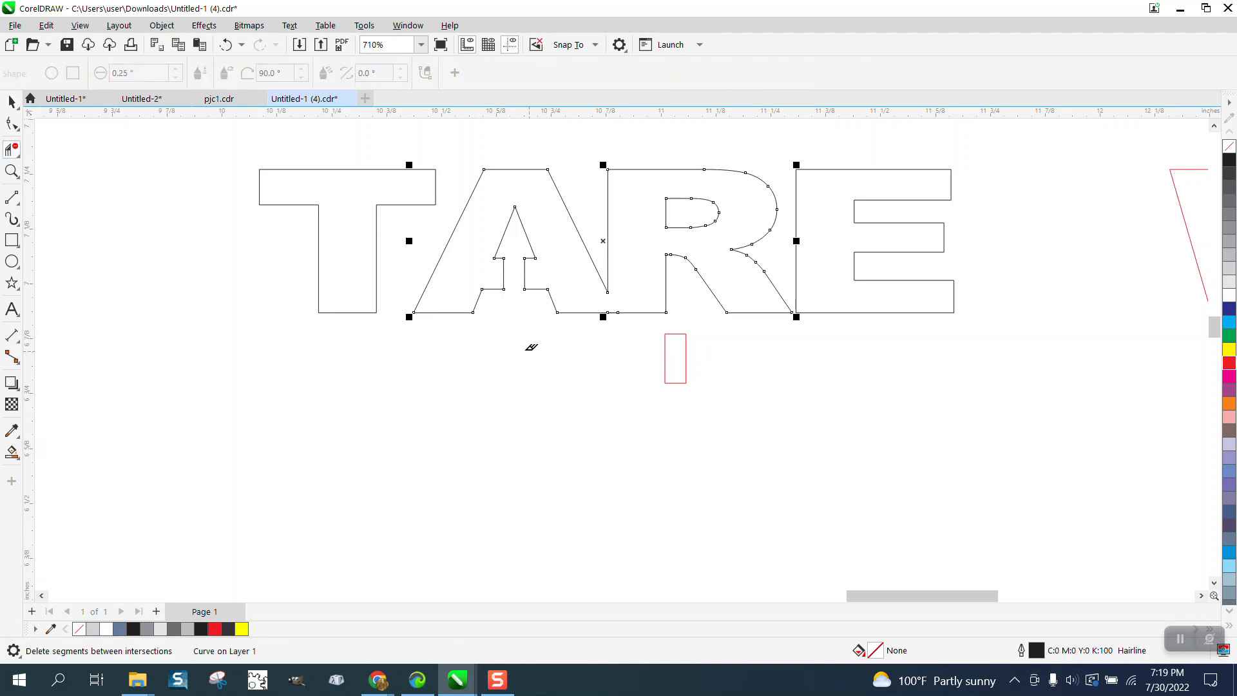
Smart Fill the joined AR in yellow with no outline and move the filled copy below TARE.
click(12, 451)
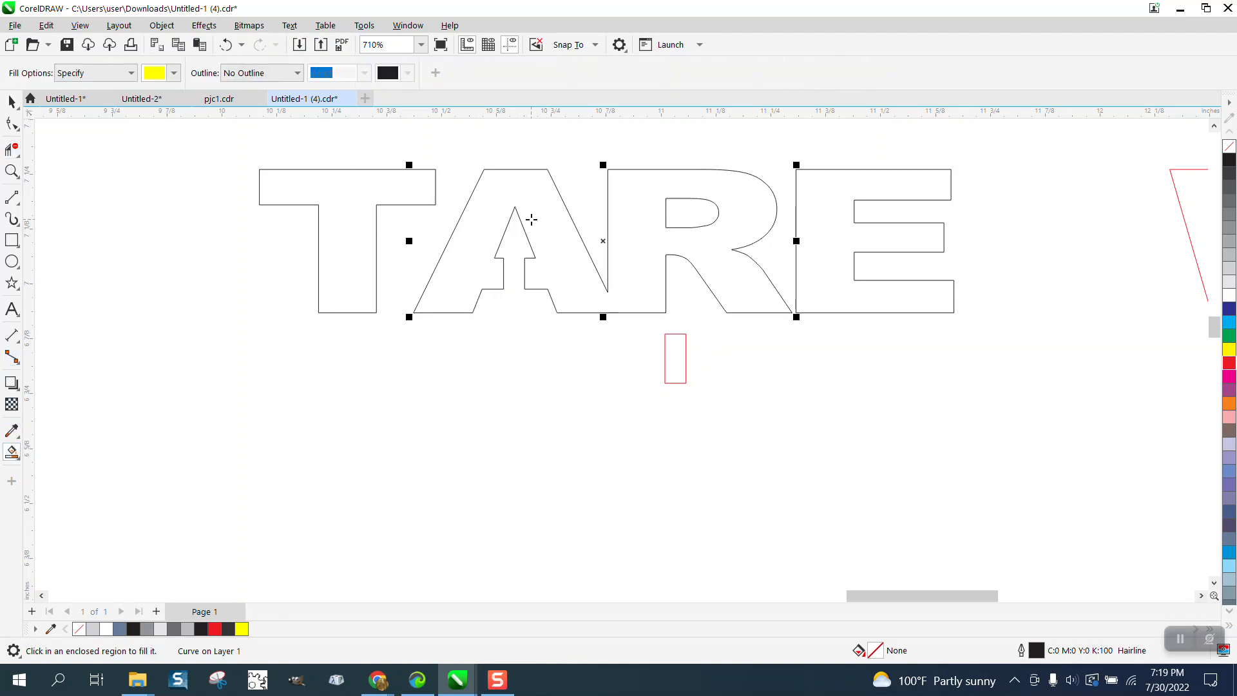
click(485, 219)
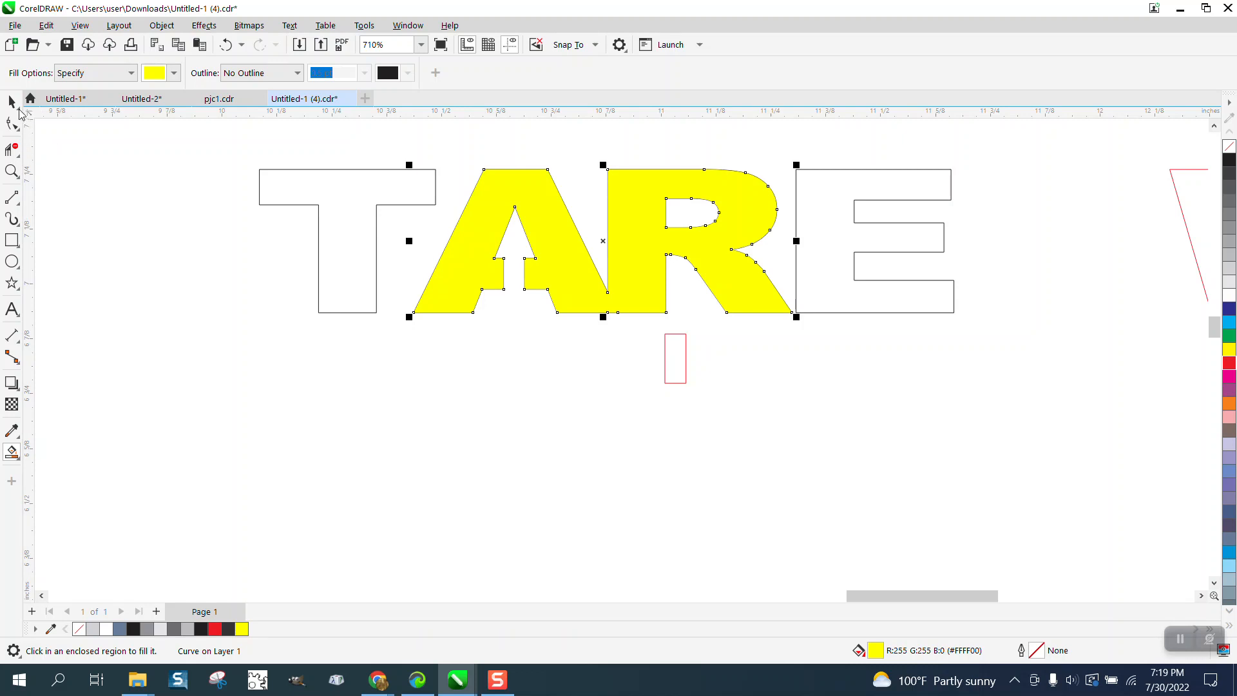
click(12, 102)
drag(608, 246, 480, 415)
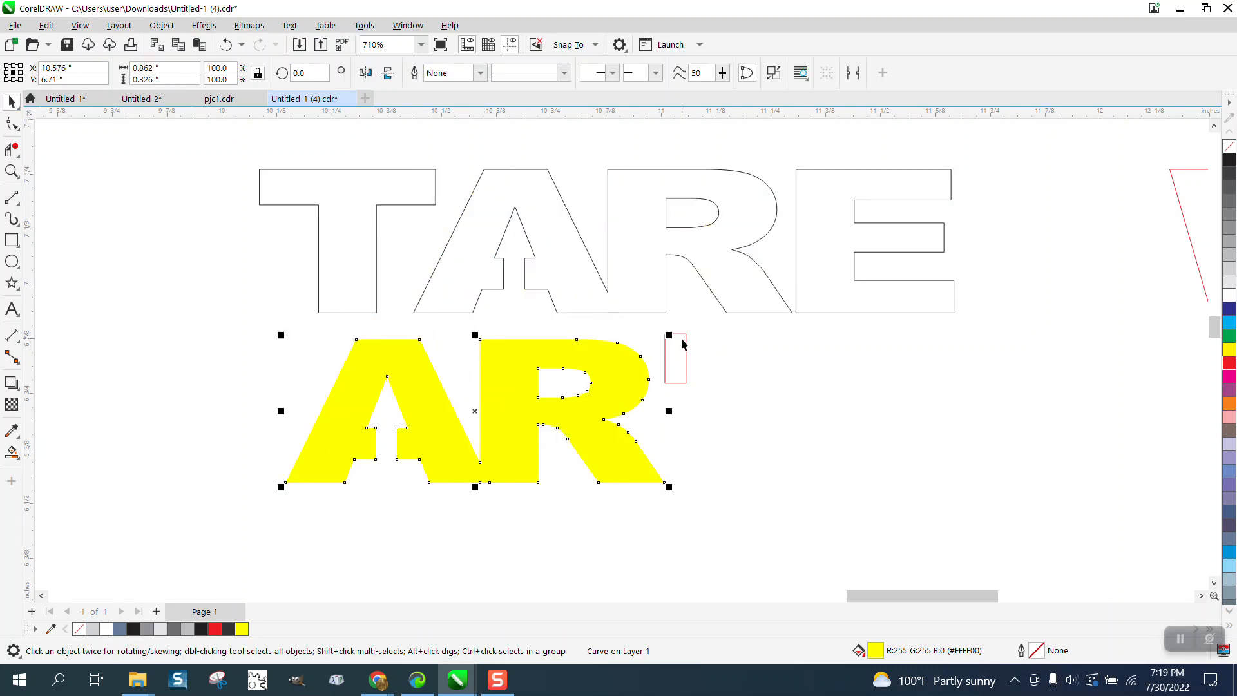
Move the spare rectangle over the lower edge of the R's counter and shorten it to about 0.095 inch high.
drag(681, 351, 684, 249)
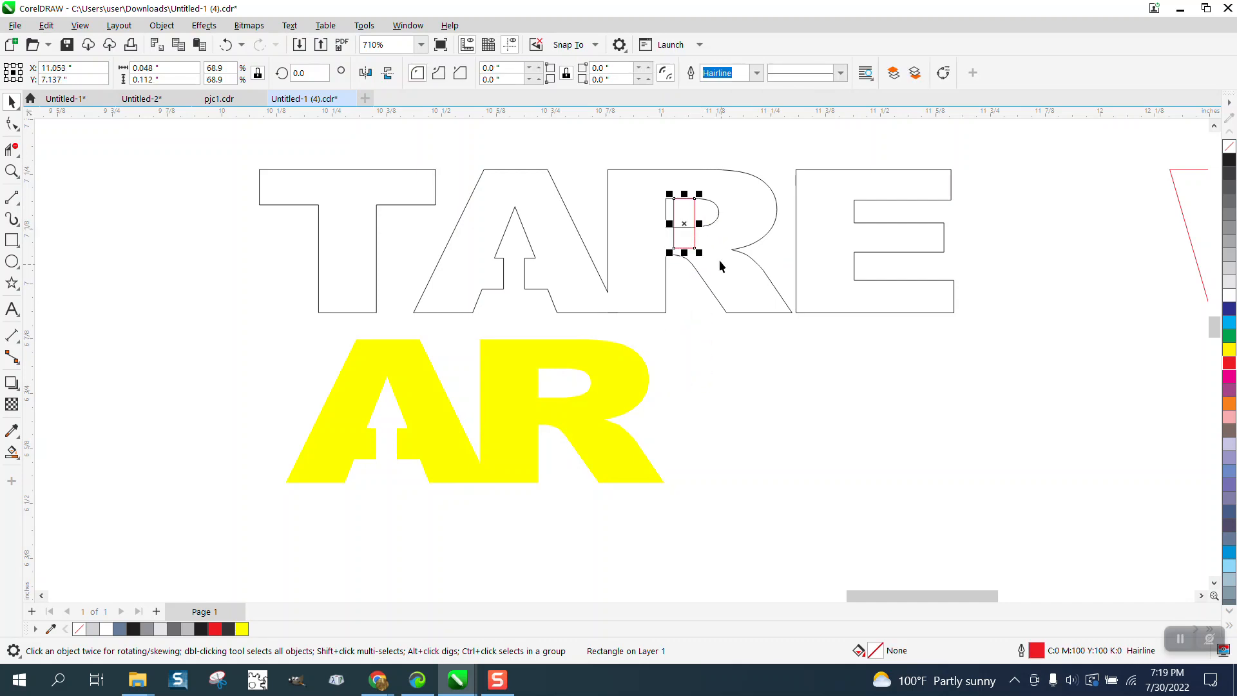
drag(684, 193, 684, 201)
Try to weld the rectangle at the lower edge of the R's counter to the joined AR outline.
drag(357, 155, 827, 330)
click(450, 76)
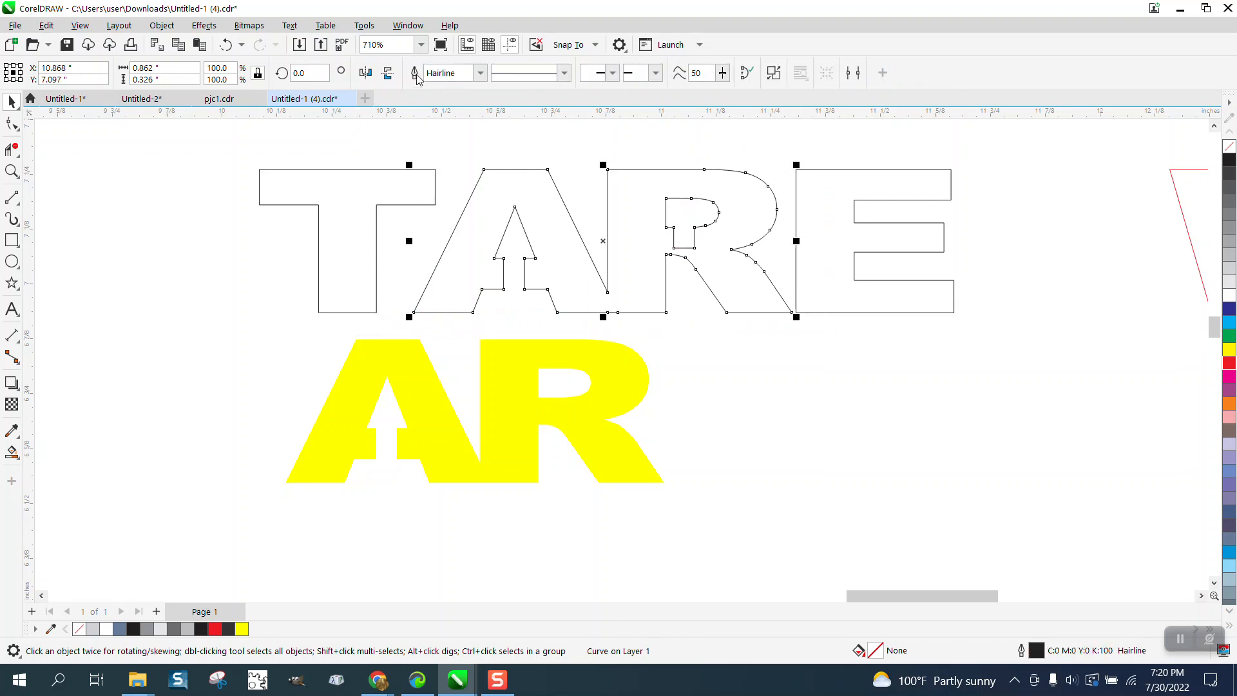
click(225, 45)
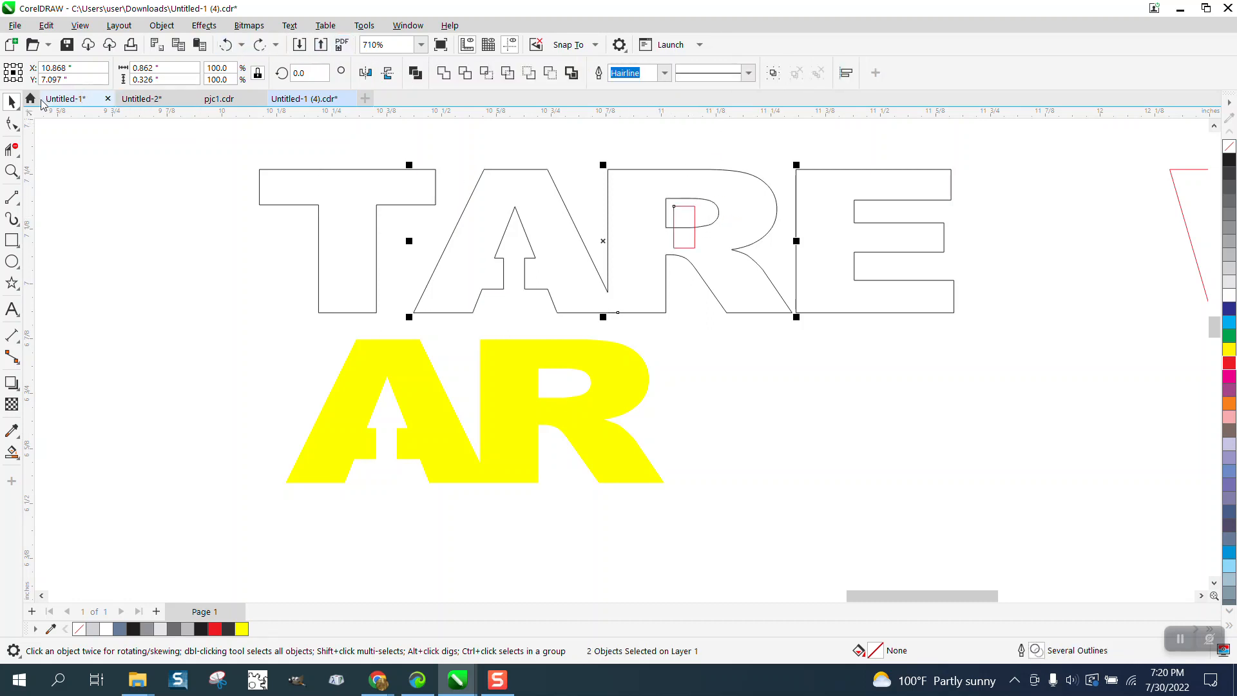
Cut a gap through the R's top stroke by welding the raised rectangle to the AR outline and deleting its closing segment.
click(688, 154)
drag(695, 217, 697, 173)
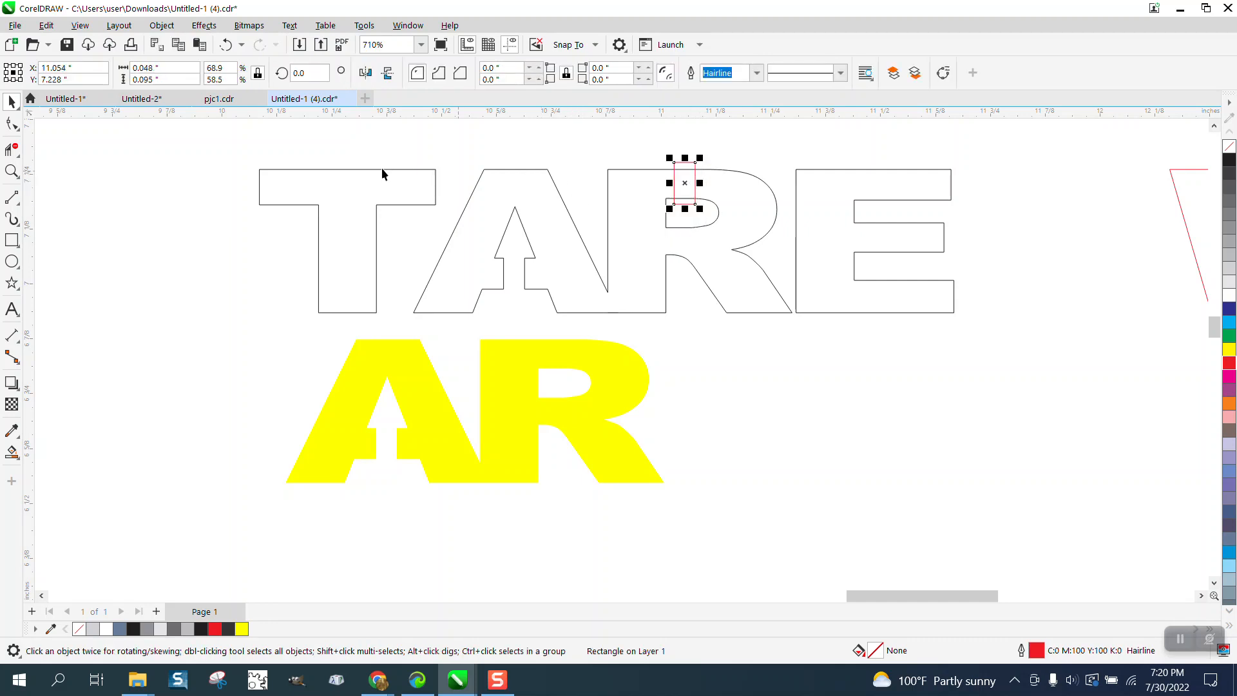
drag(354, 147, 889, 389)
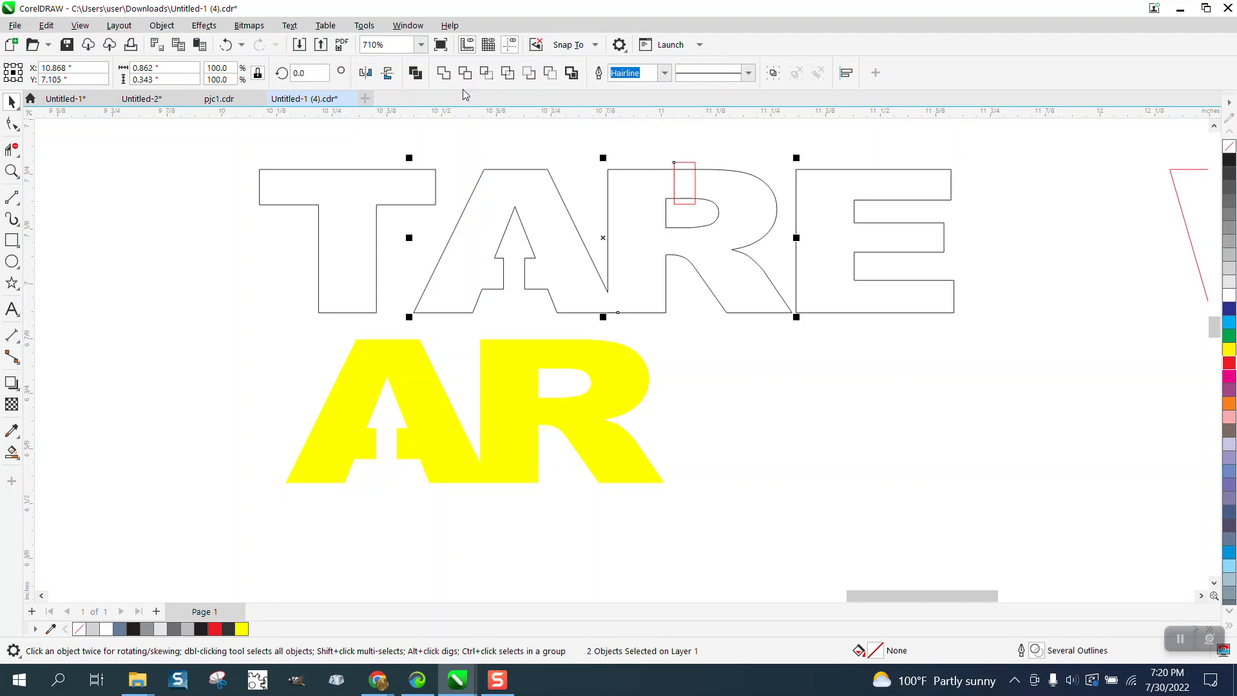
click(443, 73)
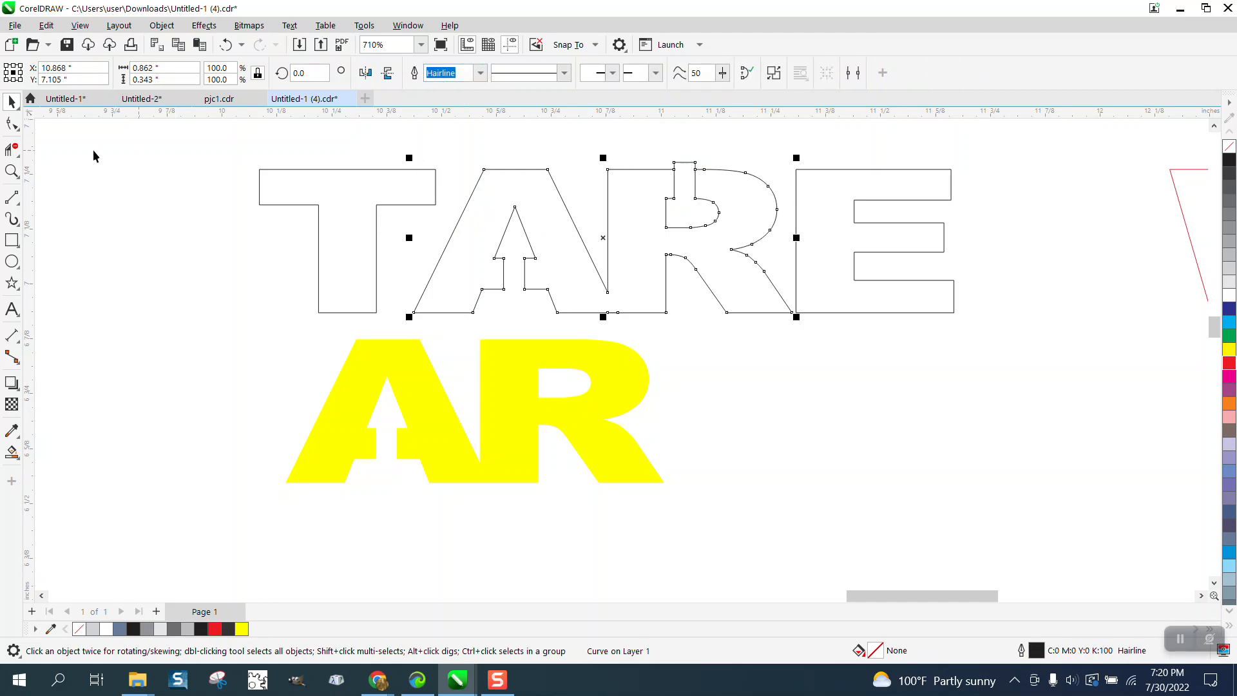
click(11, 150)
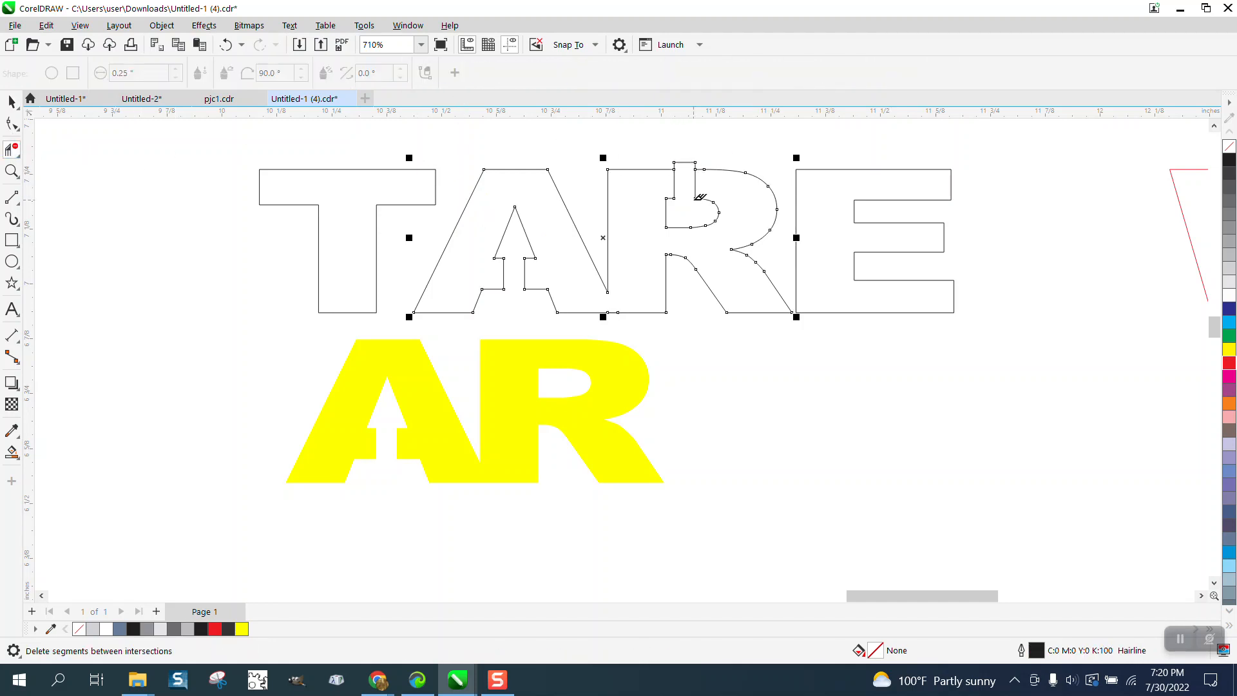
click(684, 162)
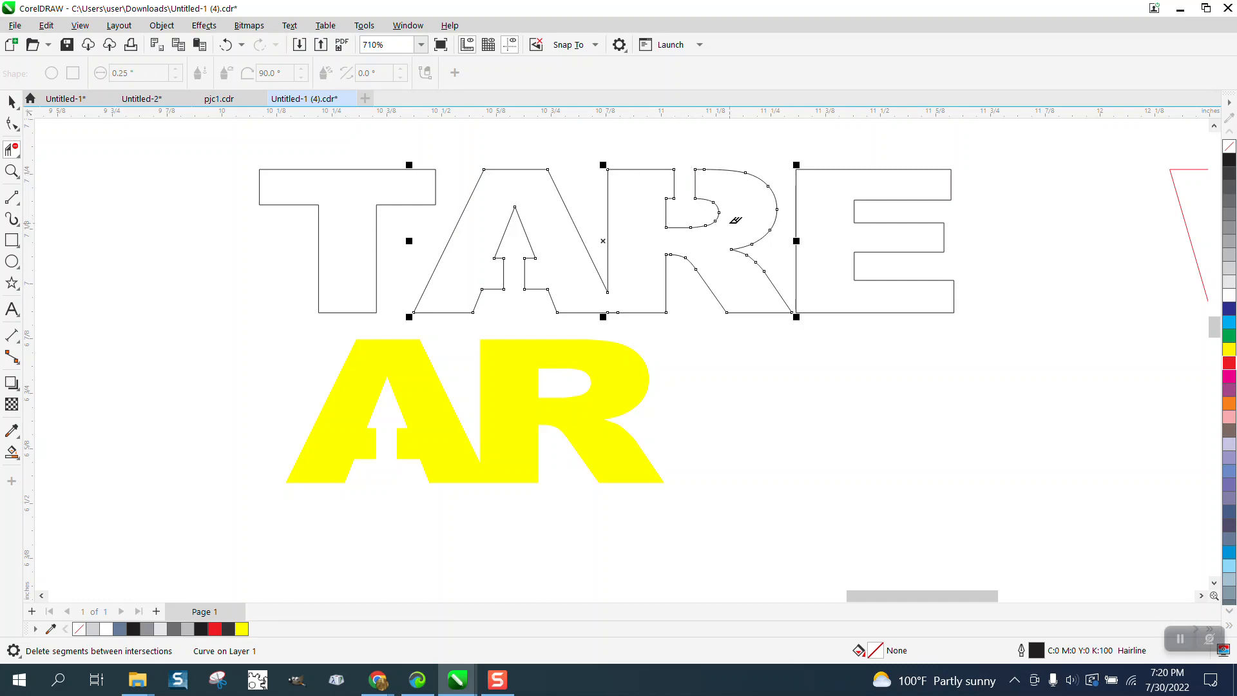
Delete the yellow filled AR copy below the word TARE.
scroll(735, 220, down, 2)
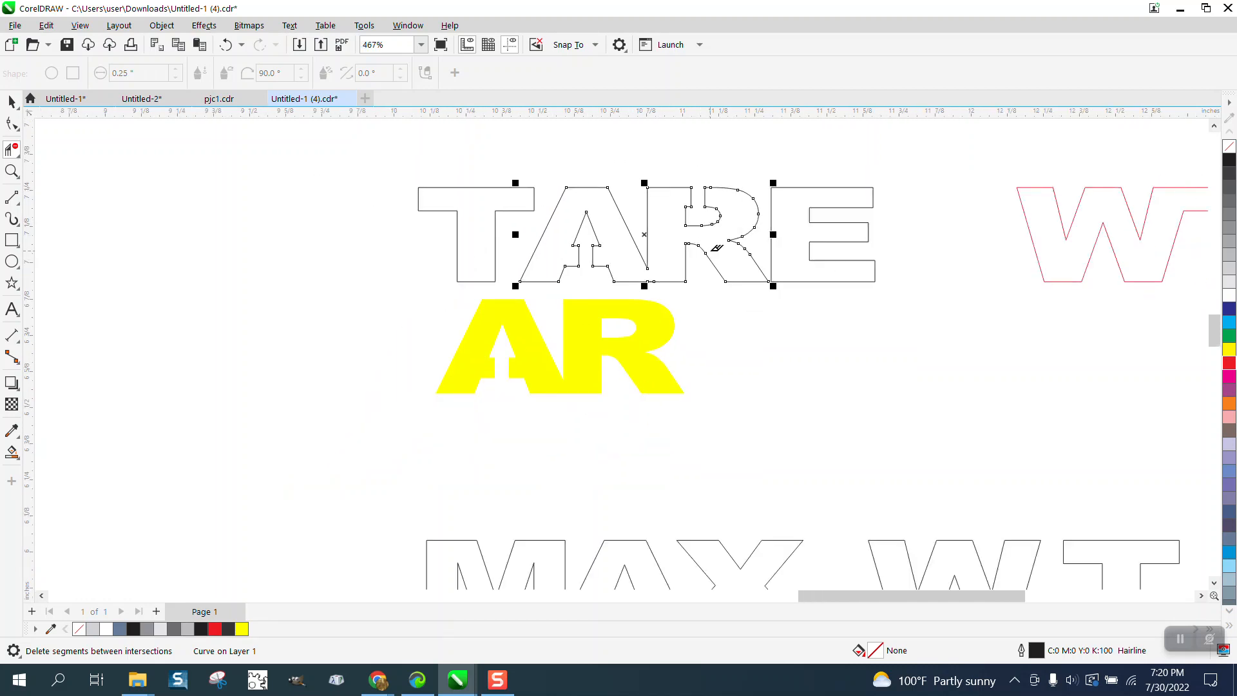
scroll(700, 207, down, 1)
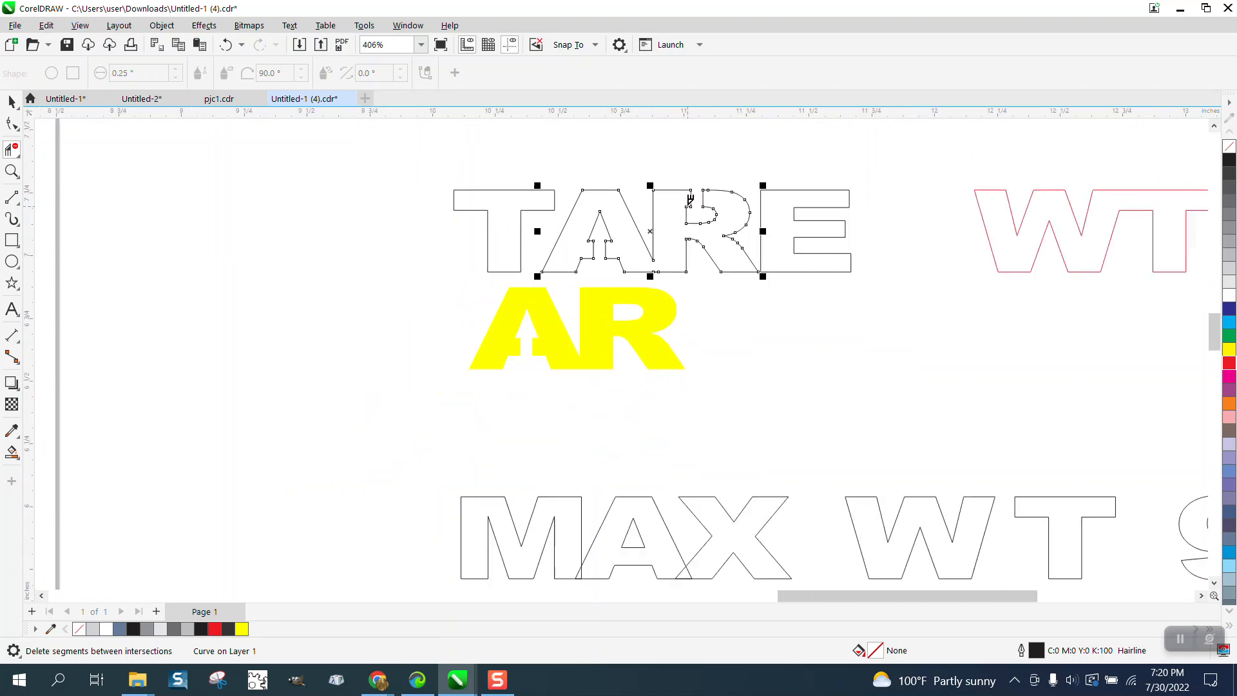
scroll(702, 226, down, 3)
scroll(655, 209, down, 1)
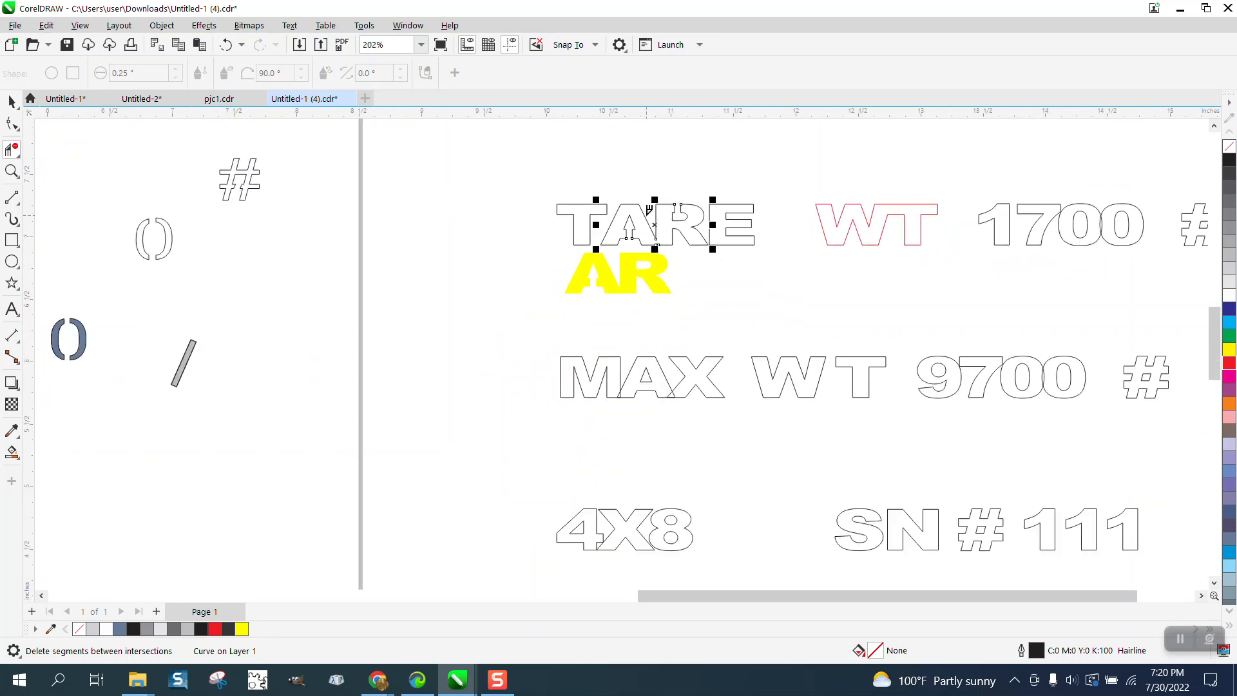
scroll(653, 210, down, 1)
click(11, 171)
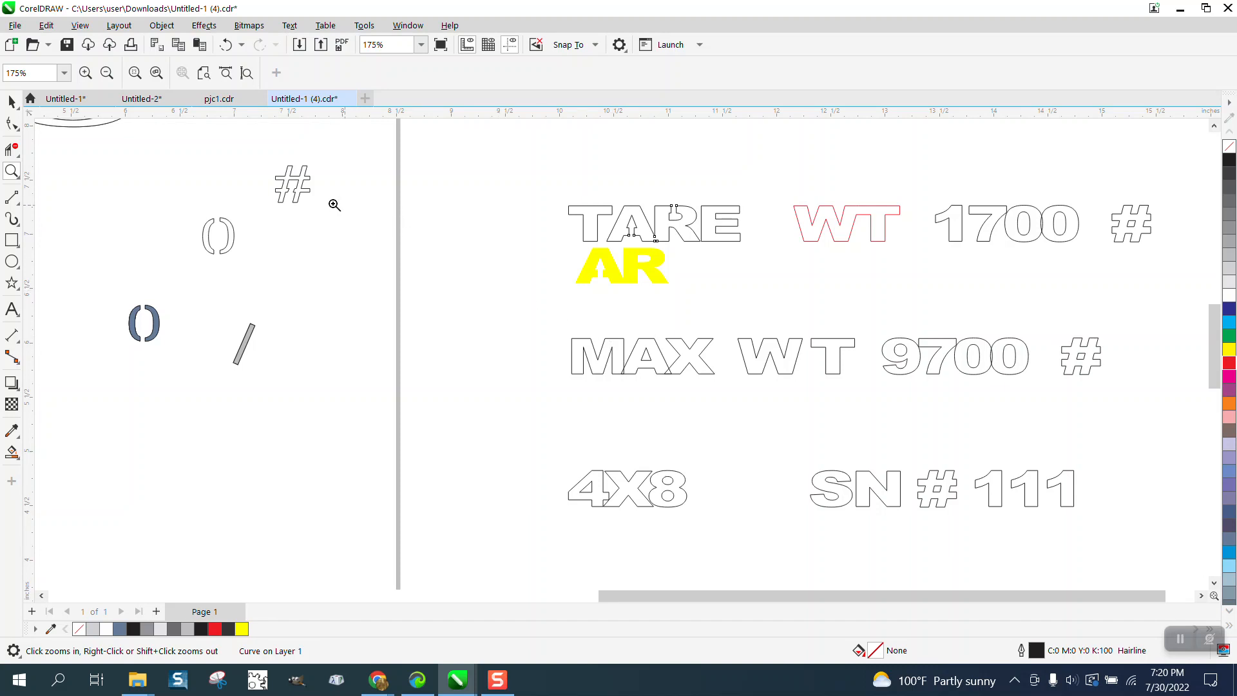
click(12, 102)
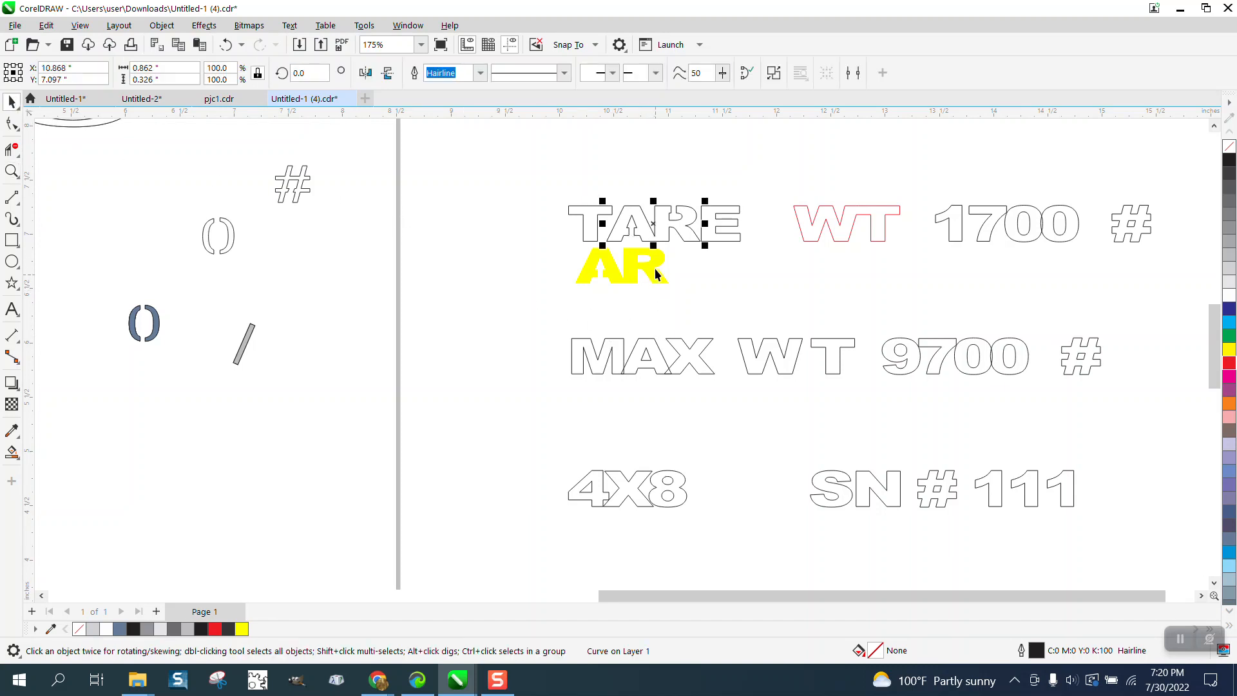
click(654, 268)
key(Delete)
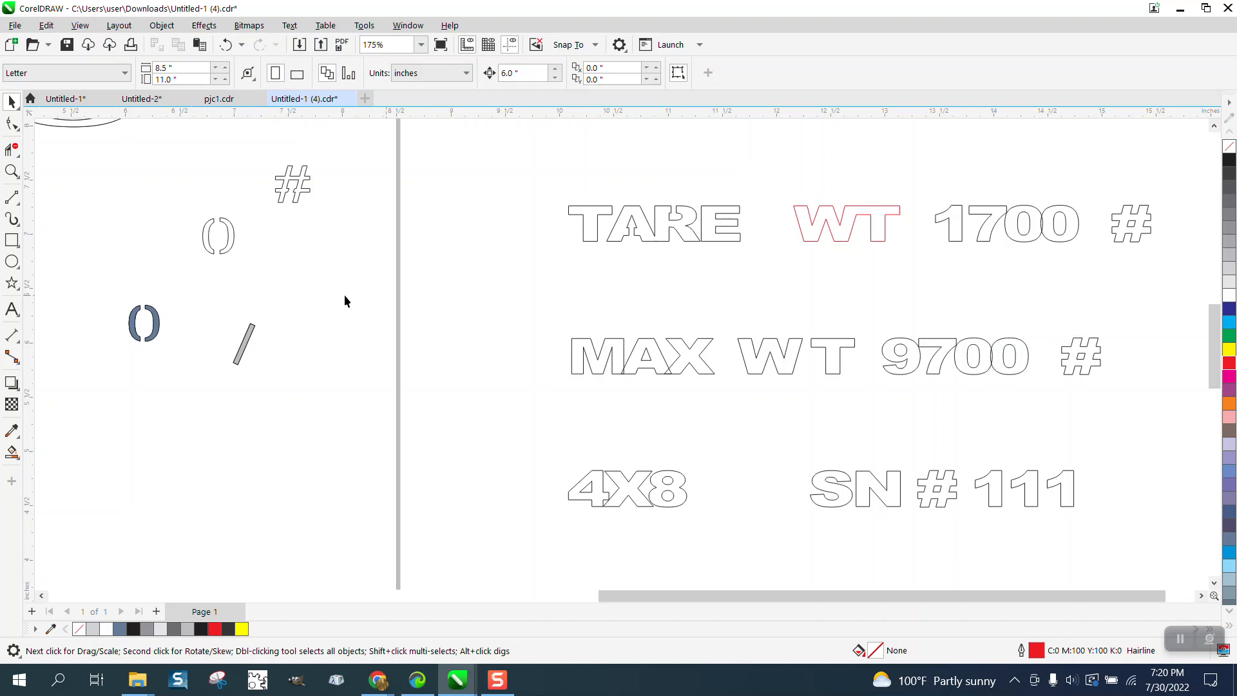
Move the two zeros of 1700 sideways so that the 7 and both zeros no longer overlap.
click(11, 171)
drag(941, 194, 1114, 274)
click(12, 123)
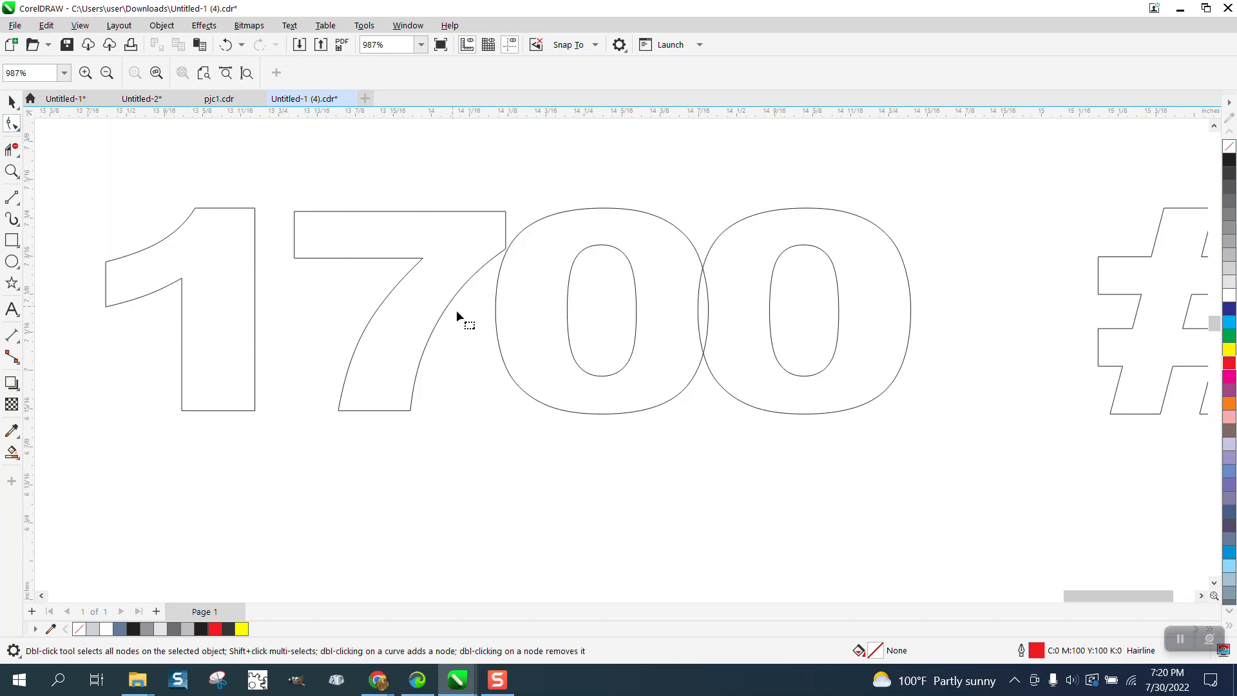
click(12, 102)
click(768, 301)
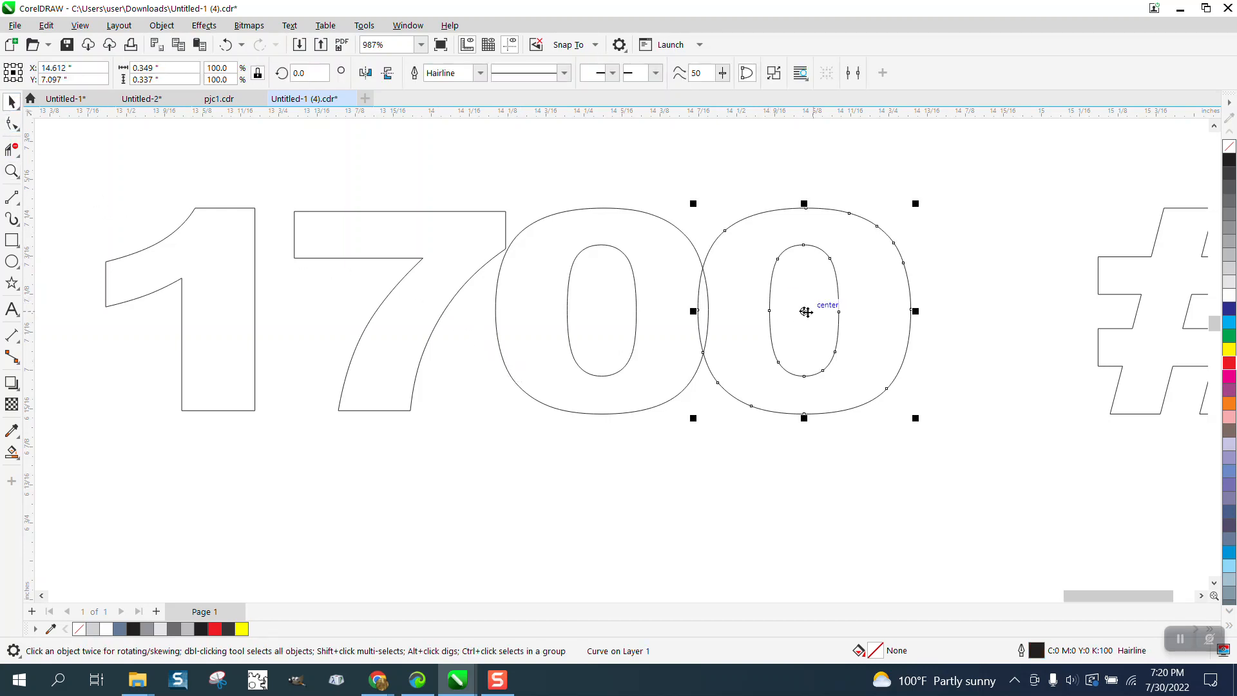
drag(803, 311, 849, 311)
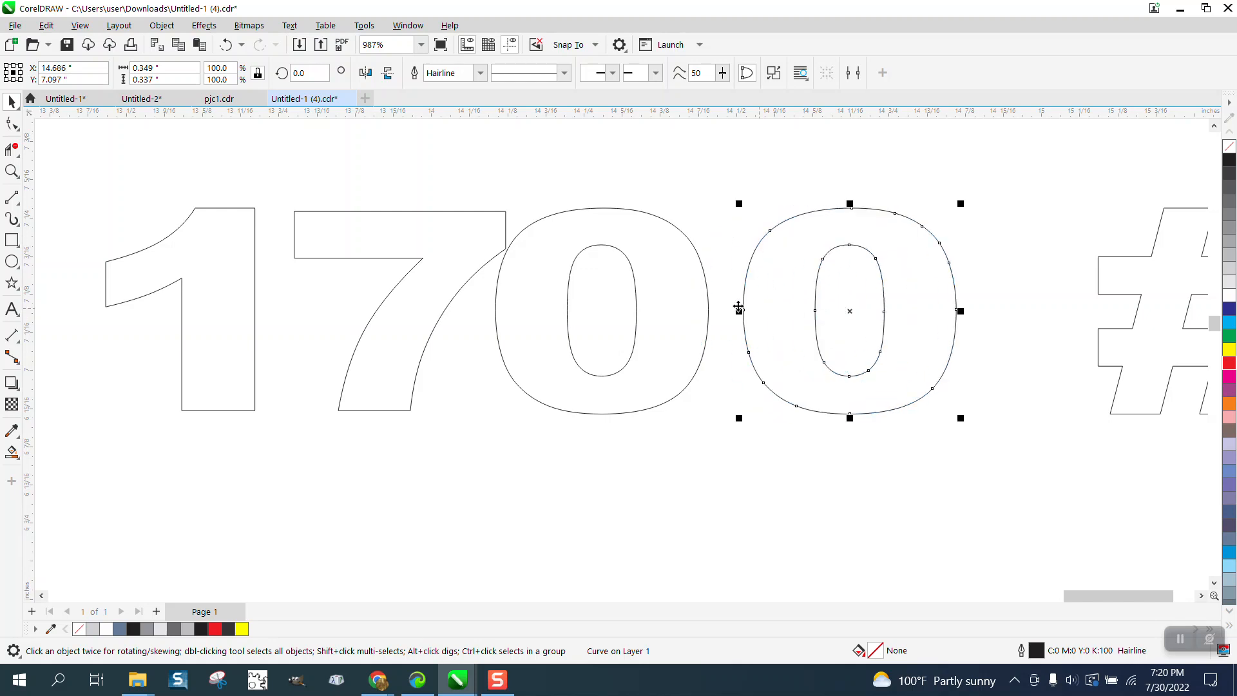
click(705, 306)
drag(608, 312, 628, 317)
Draw a rectangle about 0.044 by 0.103 inch over the first zero's lower wall and place a copy below the second zero.
scroll(626, 459, down, 3)
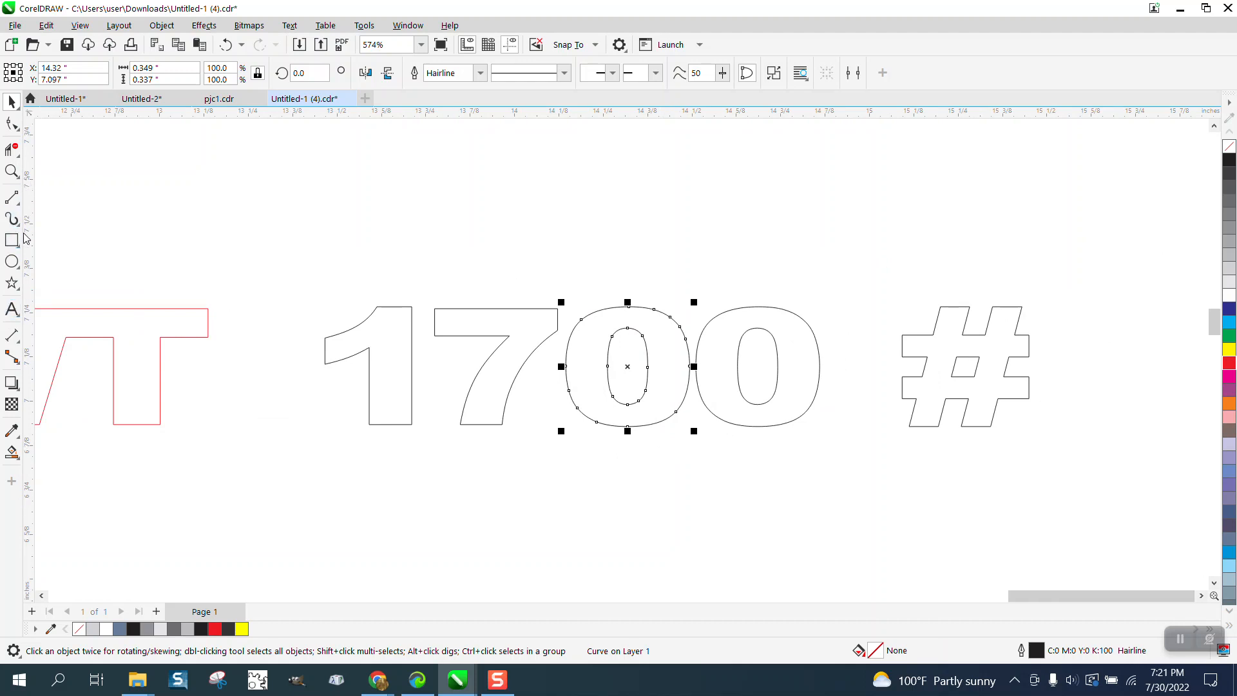
click(601, 478)
click(11, 240)
drag(580, 452, 722, 491)
key(space)
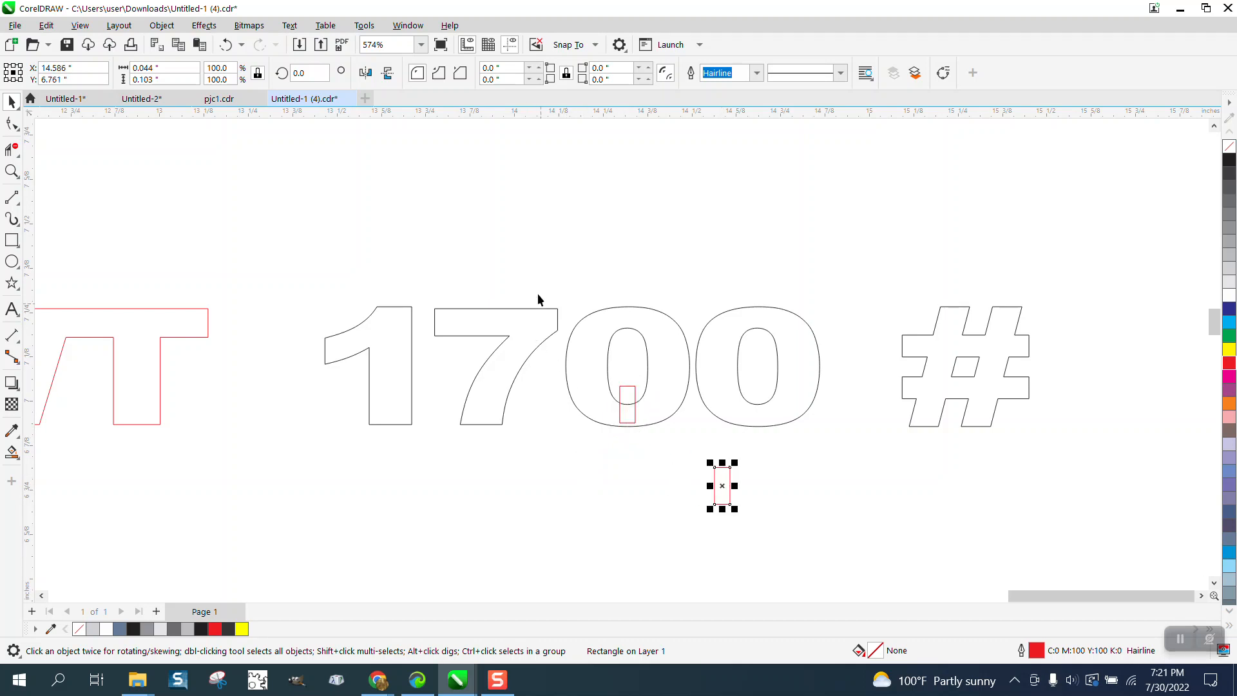
Try to weld the small rectangle to the first zero of 1700.
drag(538, 299, 697, 450)
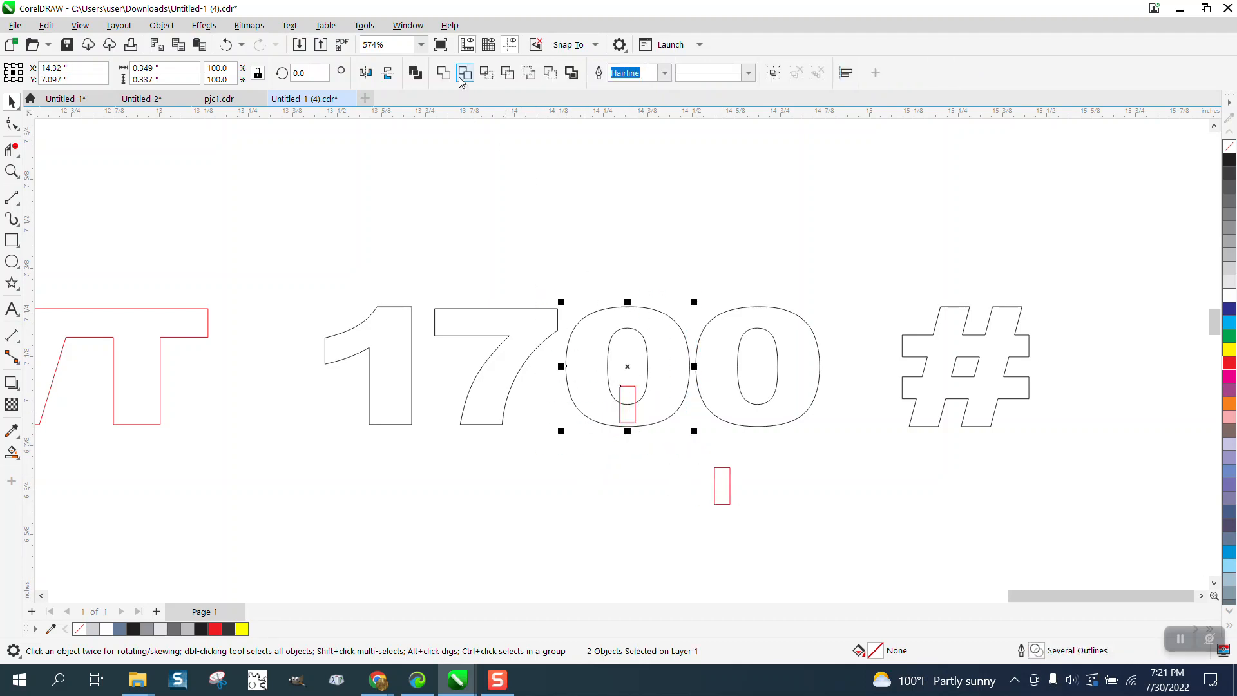
click(444, 73)
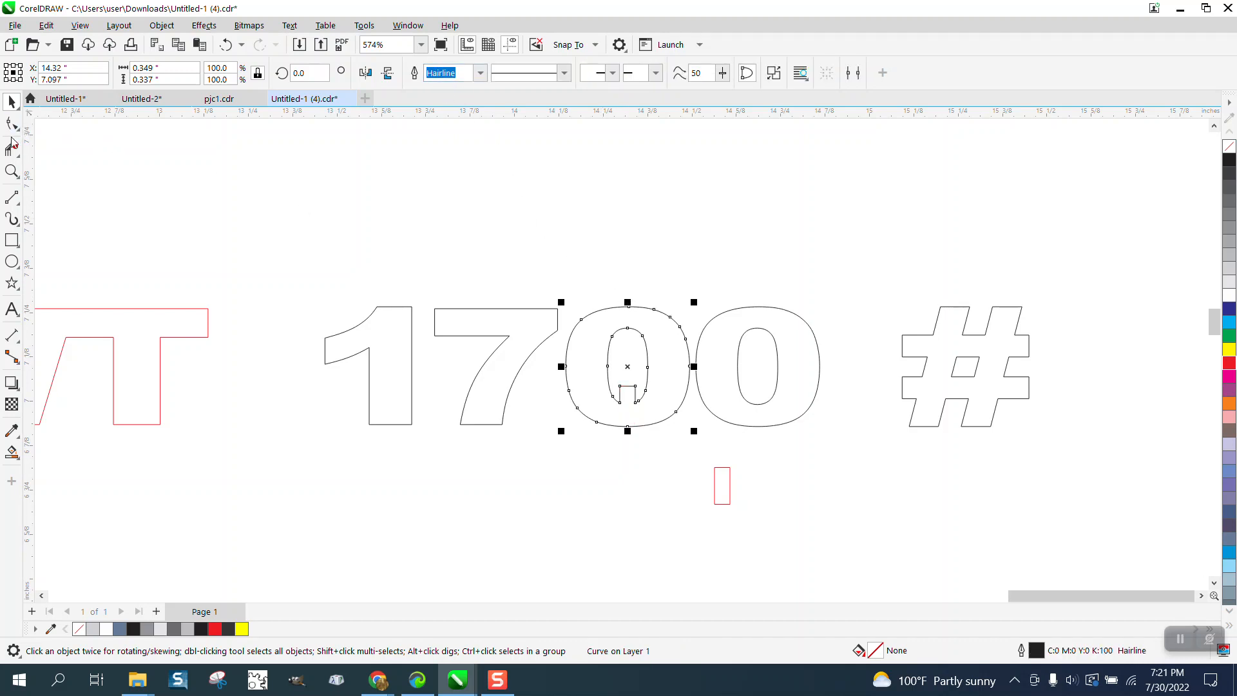
click(227, 44)
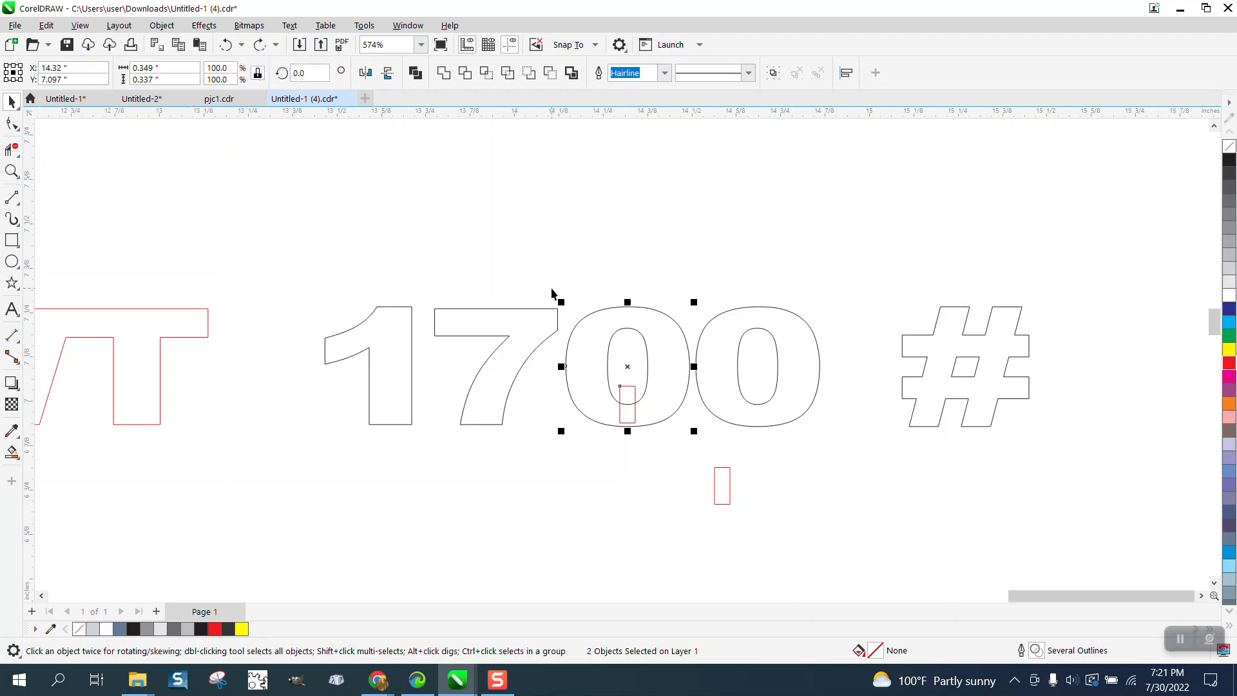
Subtract the small rectangle from the first zero of 1700 with Back Minus Front, undoing a trial Intersect first.
drag(552, 291, 722, 448)
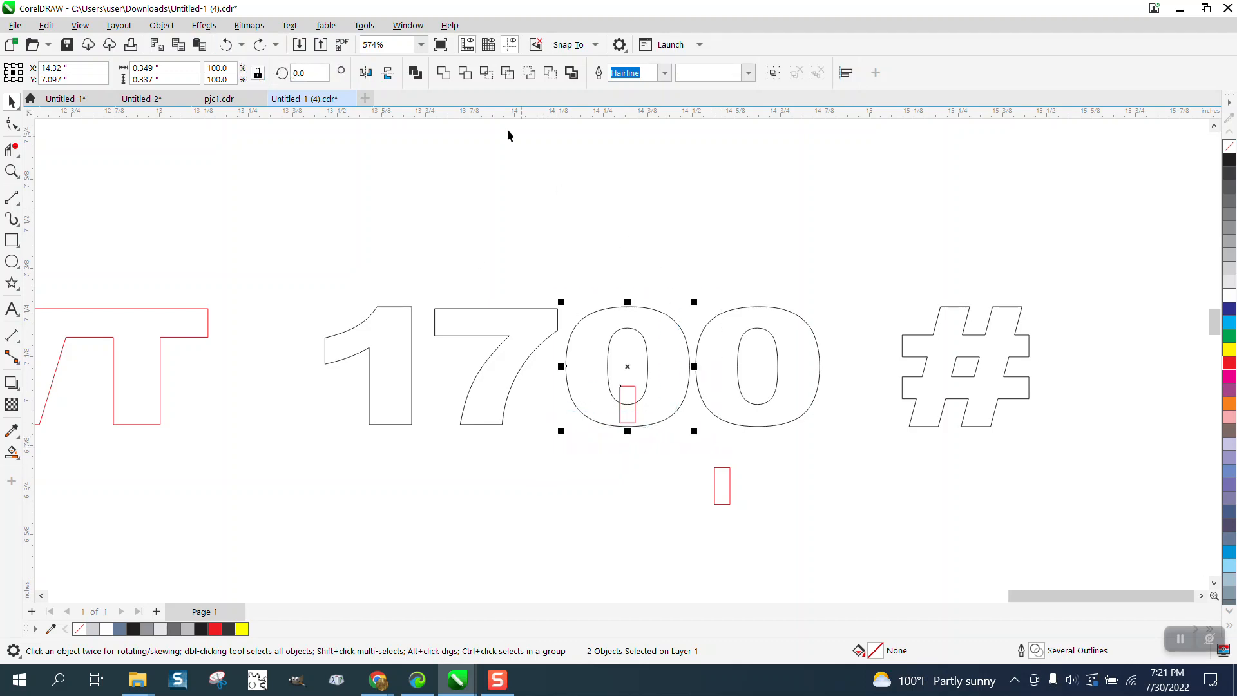
click(486, 74)
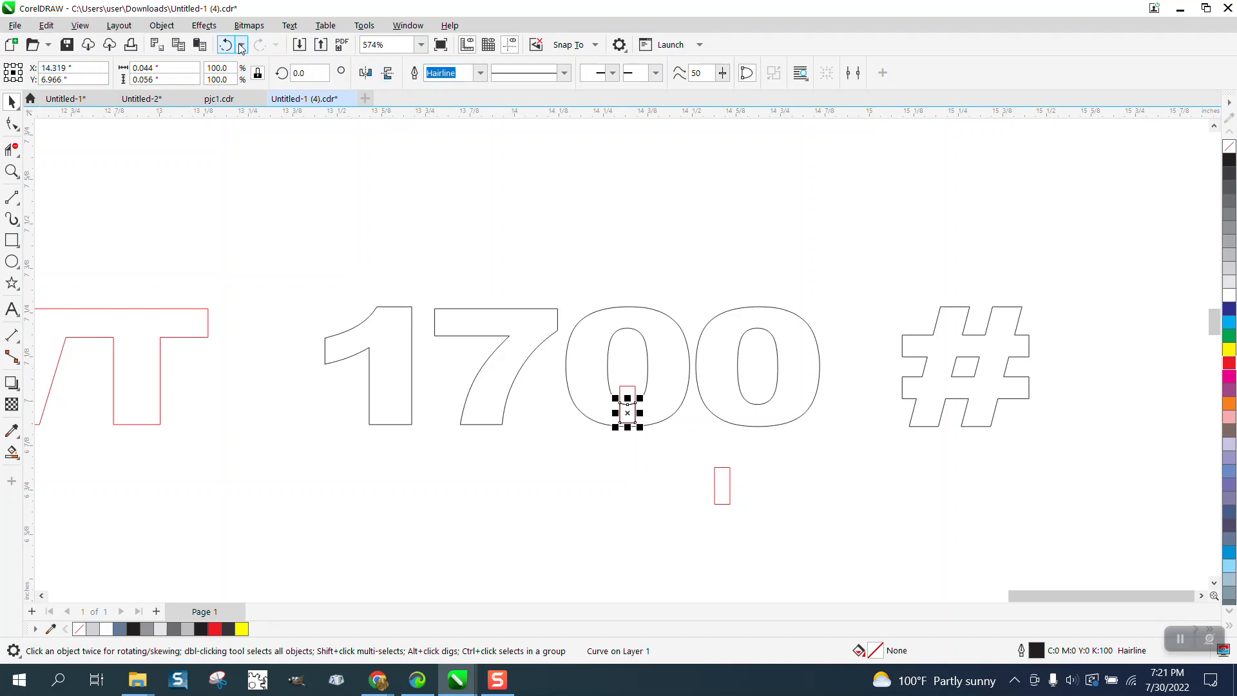
key(ctrl+z)
click(551, 73)
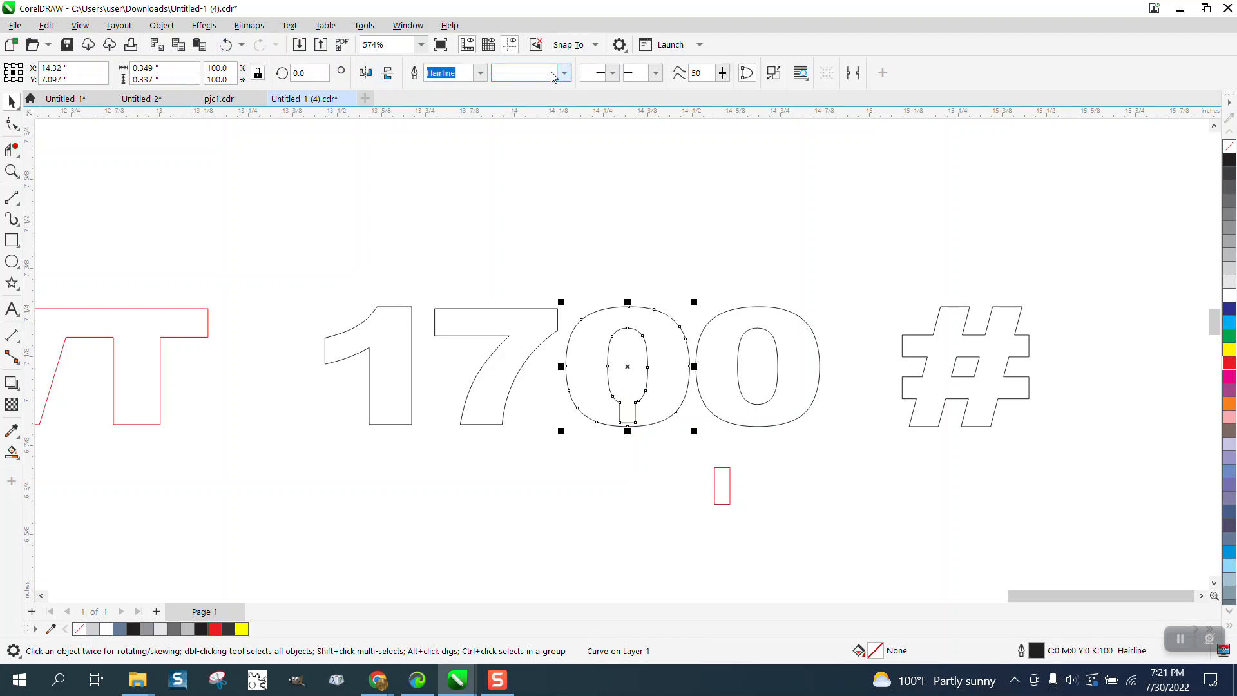
Undo the Back Minus Front cut and try Front Minus Back on the first zero and small rectangle, undoing that as well.
click(225, 45)
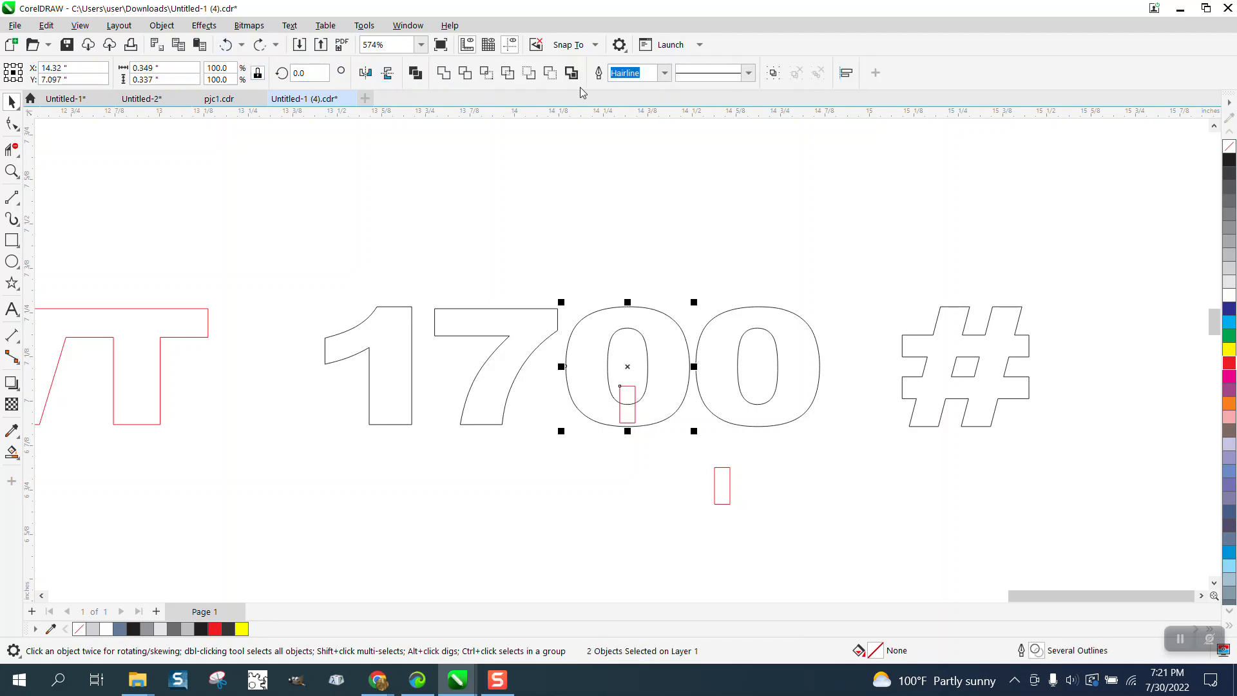
click(530, 73)
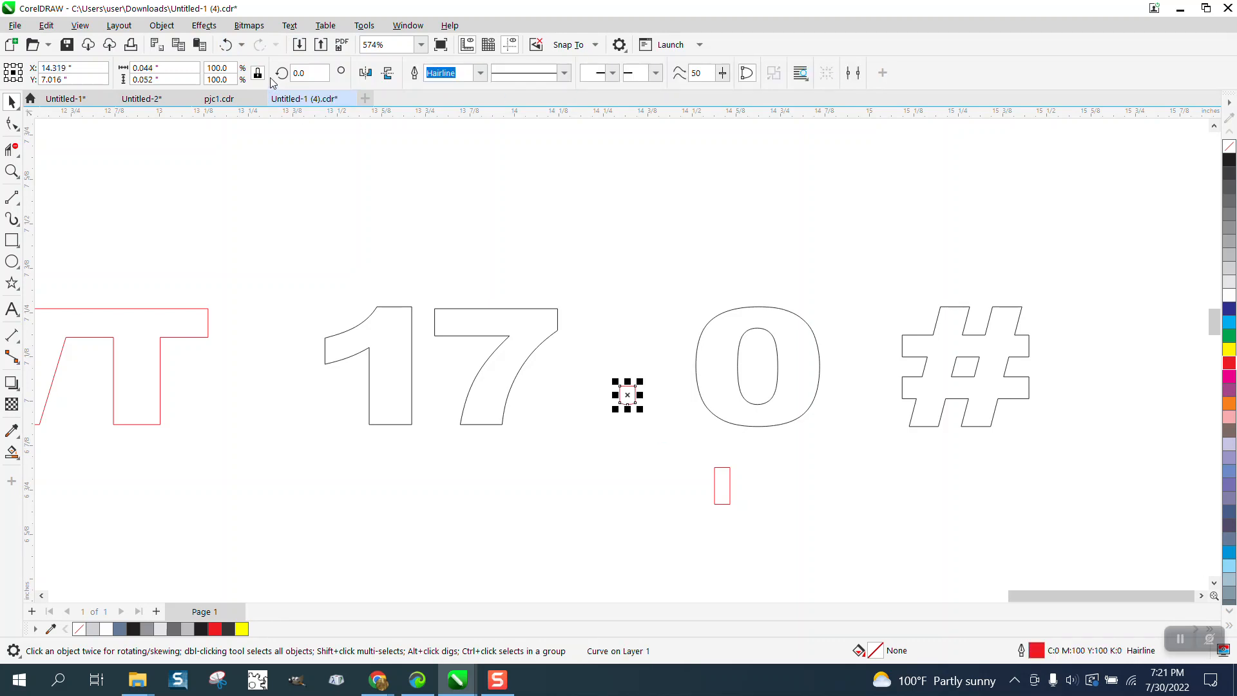
click(225, 44)
Try to weld the small rectangle to the first zero of 1700, undoing the weld.
drag(552, 285, 722, 447)
click(443, 73)
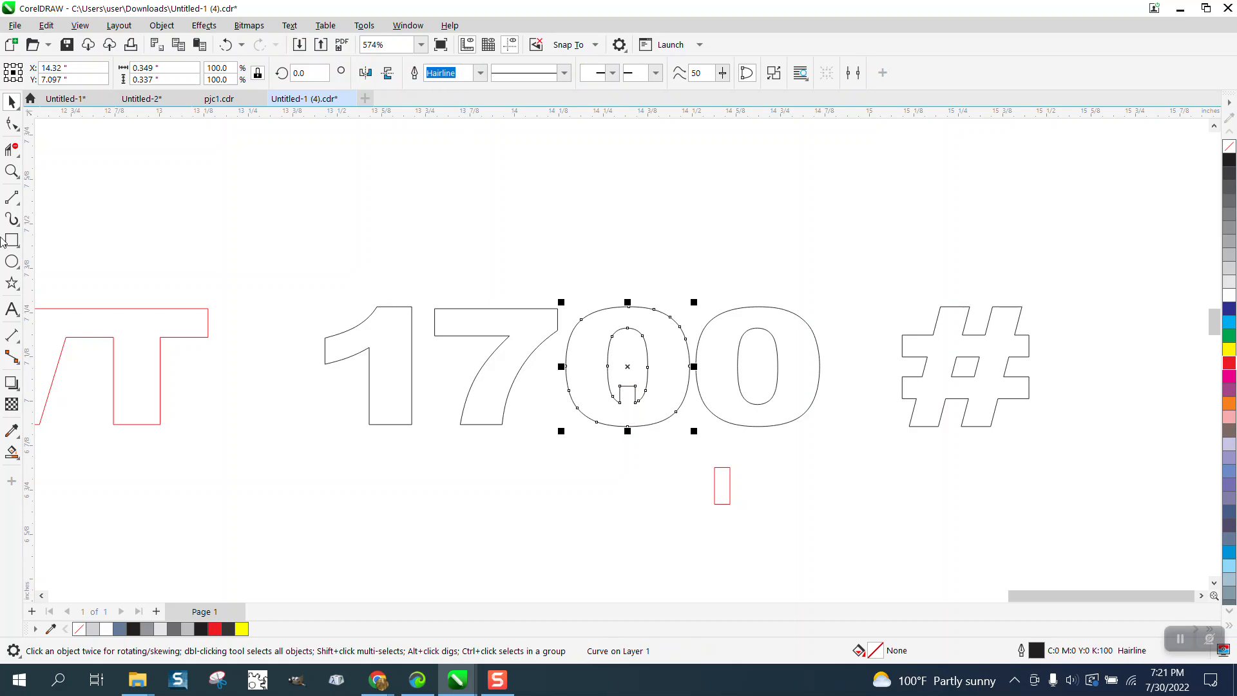
click(12, 148)
scroll(622, 354, up, 2)
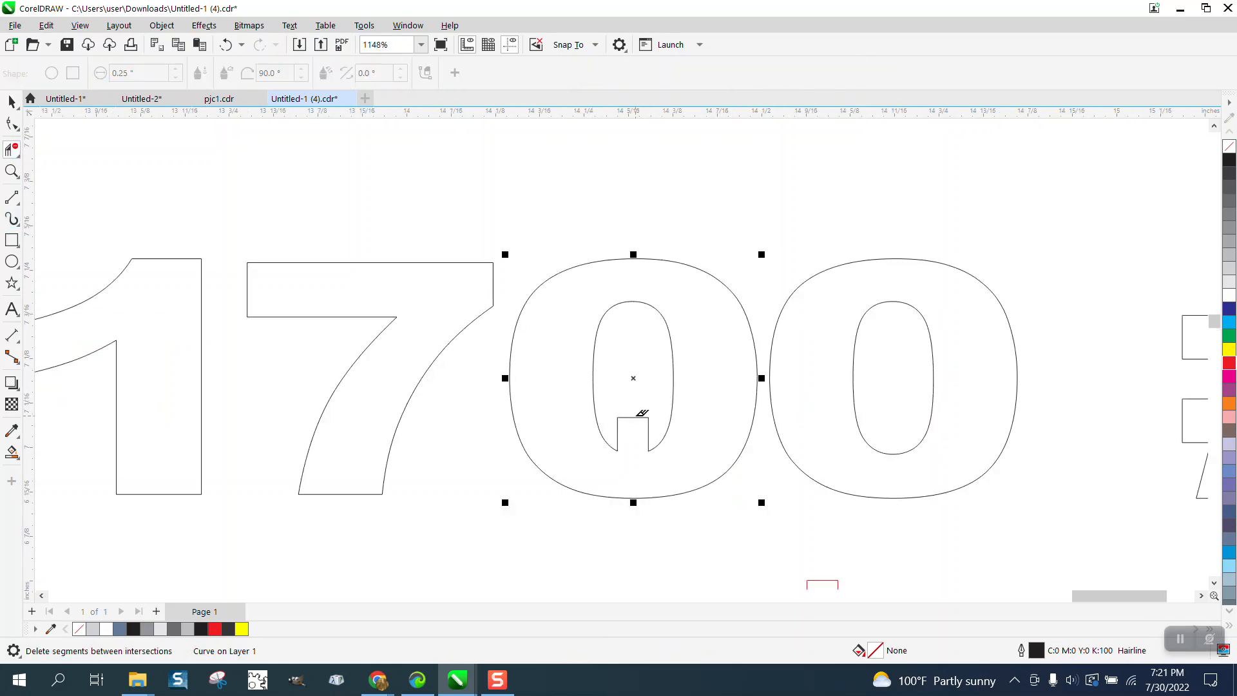
click(225, 45)
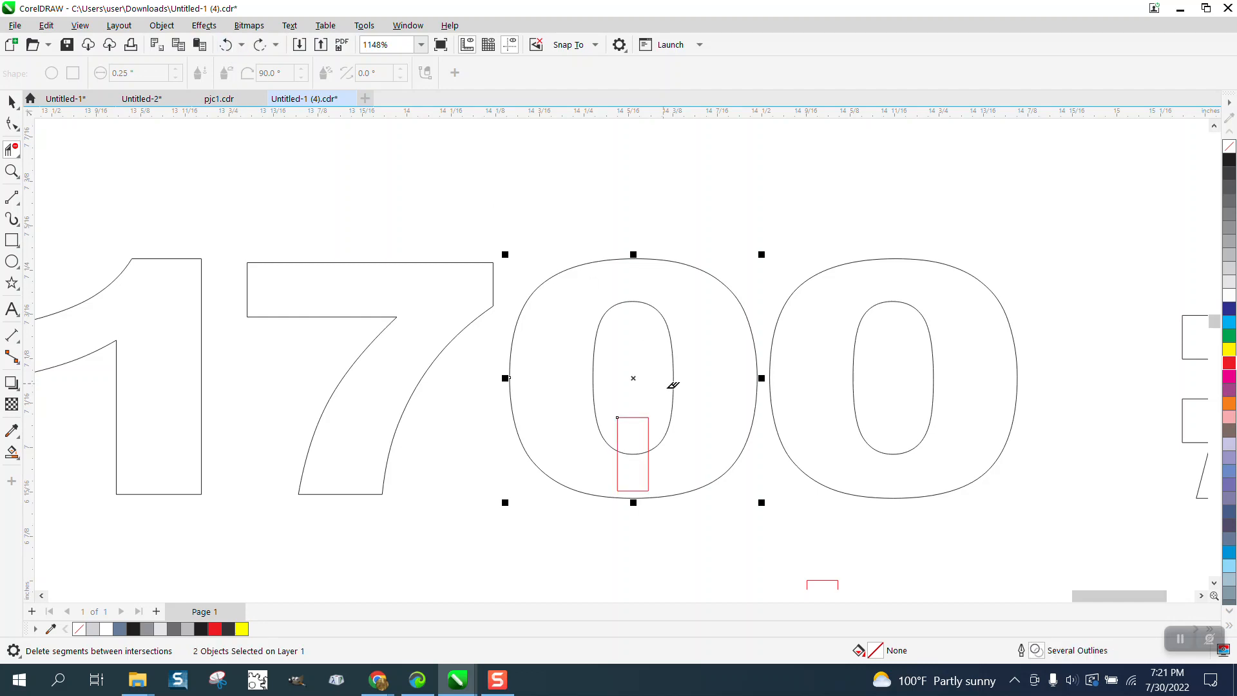
Move the small rectangle slightly down so it extends past the first zero's lower outer edge.
click(12, 101)
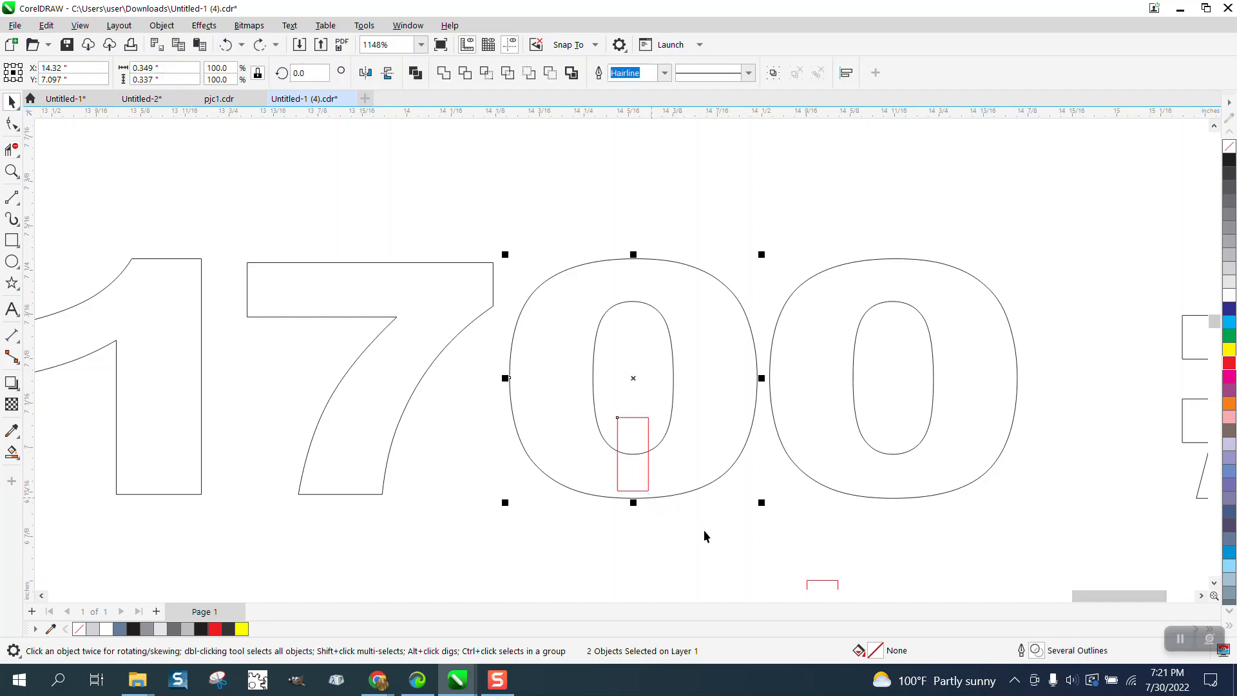
click(643, 490)
drag(643, 490, 643, 505)
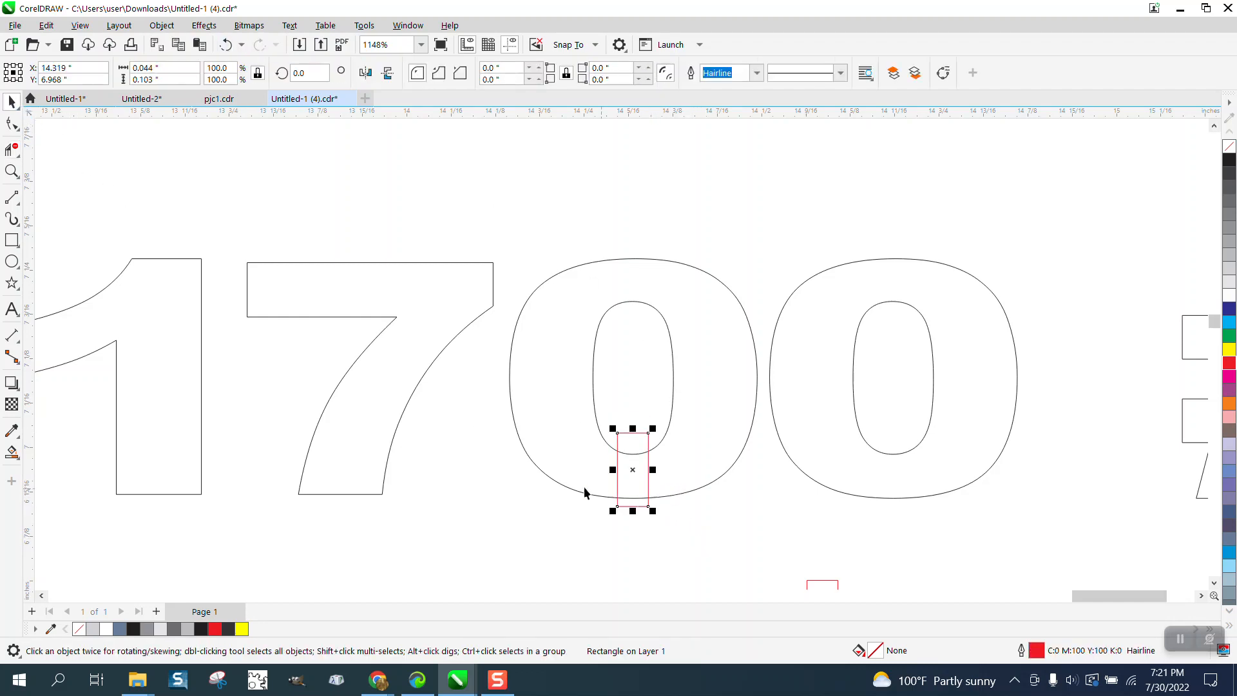
Try to weld the repositioned rectangle to the first zero and remove the inner contour with Virtual Segment Delete, undoing both.
drag(504, 243, 813, 562)
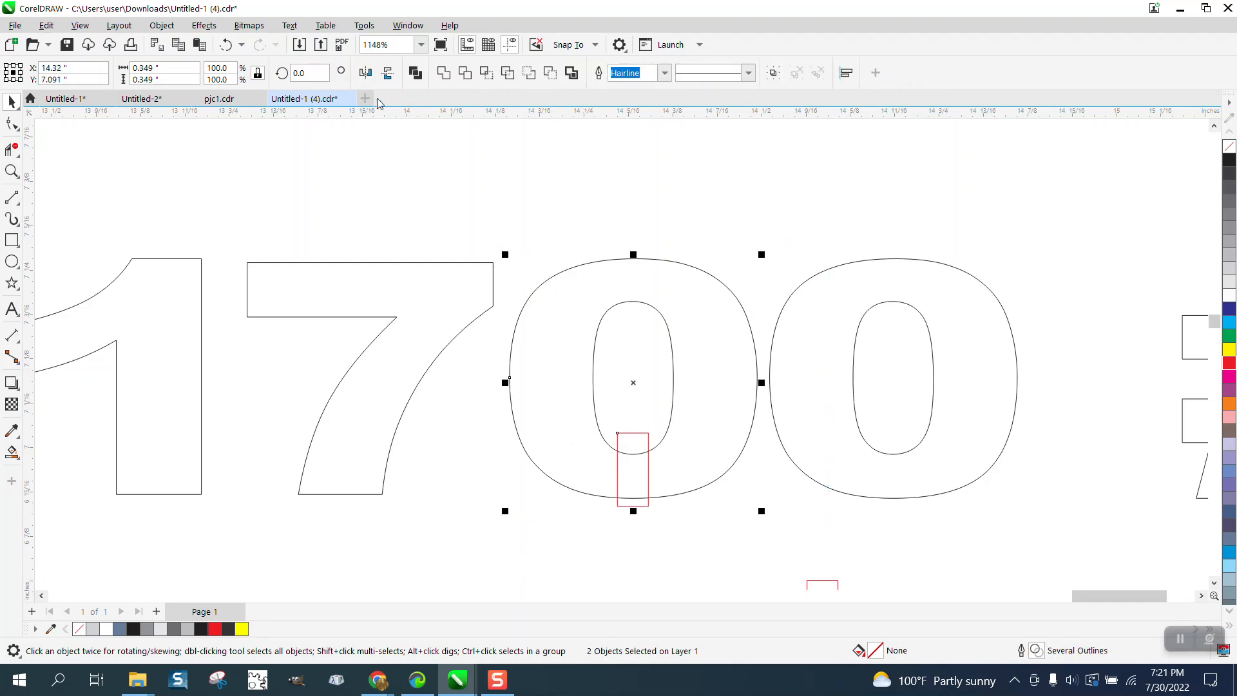
click(414, 73)
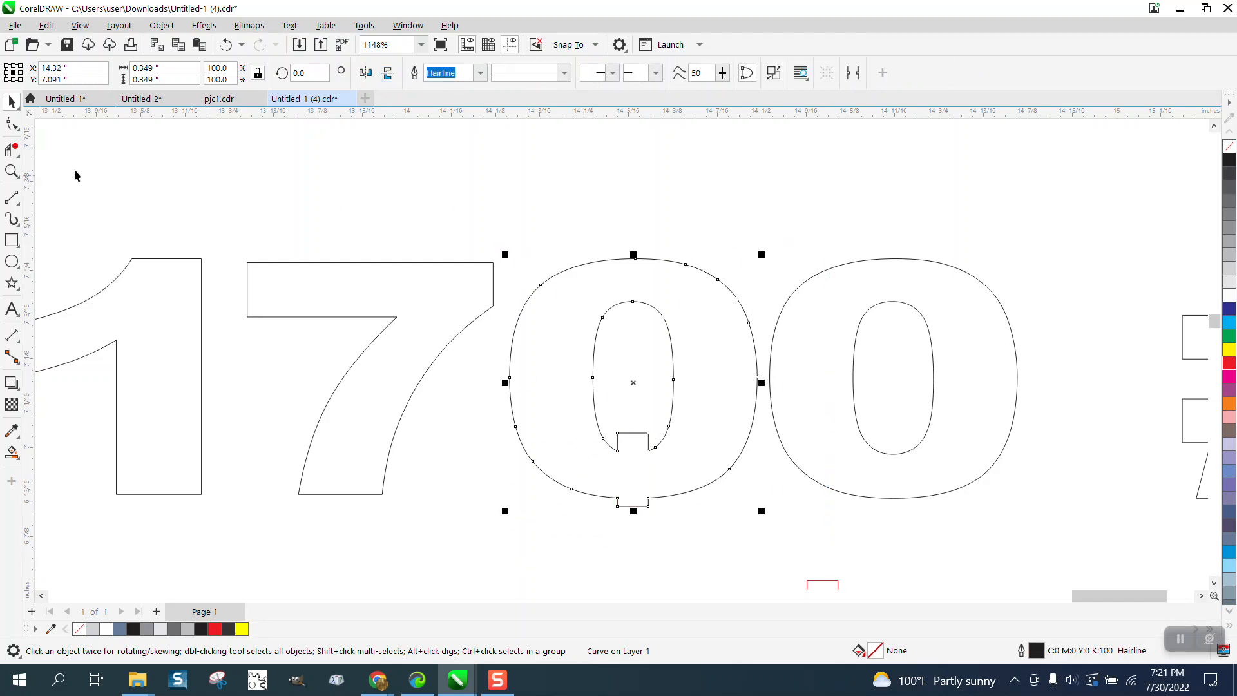
click(12, 149)
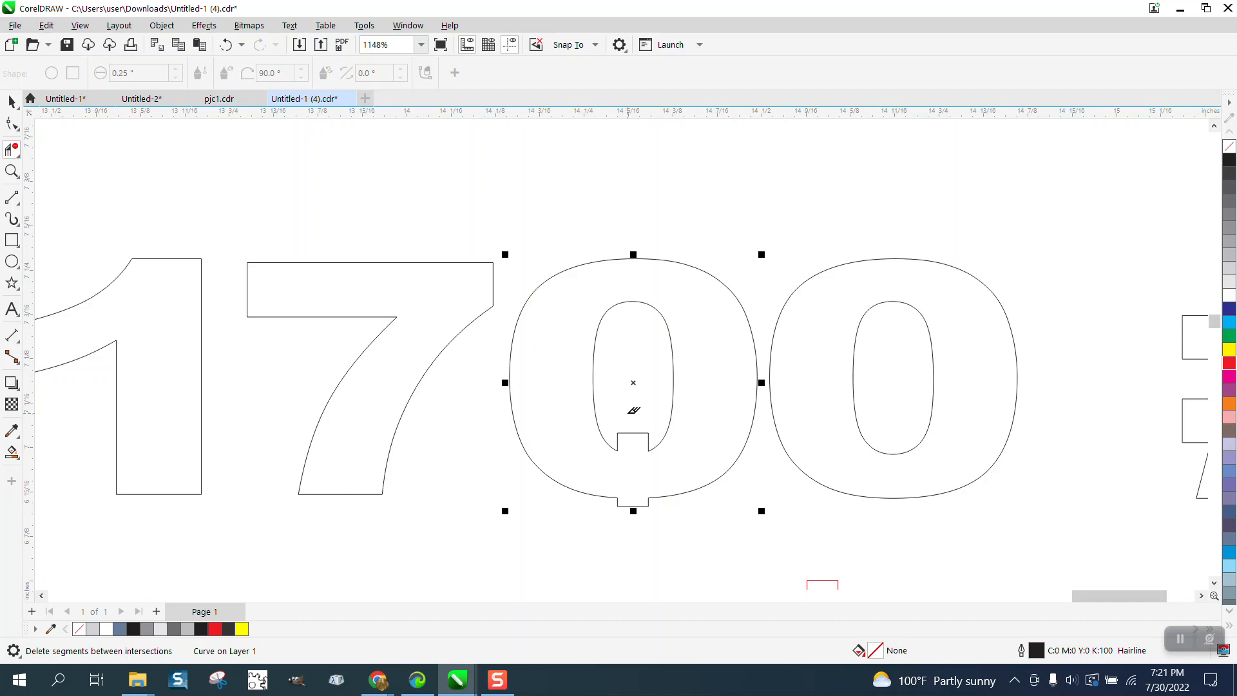
click(633, 432)
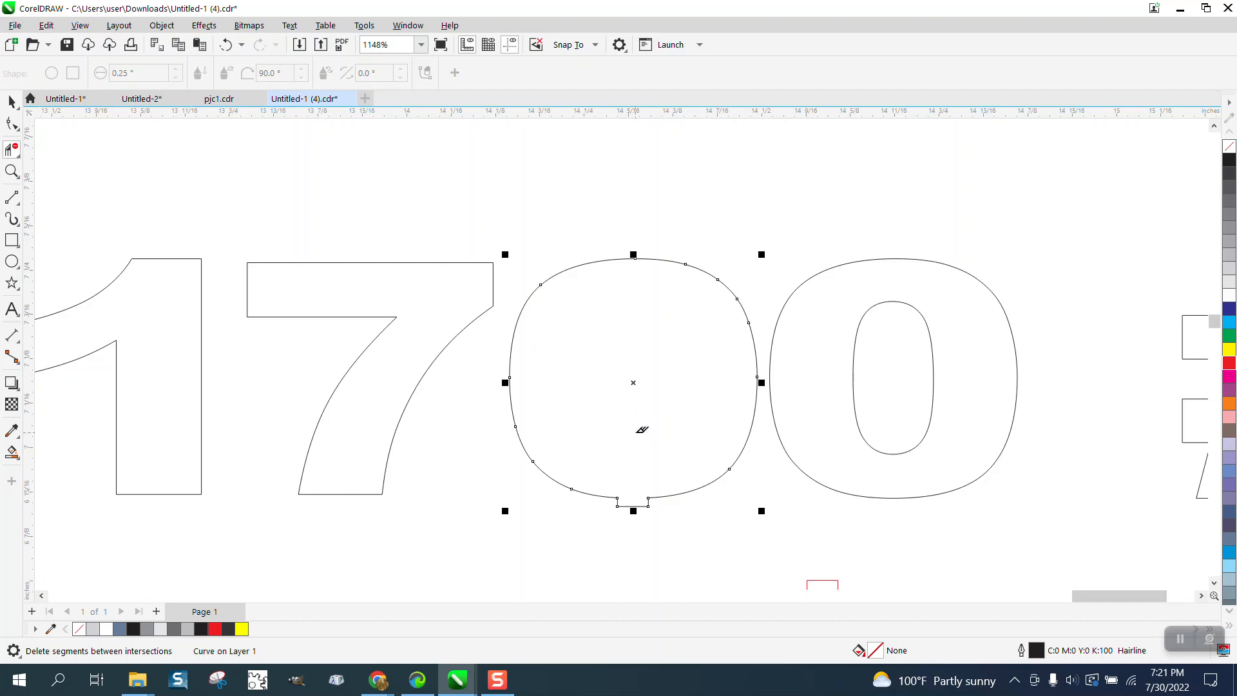
click(231, 49)
click(231, 50)
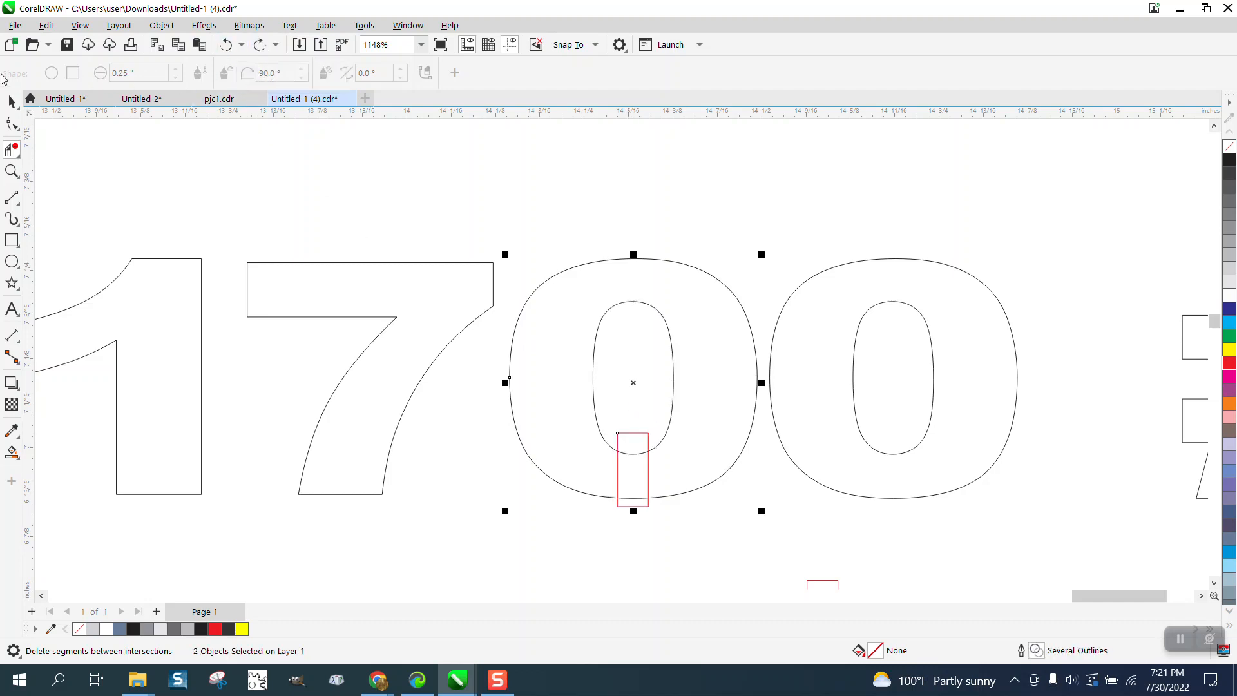
Try Intersect on the first zero and the small rectangle, undoing the result.
click(11, 101)
drag(491, 211, 785, 543)
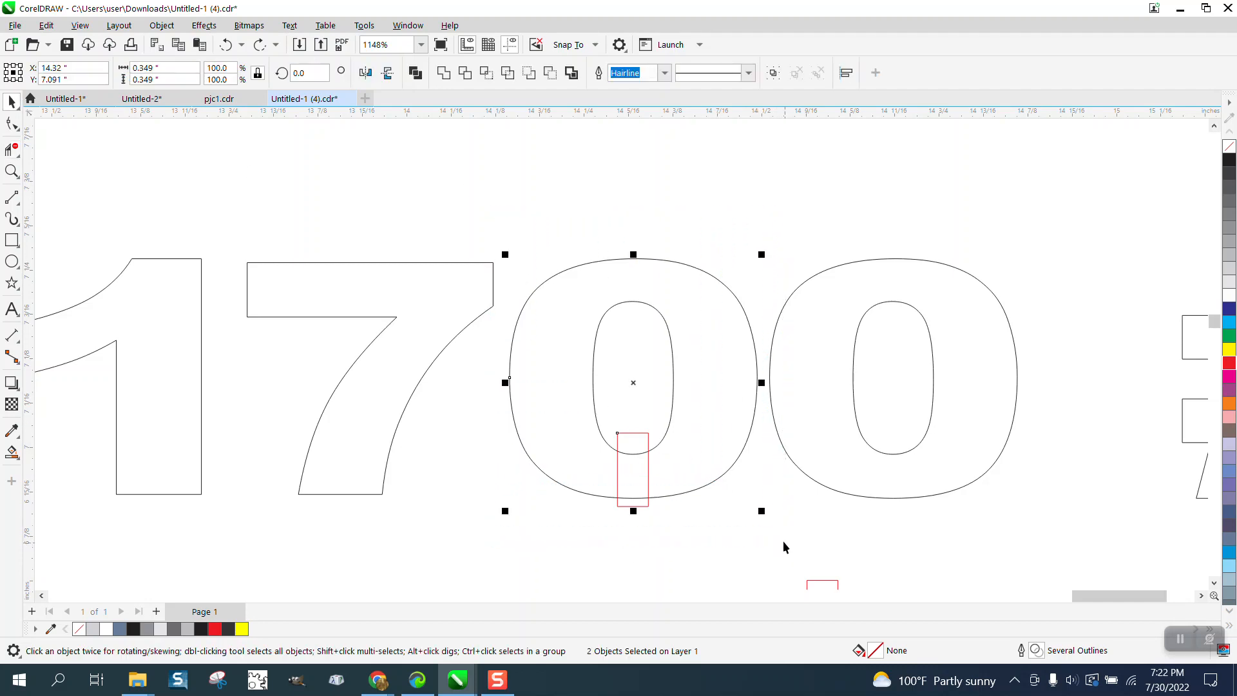
click(487, 74)
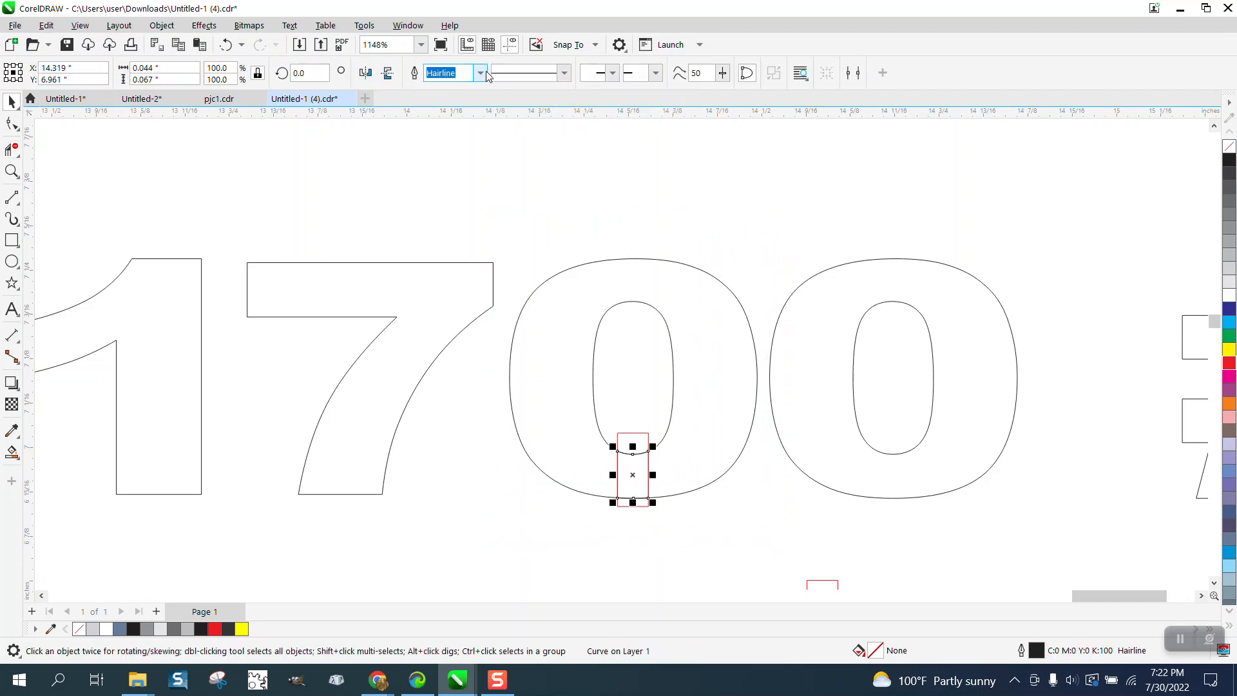
key(Down)
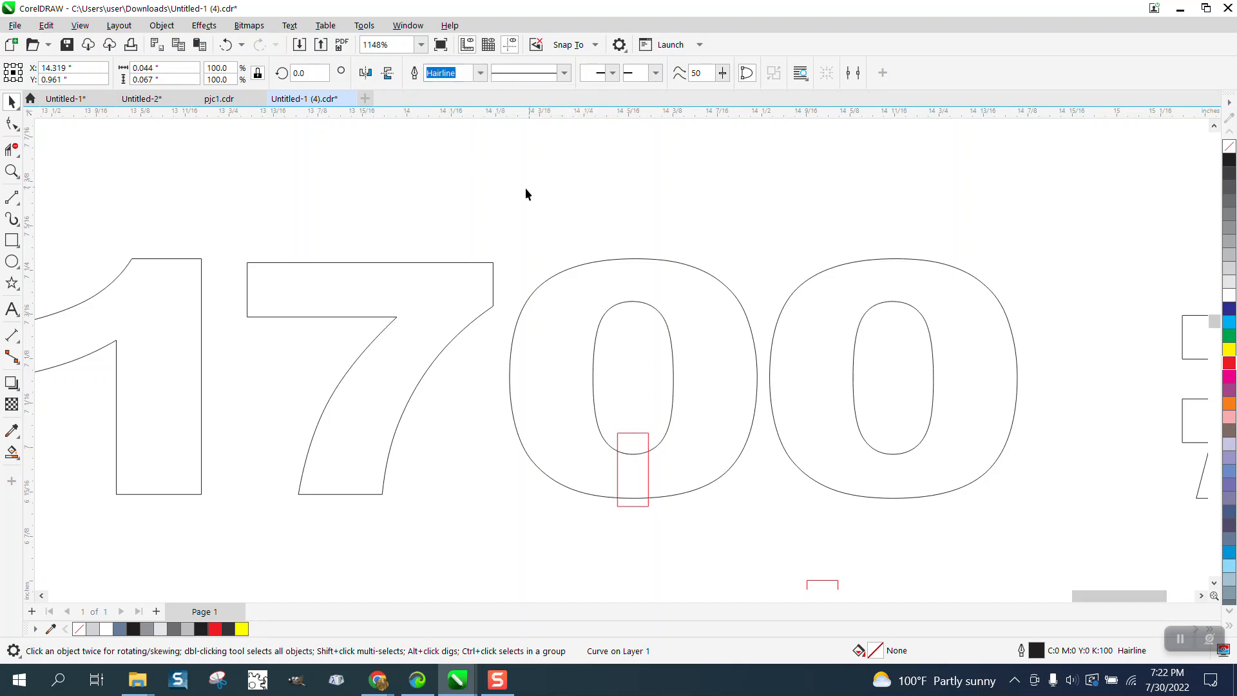
scroll(526, 193, down, 1)
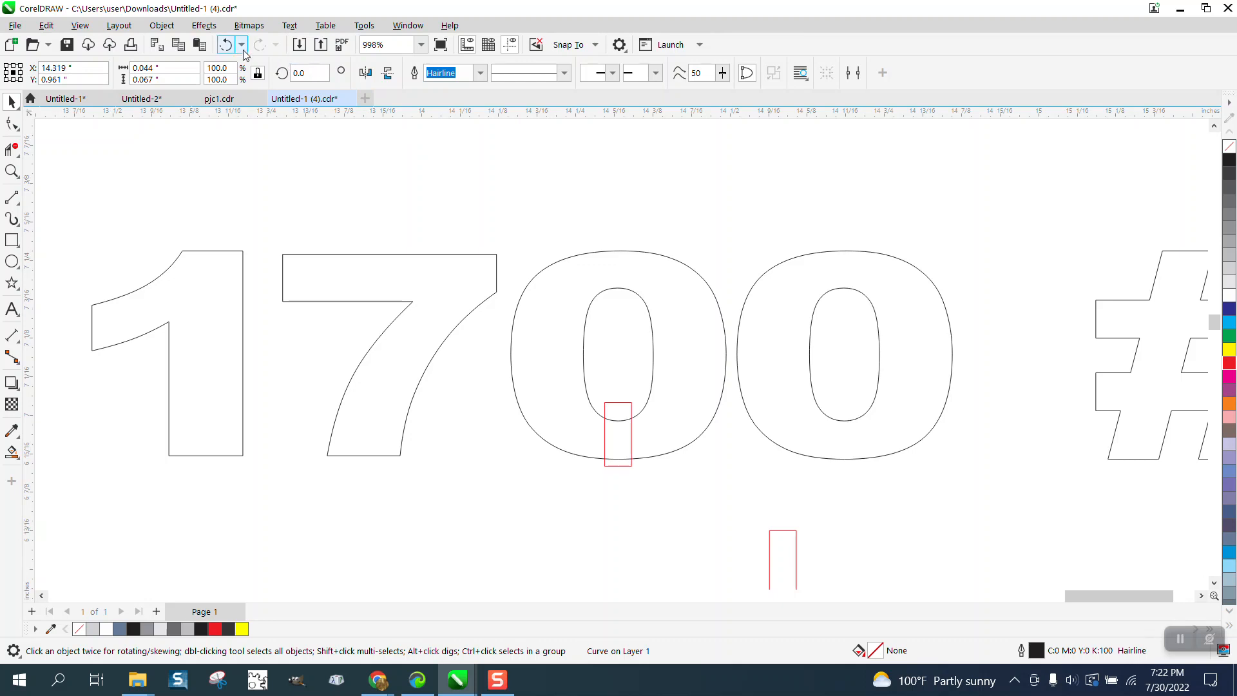
click(226, 44)
click(476, 166)
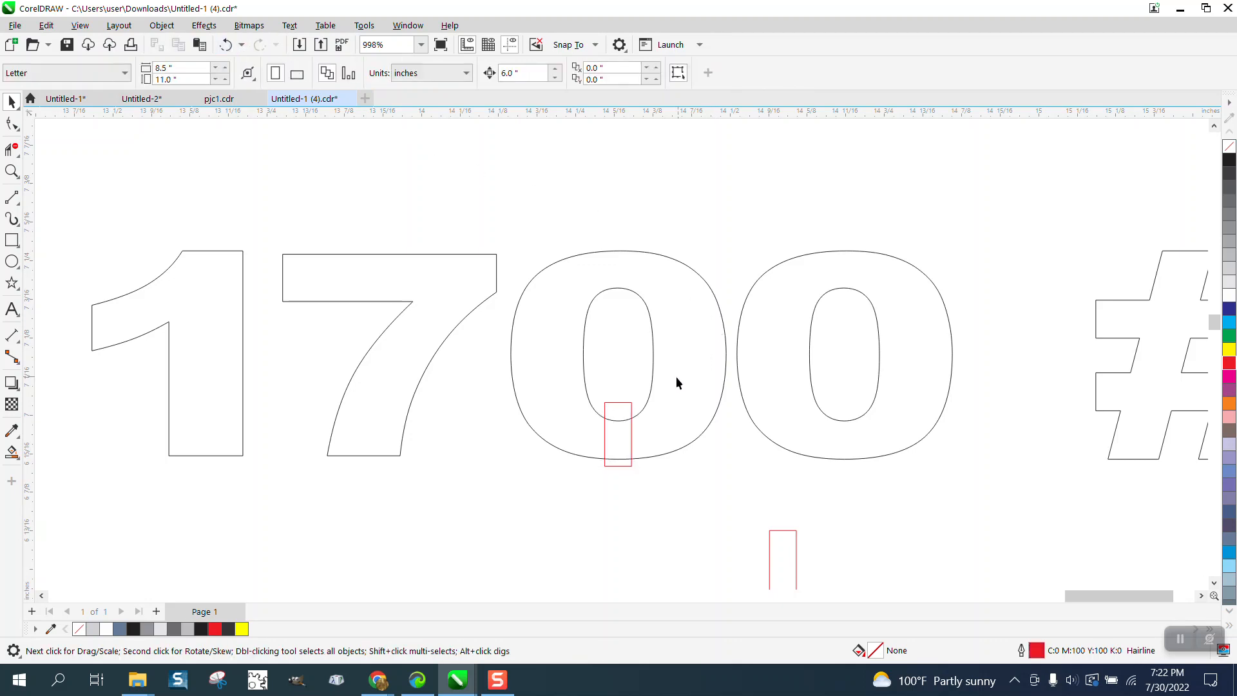
Cut the small rectangle out of the first zero's lower wall with Back Minus Front to form a stencil bridge.
drag(623, 414, 782, 508)
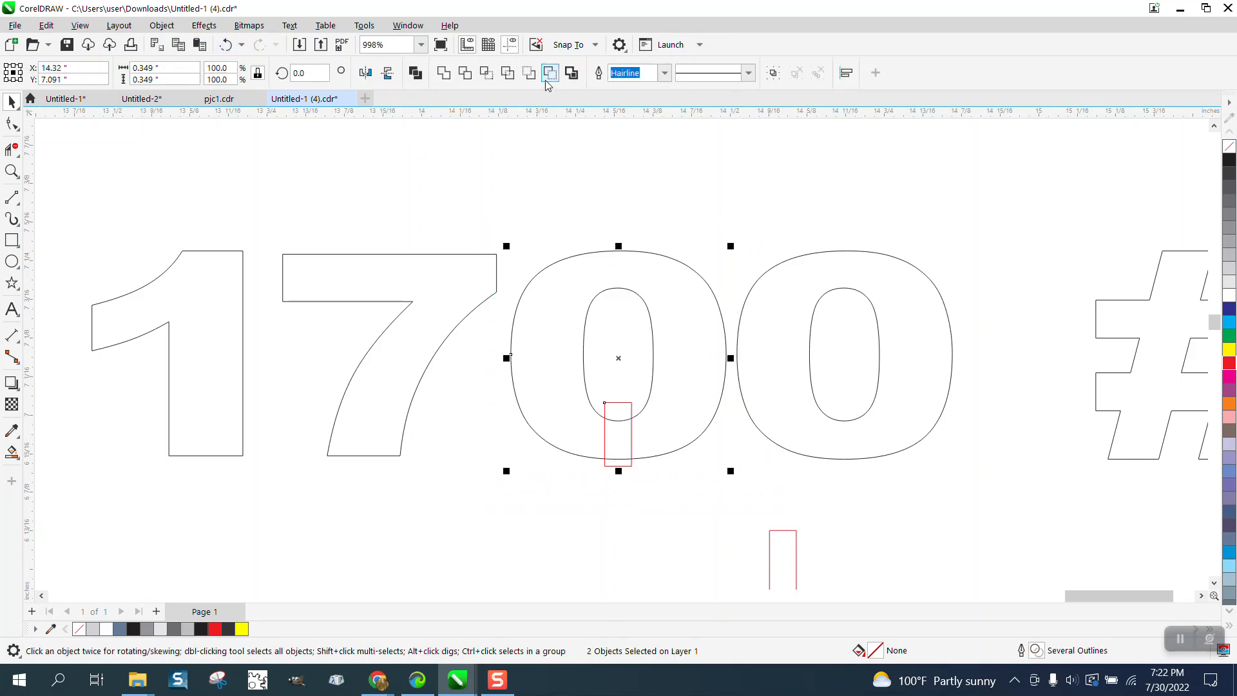
click(549, 74)
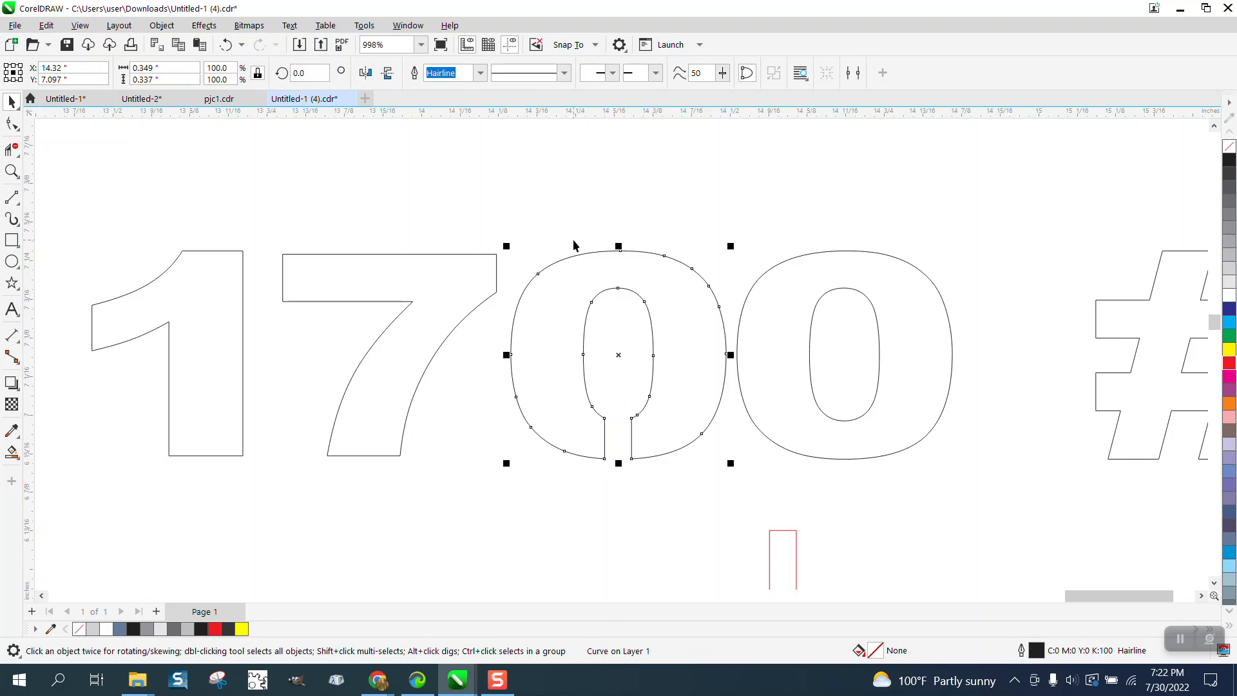
scroll(473, 205, down, 1)
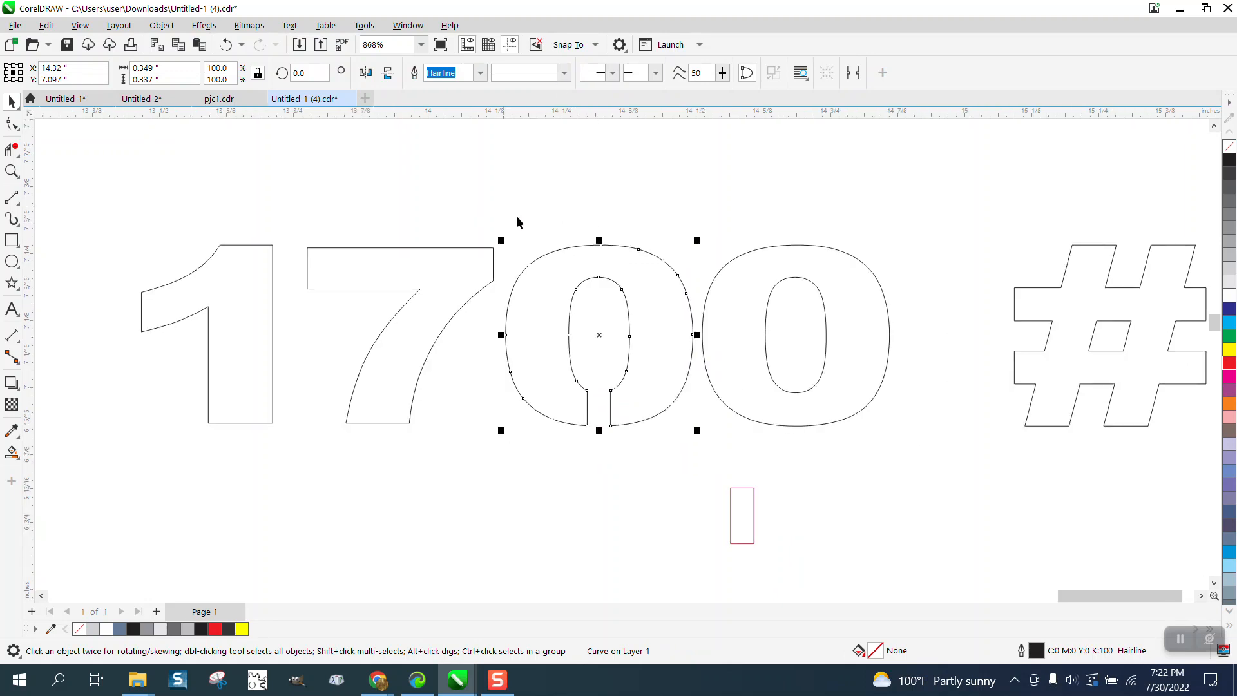
click(677, 269)
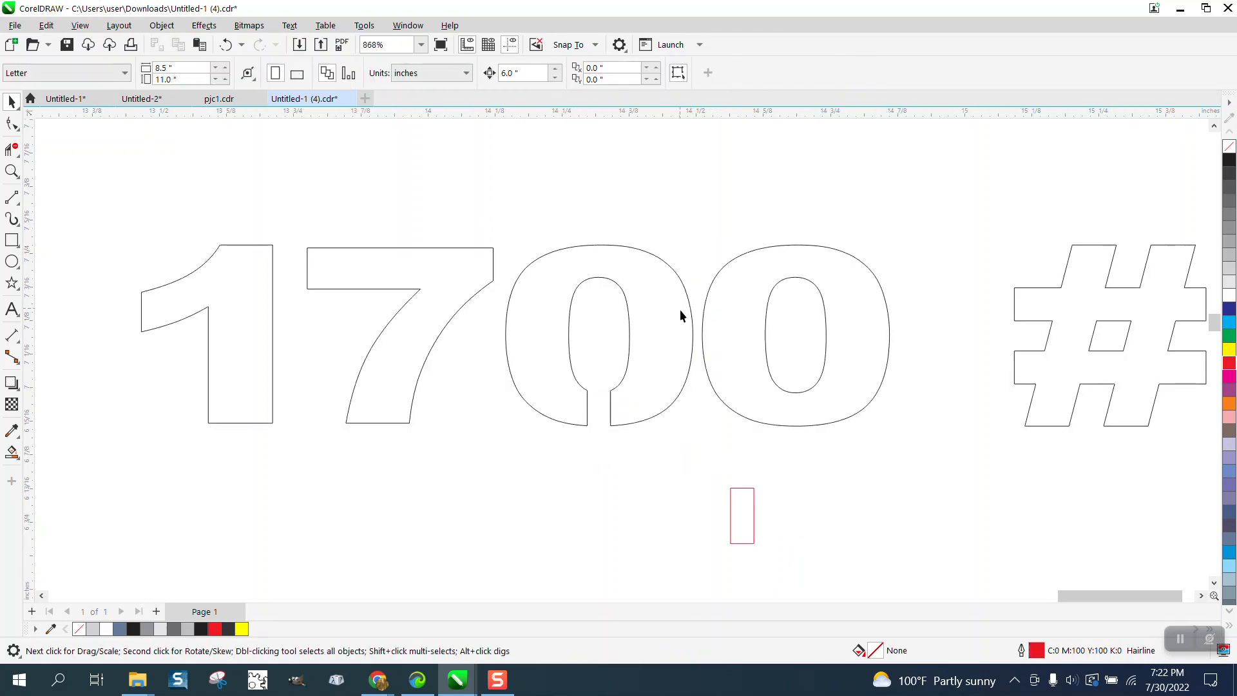
Create a 0.349 by 0.337 inch rectangle around the second zero of 1700 matching its bounding box.
click(723, 313)
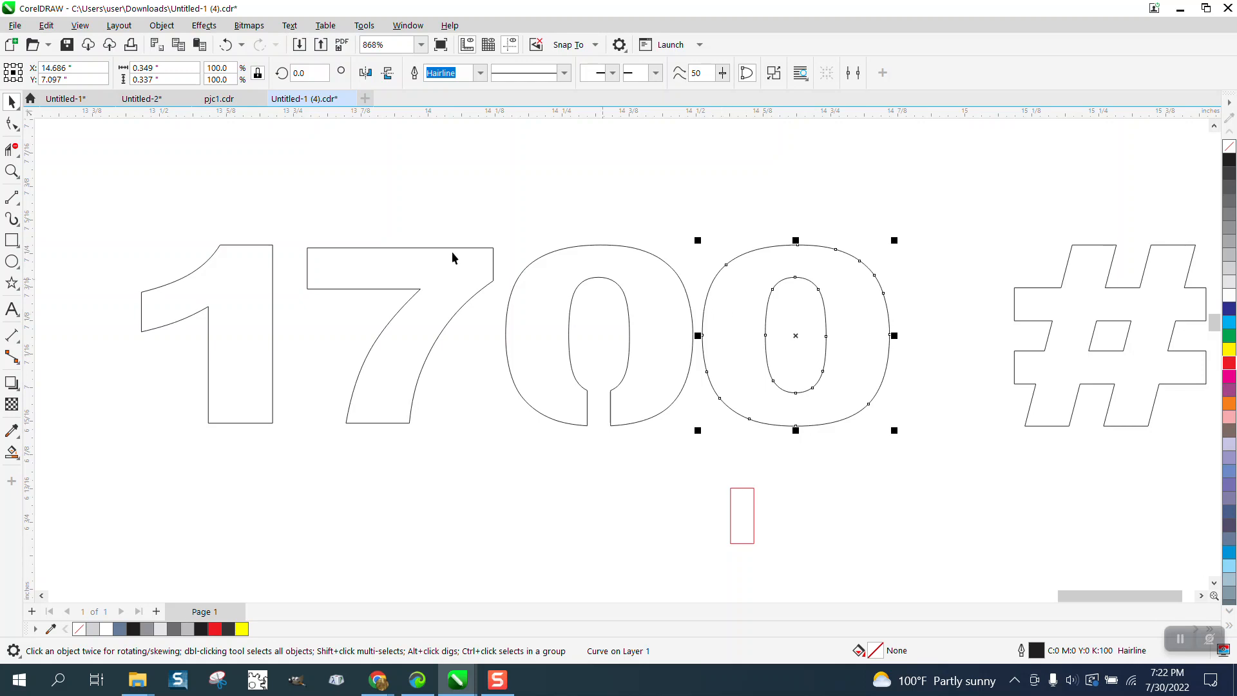
shift+double_click(13, 242)
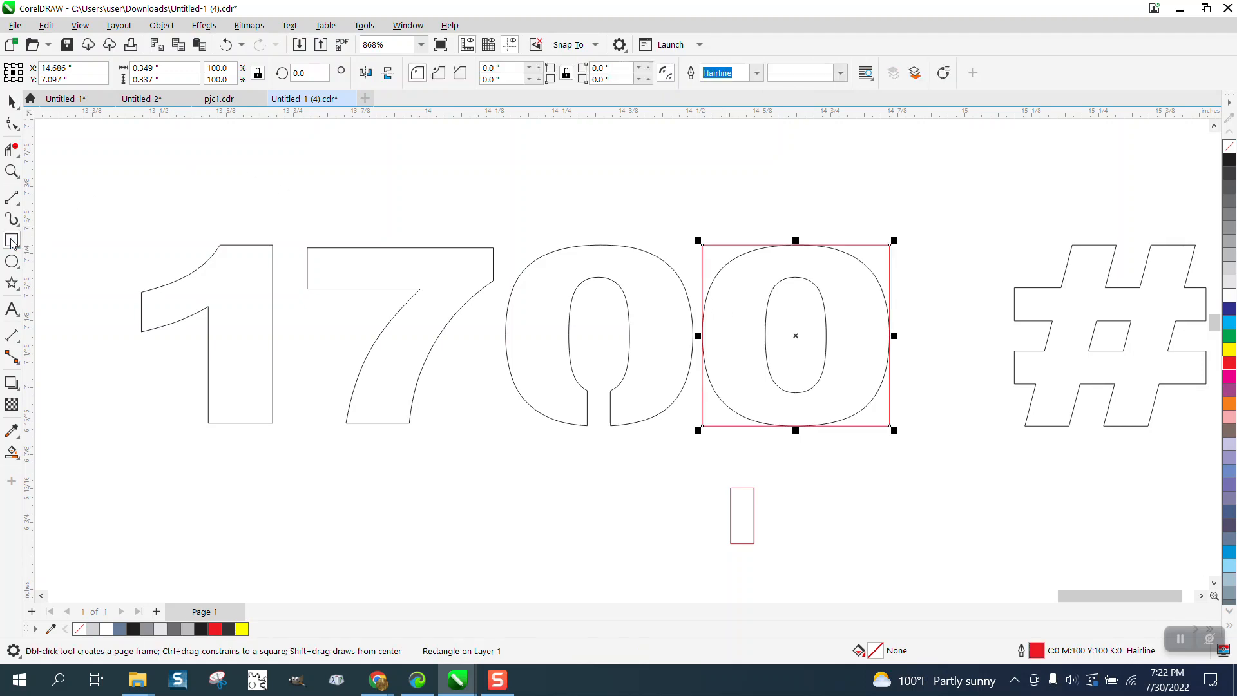
click(12, 102)
drag(231, 137, 246, 146)
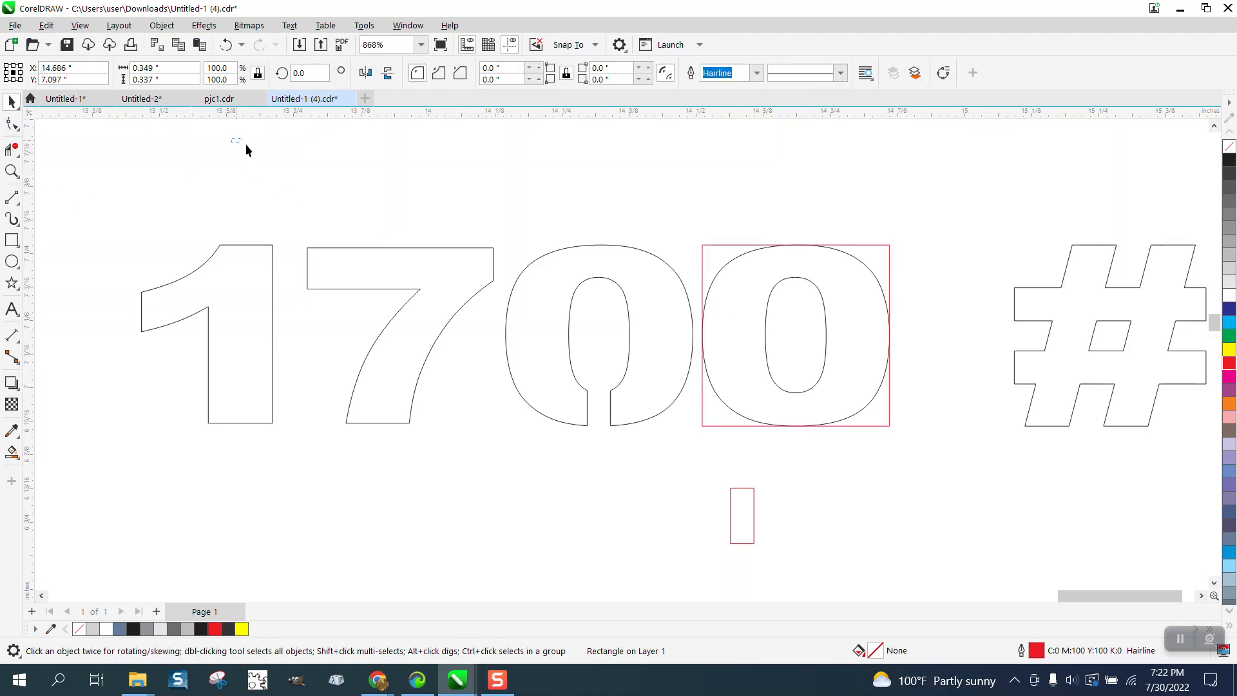
Delete the uncut second zero of 1700 while keeping its bounding rectangle, restoring the rectangle if it is removed by mistake.
click(790, 279)
key(Delete)
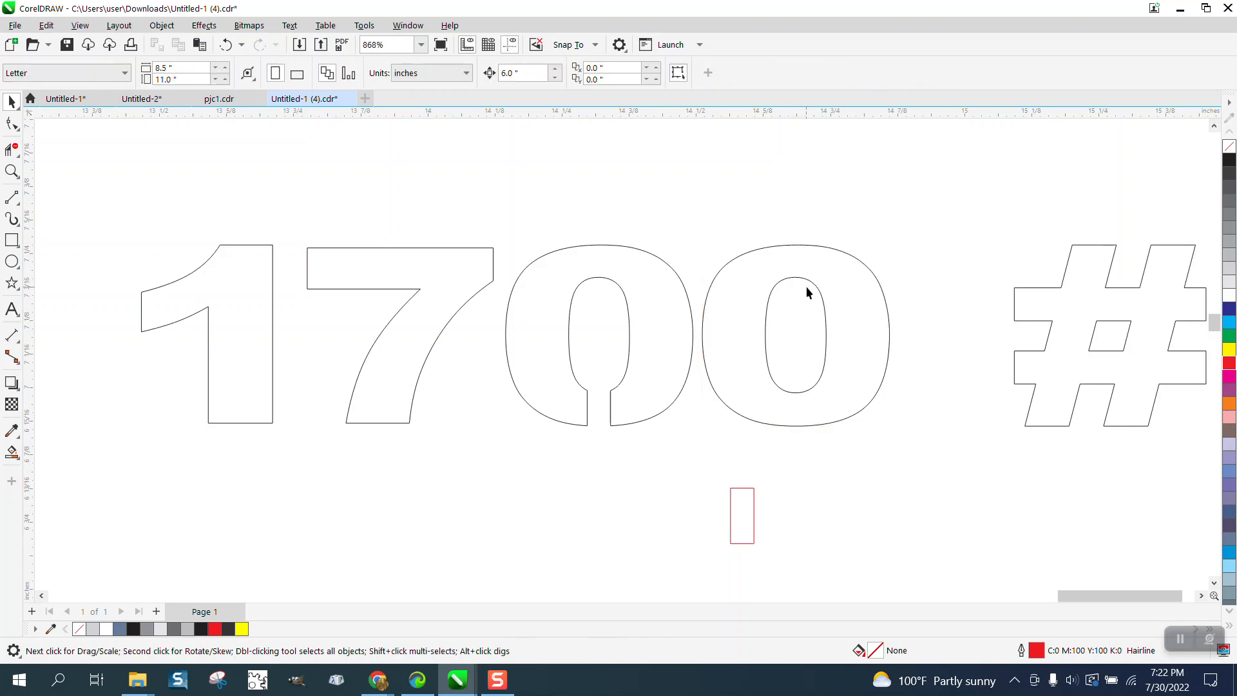
click(760, 258)
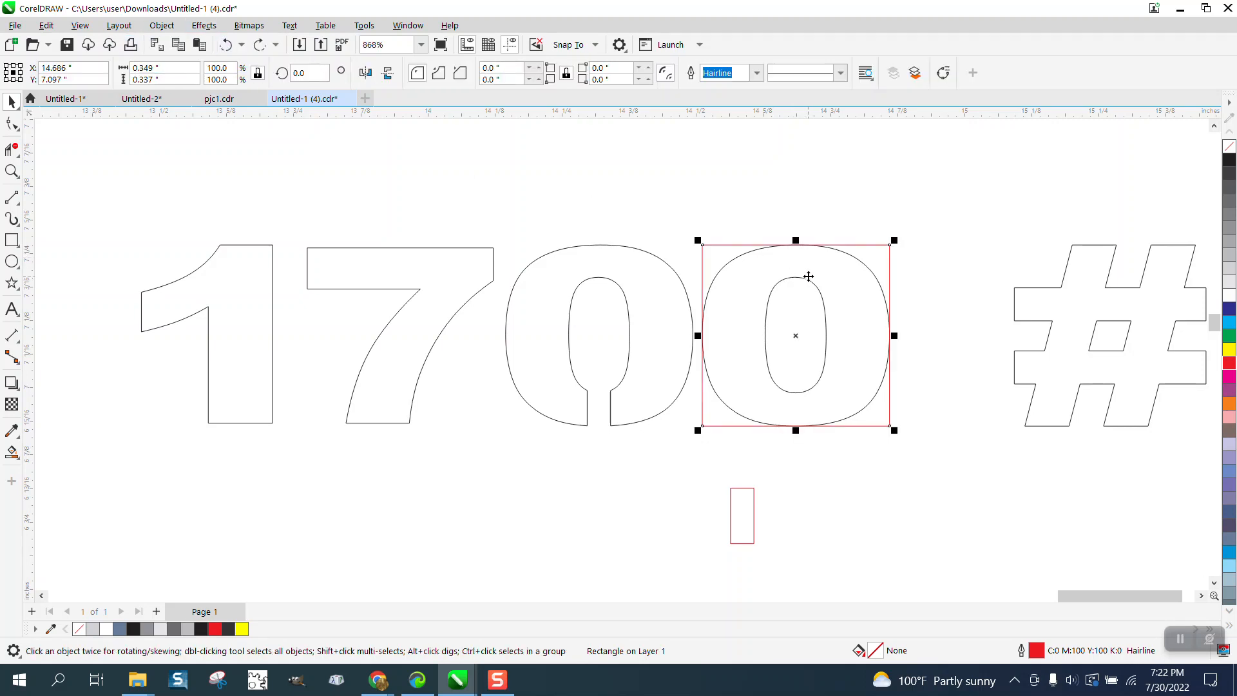
click(930, 233)
click(874, 279)
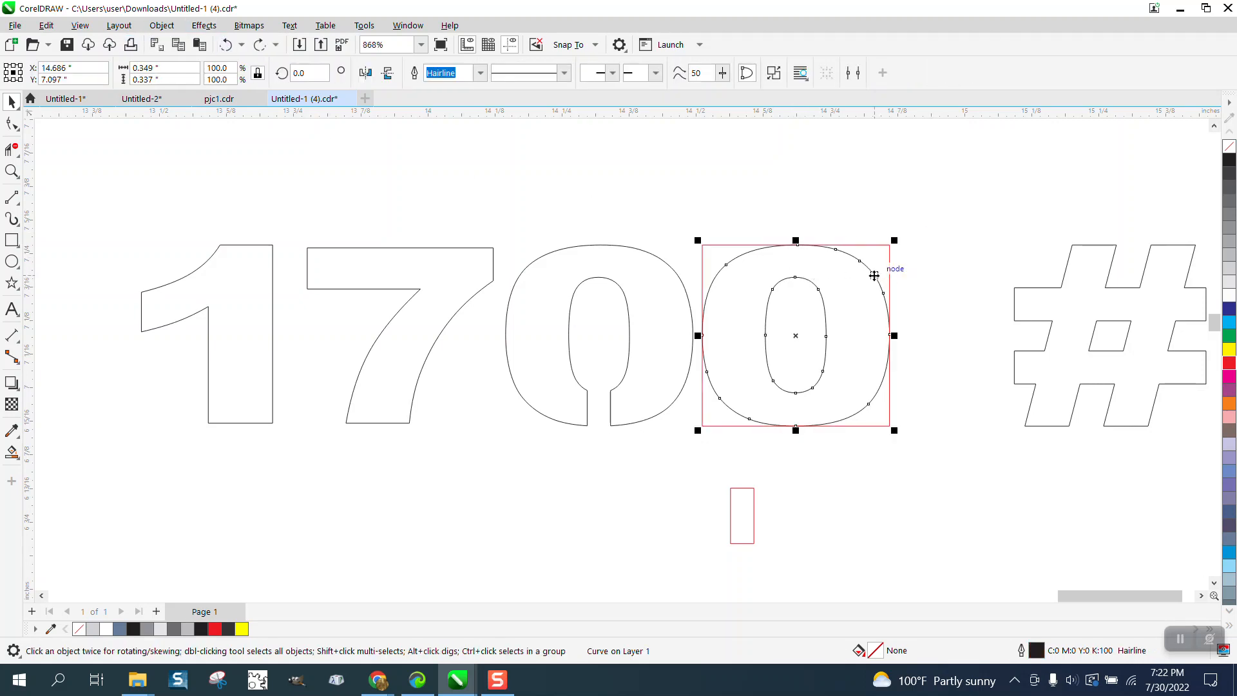
key(Delete)
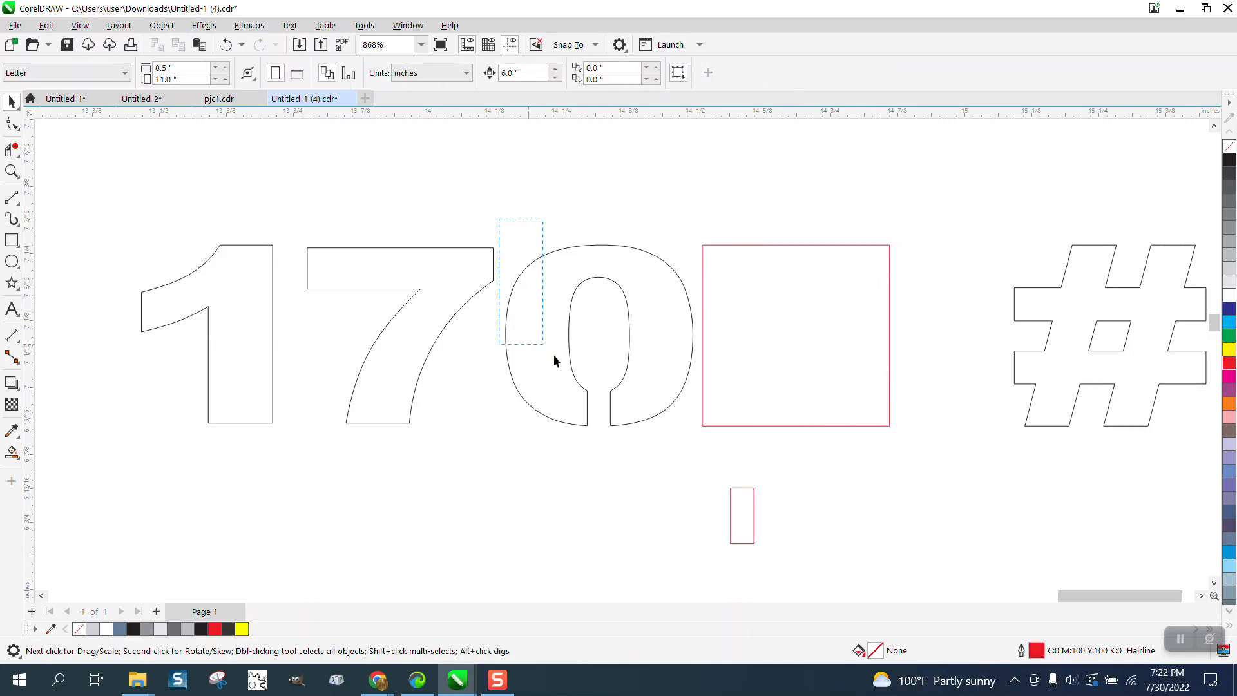
Duplicate the bridged first zero and centre the copy on the rectangle marking the second zero's position.
drag(705, 436, 709, 435)
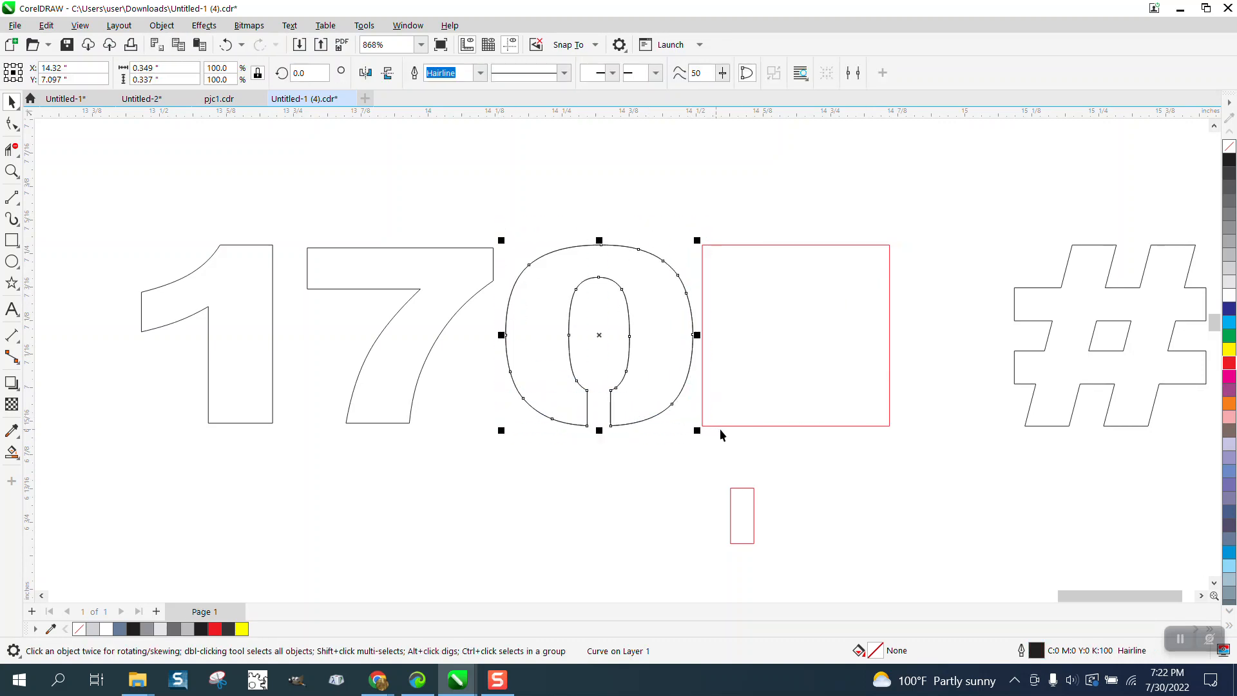
shift+click(791, 386)
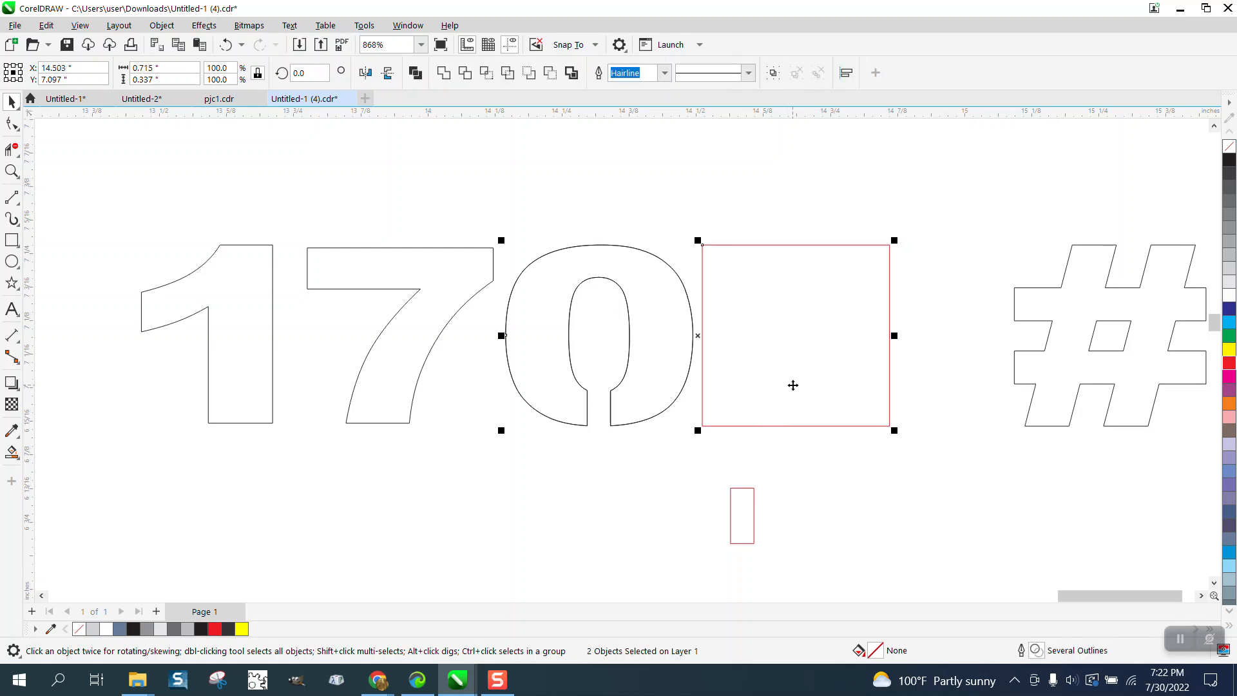
key(c)
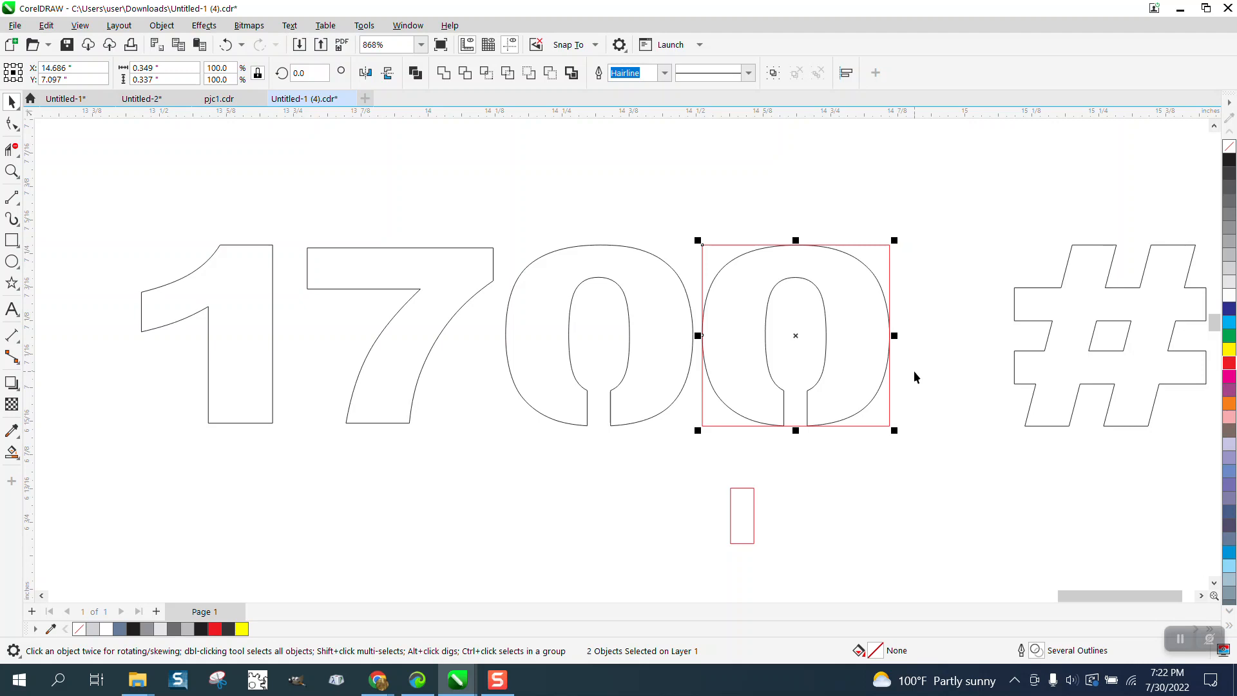
click(901, 324)
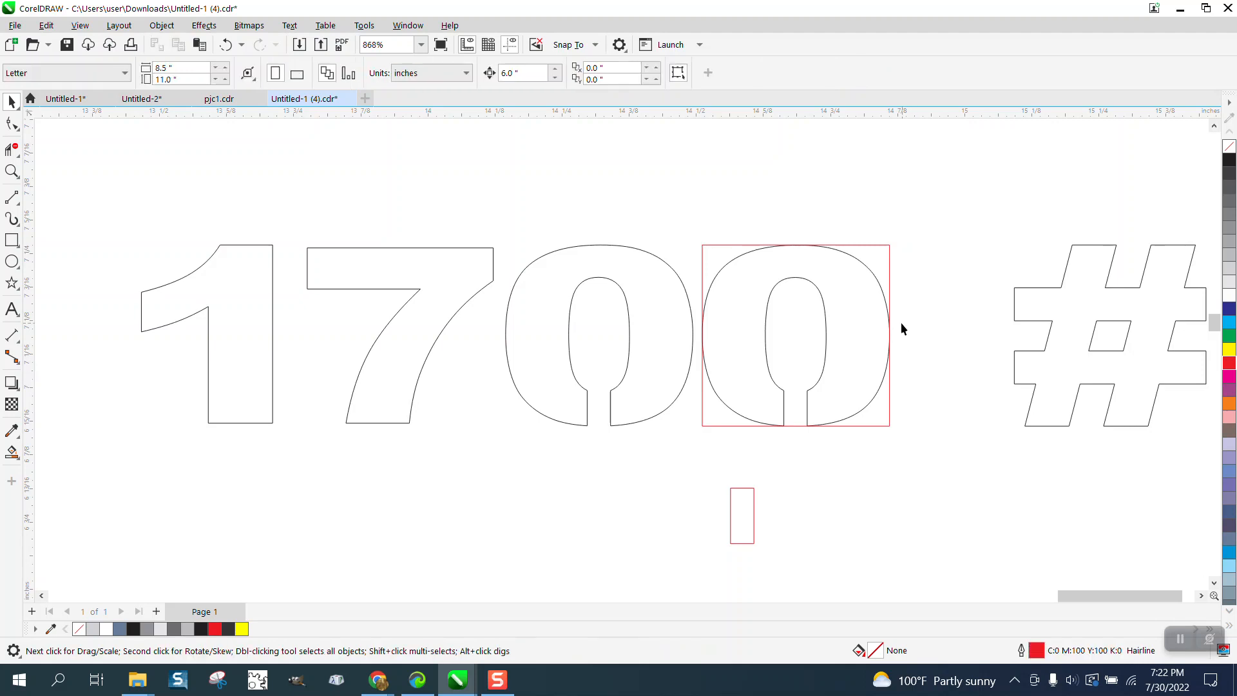
Delete the bounding rectangle around the second zero of 1700.
click(890, 287)
scroll(888, 284, down, 5)
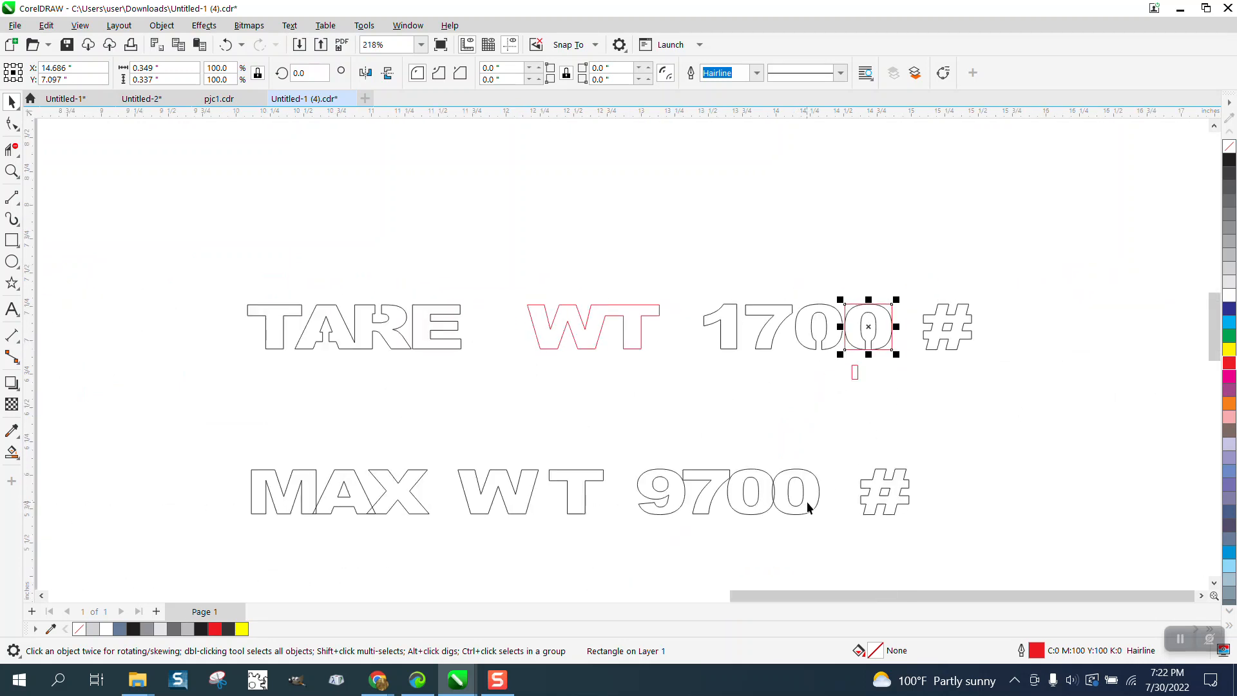
click(811, 502)
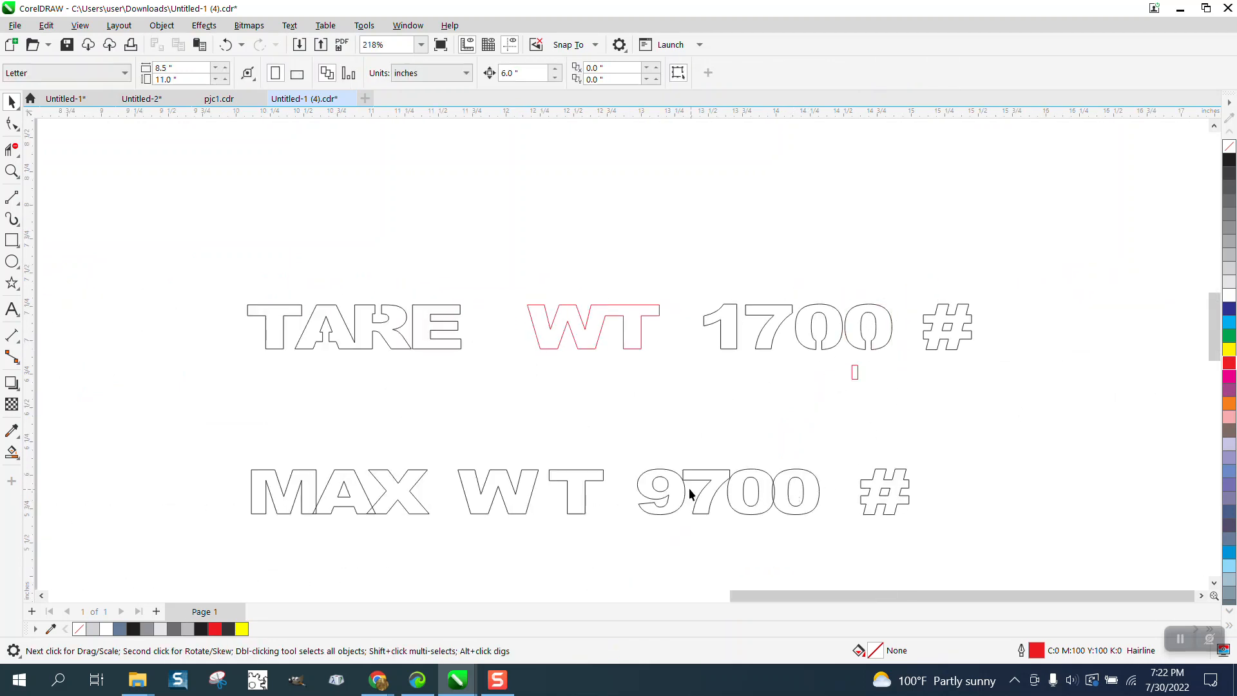
click(12, 171)
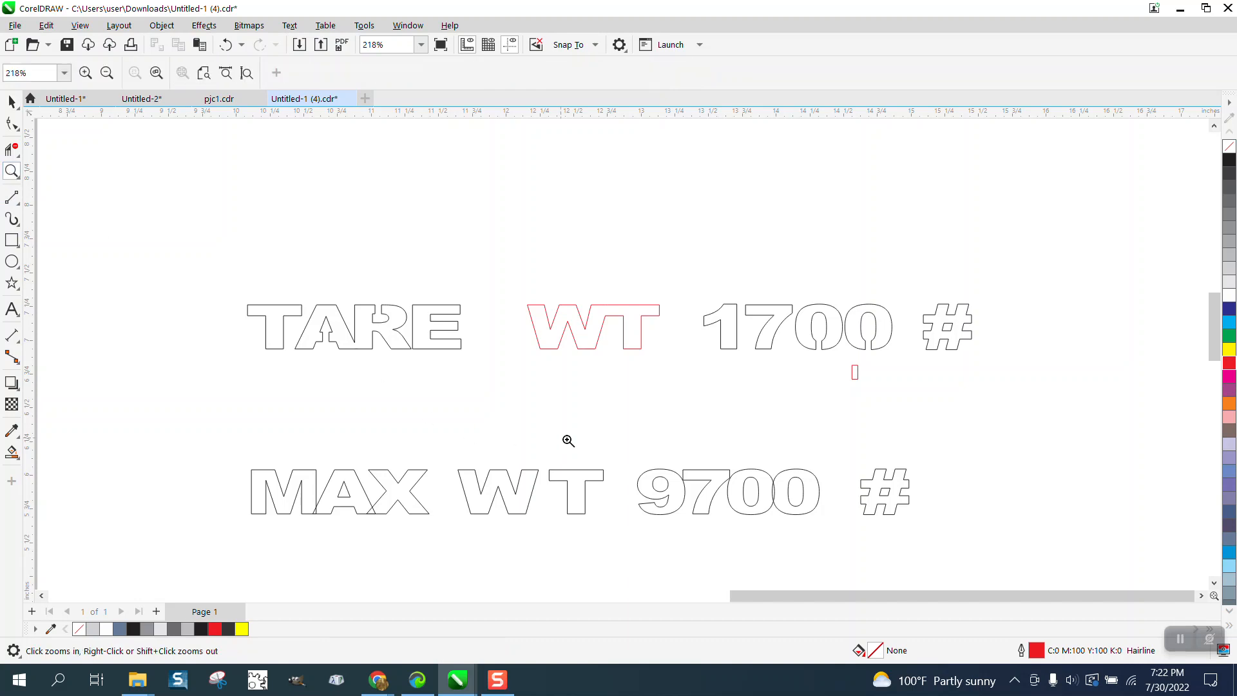
Move both zeros of 9700 horizontally to the right so they no longer overlap each other or the 7.
drag(568, 440, 870, 535)
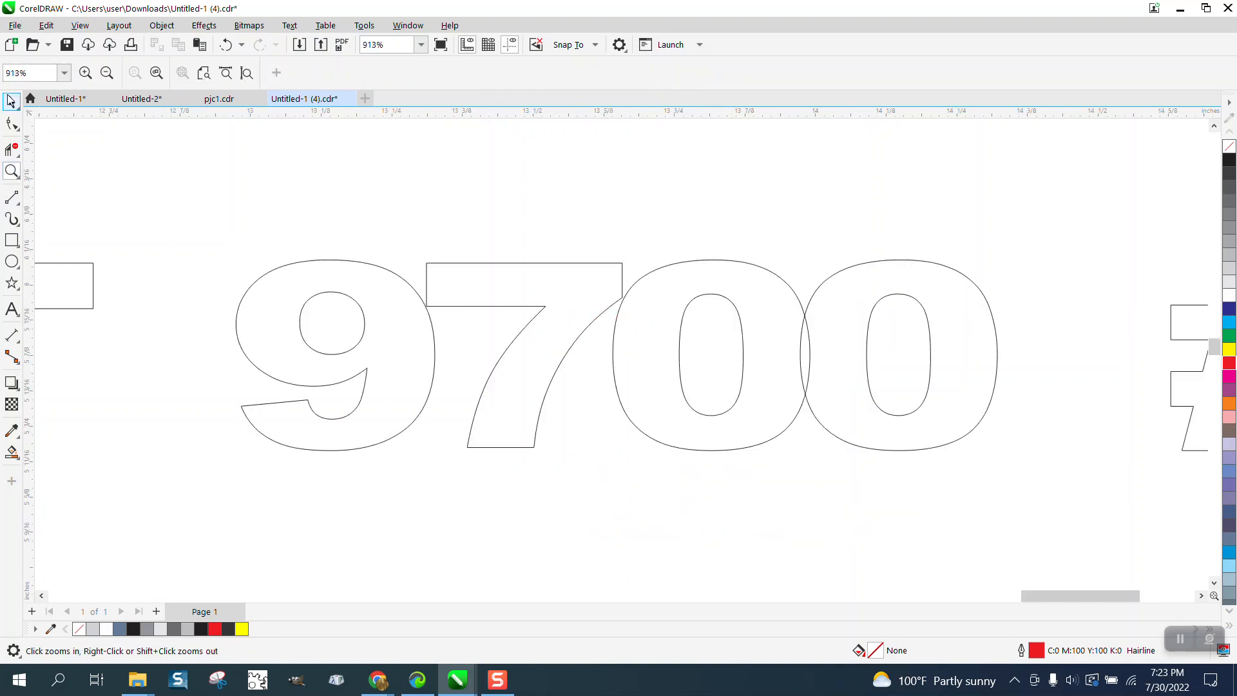
click(11, 101)
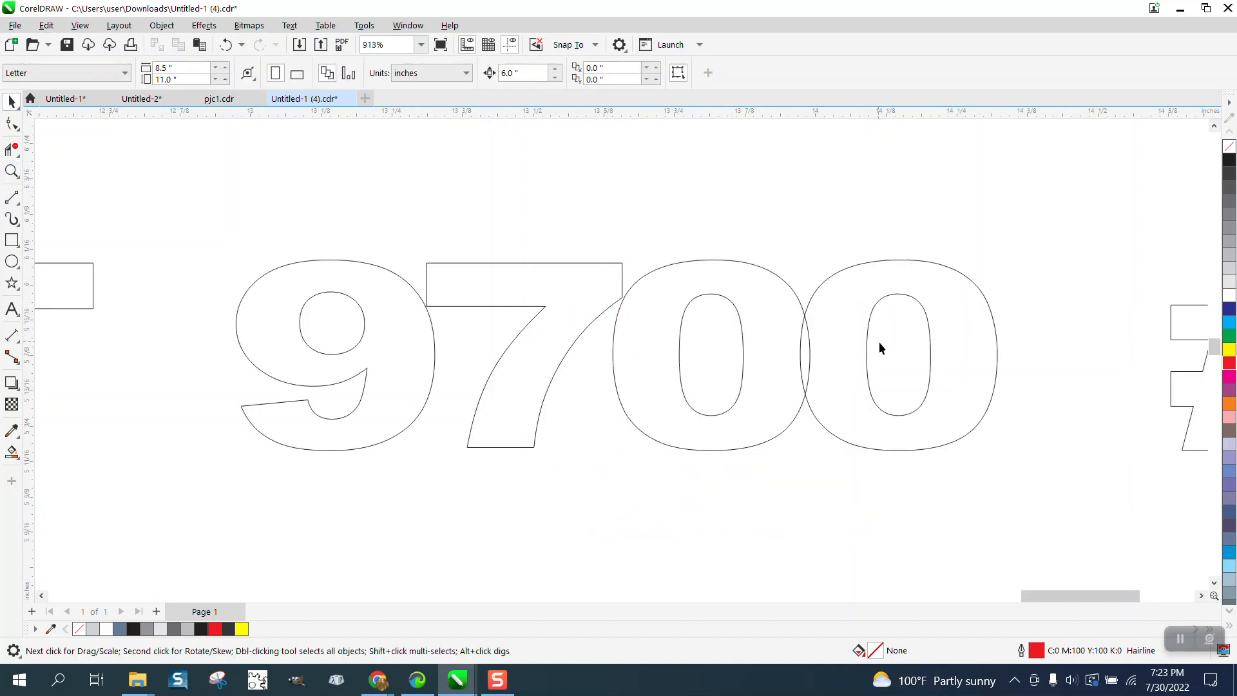
click(929, 365)
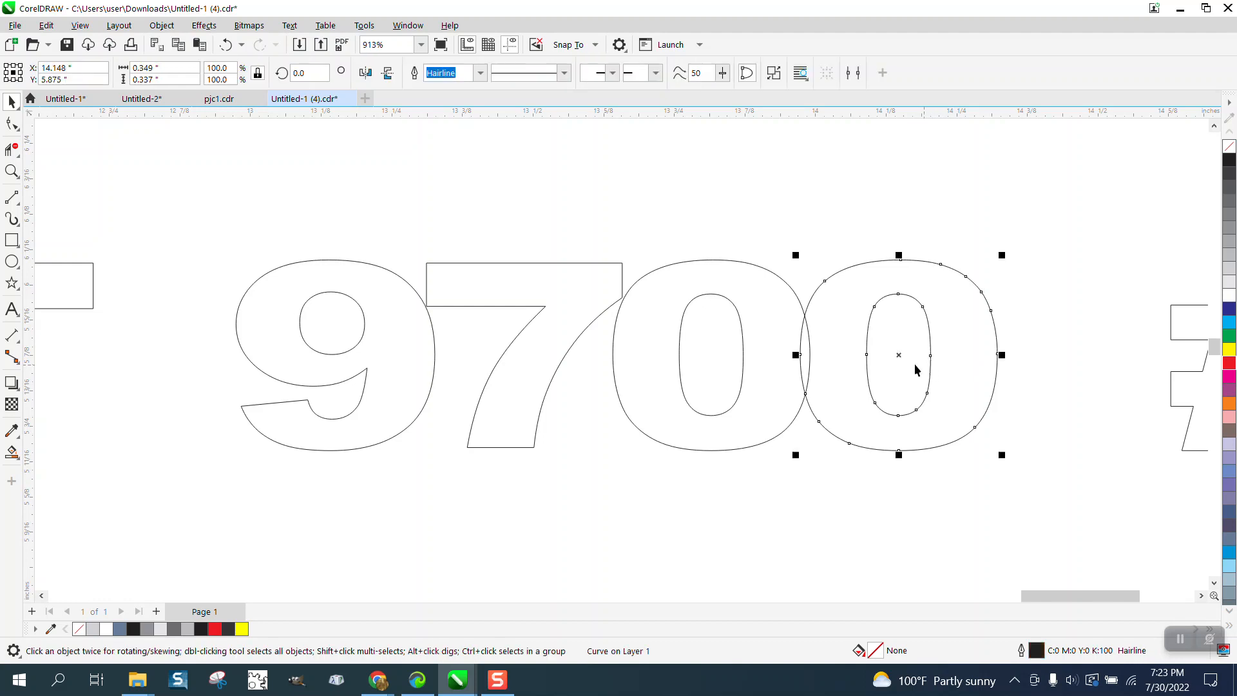
drag(904, 357, 945, 358)
click(738, 358)
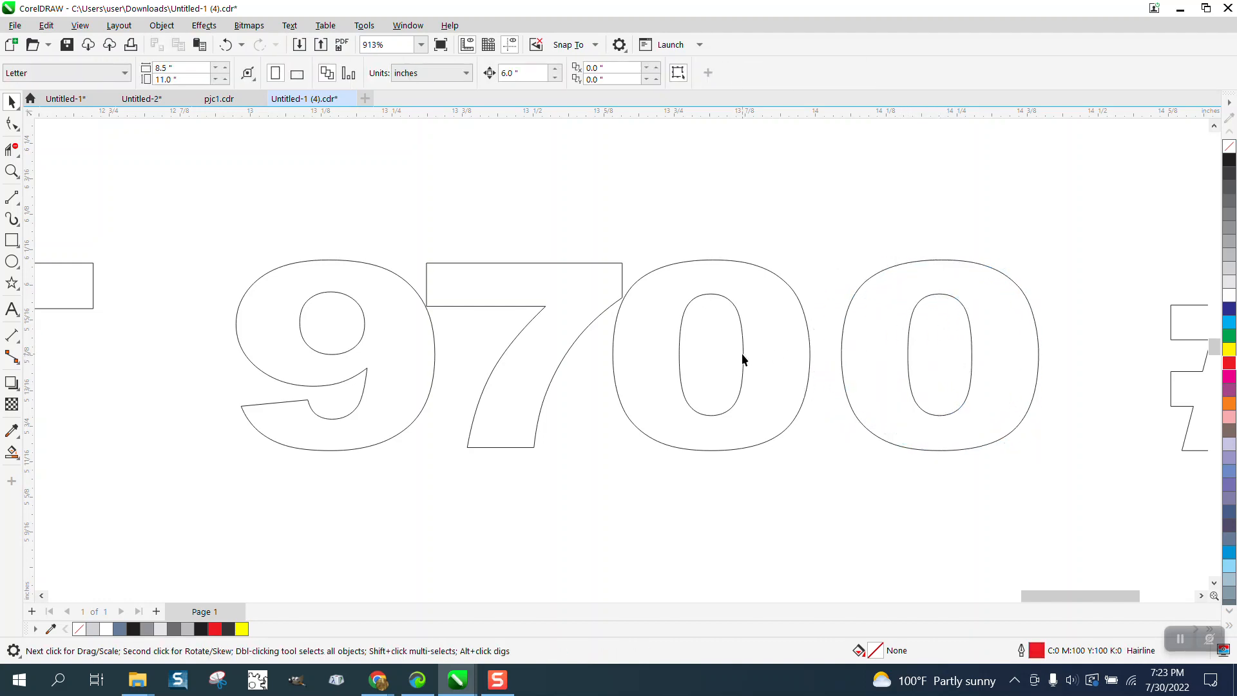
click(718, 354)
drag(717, 353, 732, 360)
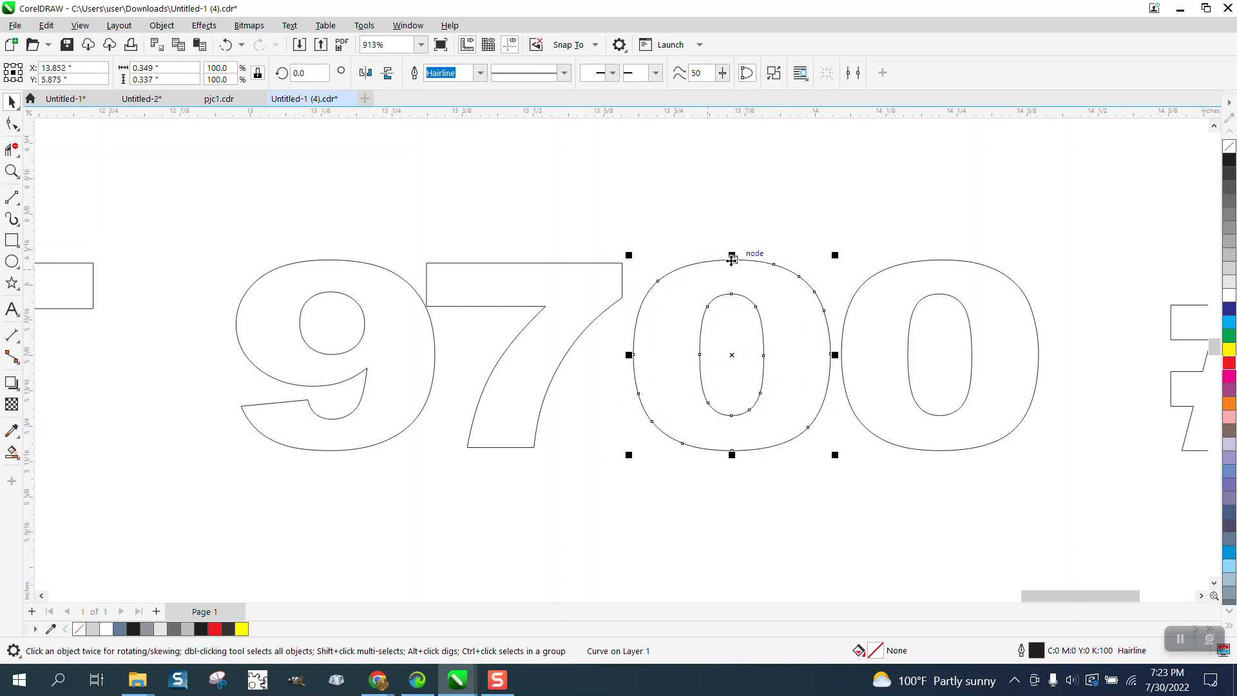
Create a 0.349 by 0.337 inch rectangle around each zero of 9700, matching its bounding box.
drag(593, 230, 874, 502)
shift+double_click(11, 239)
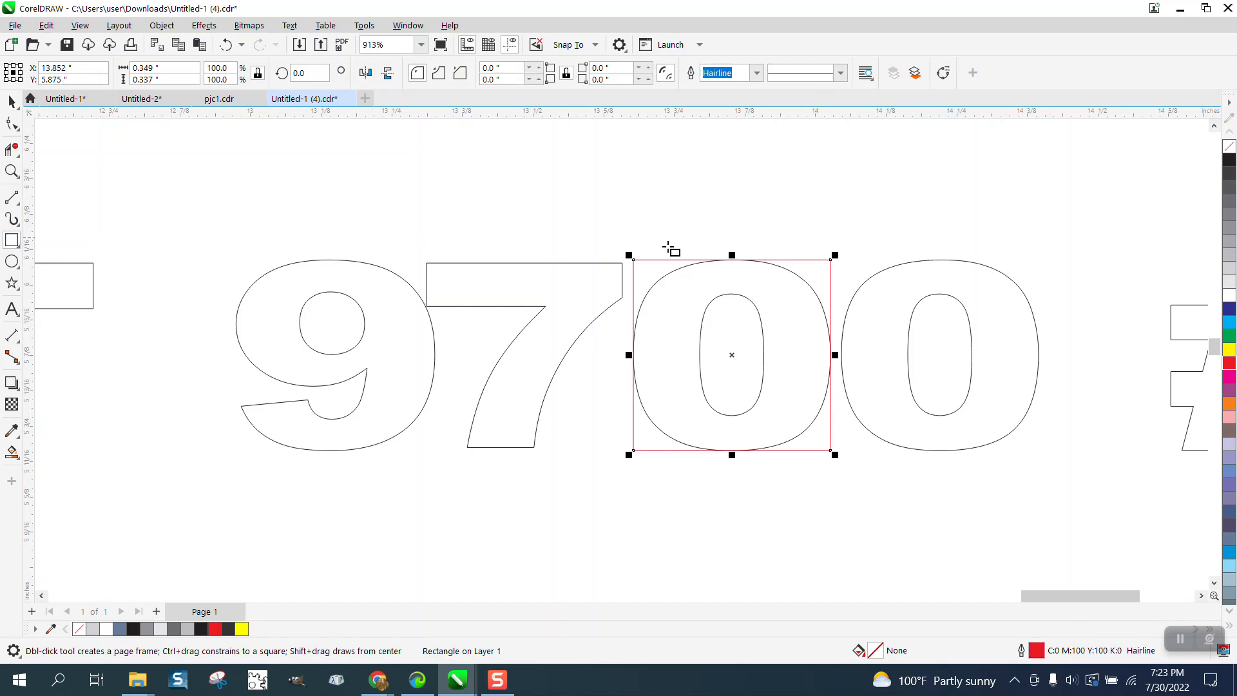
click(11, 102)
click(902, 281)
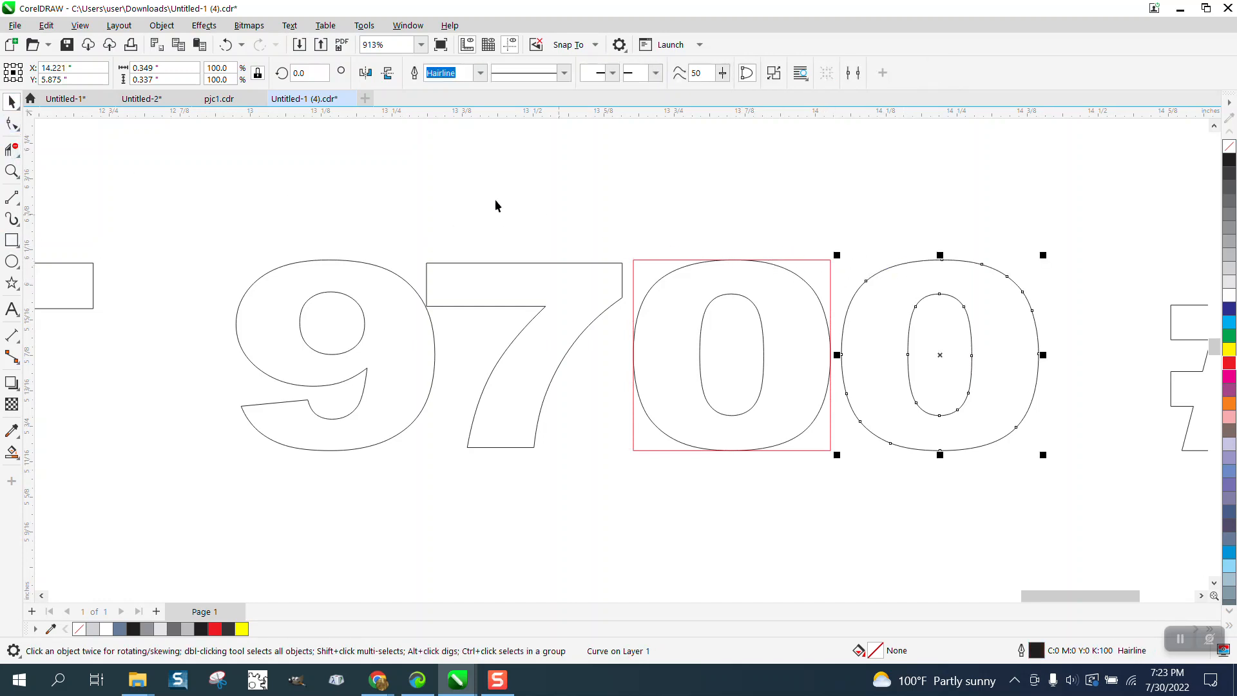
click(11, 240)
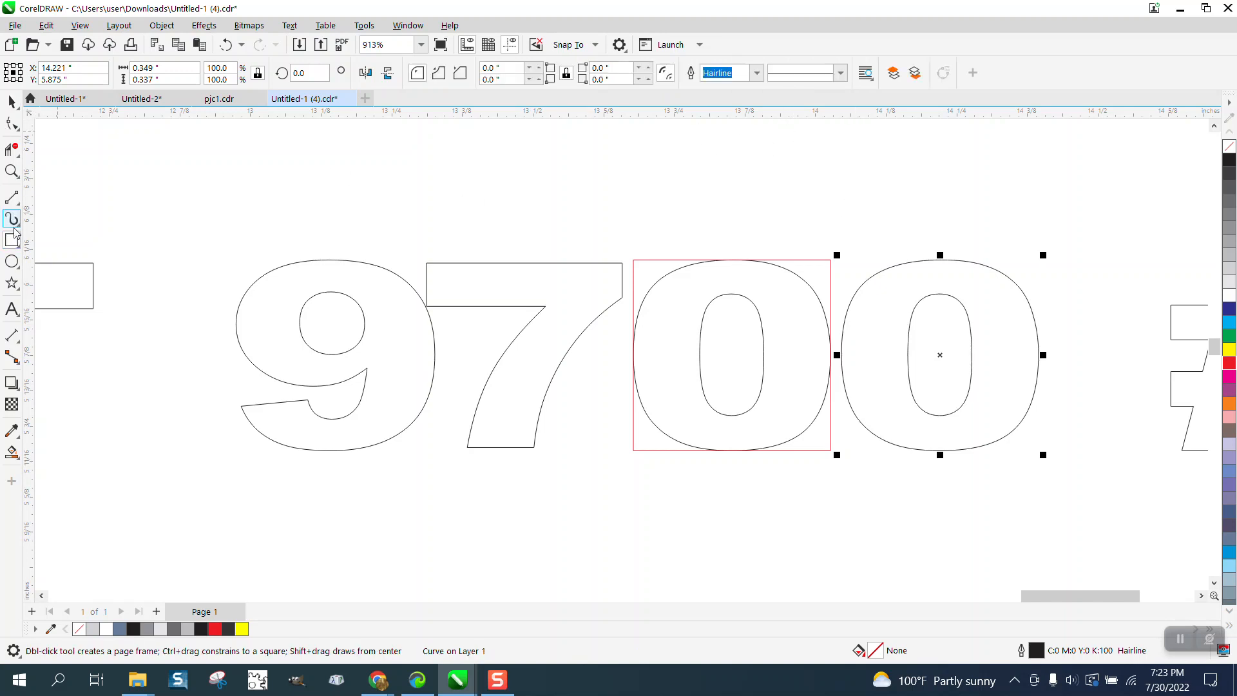
click(11, 121)
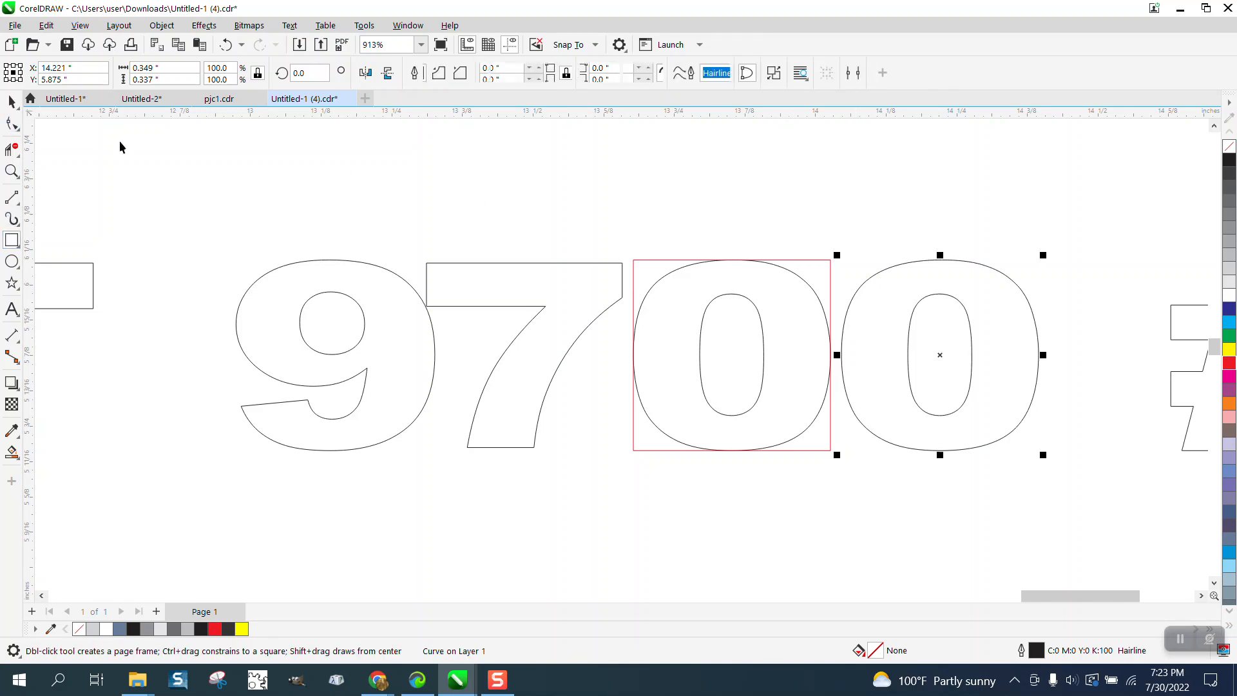
click(12, 240)
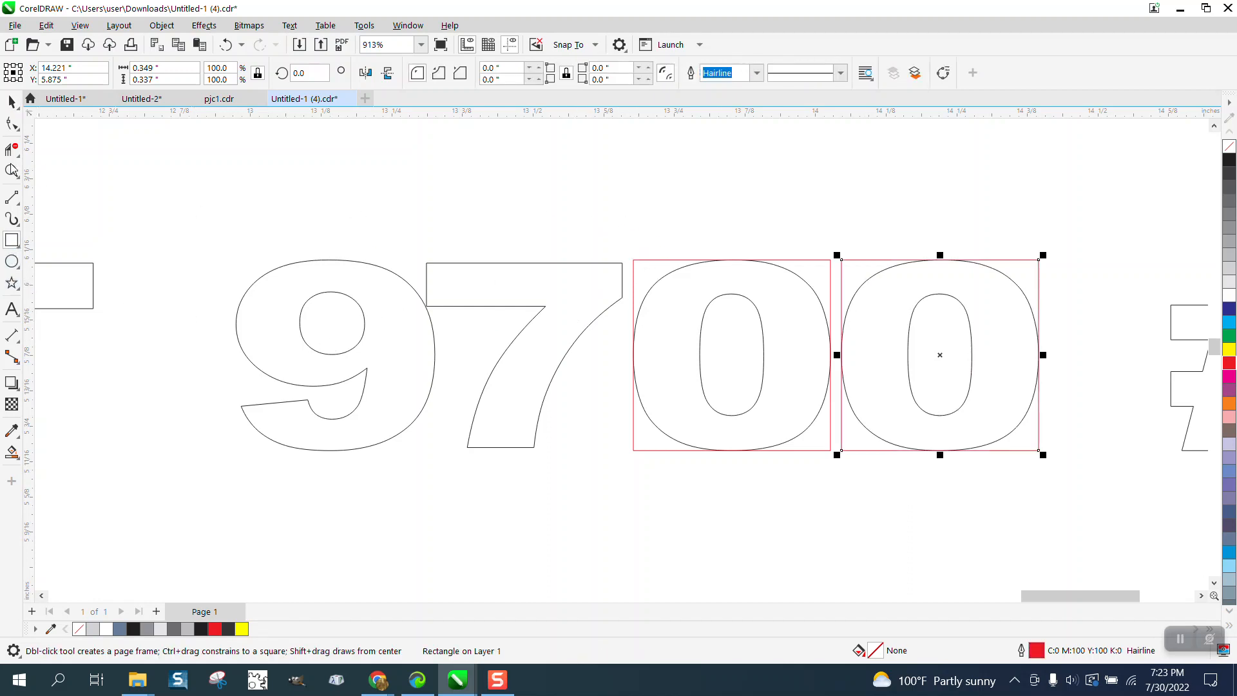
Delete both uncut zeros of 9700 while keeping their bounding rectangles.
click(11, 101)
click(331, 154)
click(803, 282)
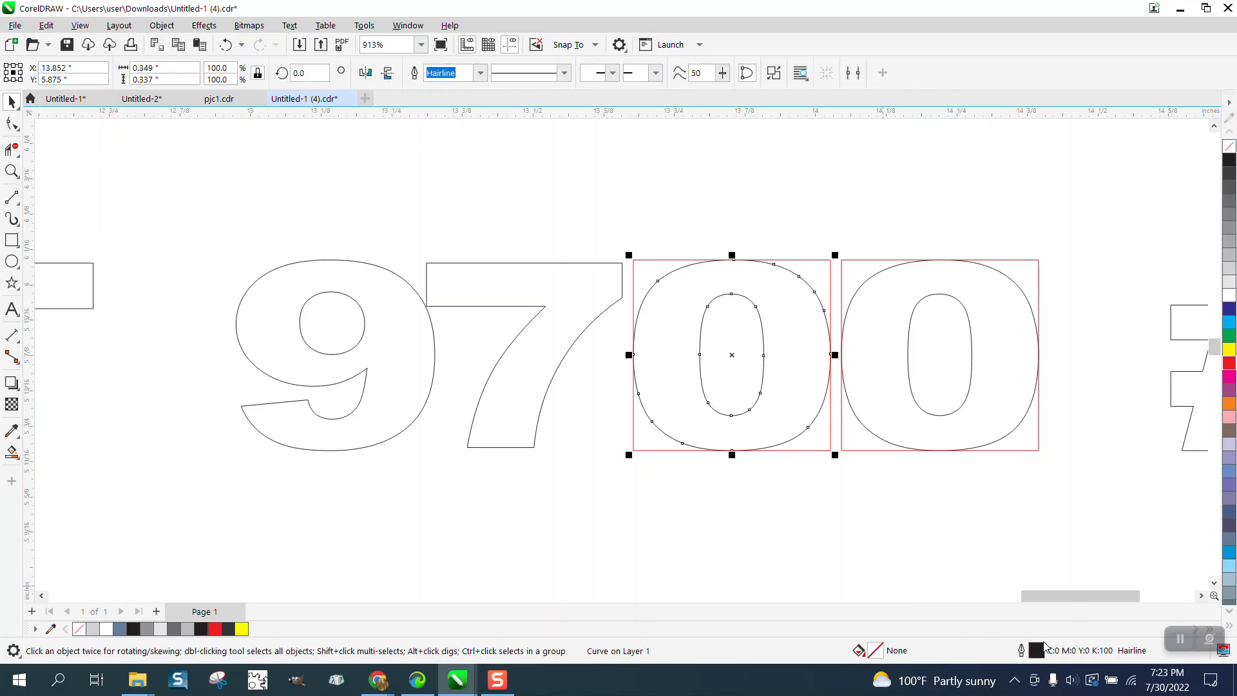
key(Delete)
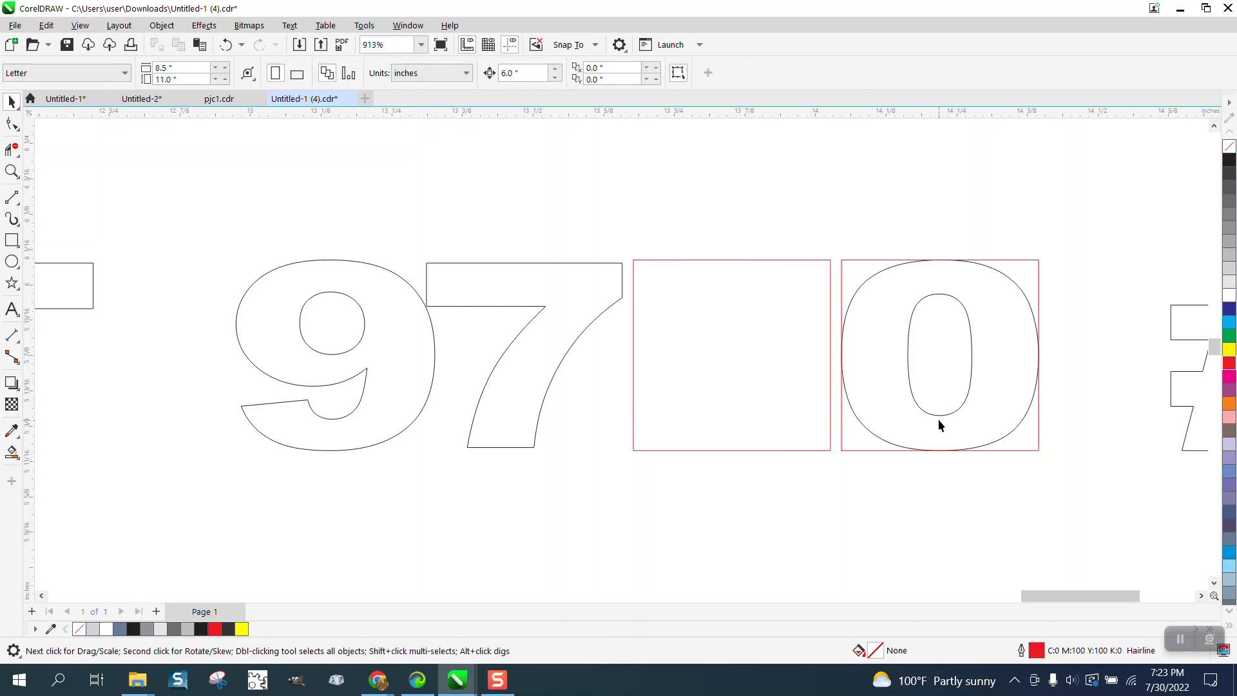
click(940, 420)
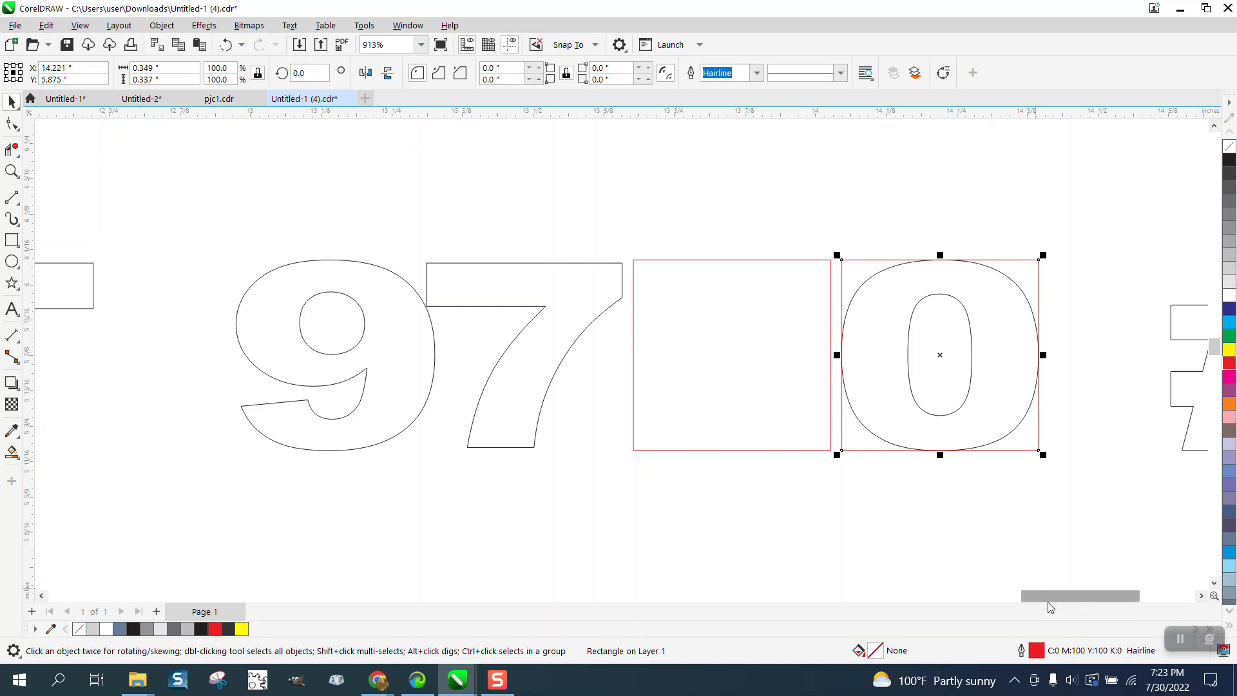
click(974, 421)
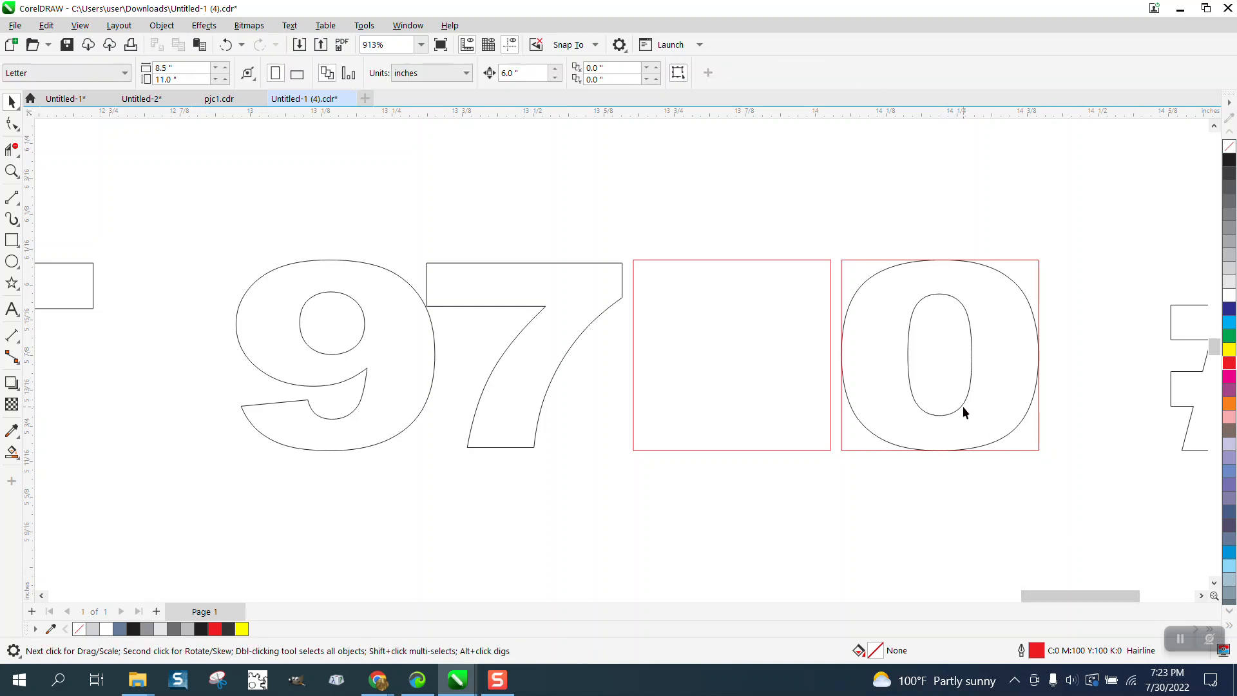
click(962, 407)
key(Delete)
Duplicate the bridged last zero of 1700 and centre the copy on the rectangle marking the second zero of 9700.
scroll(886, 450, down, 4)
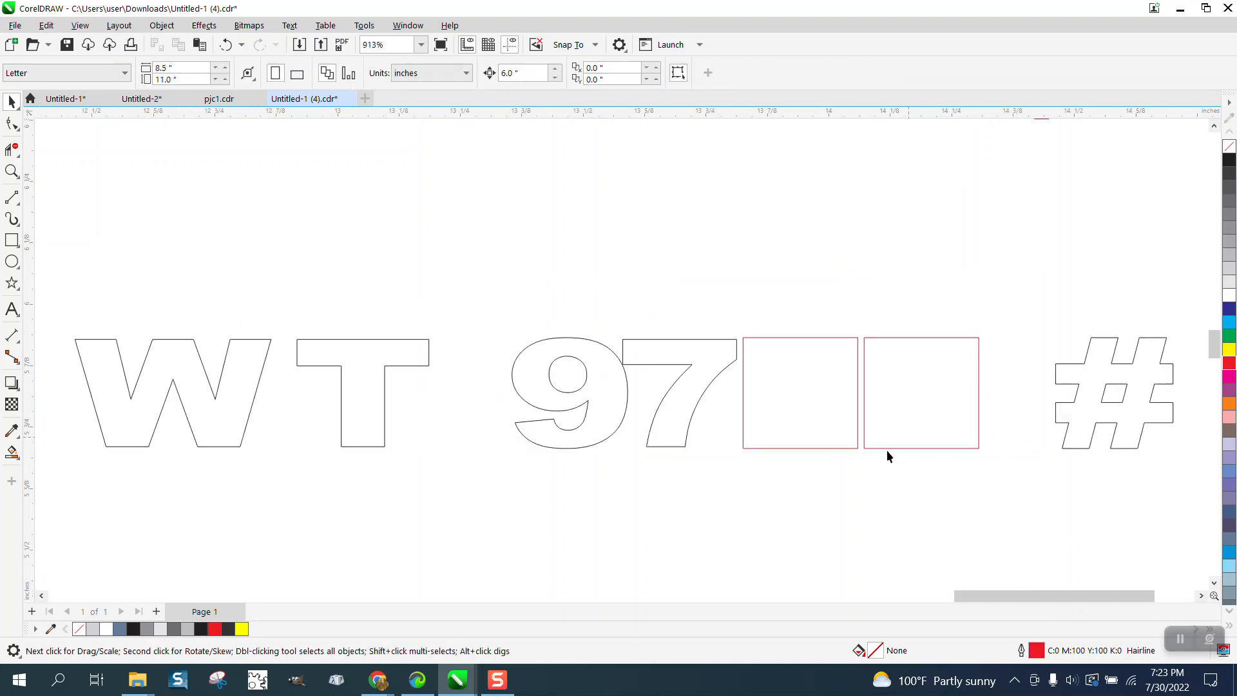
click(992, 218)
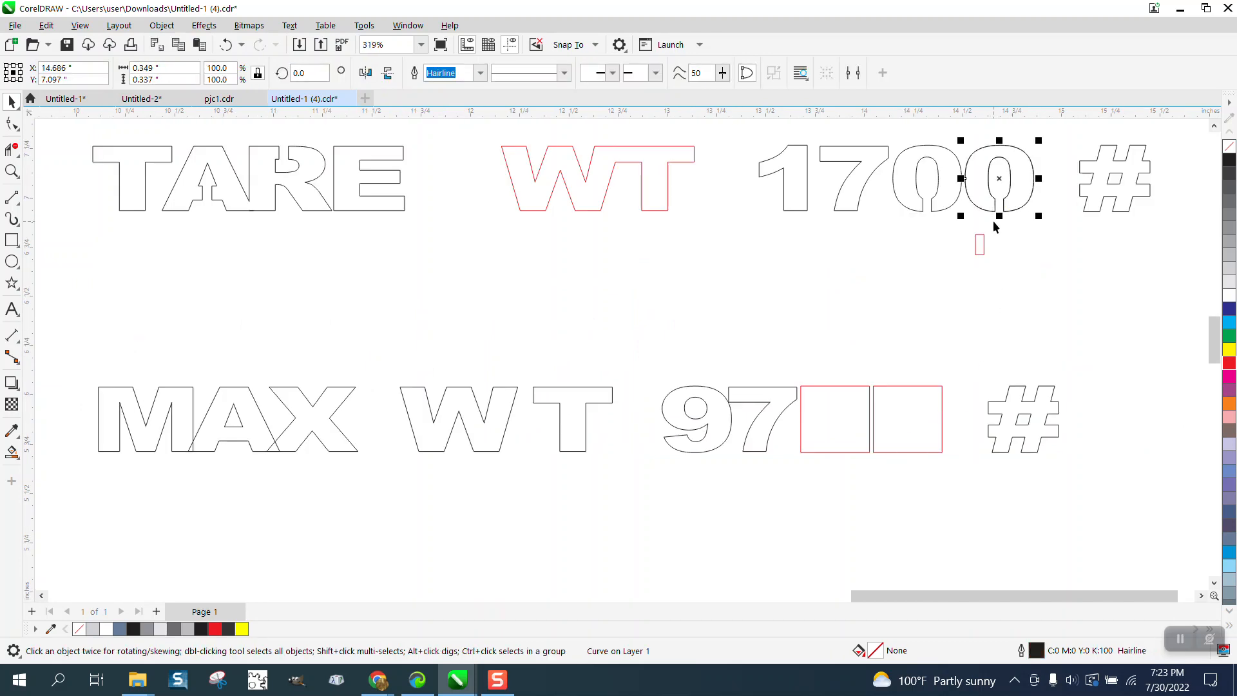
shift+click(942, 420)
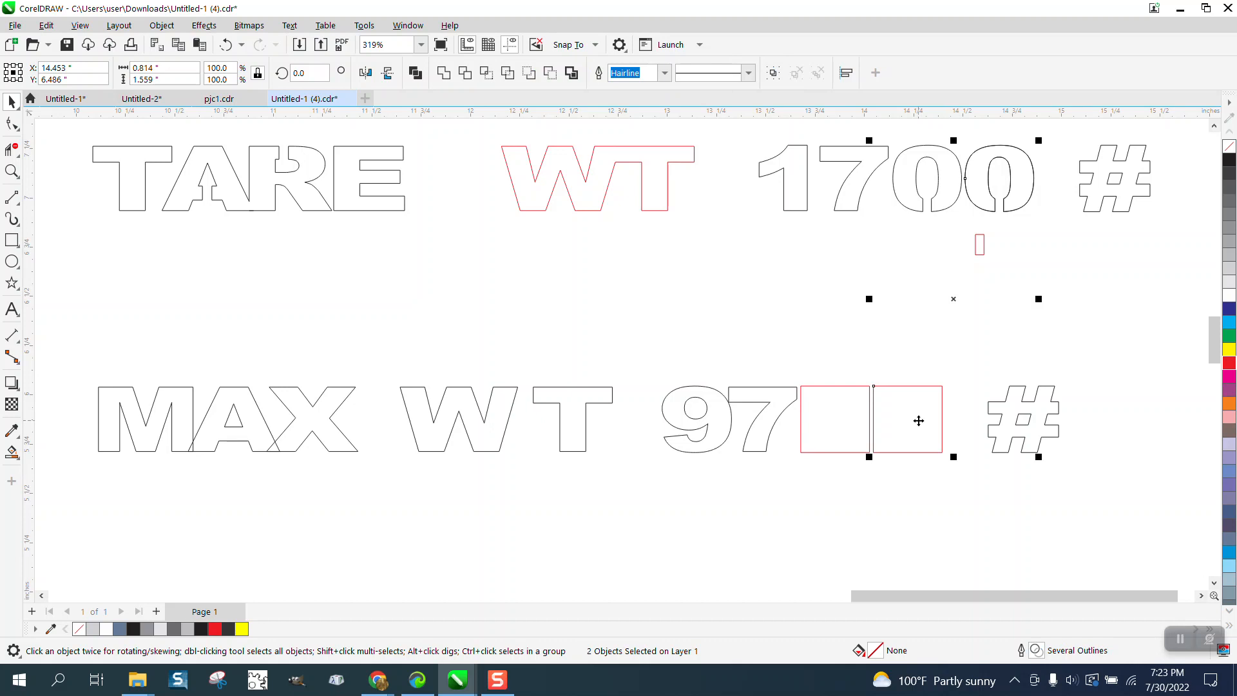
key(e)
key(c)
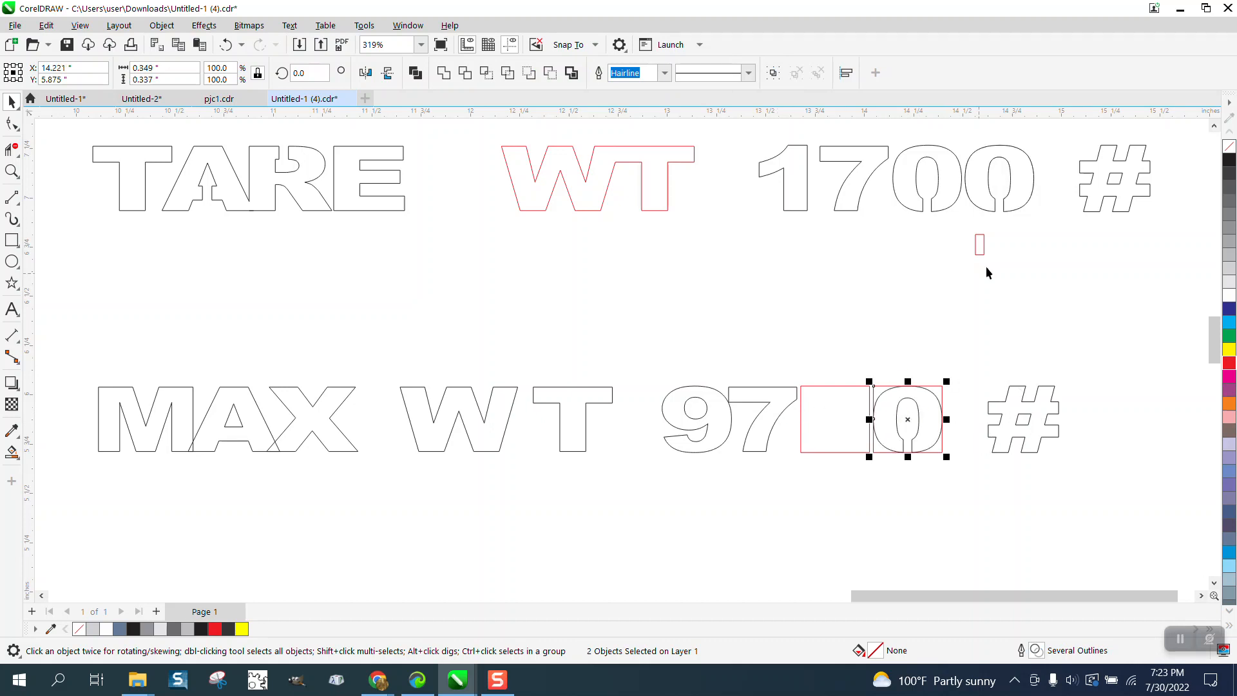
Duplicate the bridged last zero of 1700 again and centre the copy on the rectangle marking the first zero of 9700.
click(1003, 249)
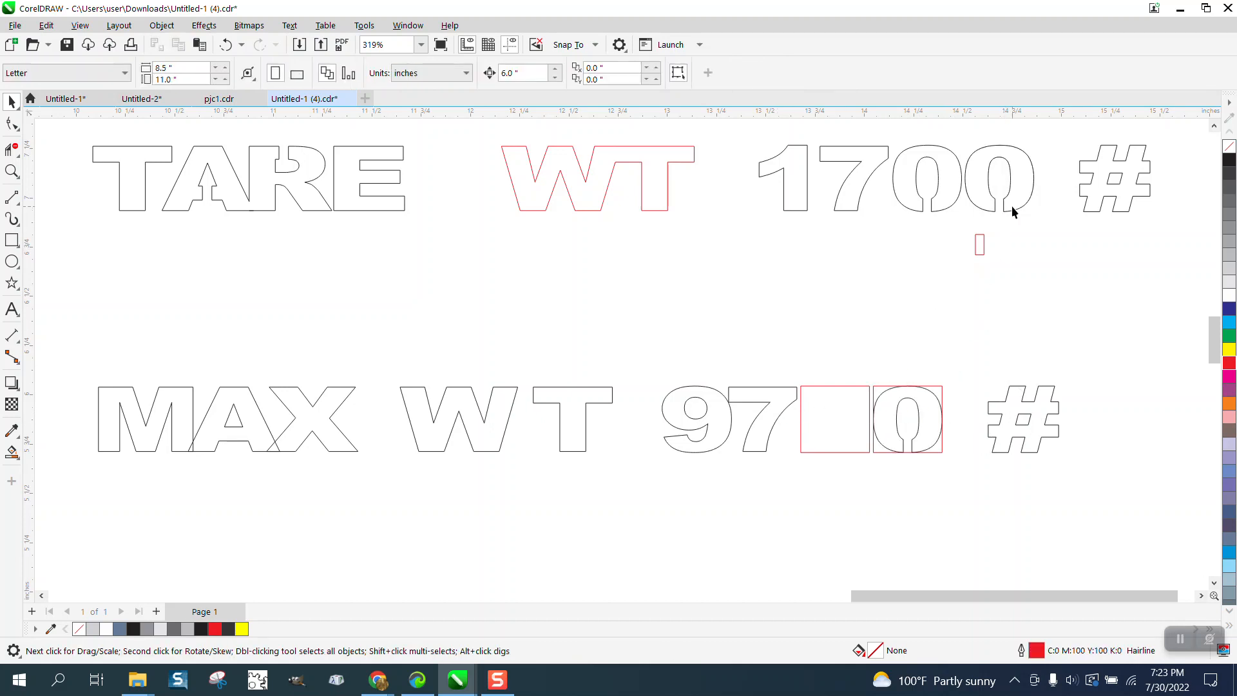
click(1012, 210)
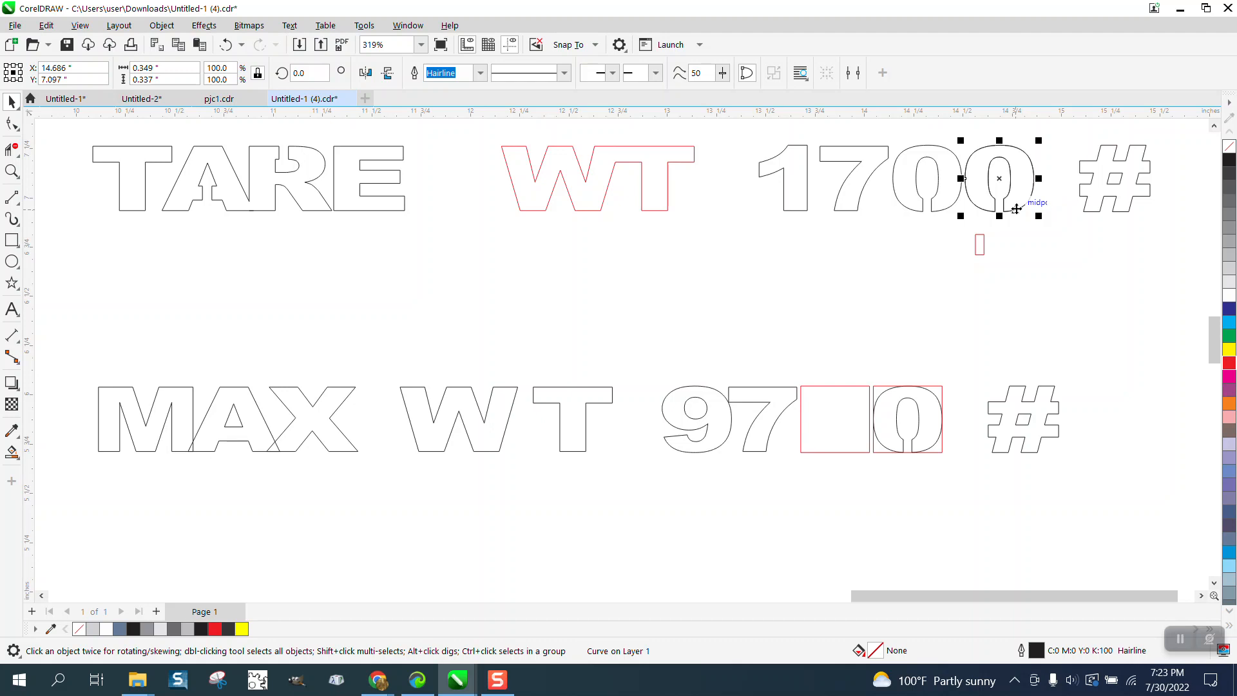
shift+click(822, 406)
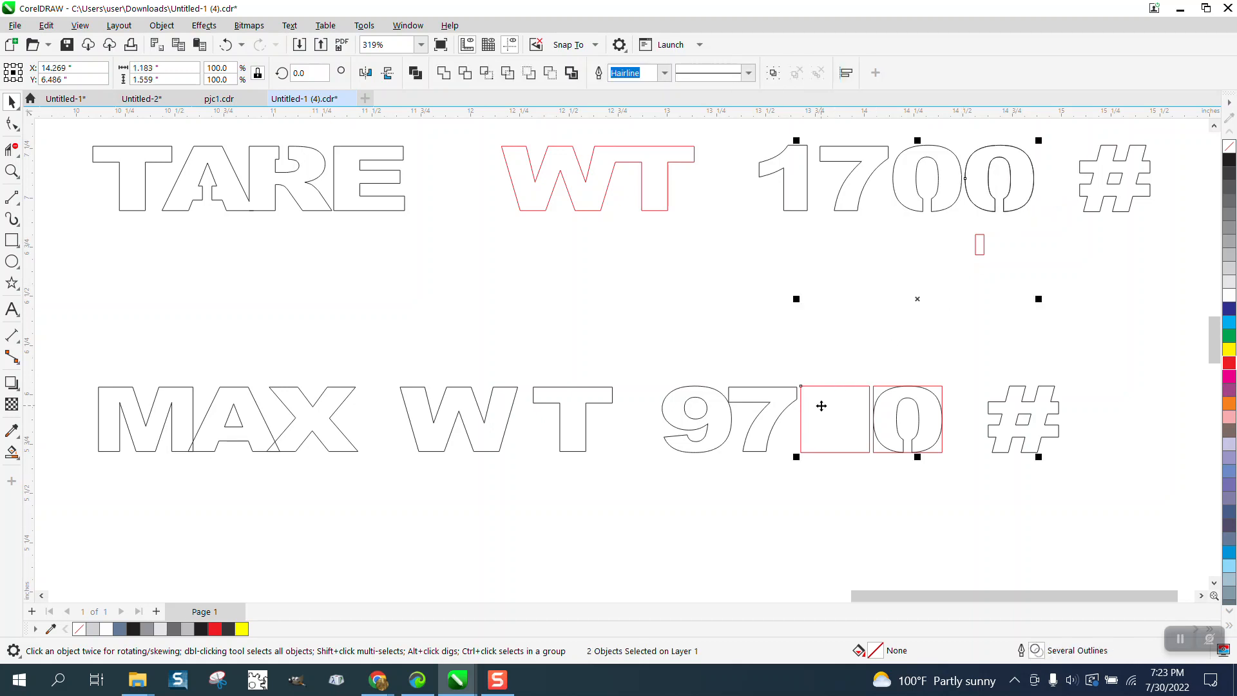
key(e)
key(c)
Delete the two bounding rectangles around the zeros of 9700.
click(979, 346)
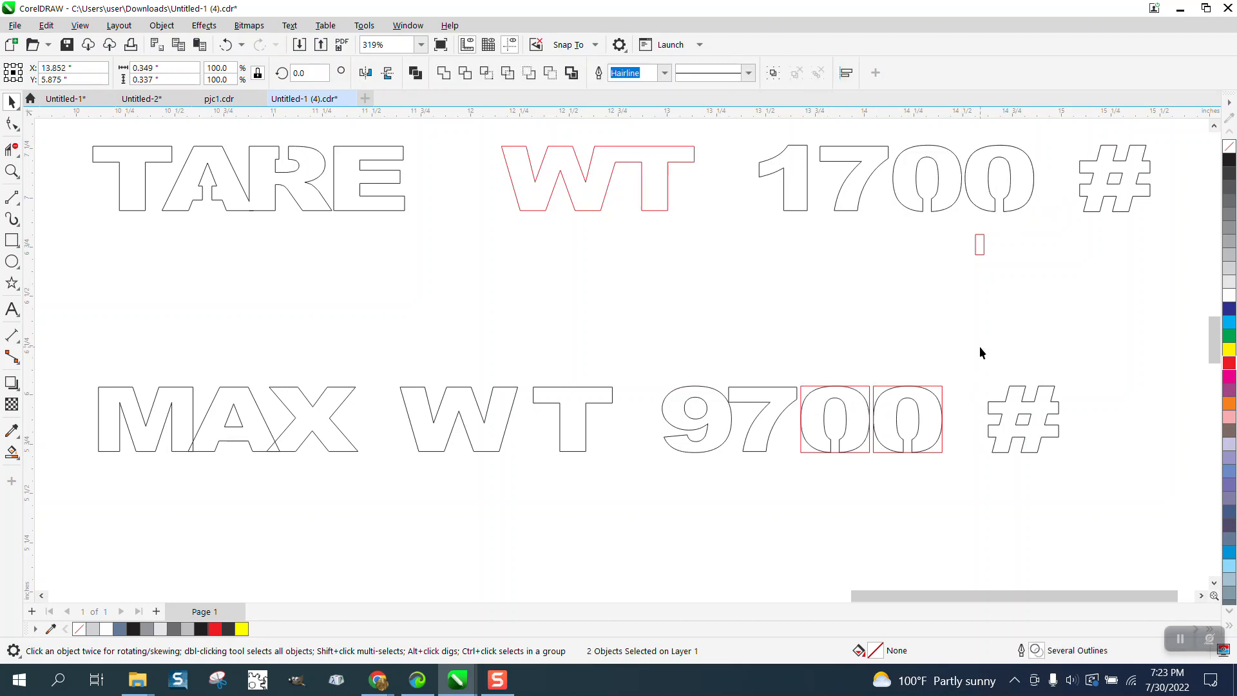
click(943, 404)
key(Delete)
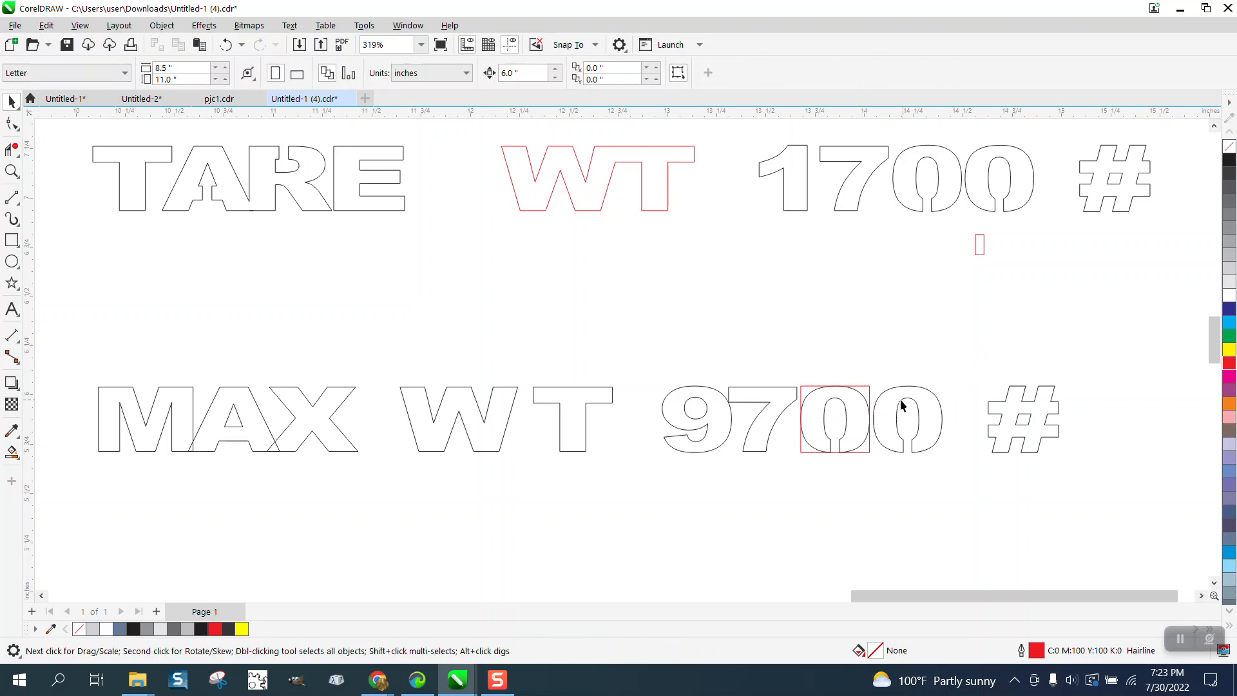
click(870, 400)
key(Delete)
Place the small red rectangle over the lower bar of the # after 1700, rotated to 349.171 degrees, and subtract it to cut a bridge.
scroll(960, 412, down, 1)
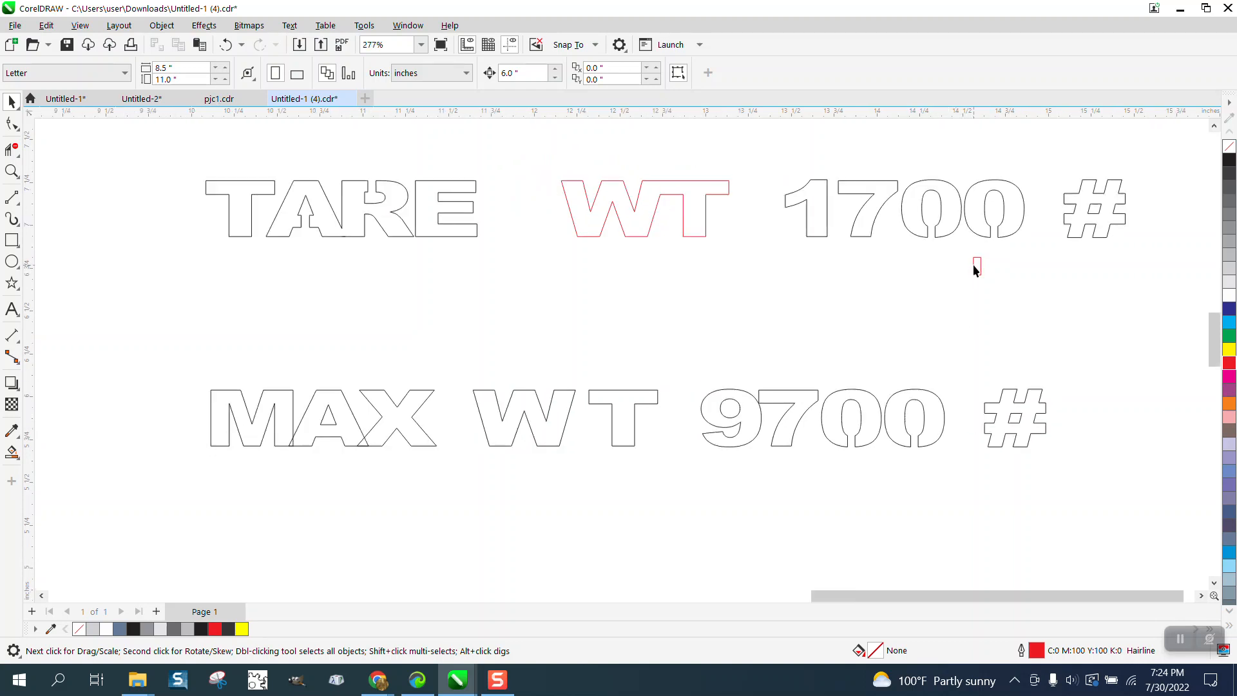
click(11, 170)
drag(893, 162, 1233, 333)
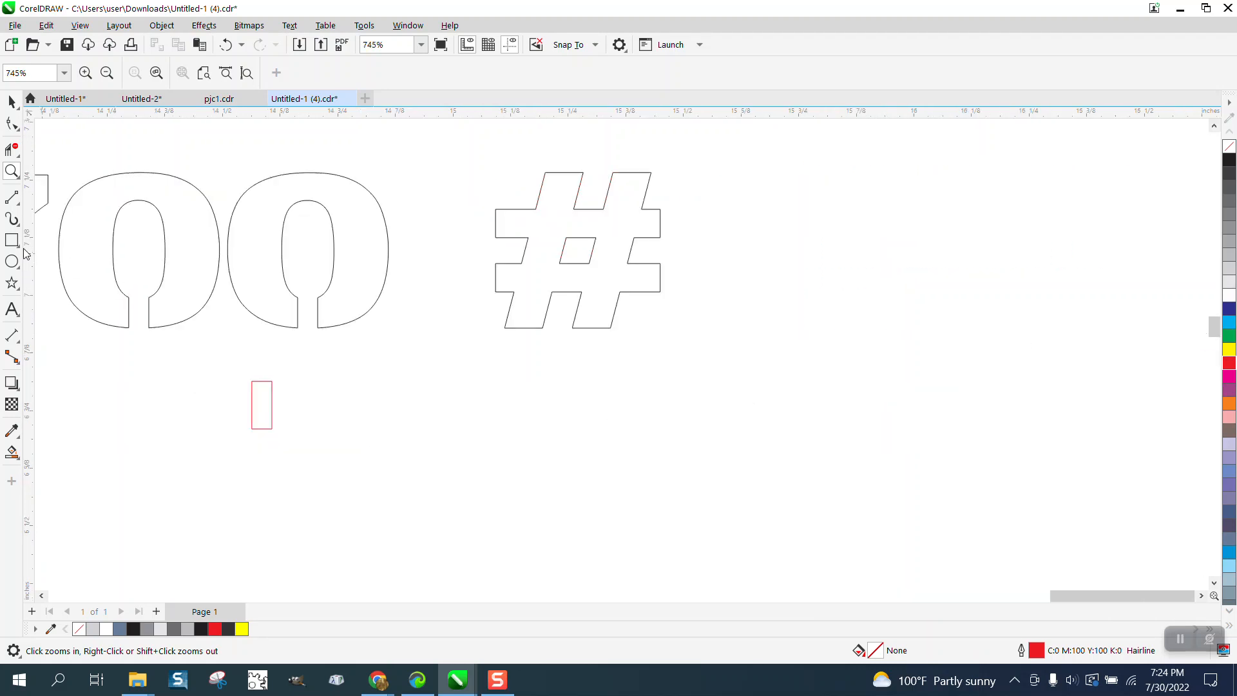
click(12, 102)
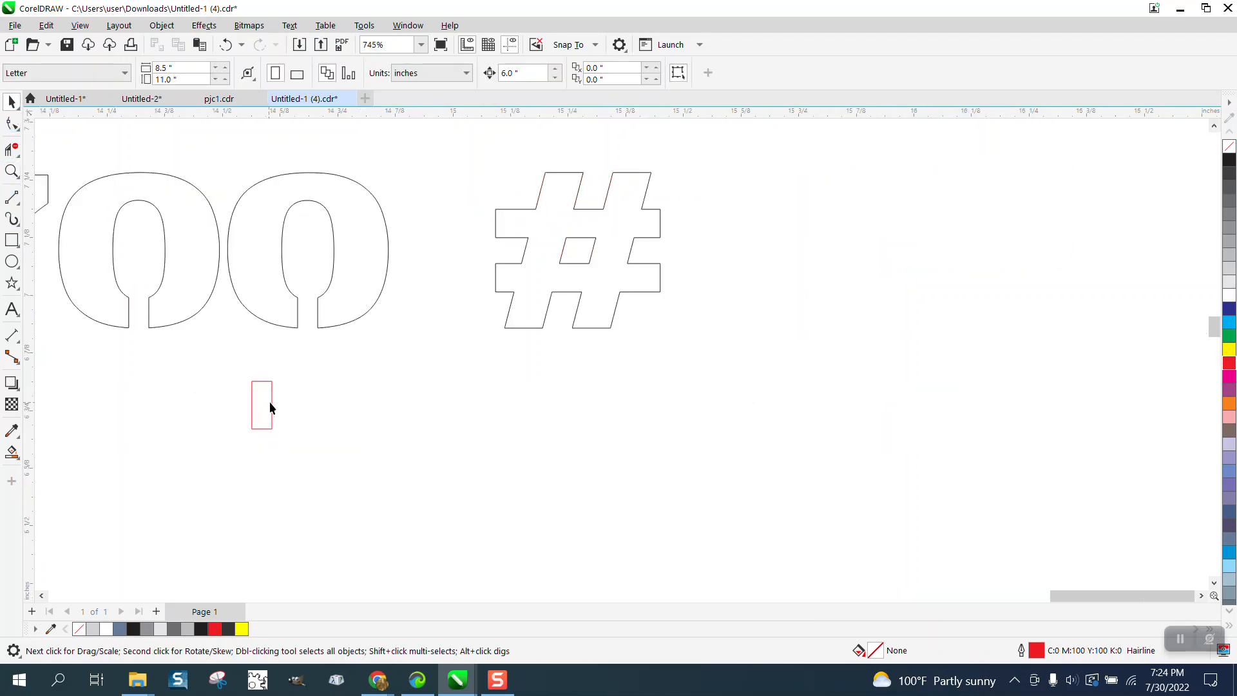
drag(270, 407, 583, 261)
click(565, 399)
click(567, 380)
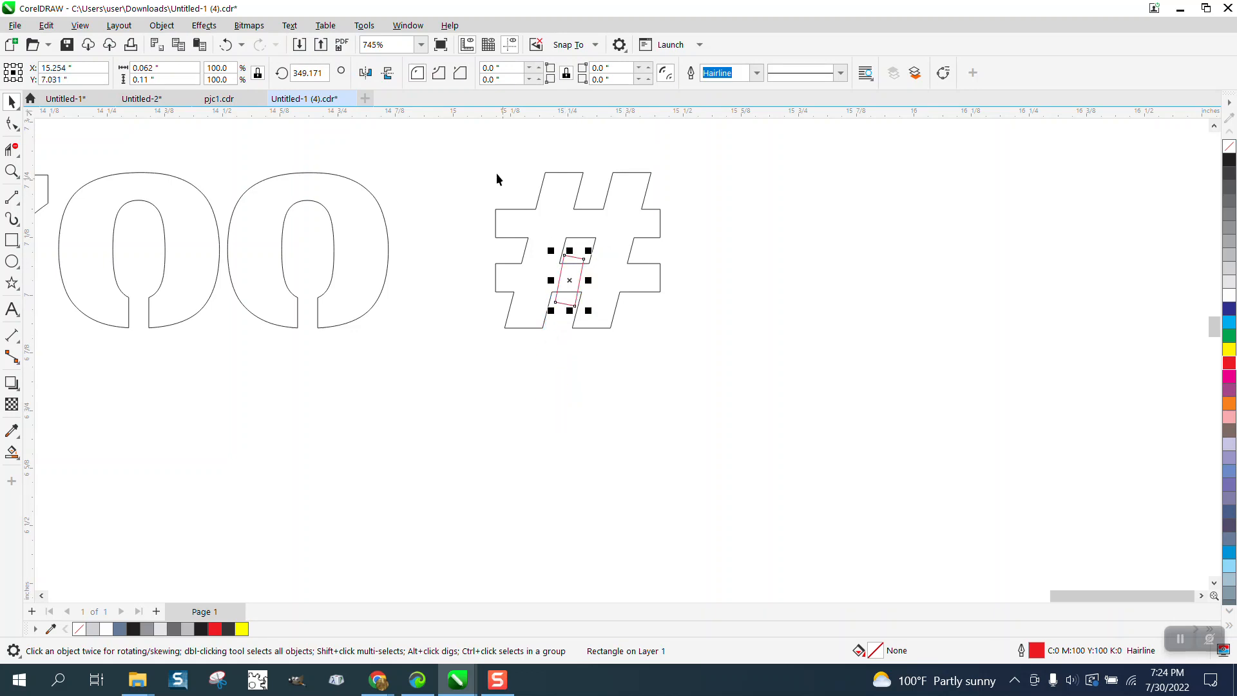
drag(464, 144, 915, 415)
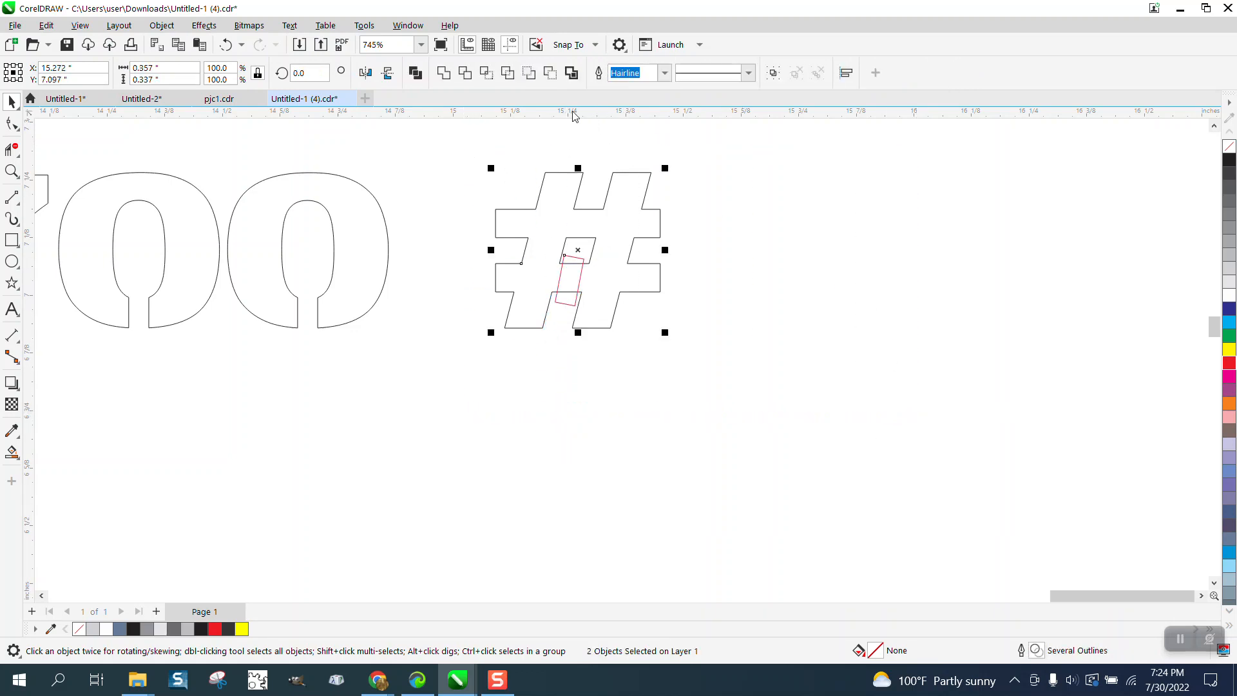
click(549, 73)
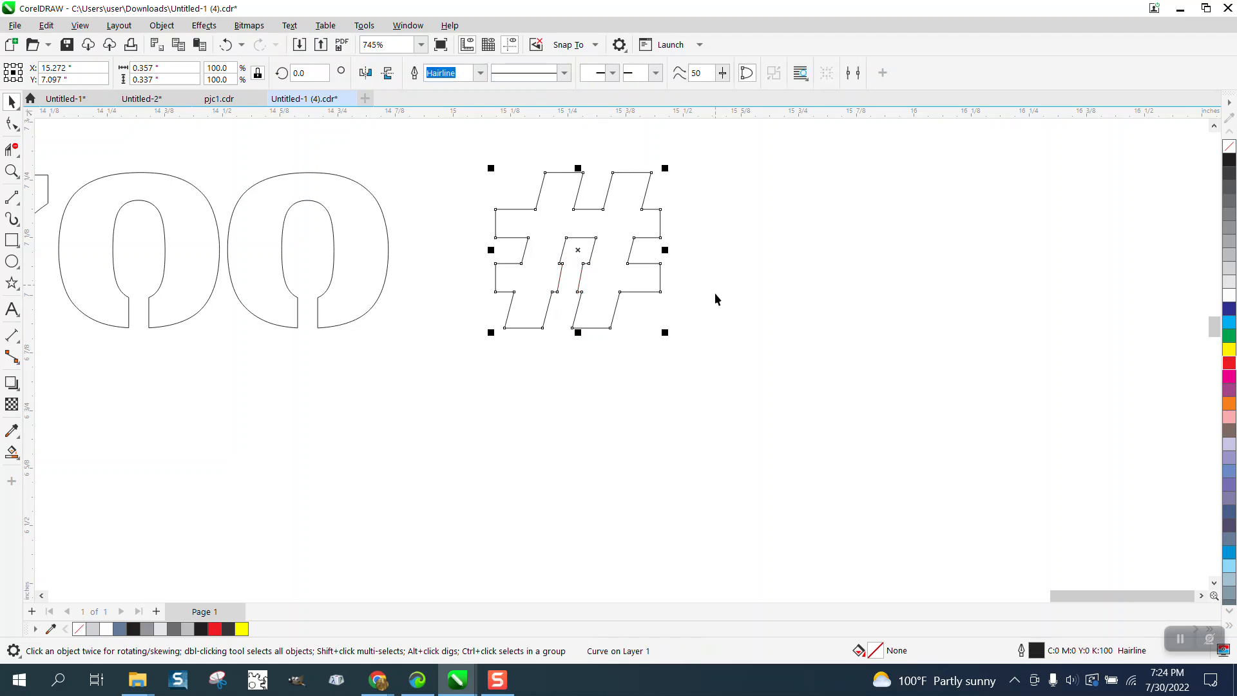
Create a 0.357 by 0.337 inch bounding rectangle around the # after 9700, and delete that # while keeping the rectangle.
scroll(693, 331, down, 3)
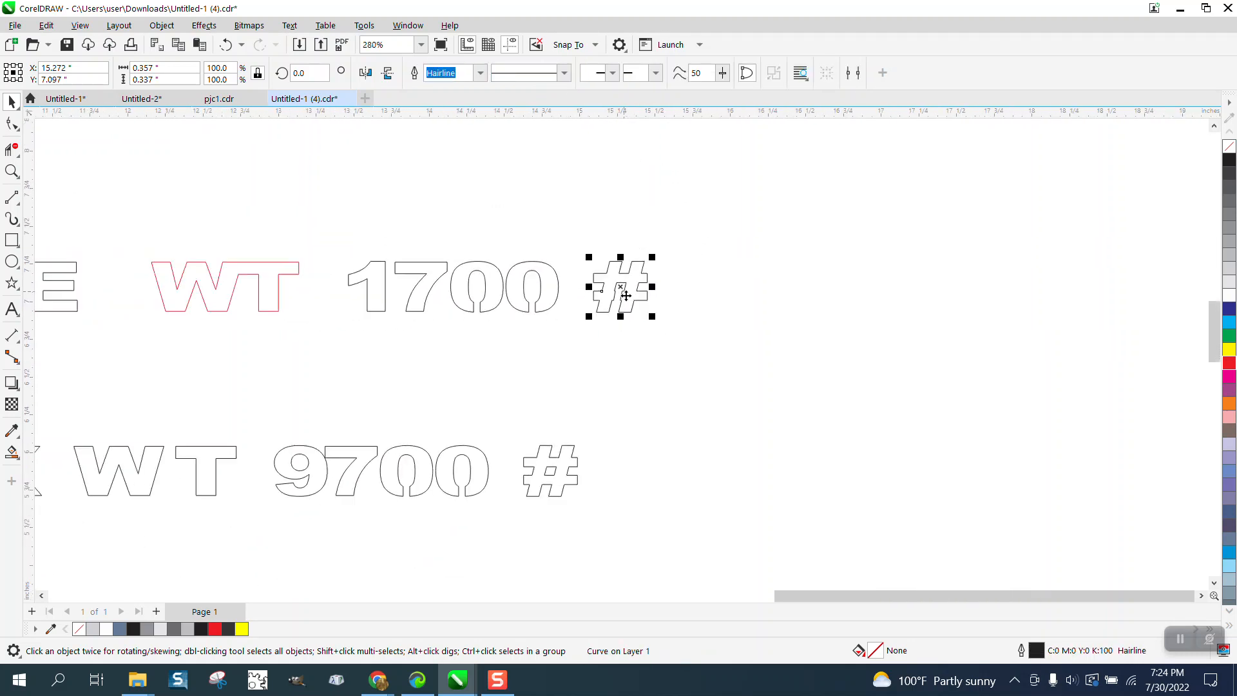
click(557, 461)
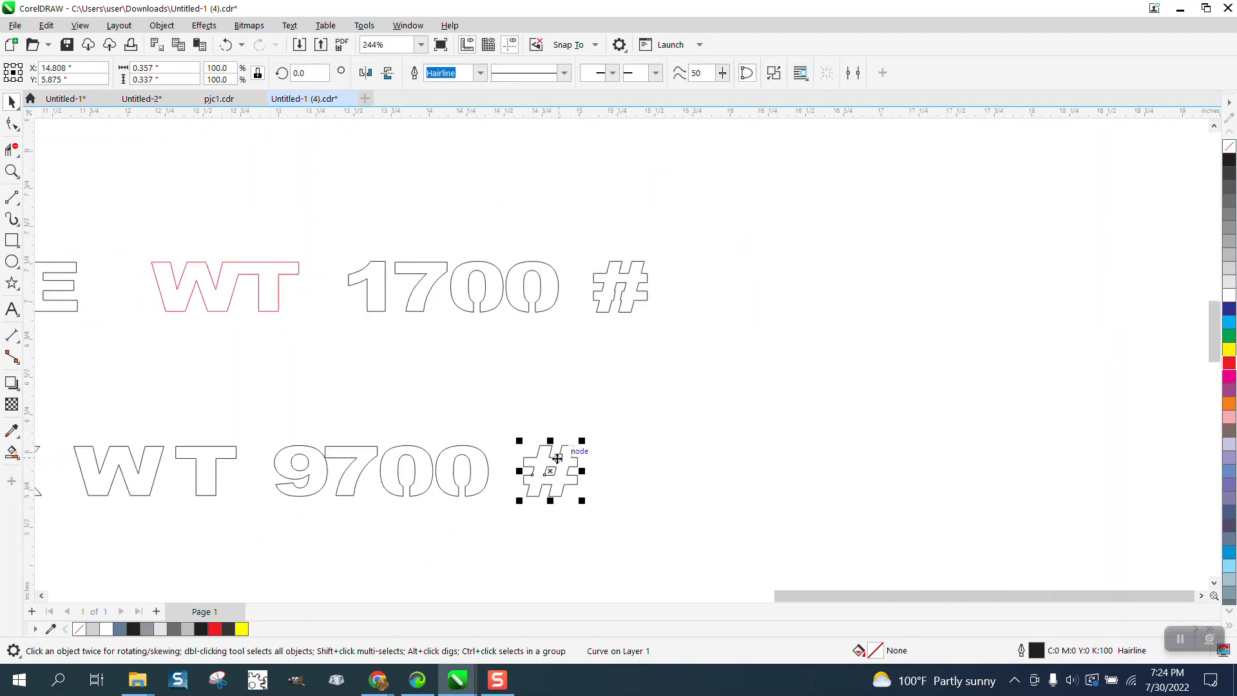
click(12, 241)
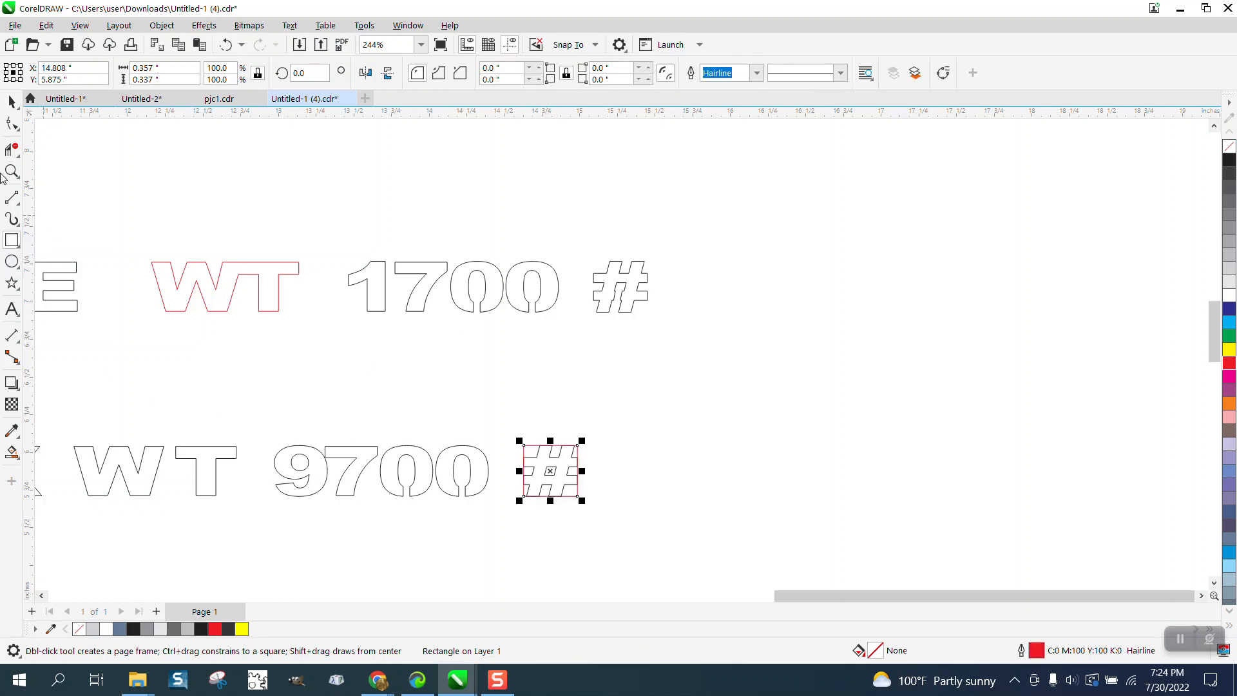
click(12, 101)
click(533, 349)
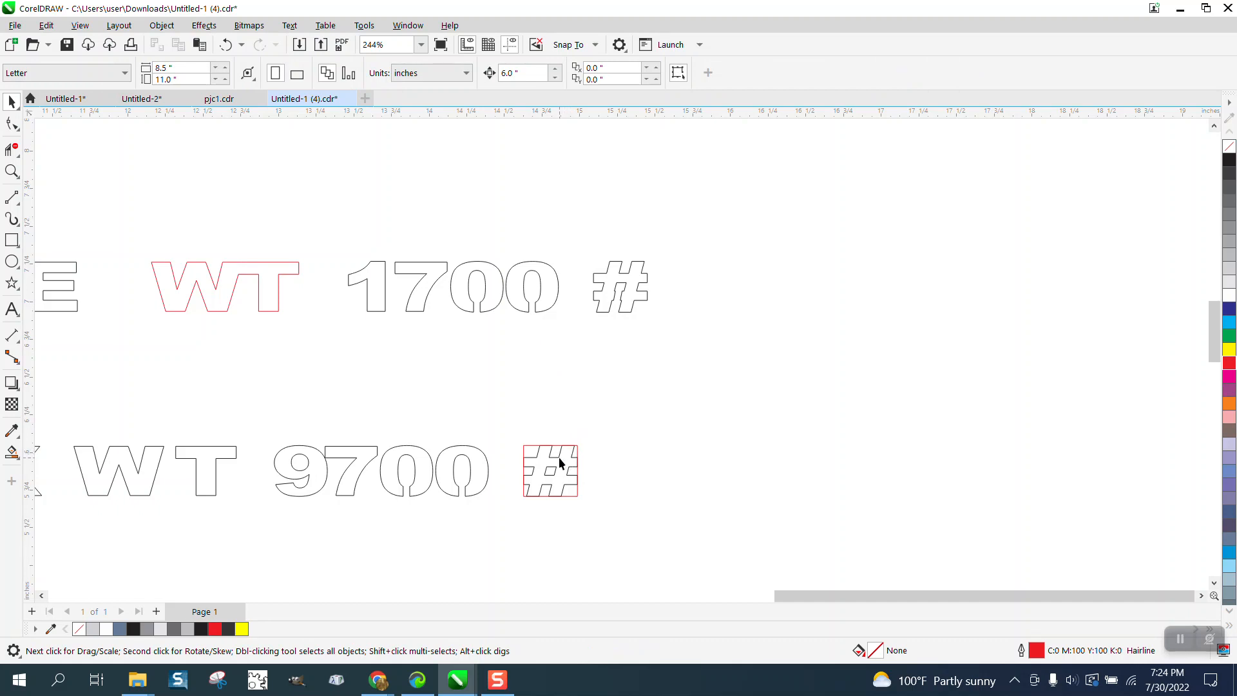
click(558, 457)
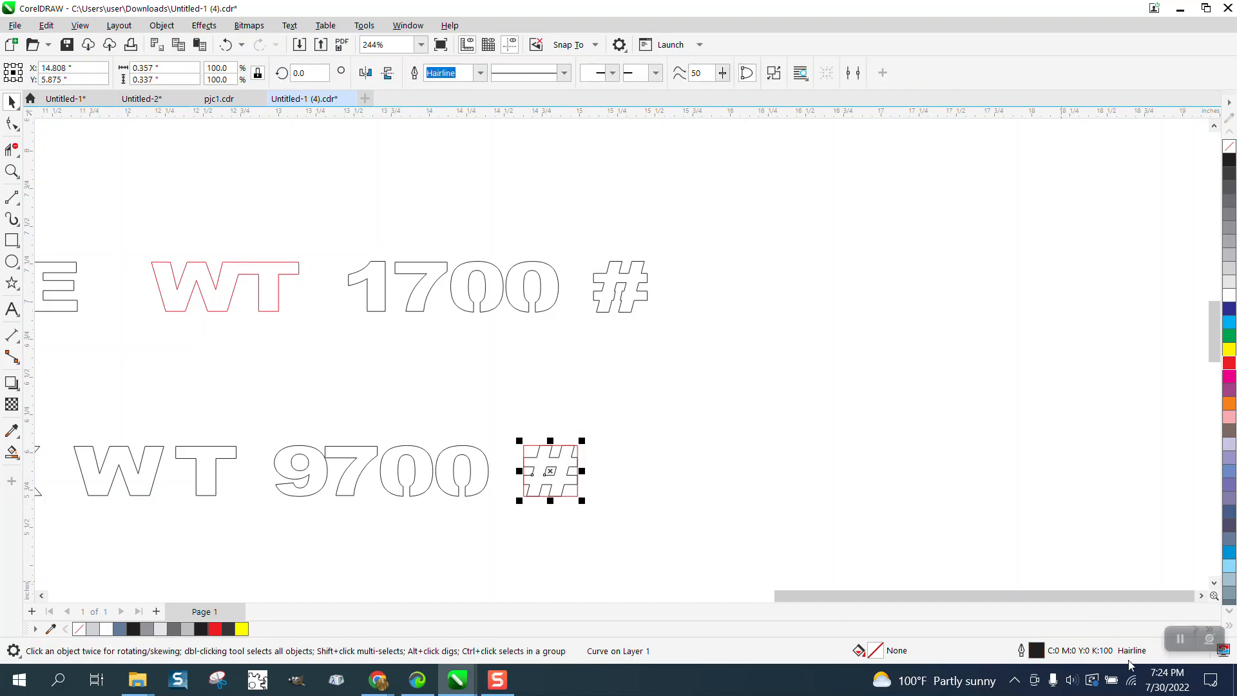
key(Delete)
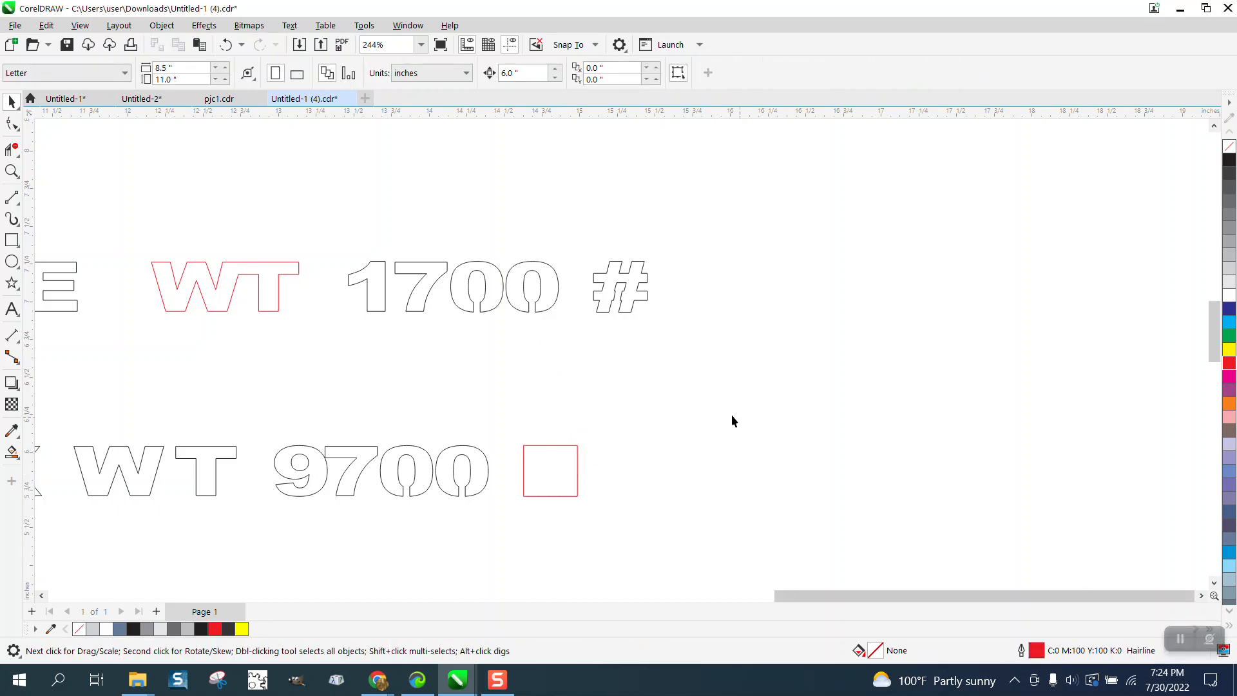
Duplicate the bridged # after 1700, centre the copy on the red rectangle after 9700, and delete that rectangle.
click(605, 289)
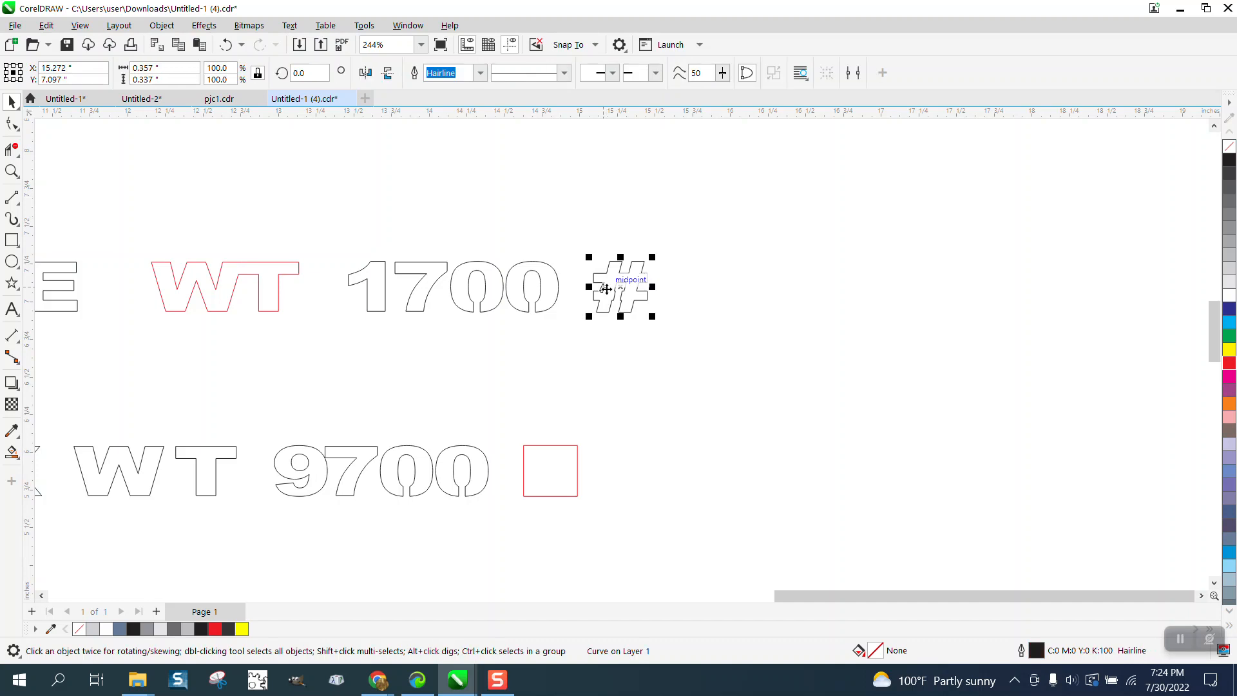
shift+click(543, 461)
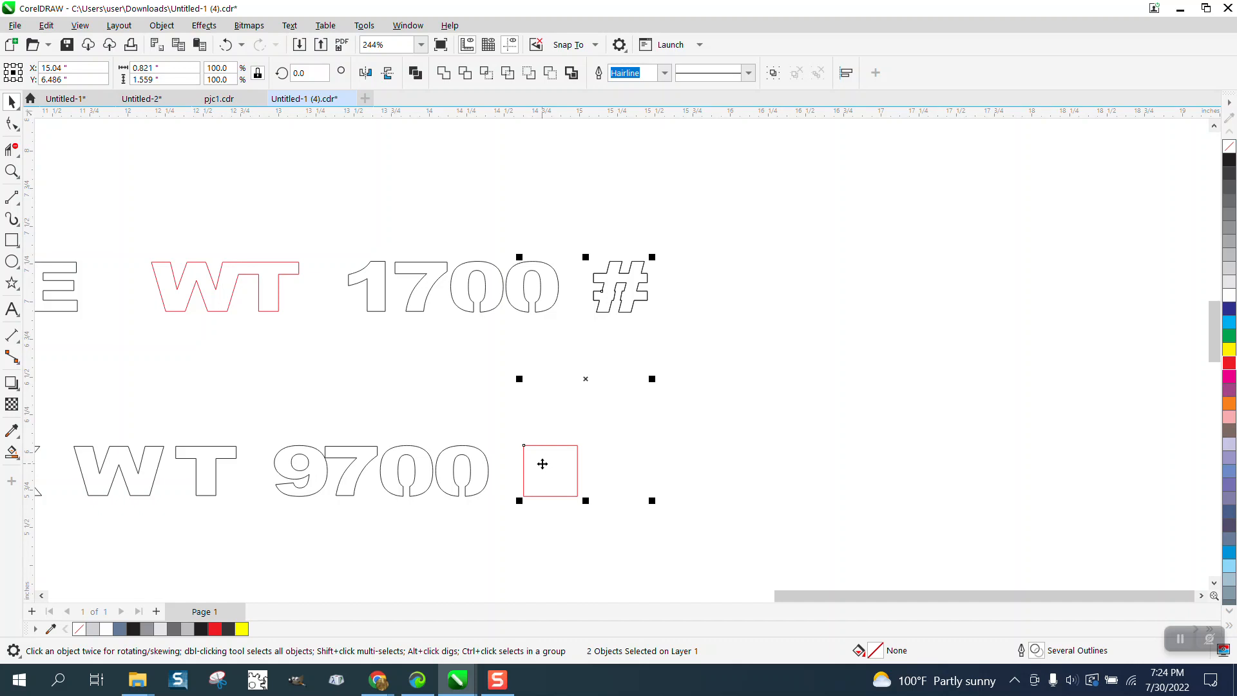
key(e)
key(c)
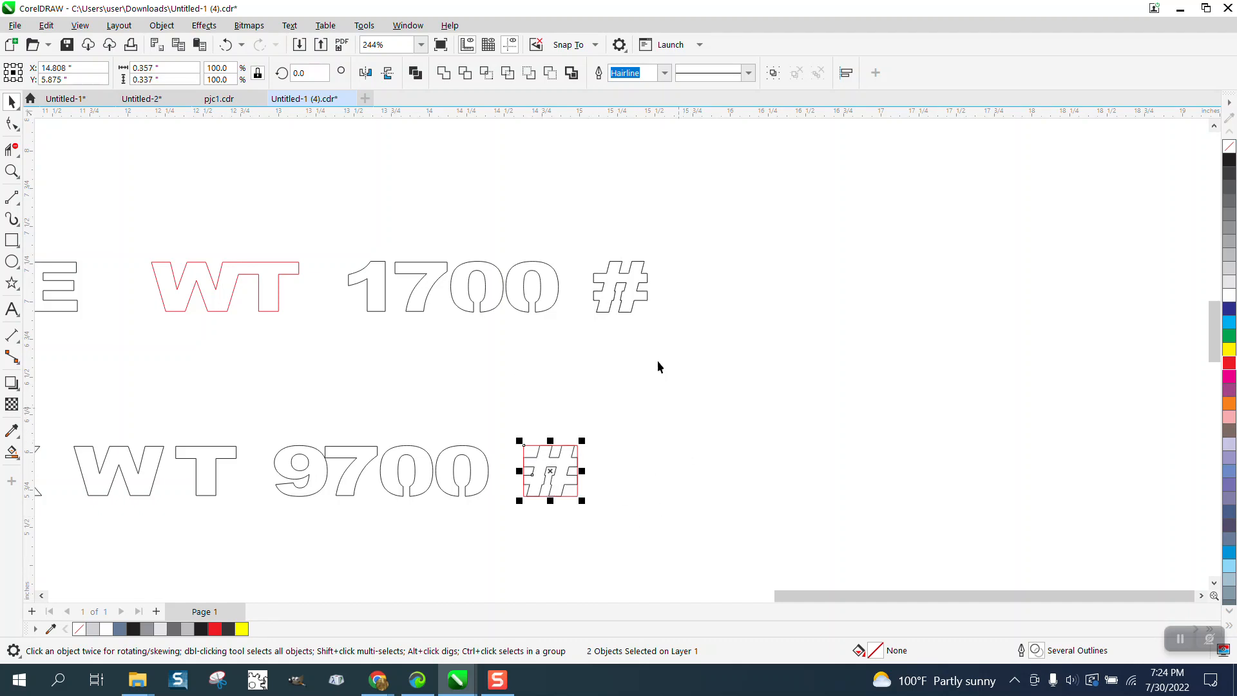
click(613, 422)
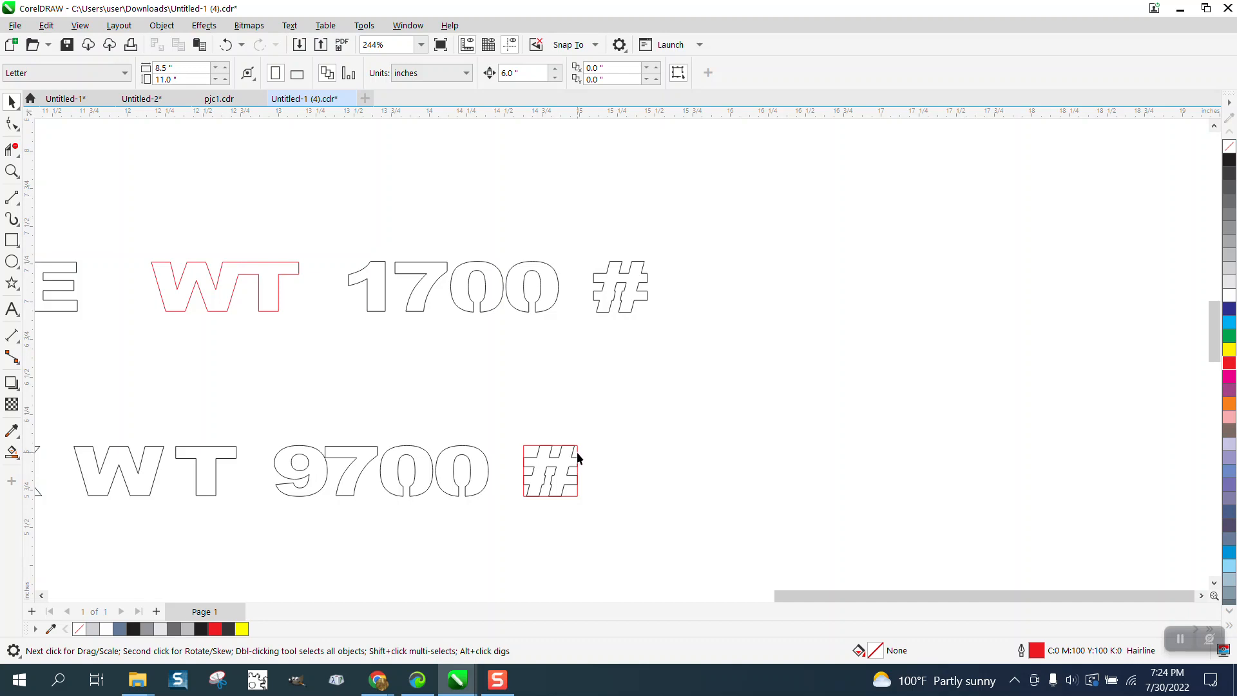
click(577, 457)
key(Delete)
scroll(555, 473, down, 3)
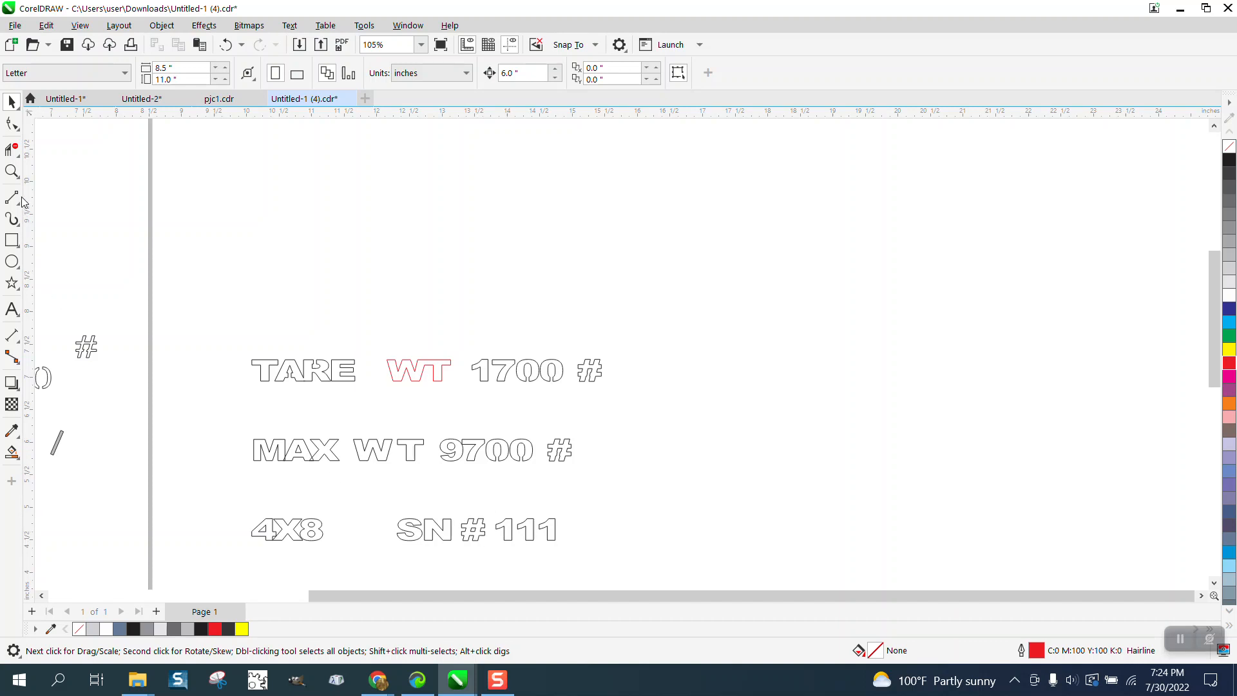
click(12, 171)
drag(362, 389, 815, 572)
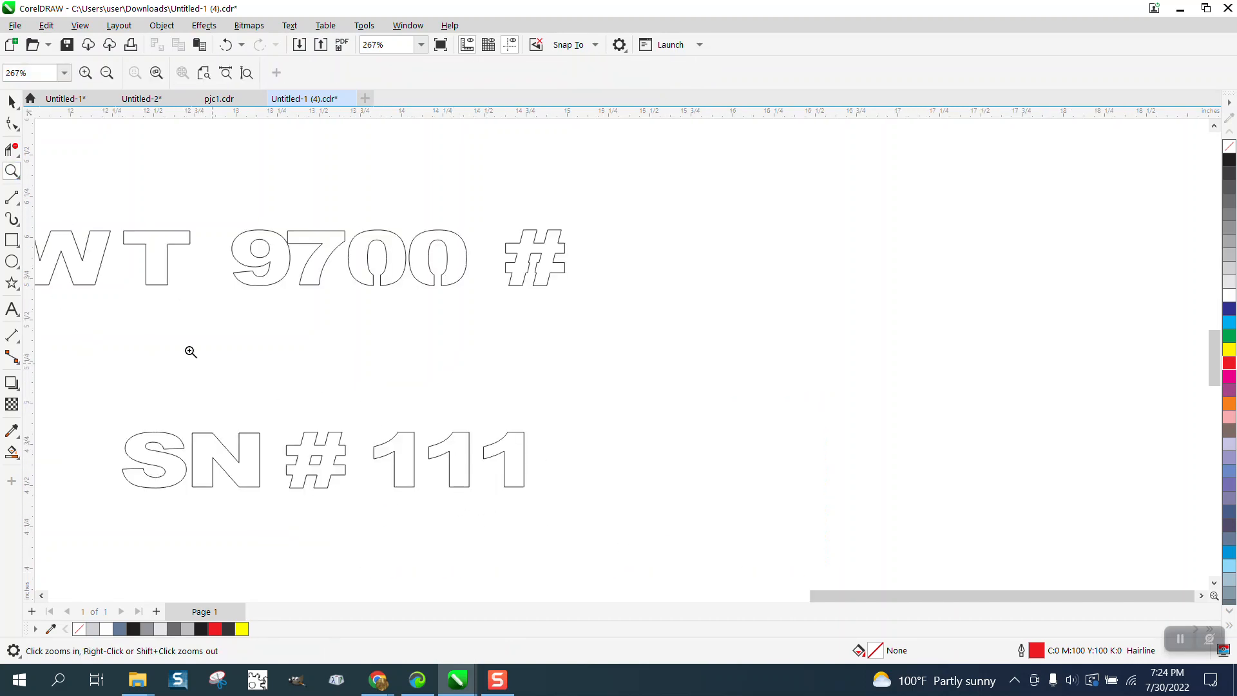
click(12, 101)
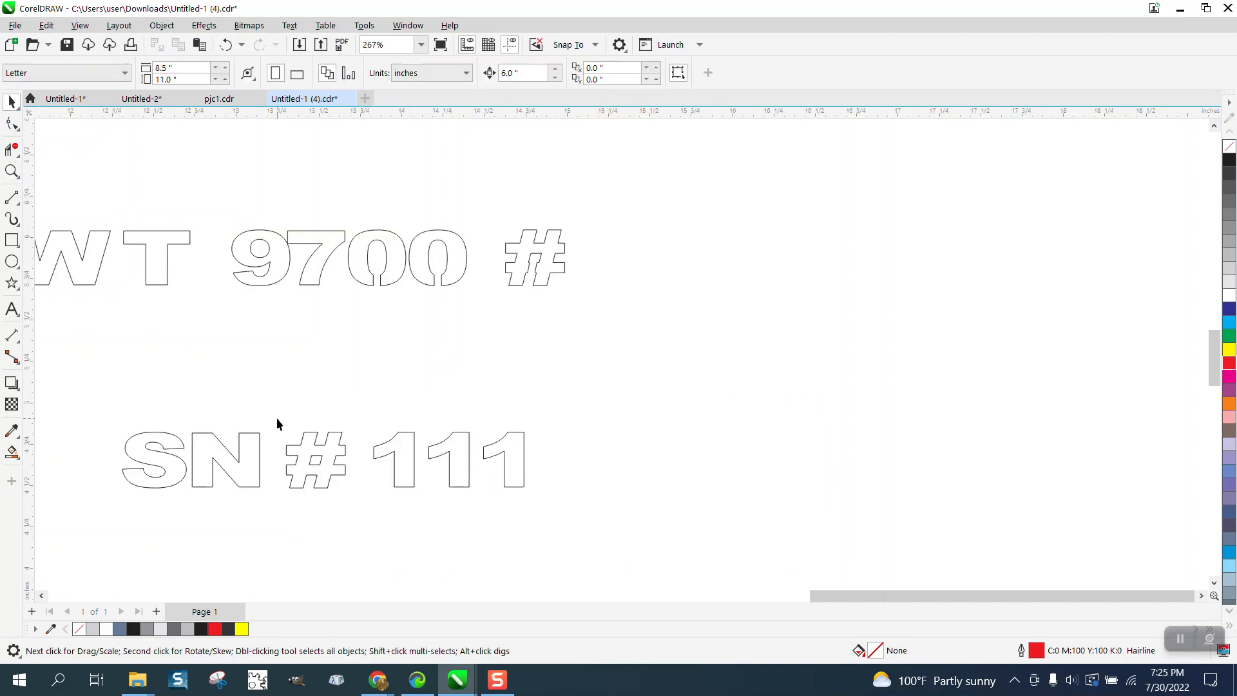
click(305, 444)
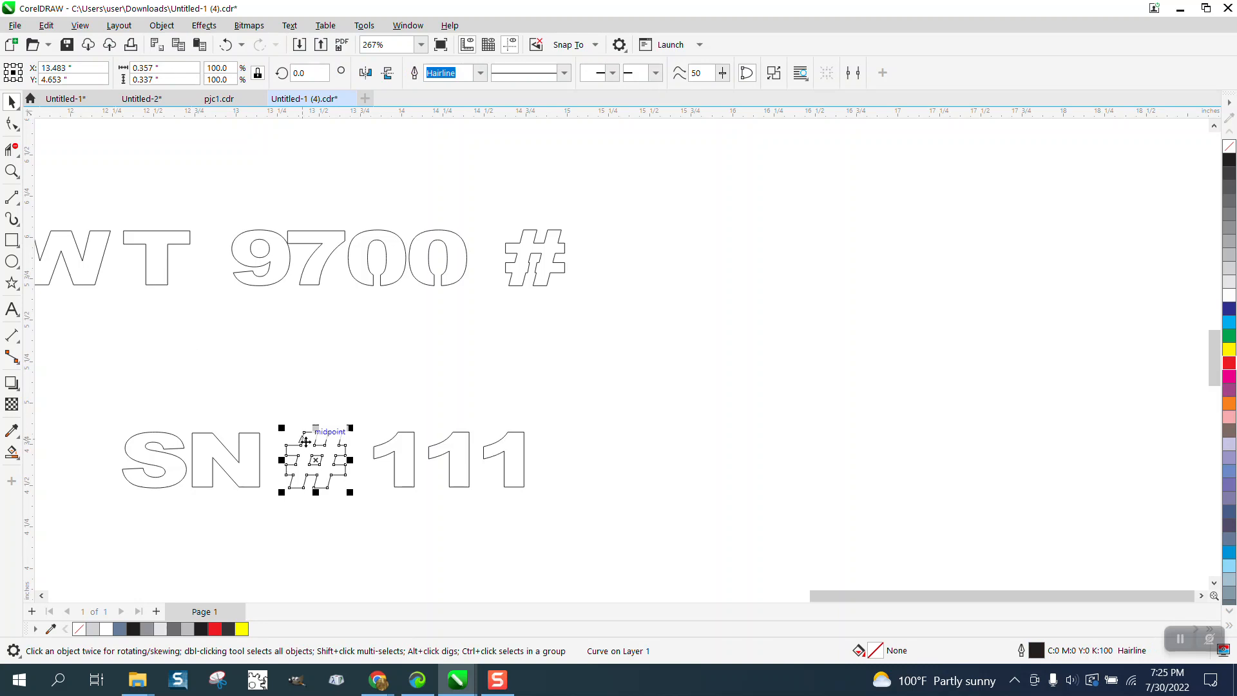
click(12, 248)
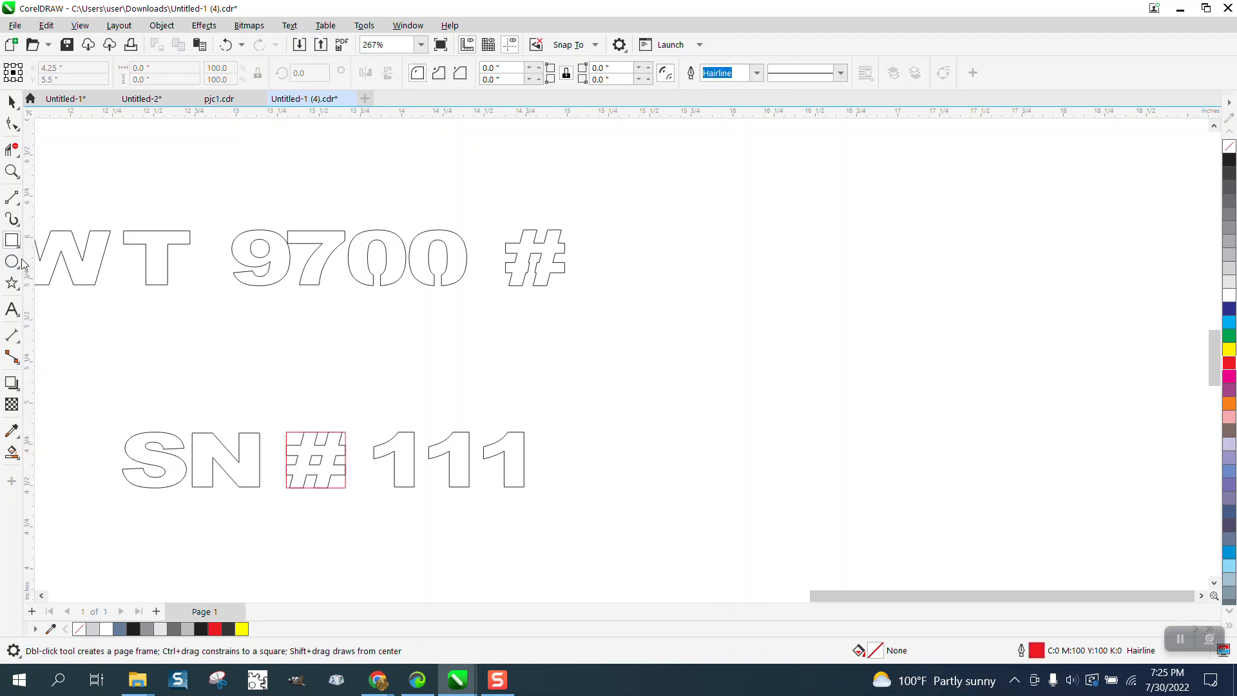
click(13, 105)
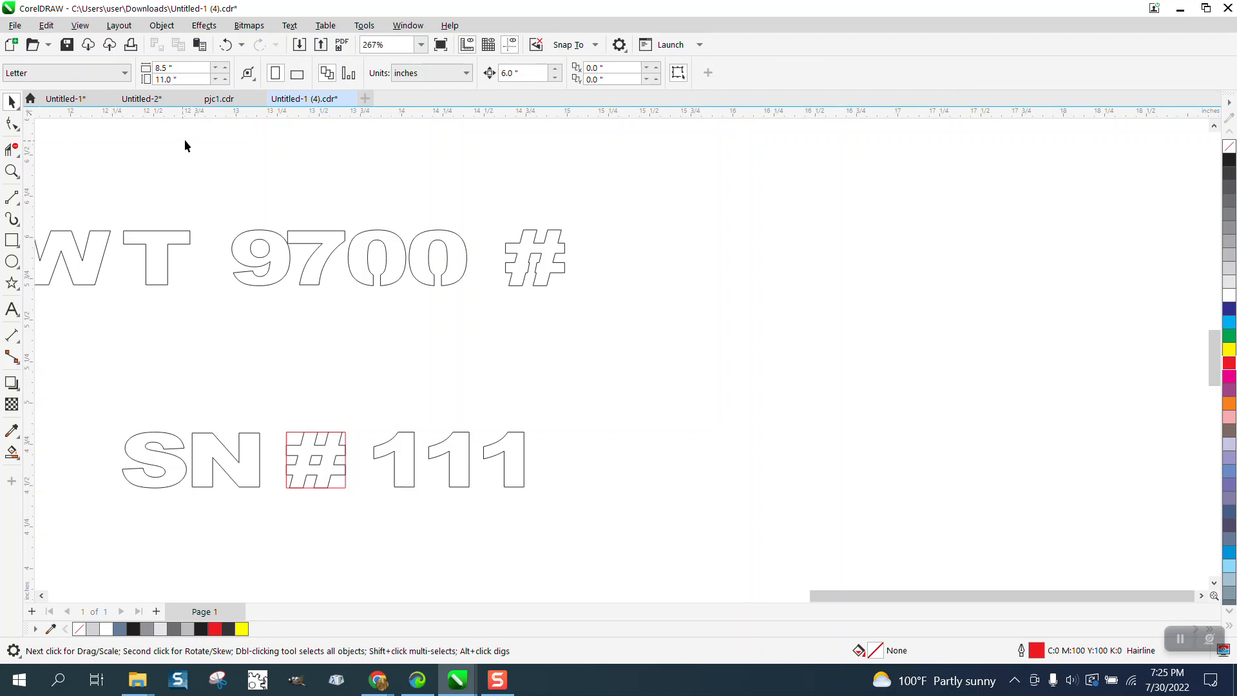
click(225, 44)
With a 1 inch nudge distance, create a 0.357 by 0.337 inch bounding rectangle around the # after SN and move it 2 inches right.
drag(525, 73, 462, 85)
text(1)
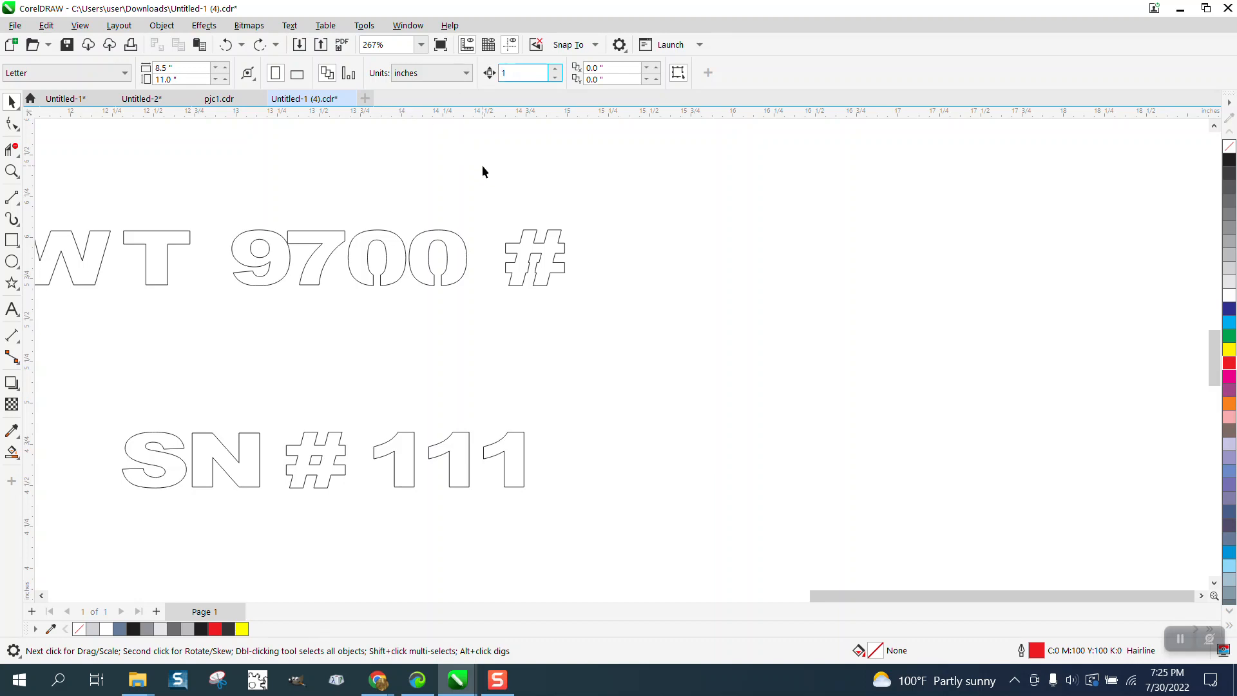
key(Return)
click(328, 454)
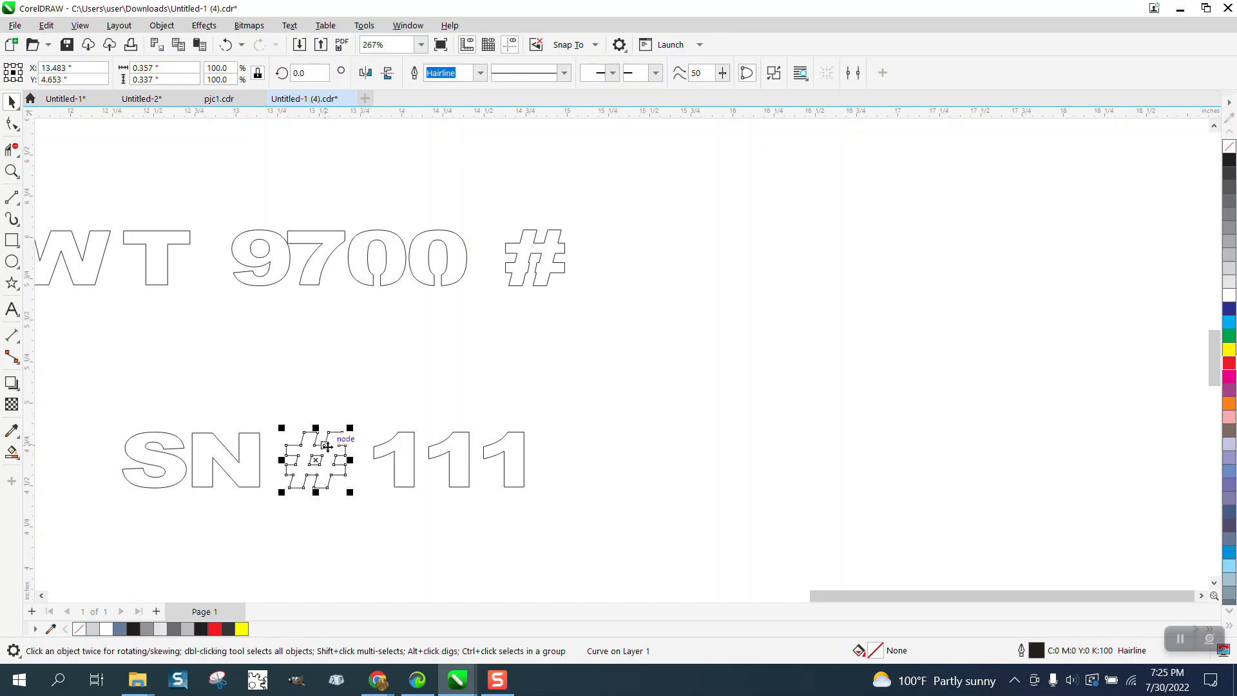
click(11, 240)
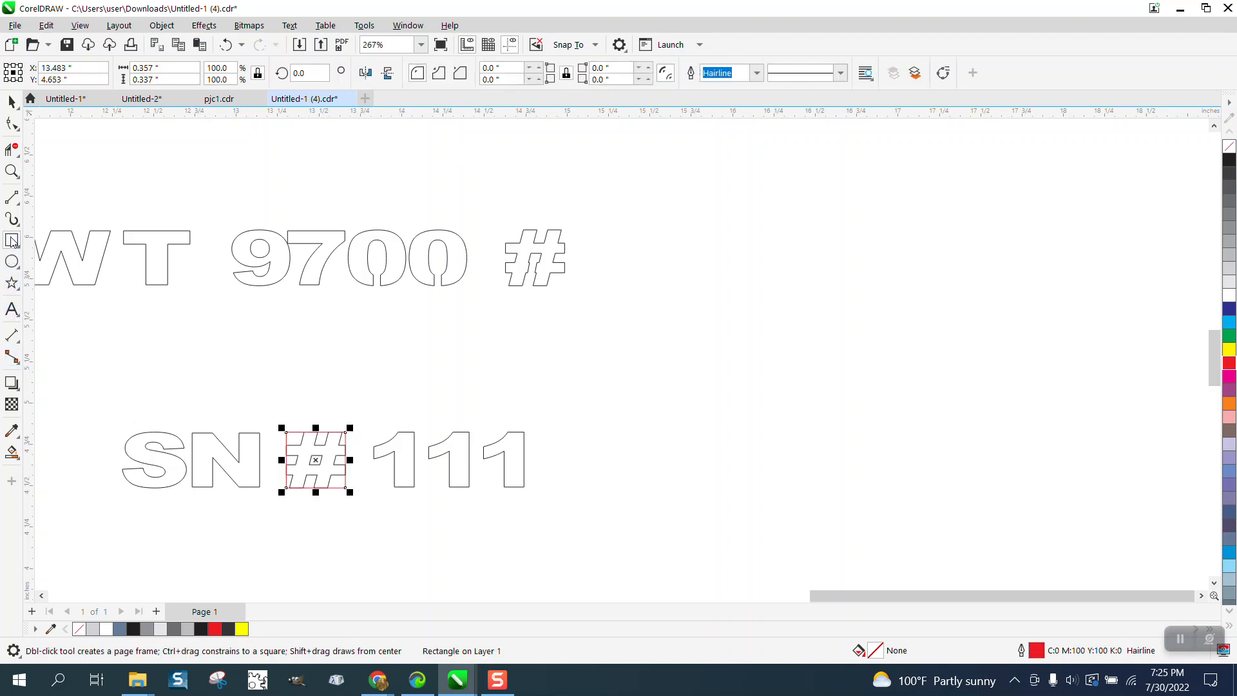
key(Right)
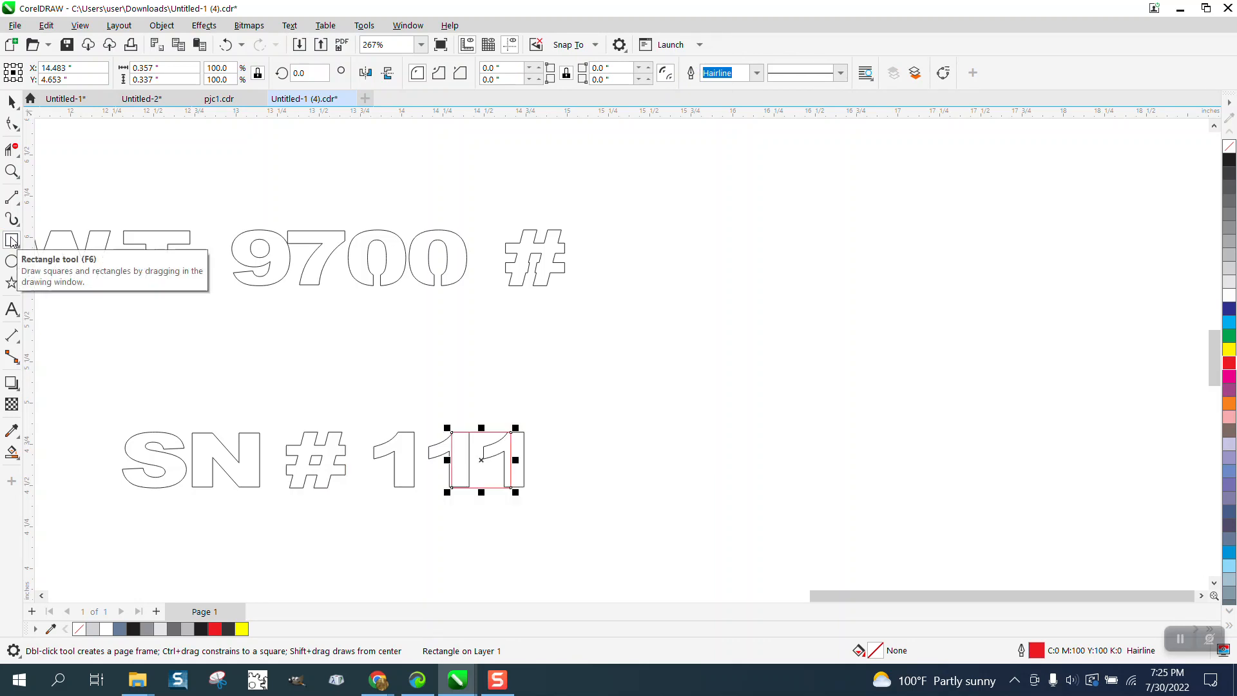
key(Right)
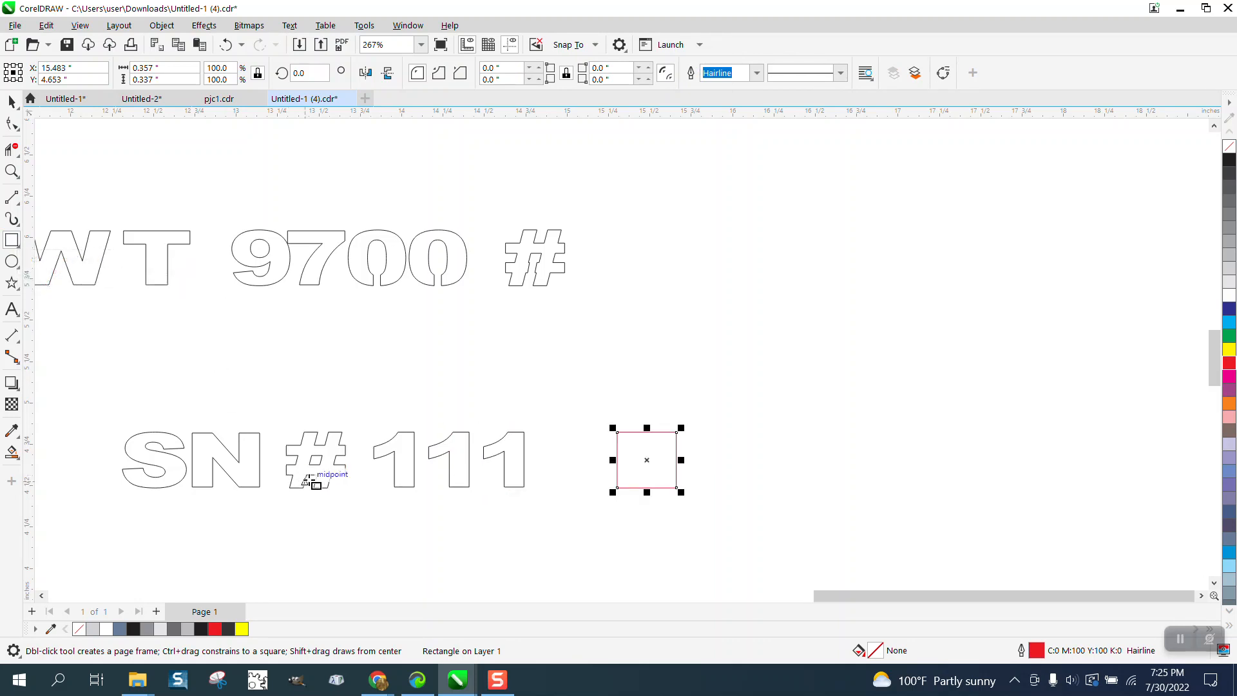
Delete the # after SN and move the red rectangle 2 inches left into its place.
click(12, 101)
click(320, 456)
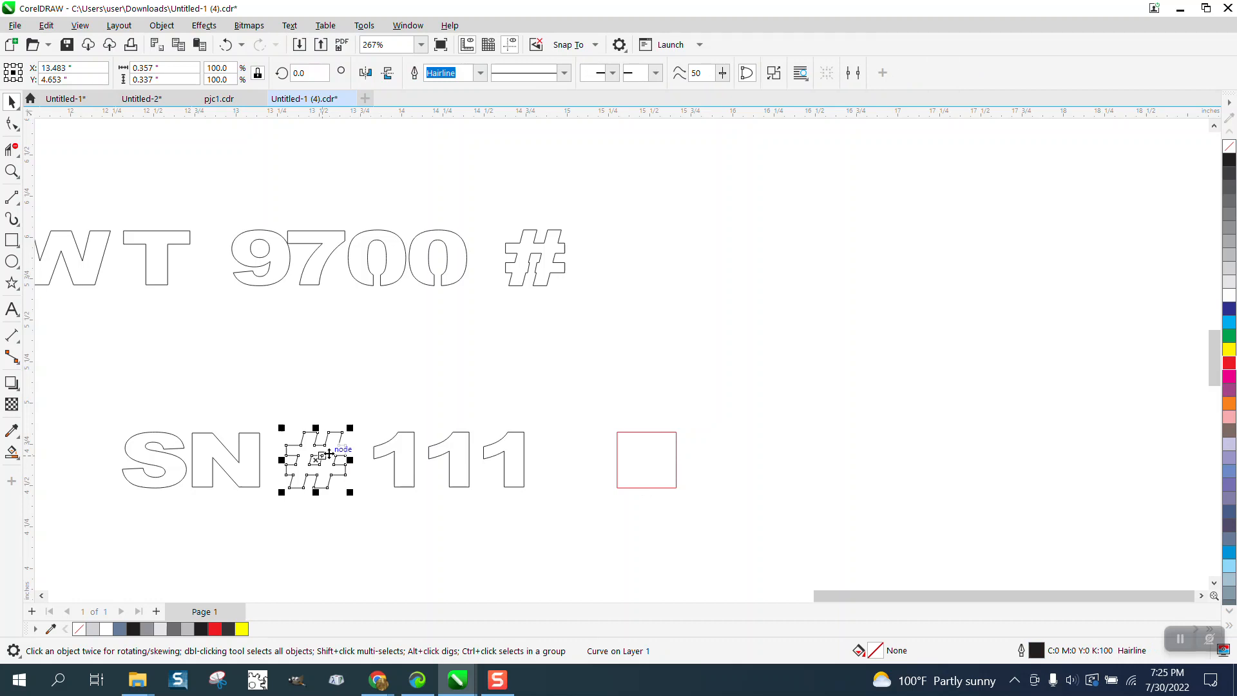
key(Delete)
click(618, 460)
key(Left)
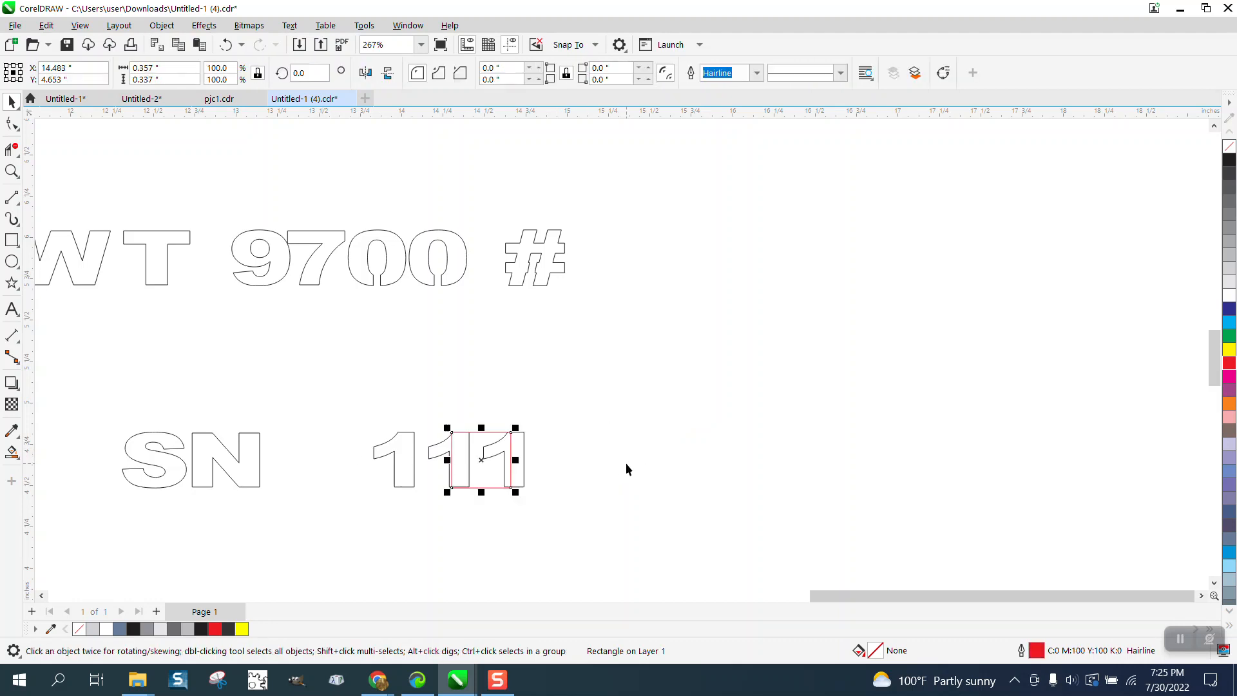
key(Left)
Duplicate the bridged # after 9700, centre the copy on the red rectangle after SN, and delete that rectangle.
click(560, 273)
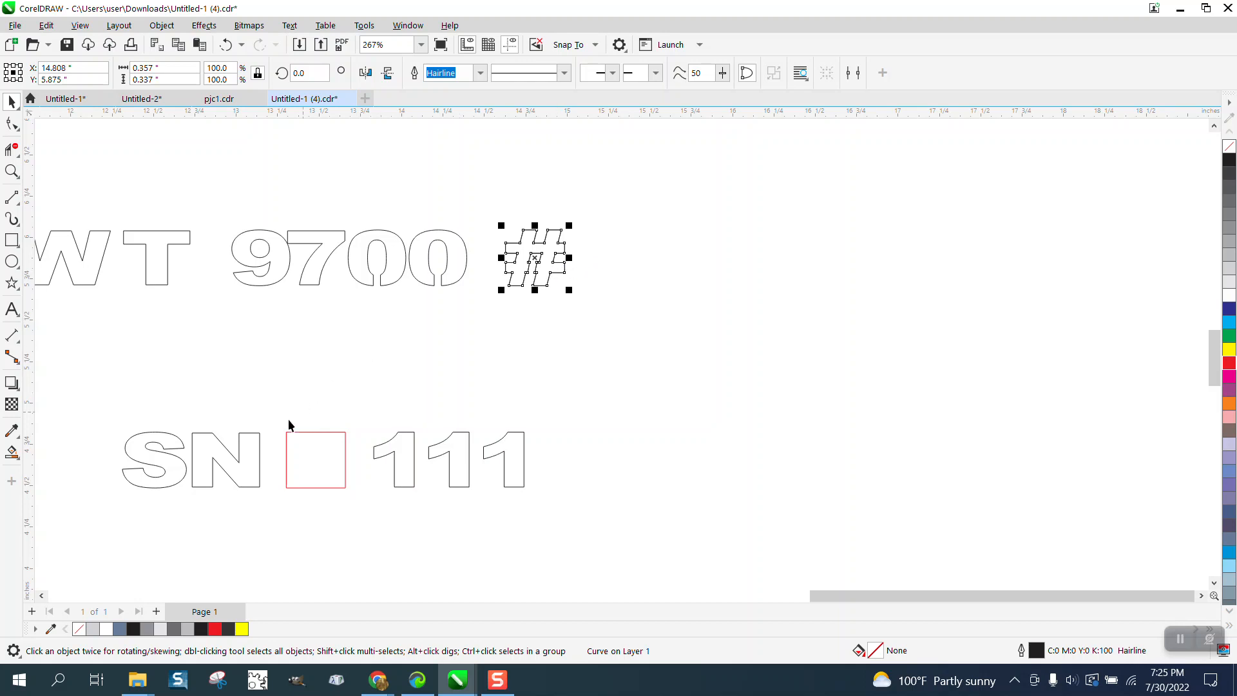
shift+click(304, 457)
key(e)
key(c)
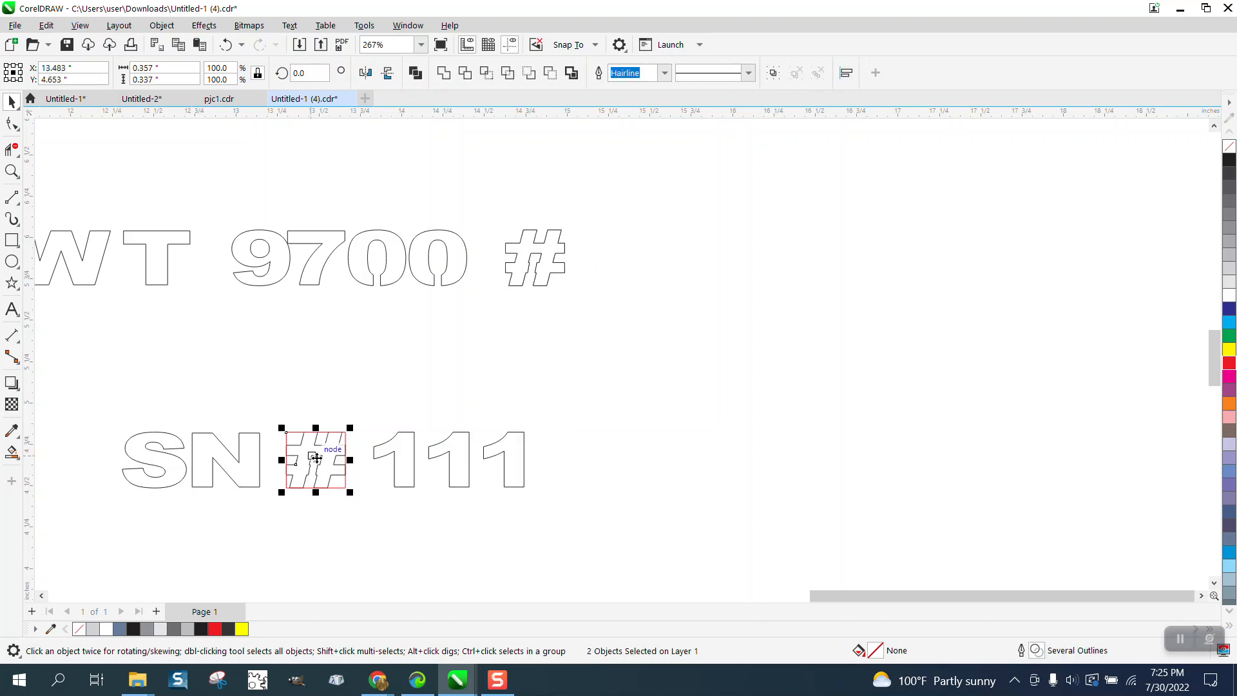
click(374, 421)
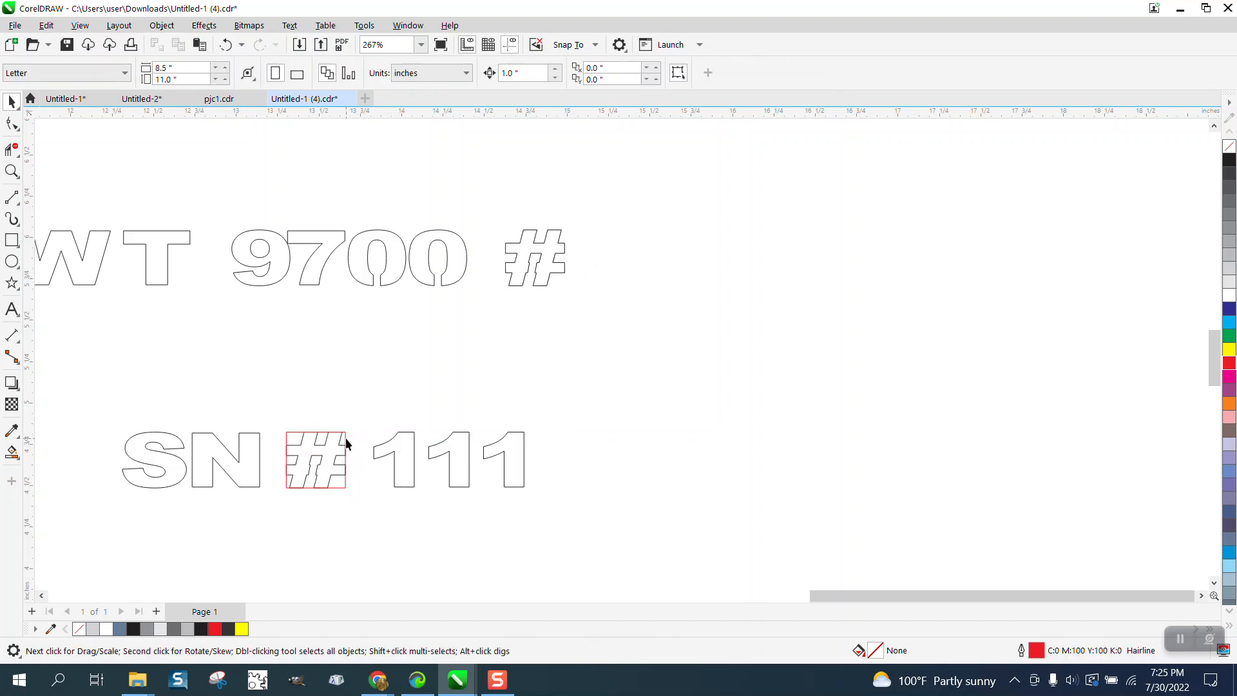
click(346, 443)
key(Delete)
Examine the 4X8 outlines and the nodes of the T and the joined A and R in TARE.
scroll(349, 435, down, 4)
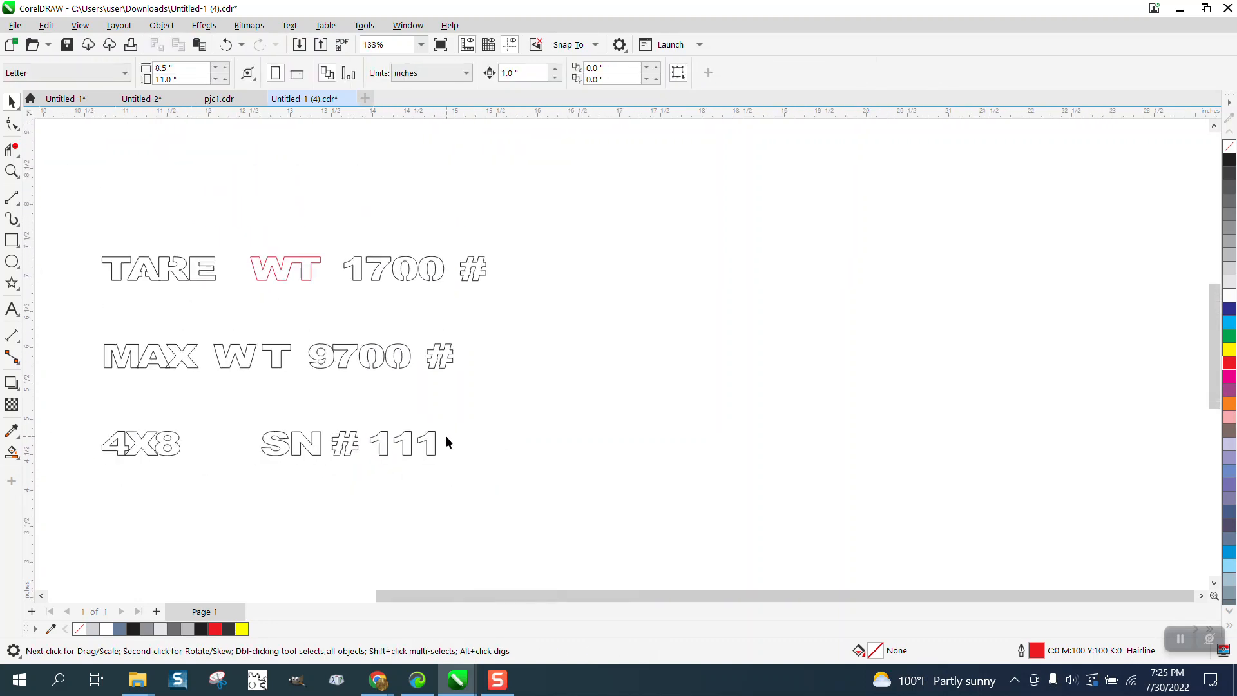
click(11, 170)
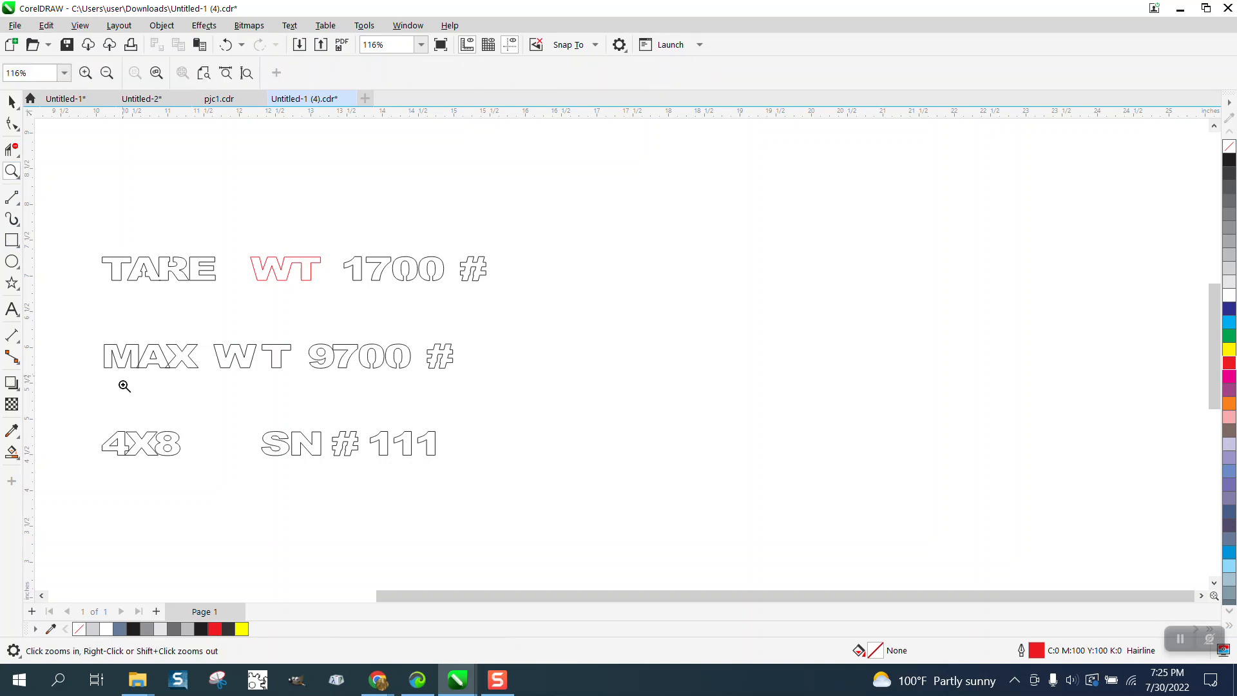
drag(84, 427, 348, 487)
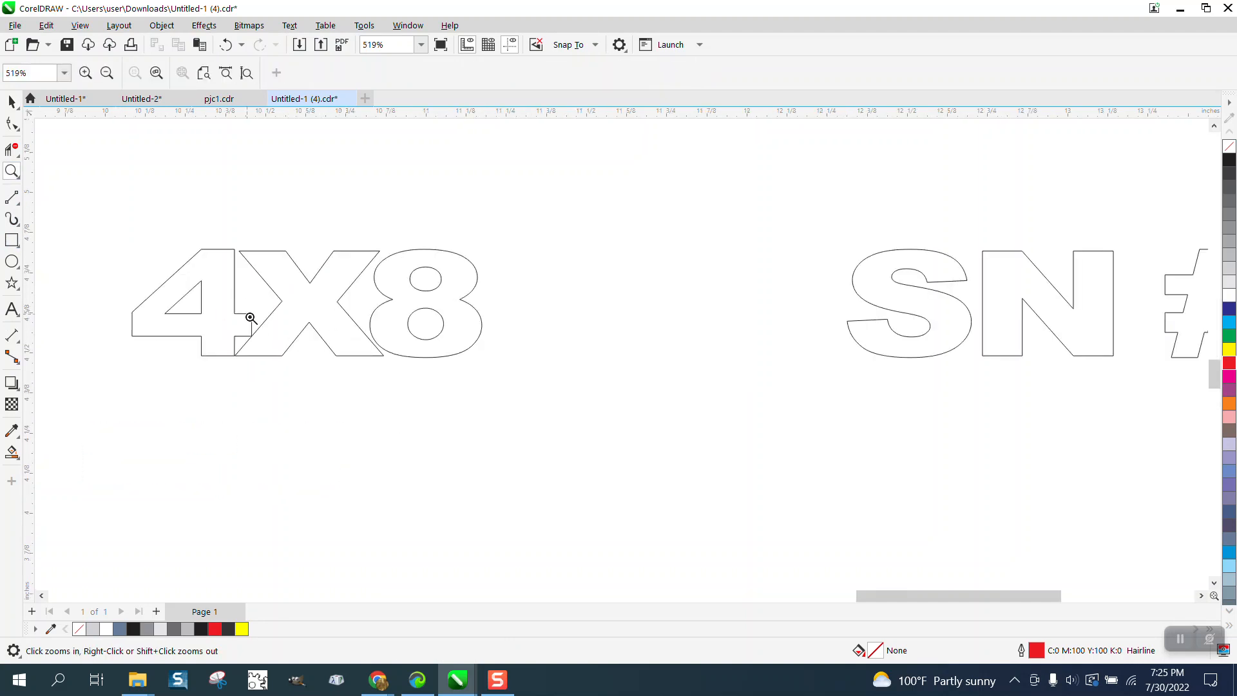
scroll(323, 404, down, 10)
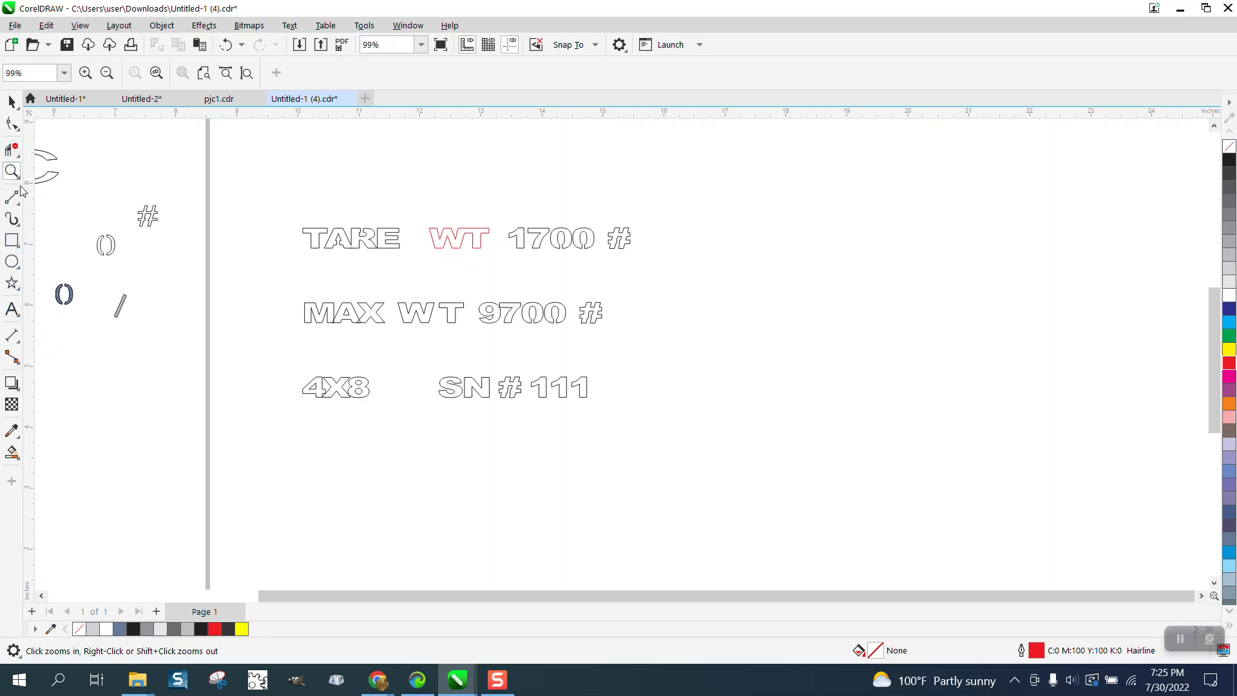
drag(248, 212, 508, 296)
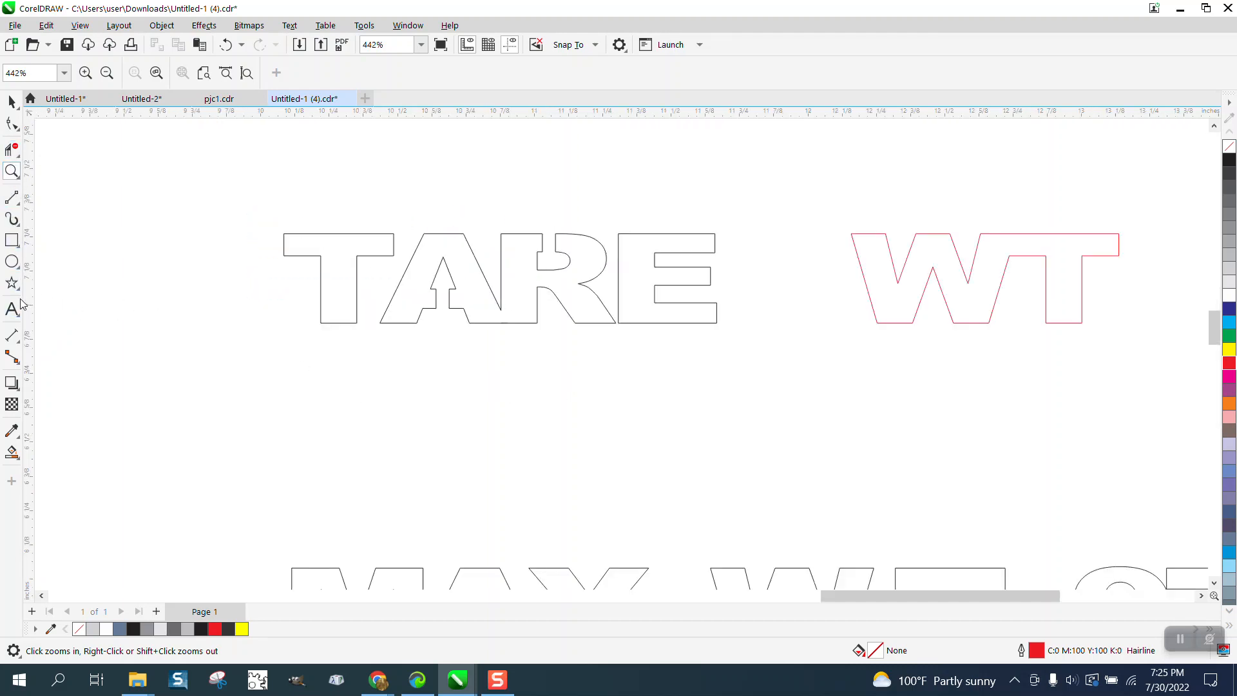
click(11, 123)
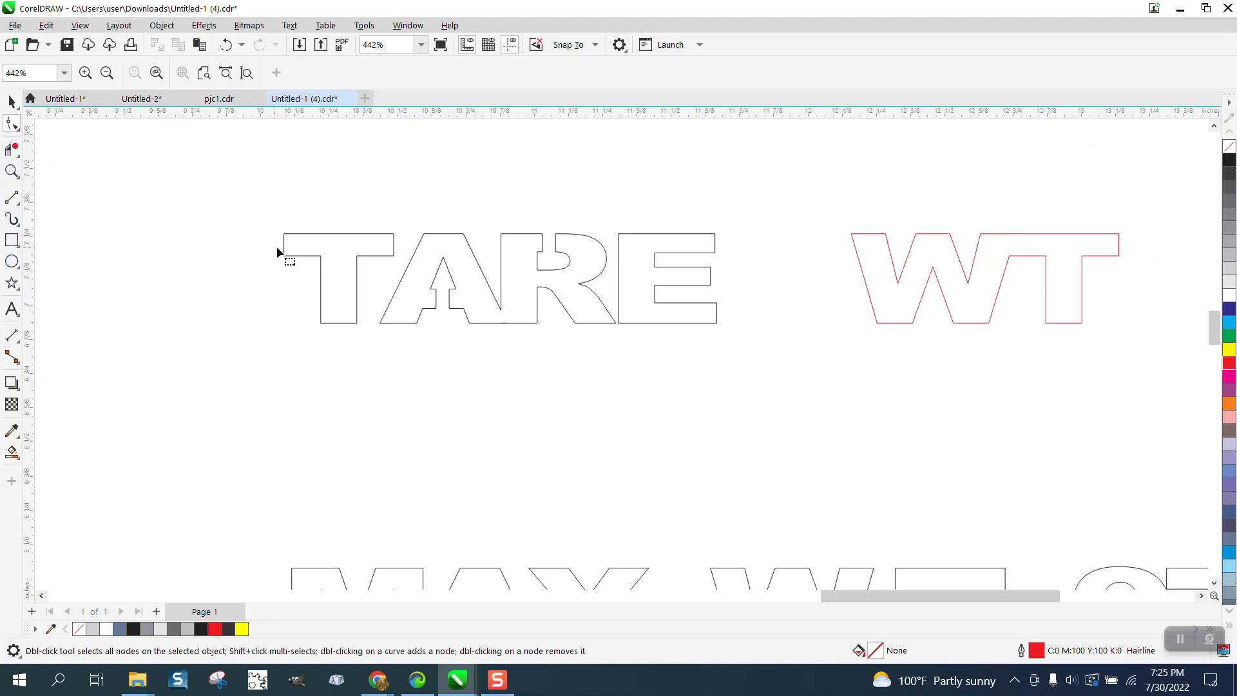
click(321, 275)
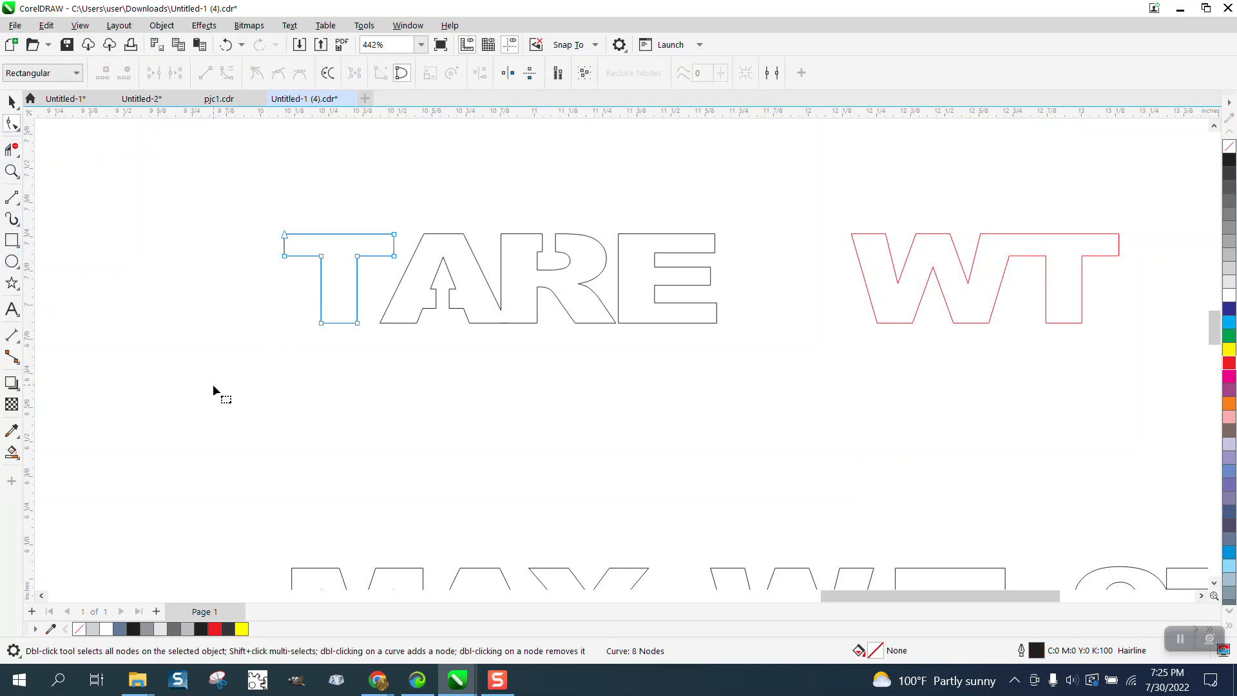
click(12, 171)
drag(271, 180, 911, 425)
click(11, 123)
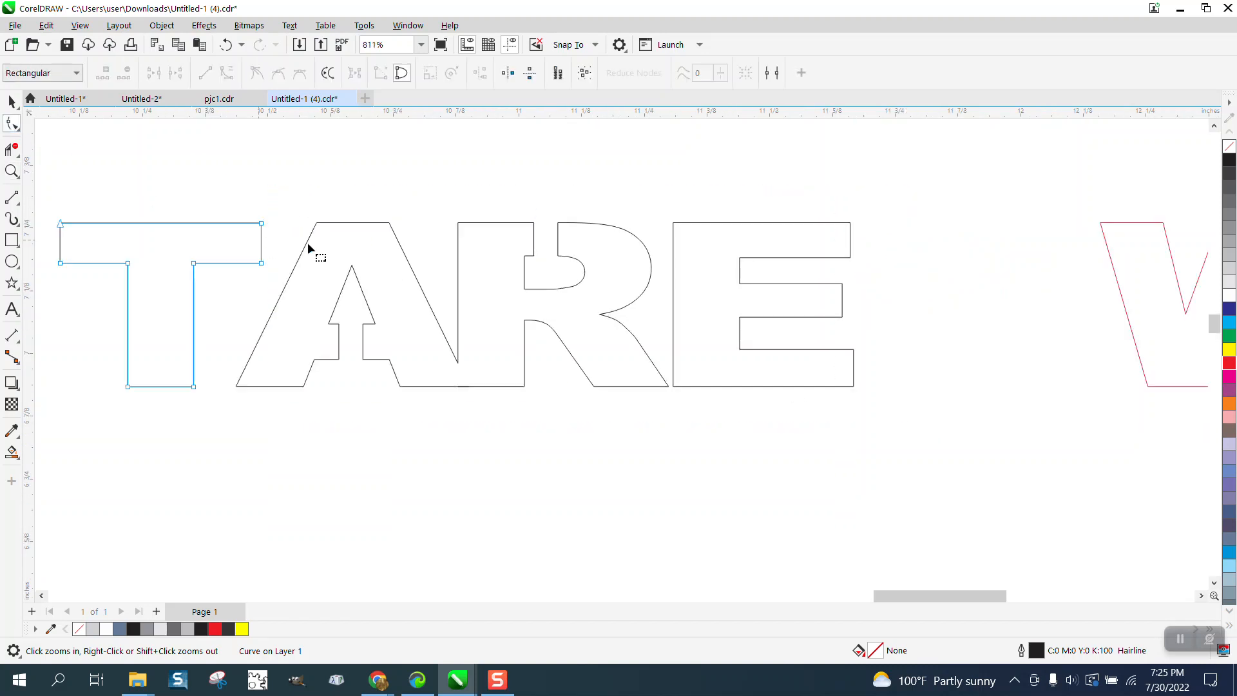
click(336, 224)
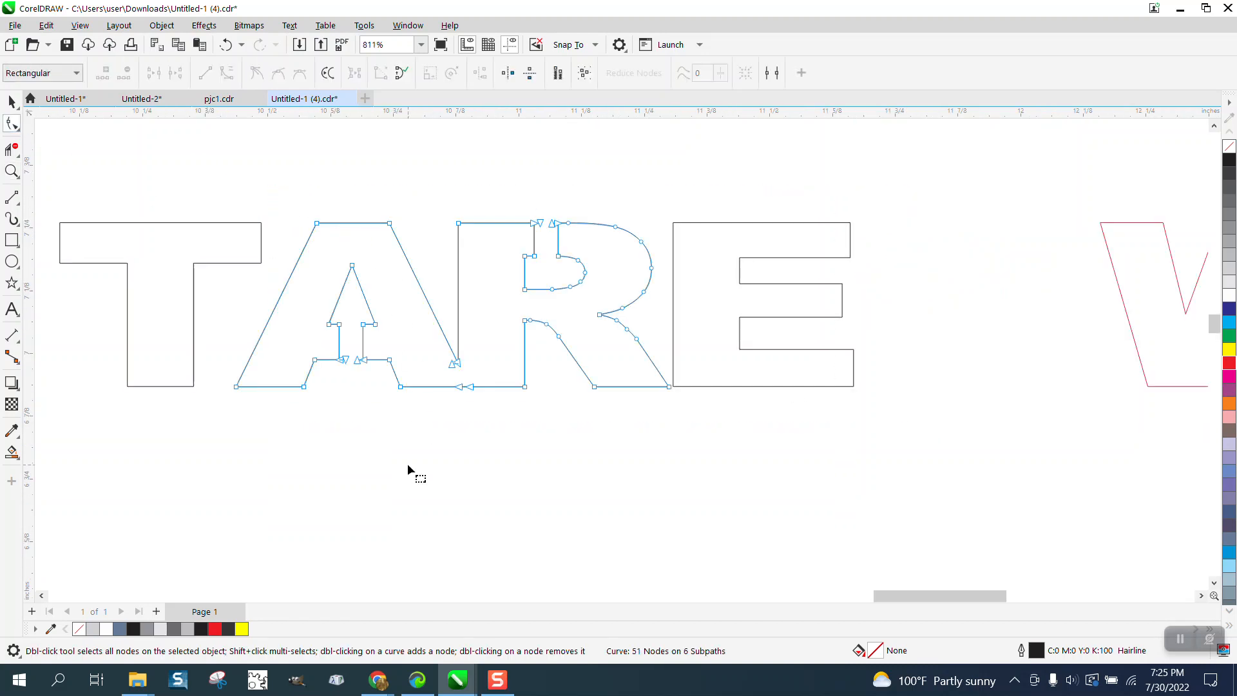
Try deleting the extra node at the lower left corner of the A's stencil bridge in TARE, and undo the deletion.
click(12, 171)
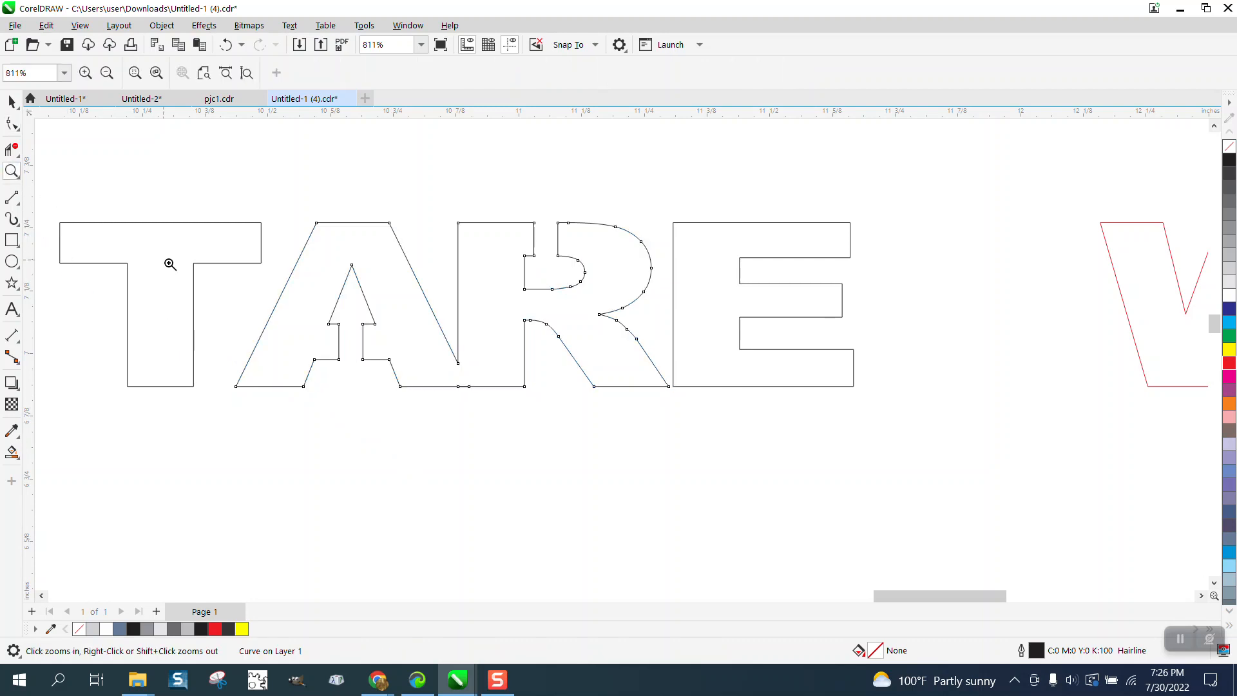
drag(254, 309, 409, 388)
click(11, 123)
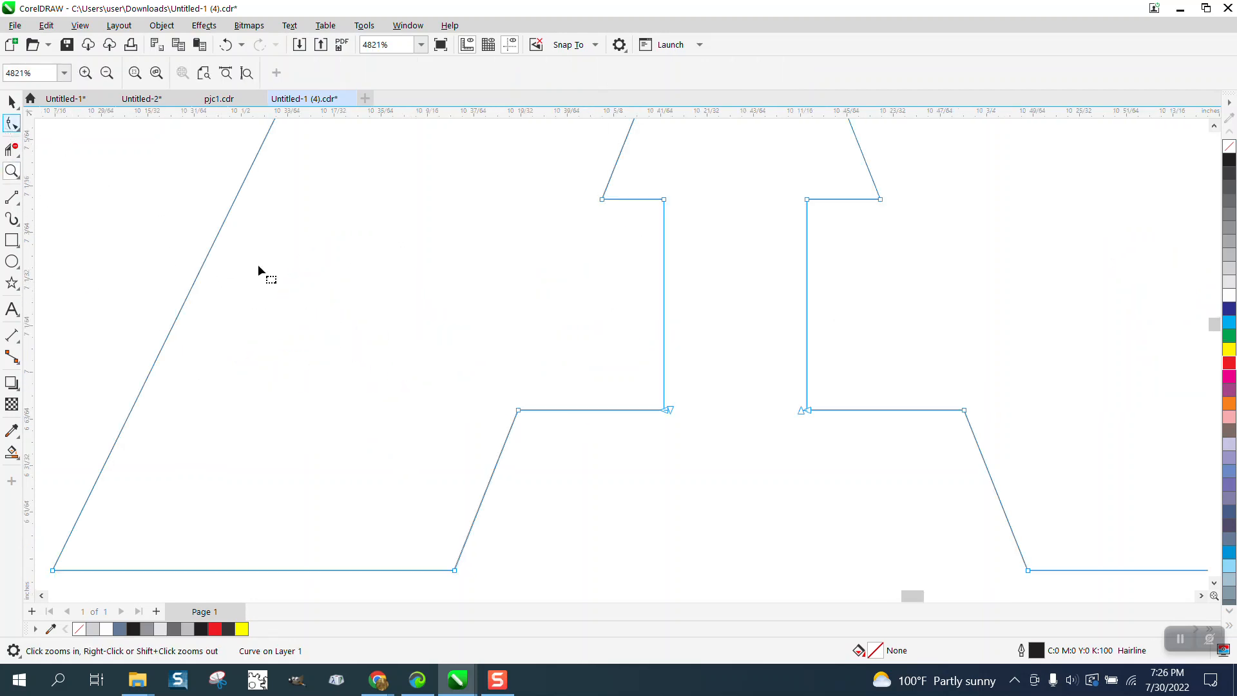
click(671, 411)
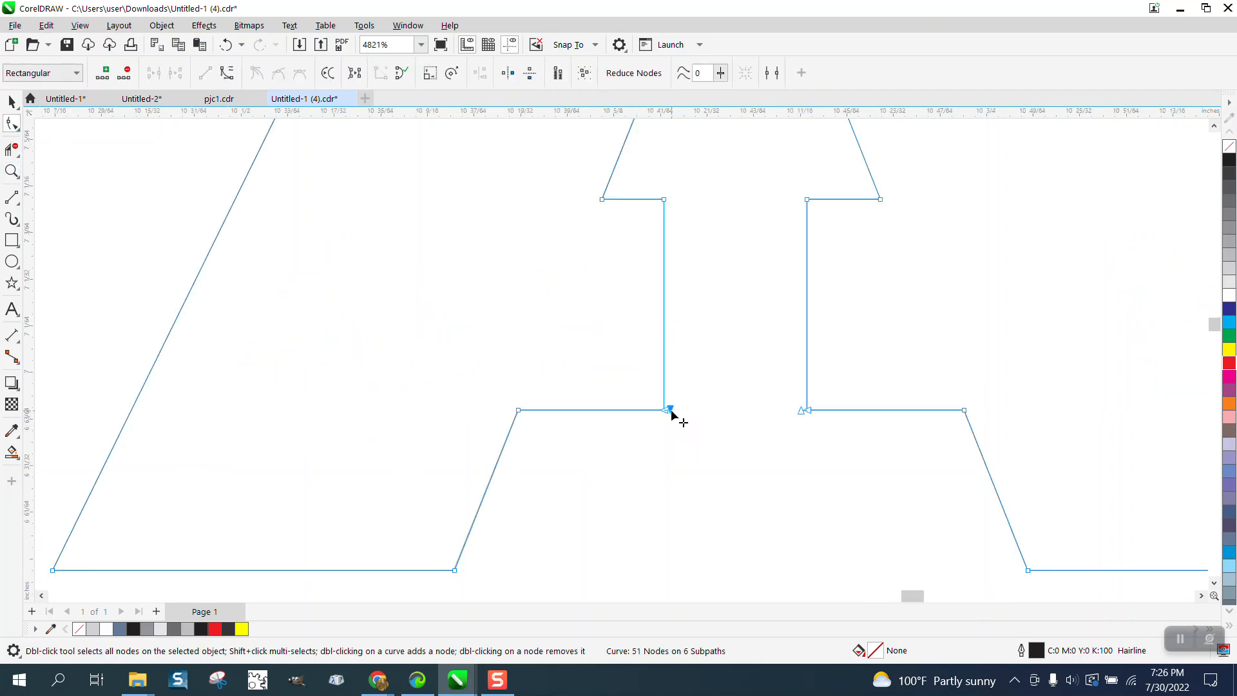
key(Delete)
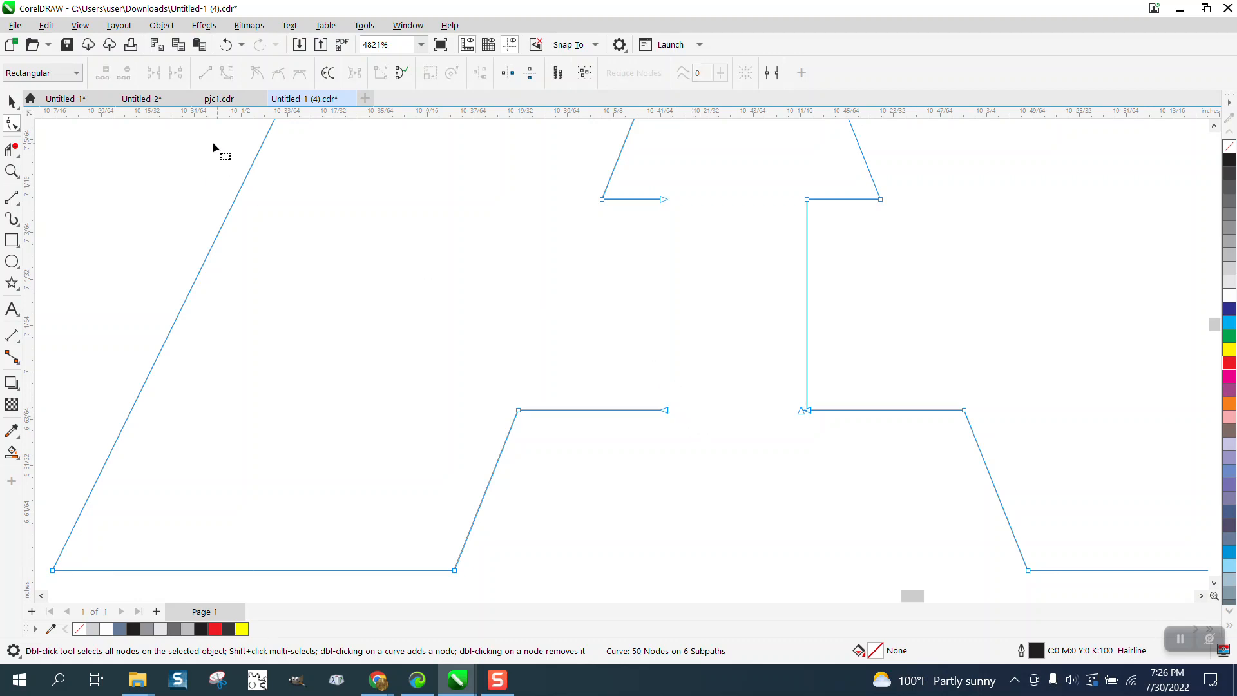
click(225, 44)
Smart-fill the joined A and R of TARE in yellow with no outline and move the filled copy 1 inch down.
scroll(184, 342, down, 5)
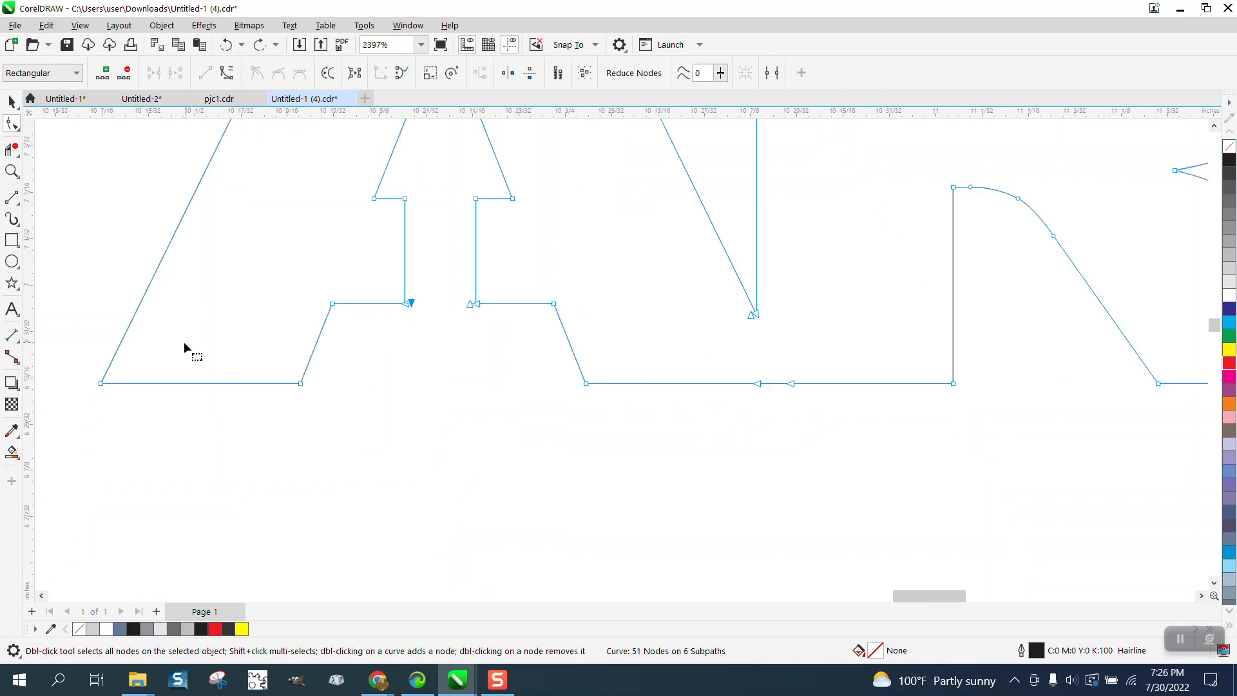
click(12, 452)
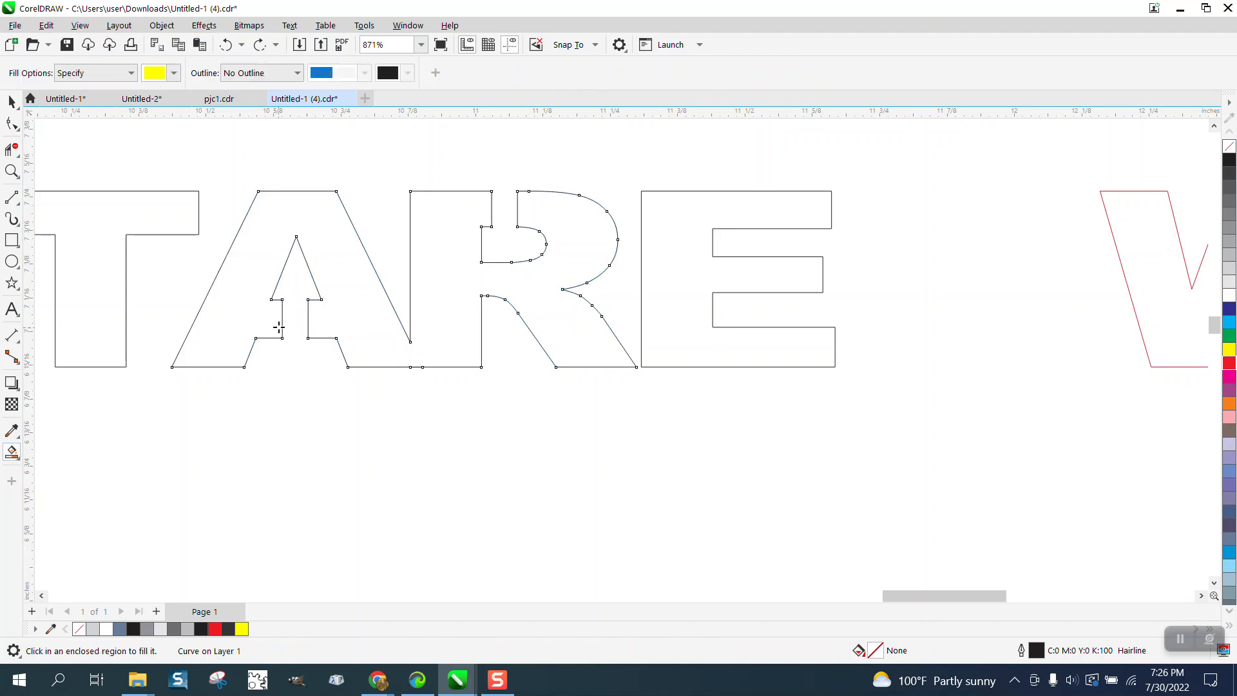
click(264, 313)
key(Down)
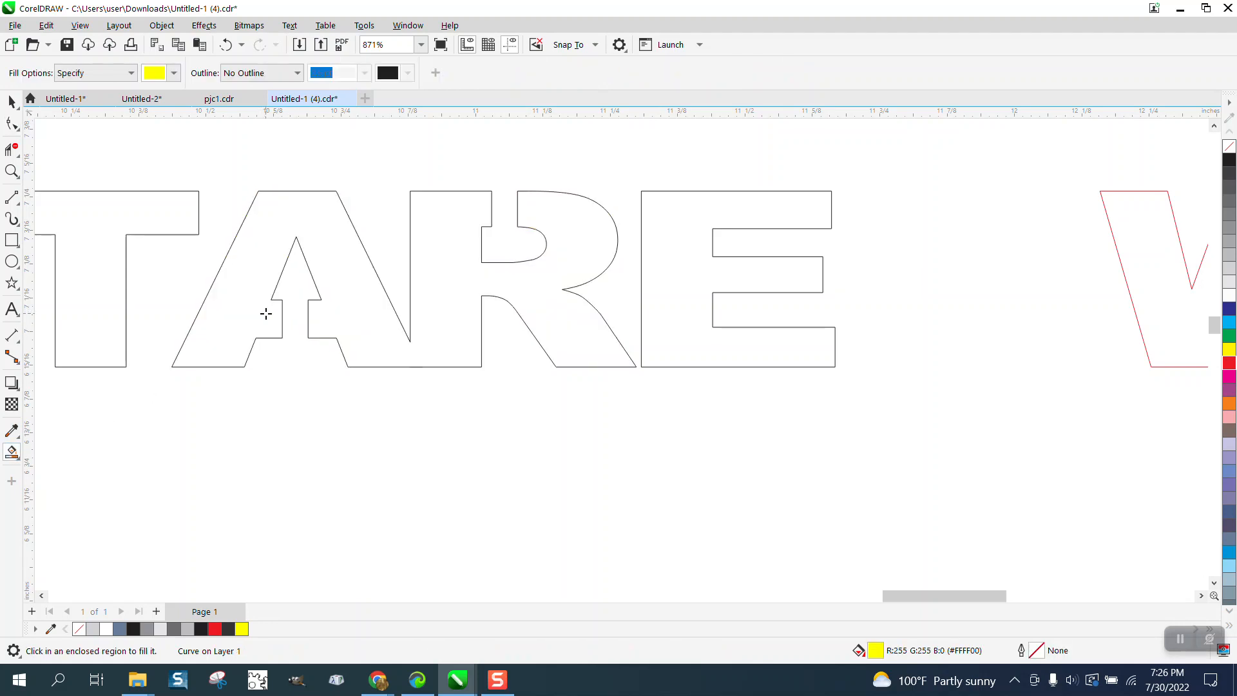
scroll(257, 314, down, 4)
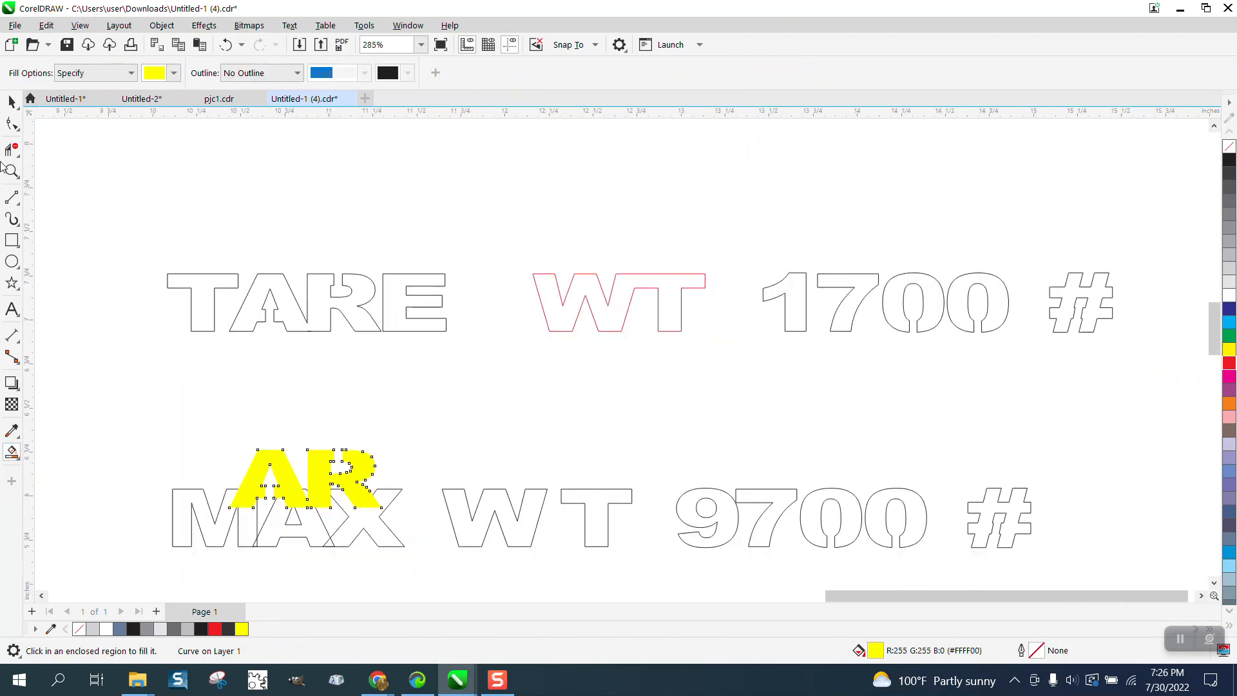
Delete the original joined A and R outline from TARE.
click(12, 102)
click(283, 285)
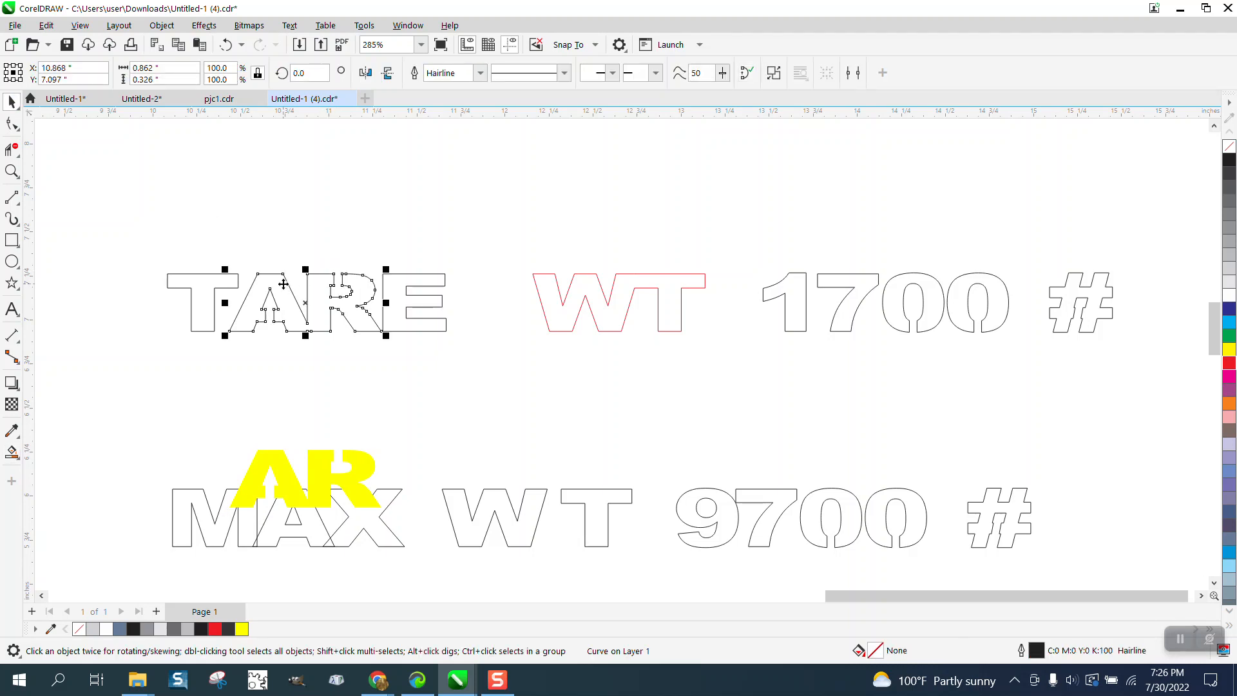
key(Delete)
Move the yellow AR shape 1 inch up into TARE and give it no fill and a black outline.
click(309, 453)
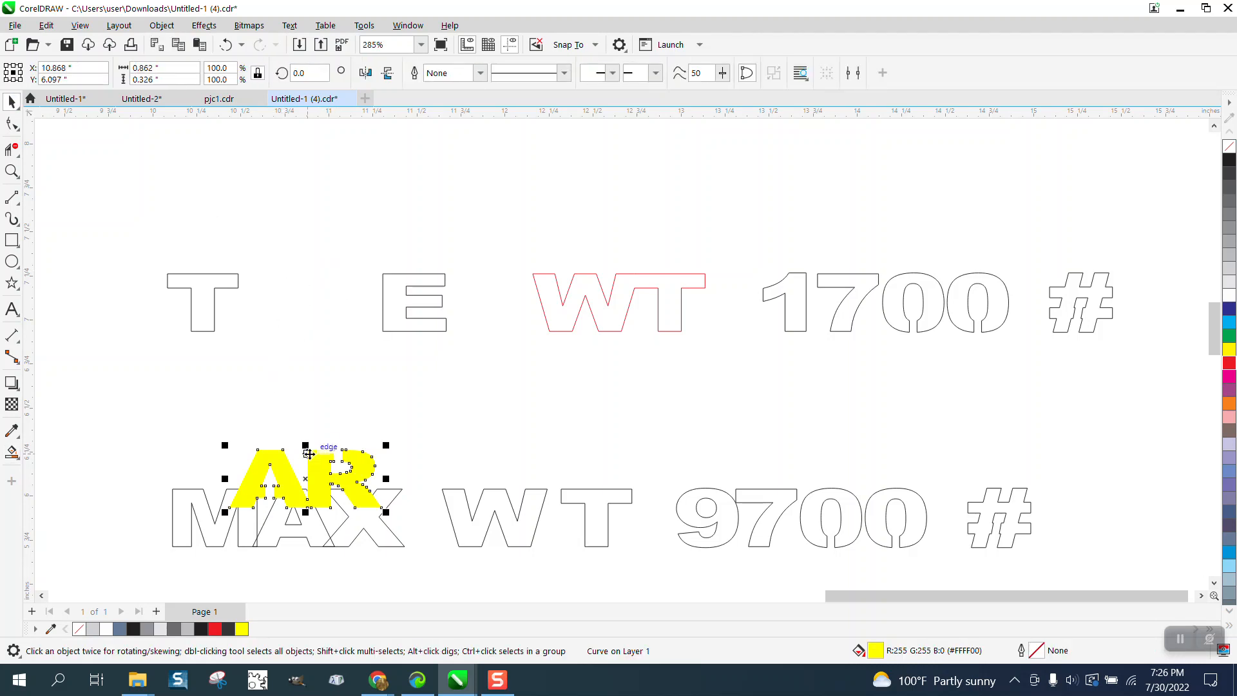
key(Up)
click(1229, 147)
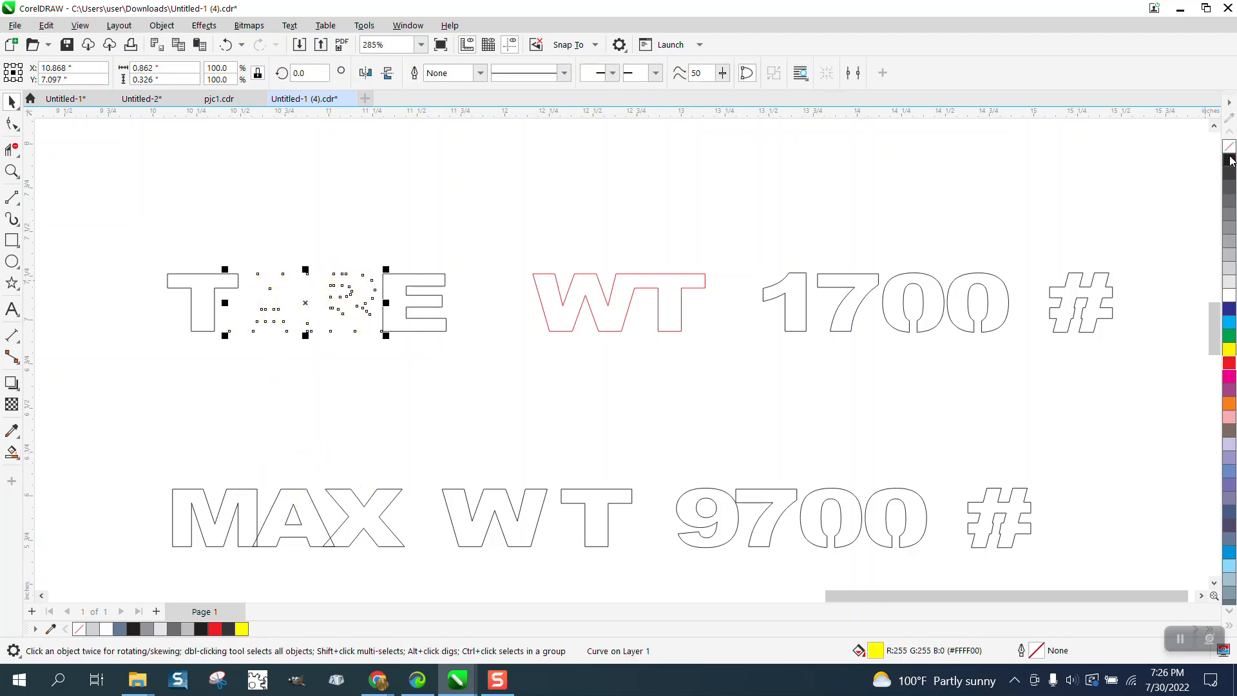
right_click(1229, 159)
Delete the extra node at the start of the inner curve of the R's leg in TARE.
click(11, 171)
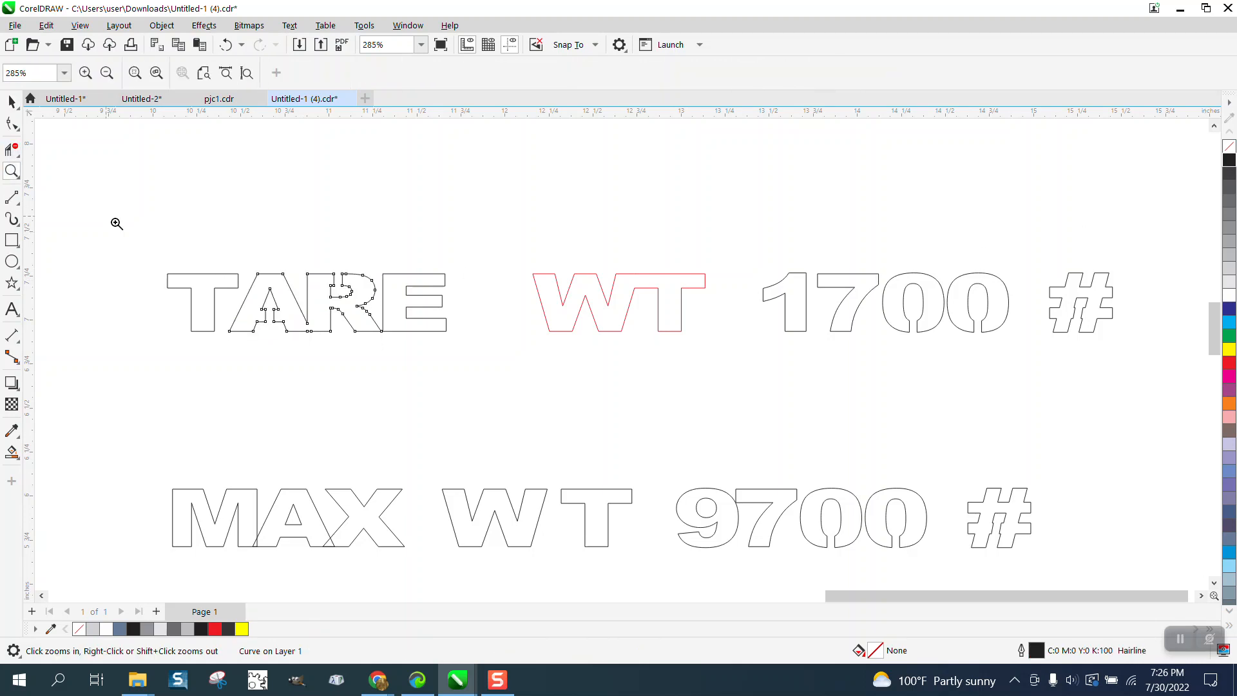
drag(192, 248, 622, 377)
click(11, 124)
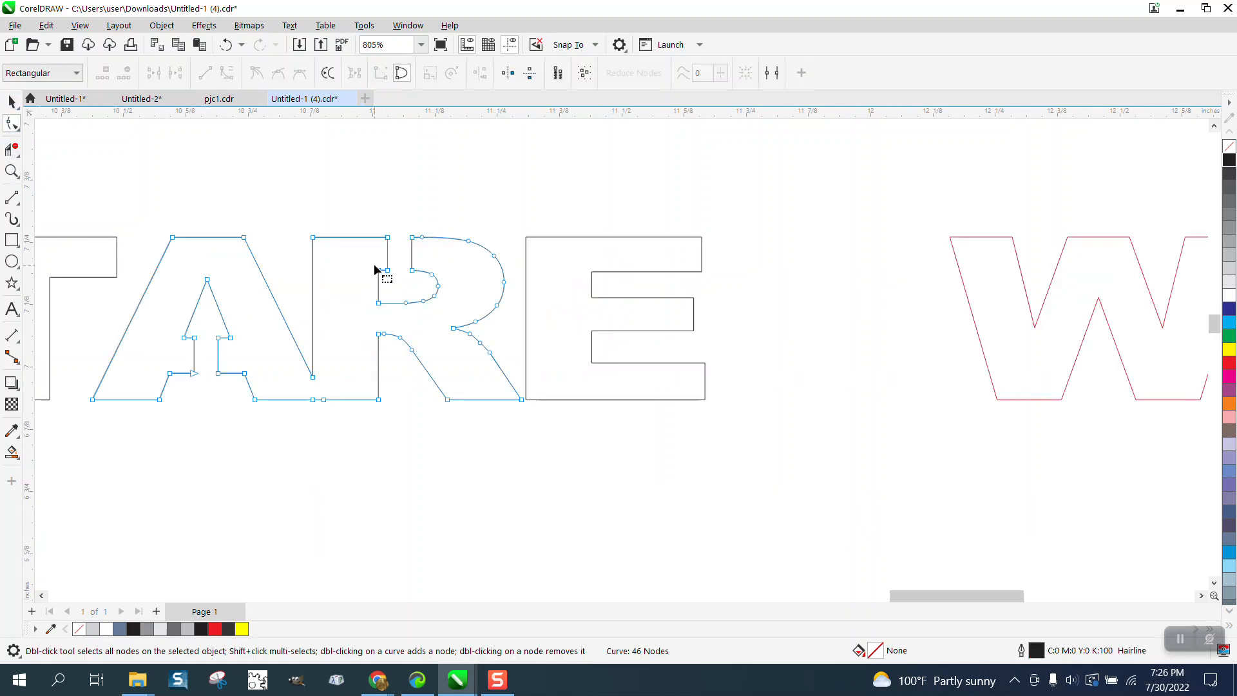
double_click(323, 400)
click(12, 171)
drag(316, 232, 590, 398)
click(8, 125)
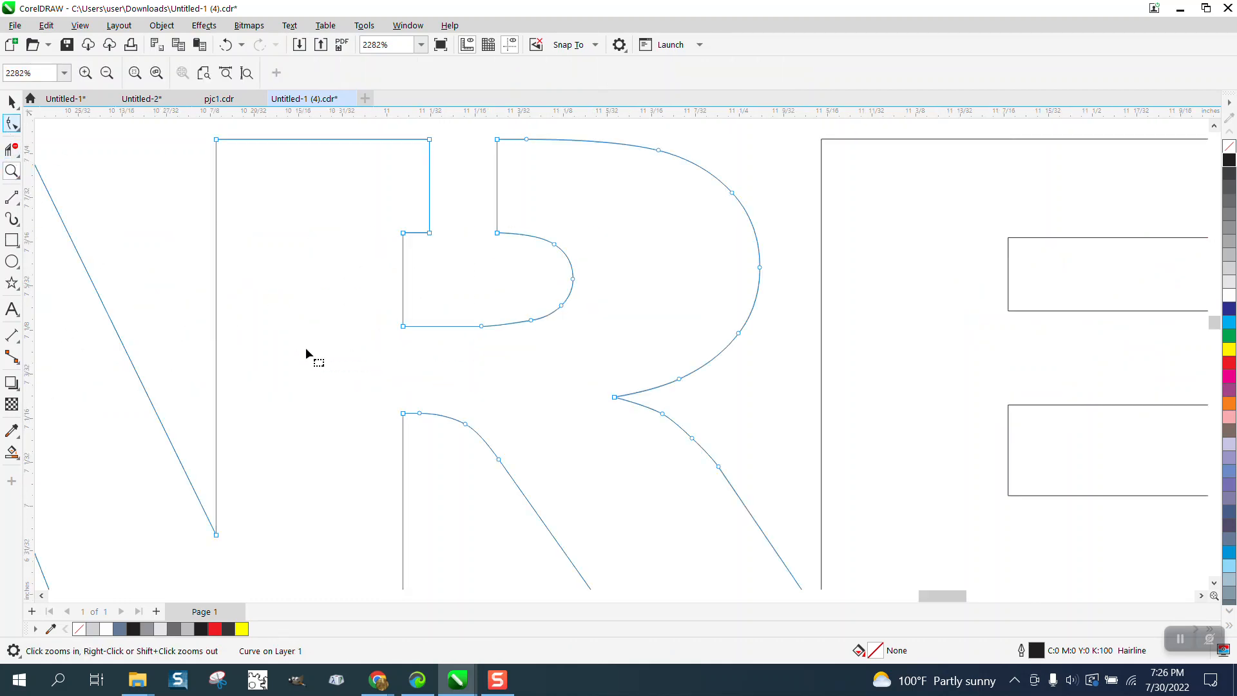
click(420, 413)
key(Delete)
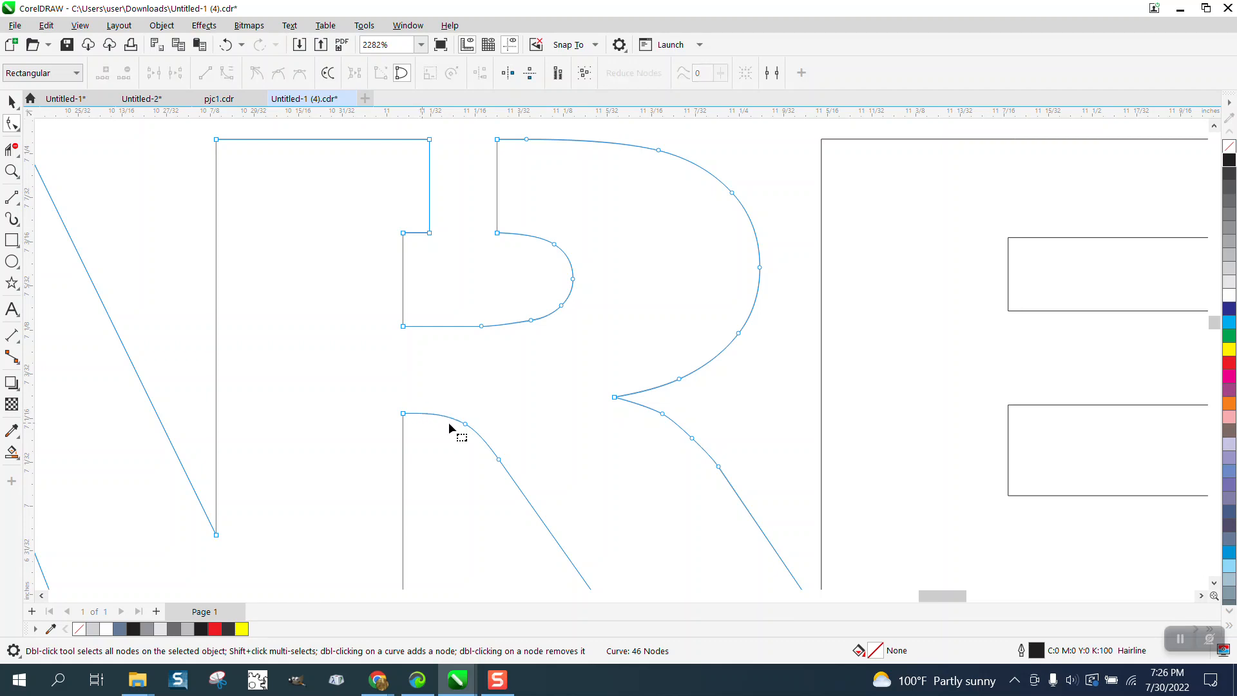
Delete the extra nodes along the curved counter of the R, keeping its rightmost node.
drag(558, 227, 469, 343)
key(Delete)
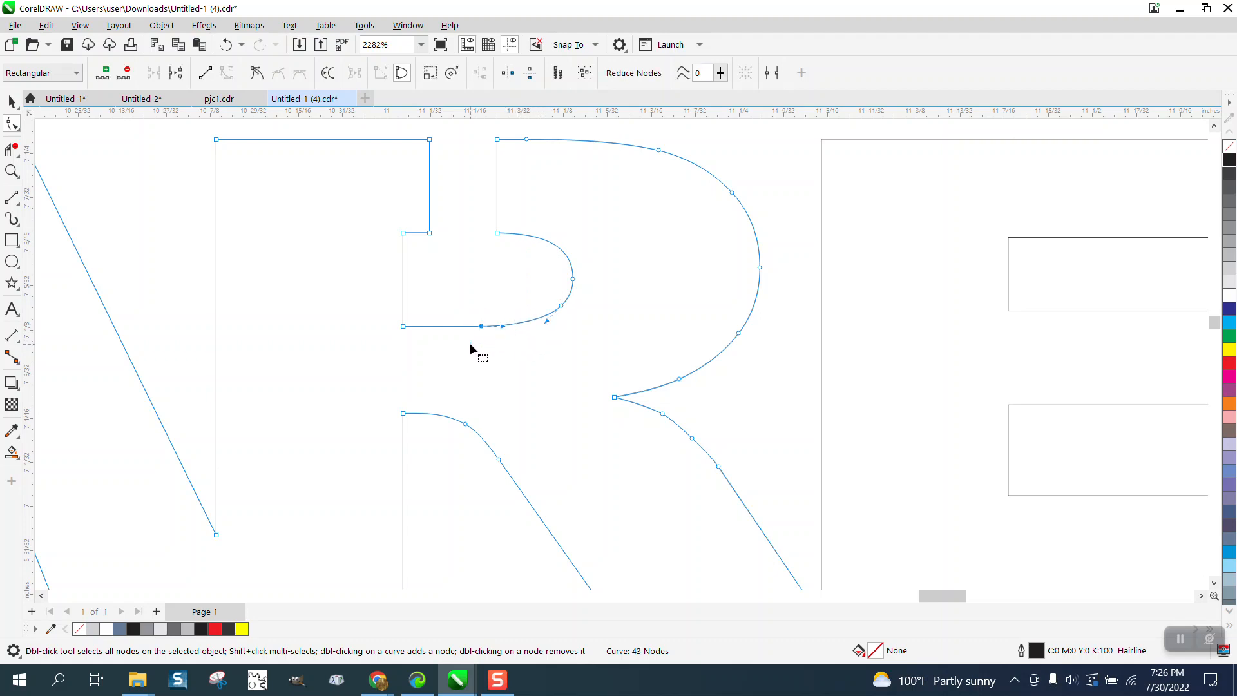
key(Delete)
drag(542, 295, 585, 316)
key(Delete)
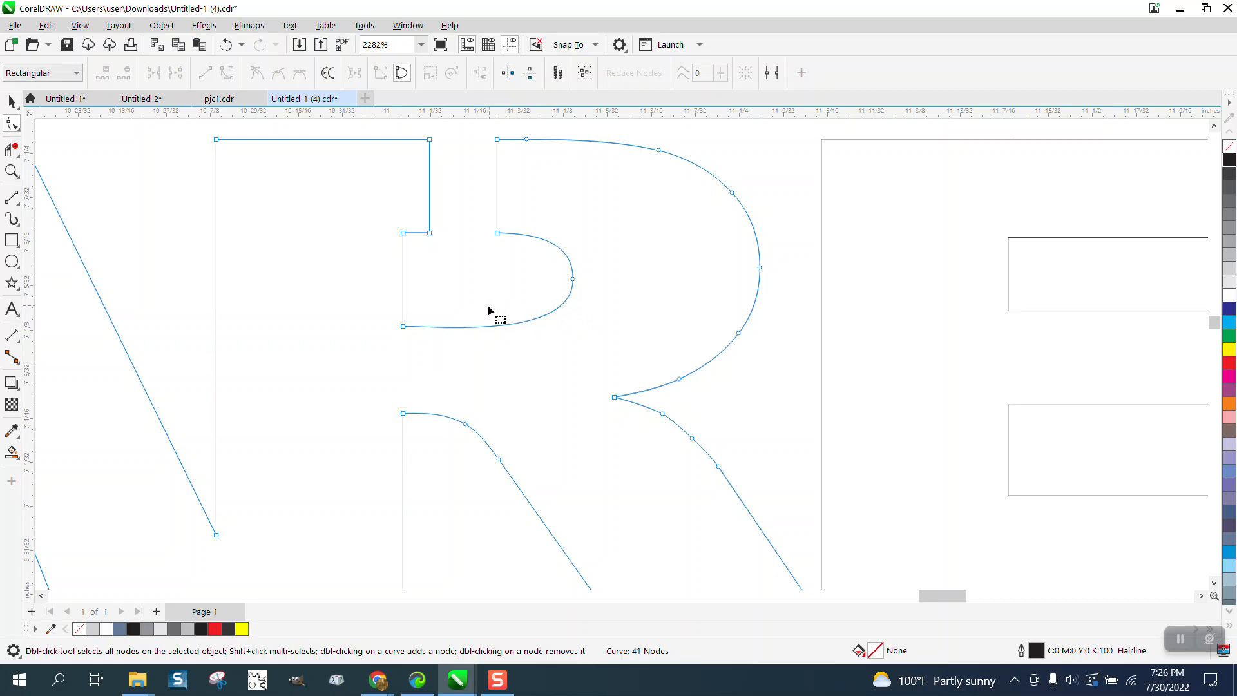
Delete the extra nodes above and below the rightmost point of the R's outer bowl.
drag(702, 171, 728, 306)
click(225, 44)
drag(703, 162, 738, 351)
key(Delete)
click(659, 152)
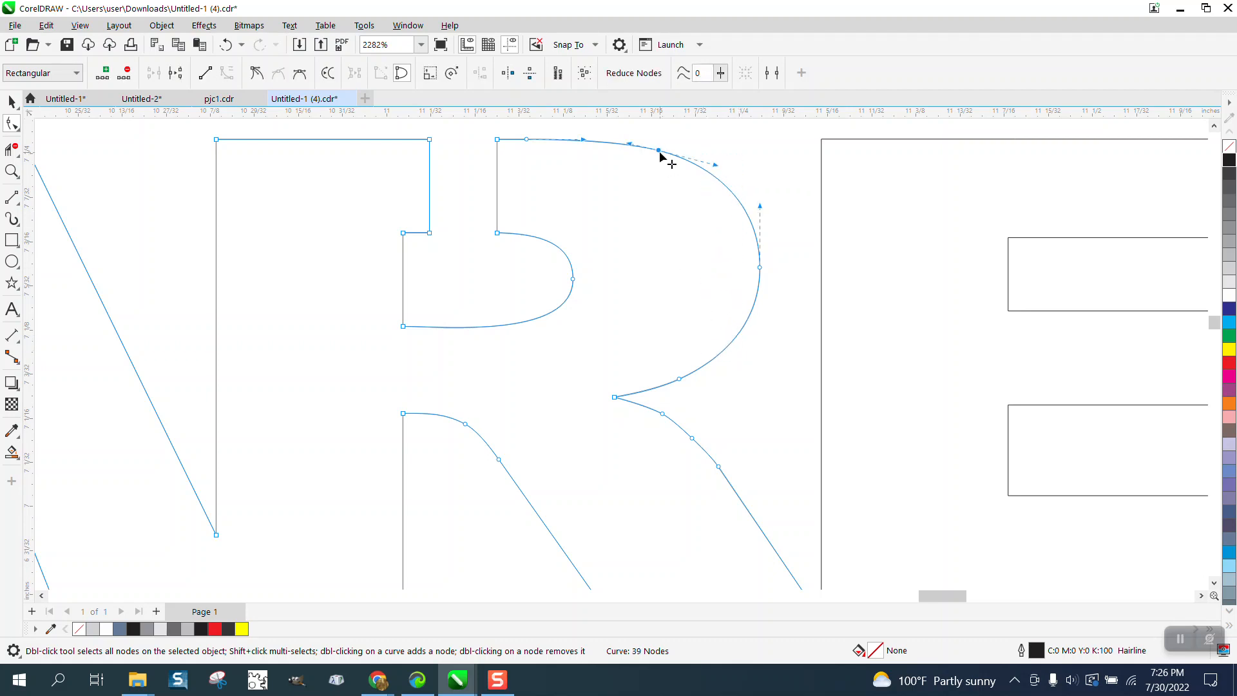
key(Delete)
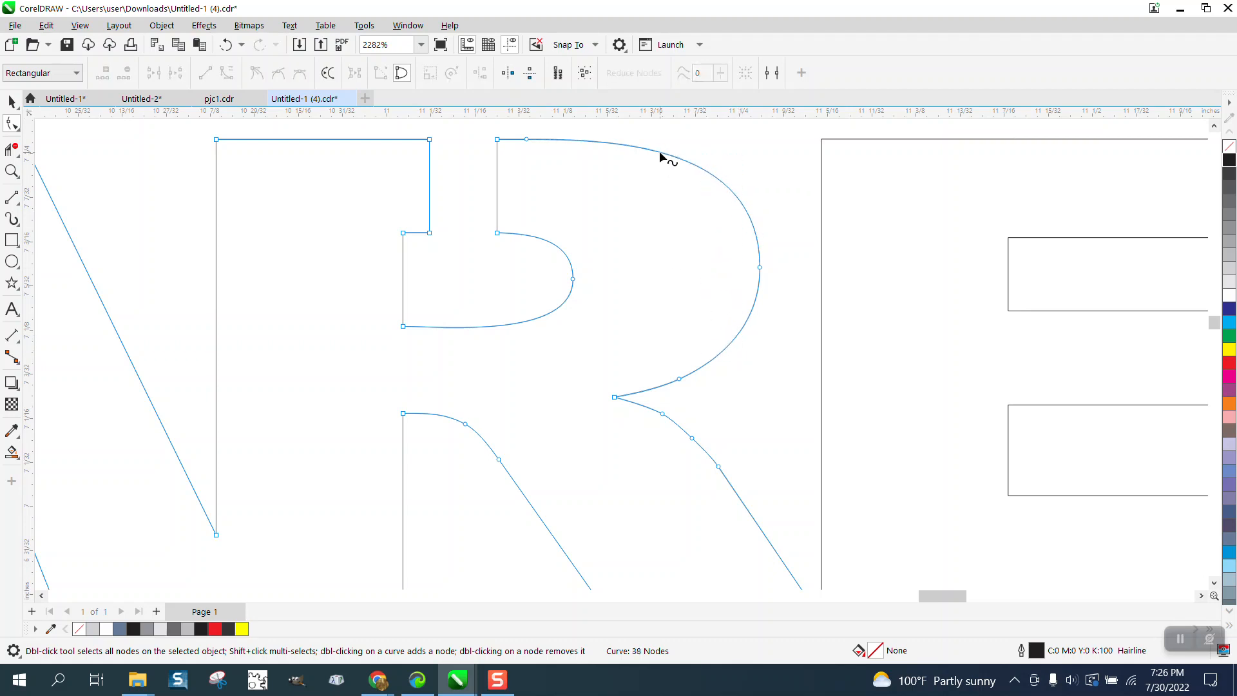
click(679, 379)
key(Delete)
Delete the two lower extra nodes on the outer curve of the R's leg.
scroll(741, 342, down, 1)
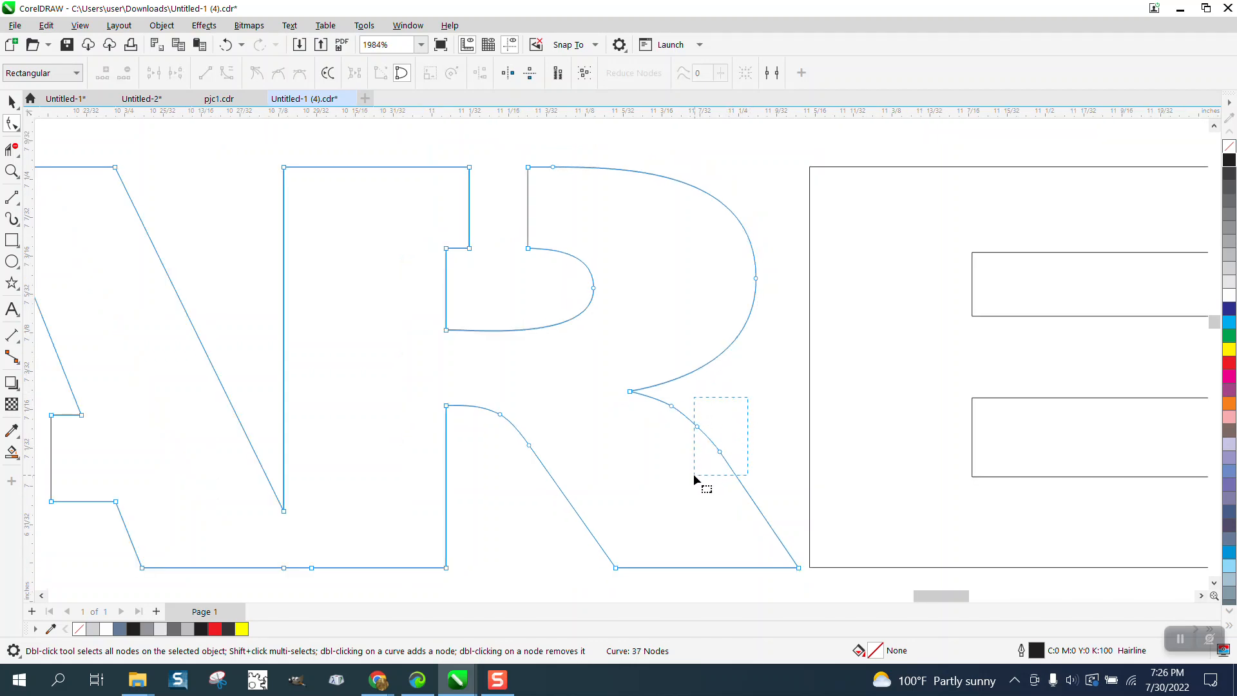
drag(747, 398, 694, 474)
key(Delete)
Delete the extra nodes on the bottom edge where the A joins the R.
scroll(602, 351, down, 4)
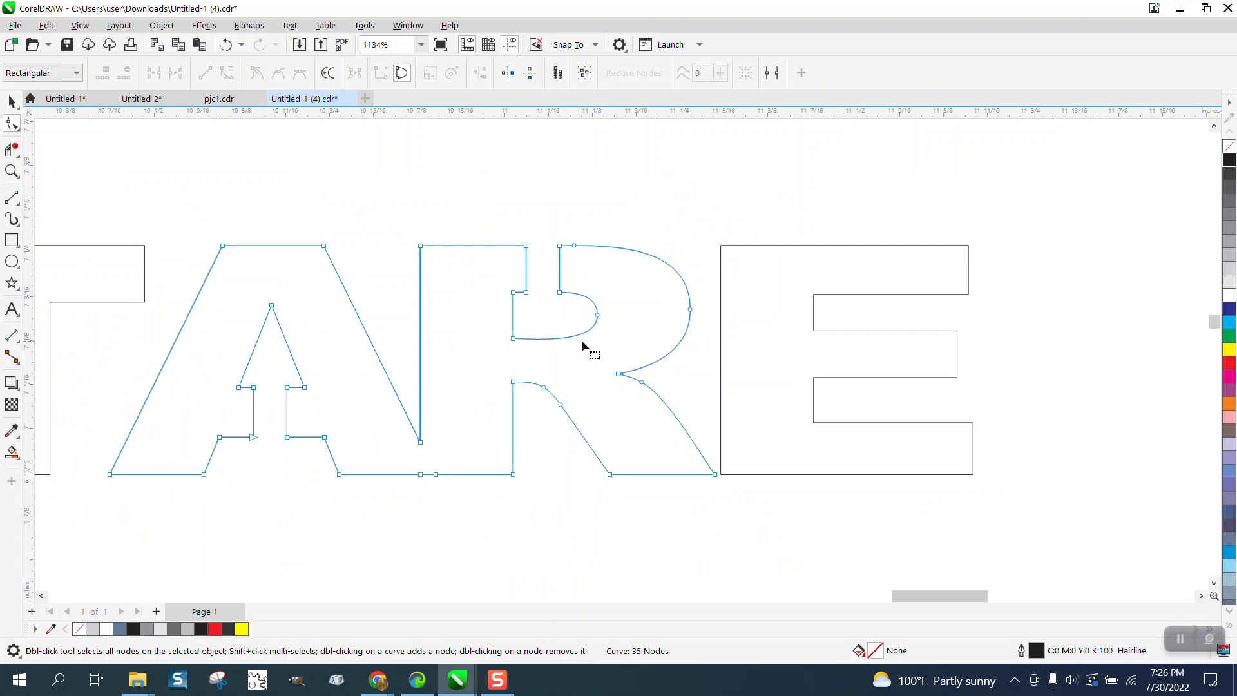
scroll(581, 338, down, 1)
drag(476, 449, 428, 478)
key(Delete)
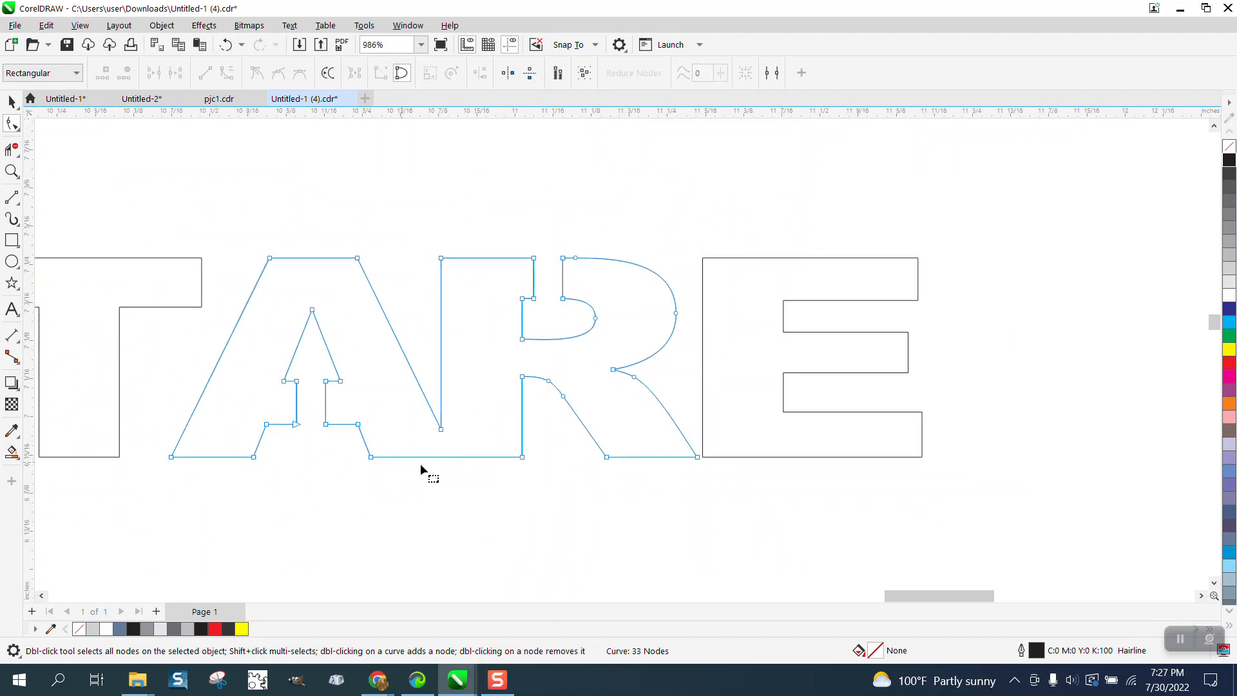
Select the E of TARE and move it about 0.8 inches above the word.
click(709, 395)
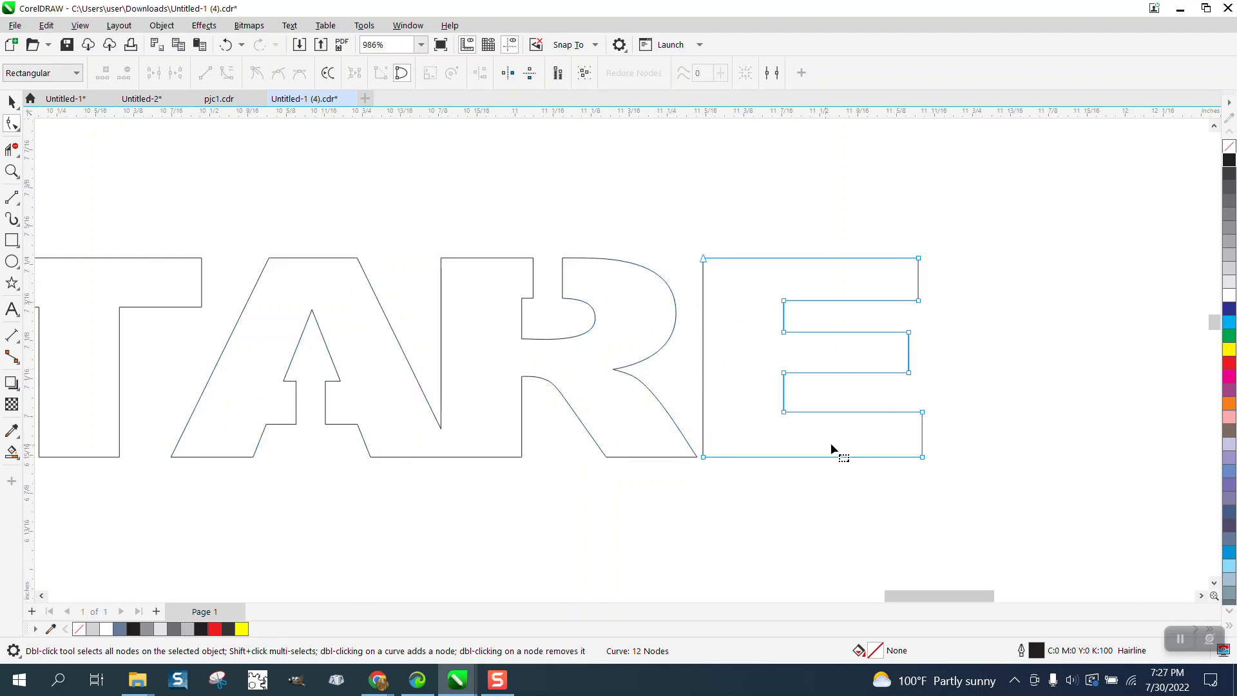
scroll(938, 416, down, 6)
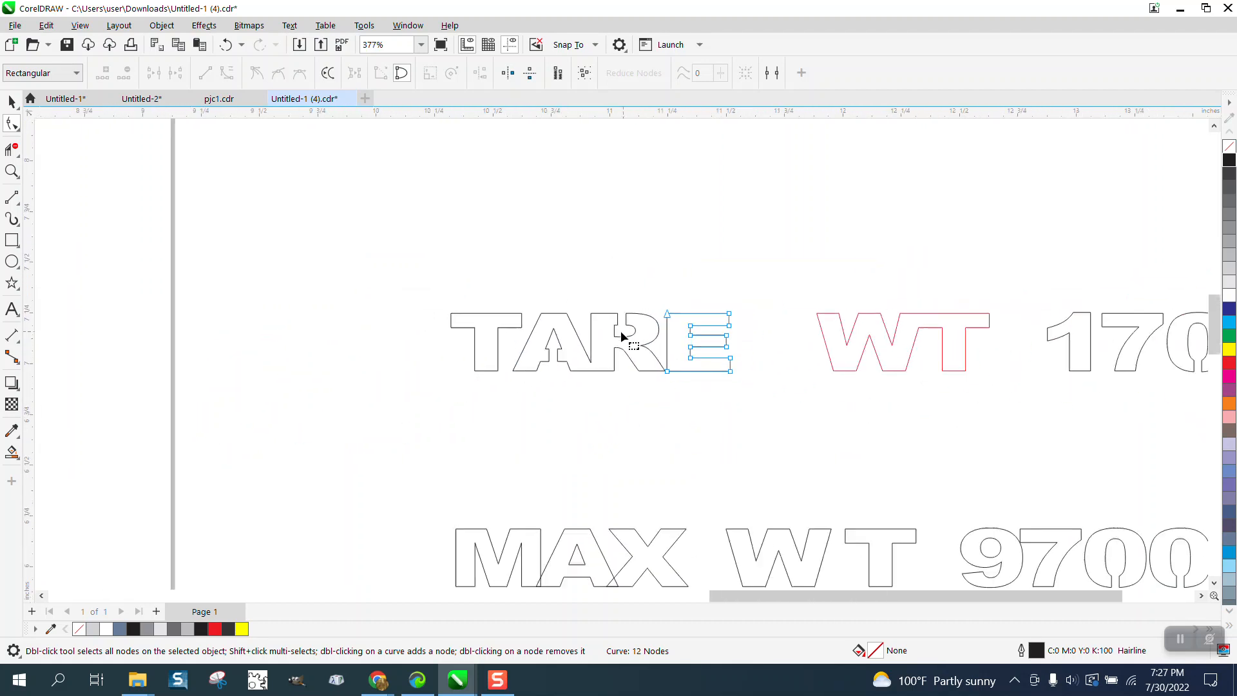
click(11, 171)
scroll(444, 422, down, 2)
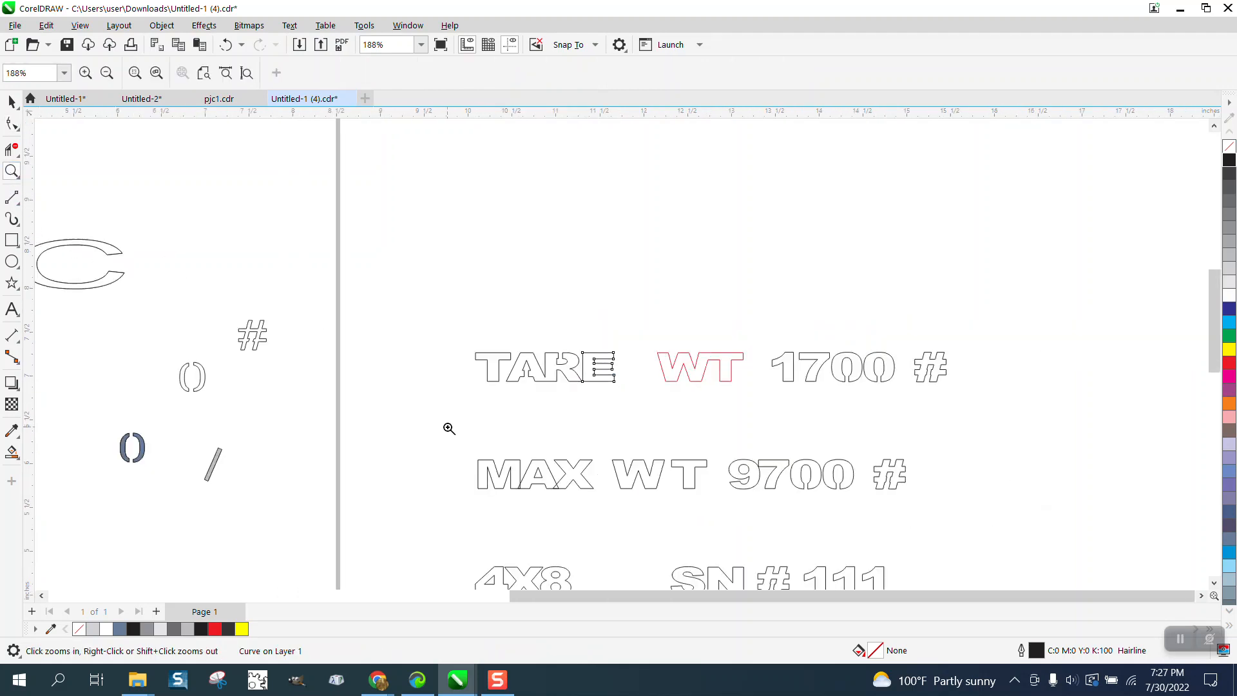
scroll(537, 442, down, 2)
drag(482, 370, 853, 436)
click(11, 102)
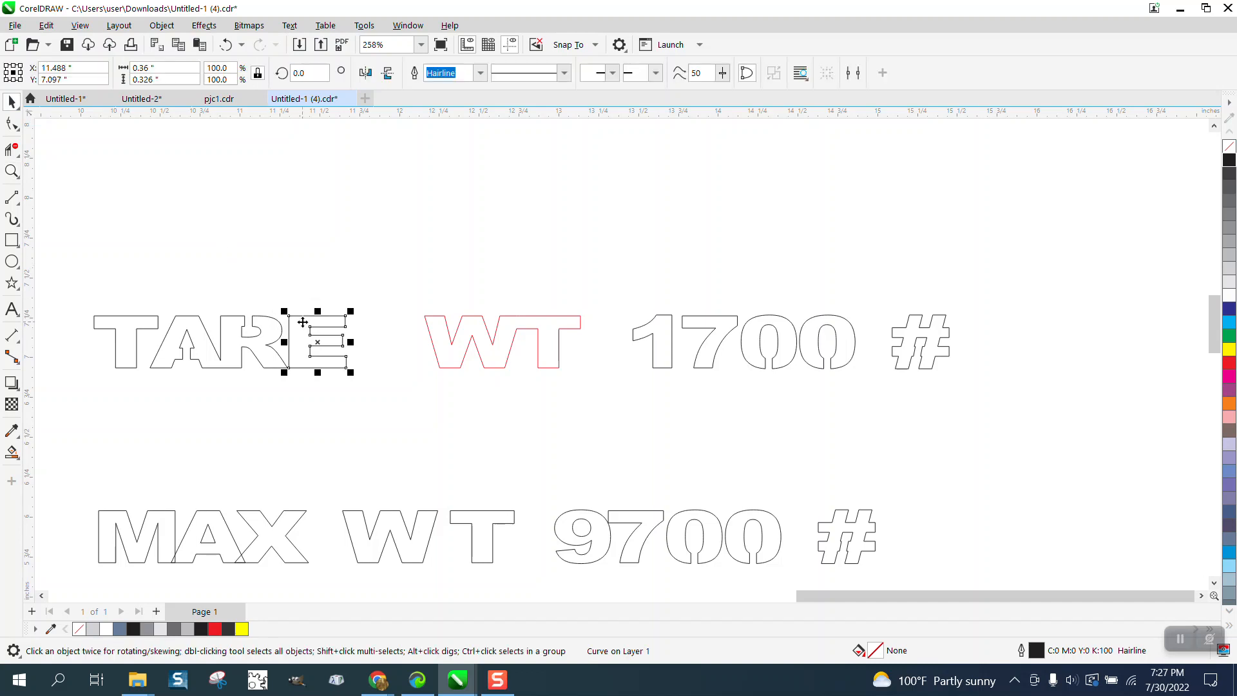
drag(315, 334, 315, 207)
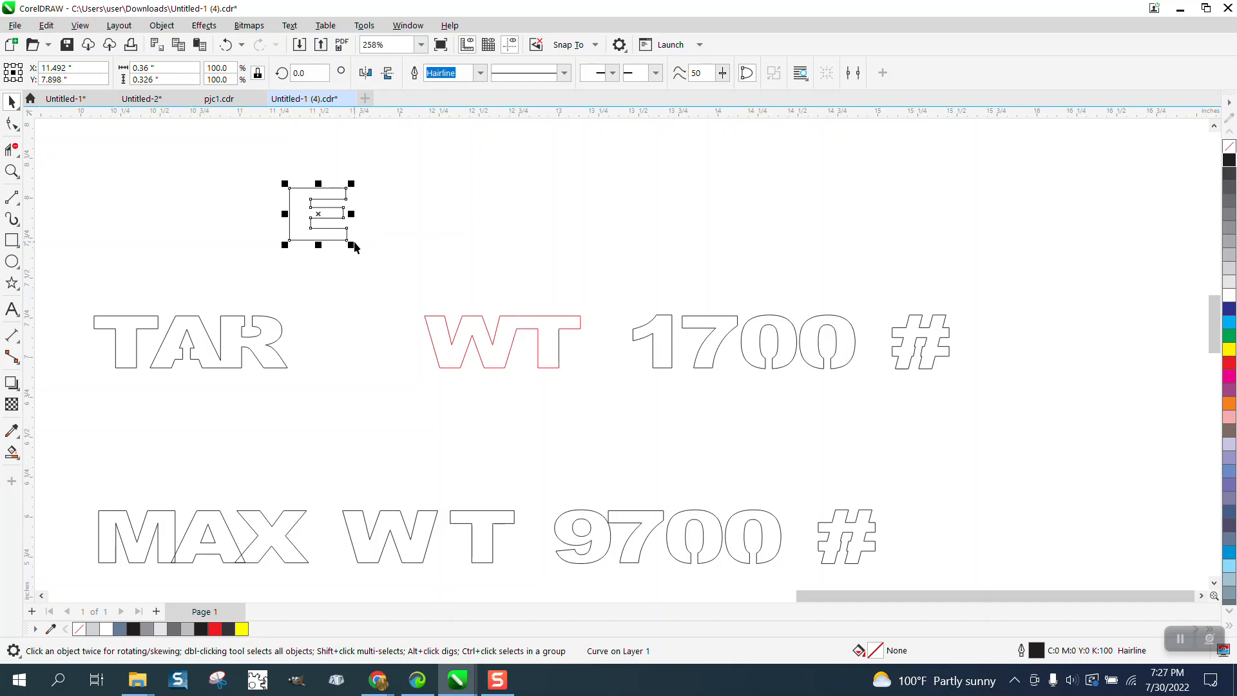
Move the E back down beside the R, centred vertically at about 7.07 inches.
scroll(354, 247, down, 2)
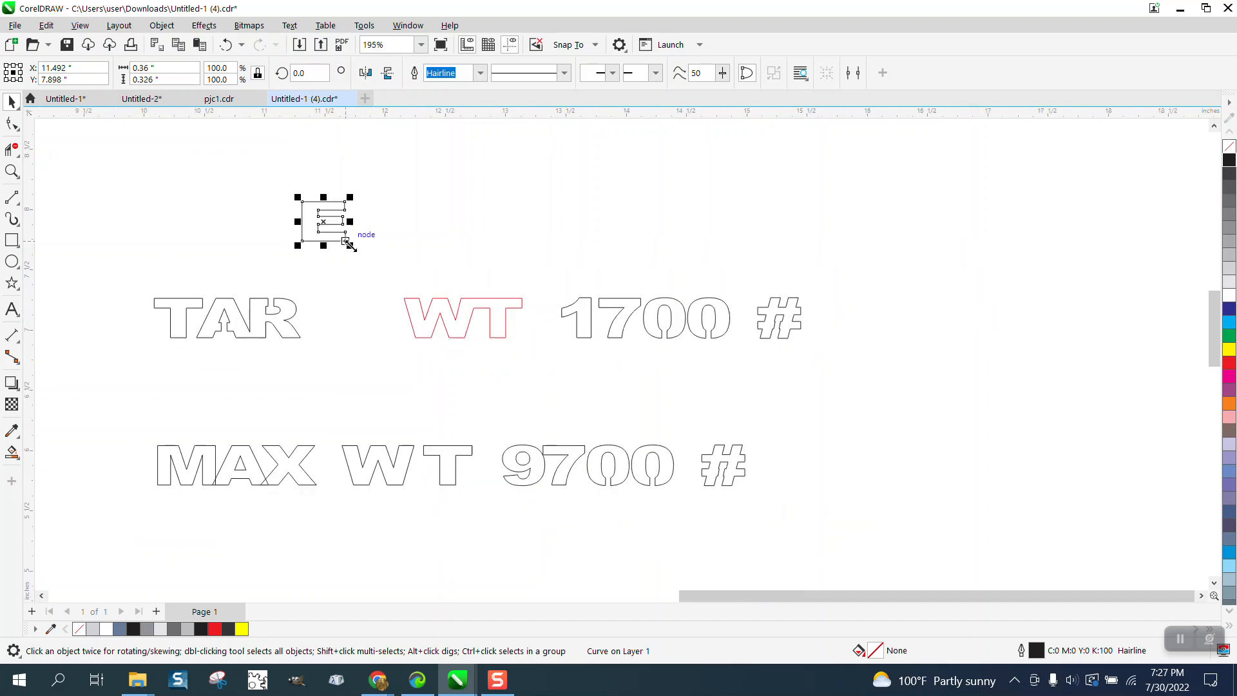
drag(330, 233, 327, 328)
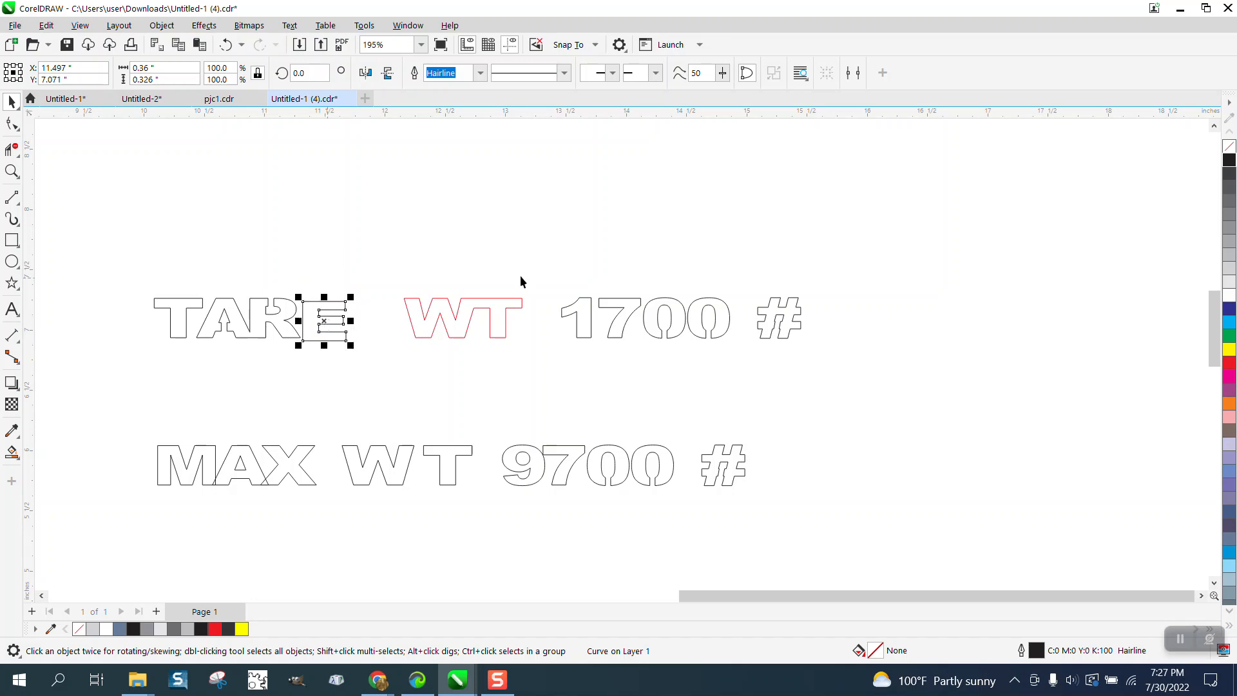
scroll(634, 356, down, 1)
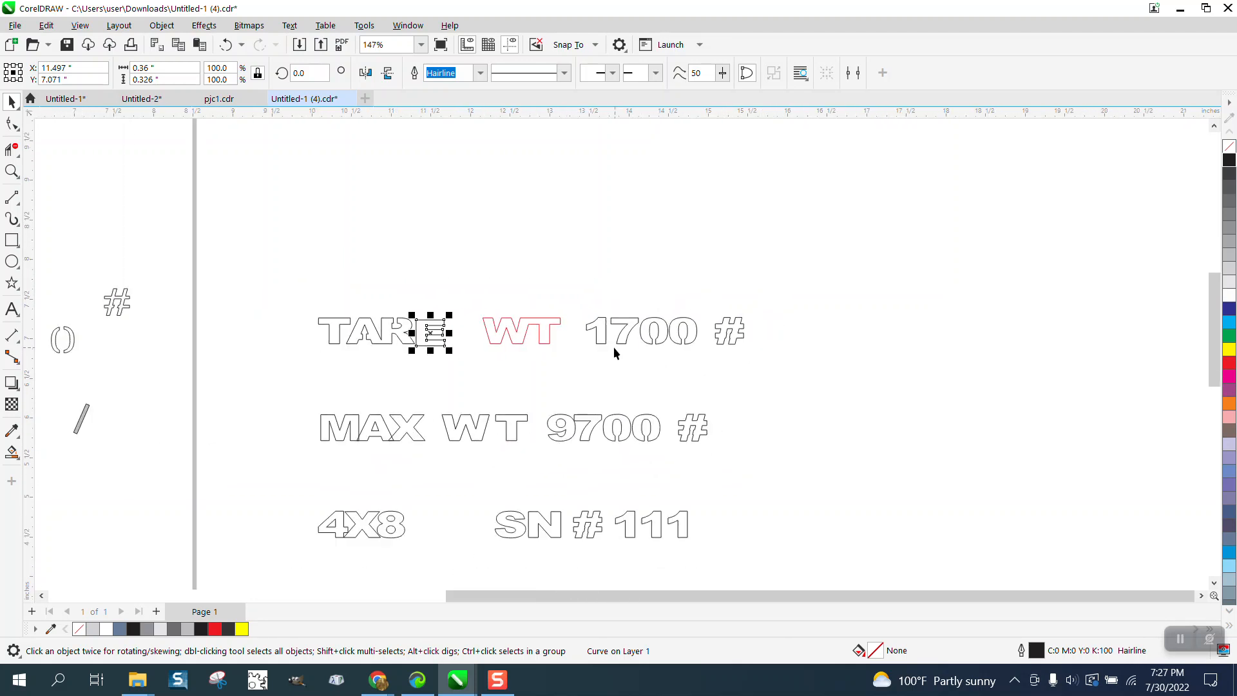